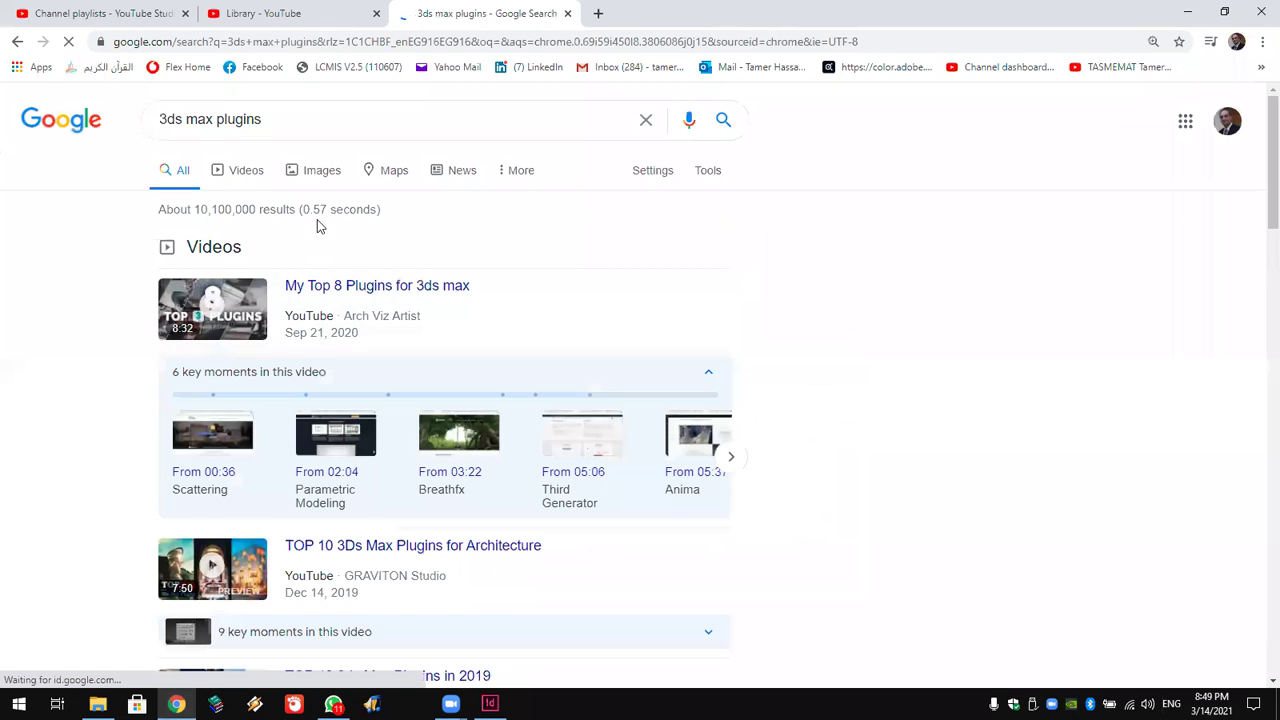
Open the ScriptSpot 3ds Max plugins page from the search results.
scroll(391, 363, "down", 2)
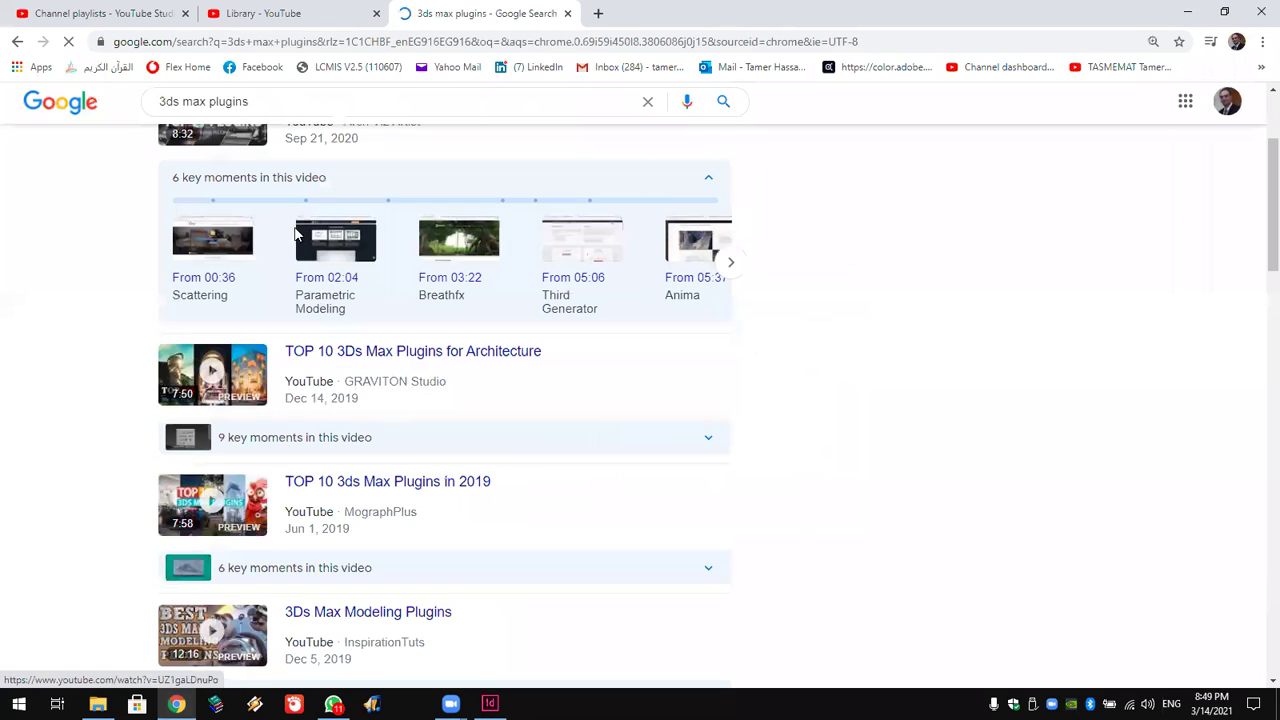
scroll(292, 220, "down", 6)
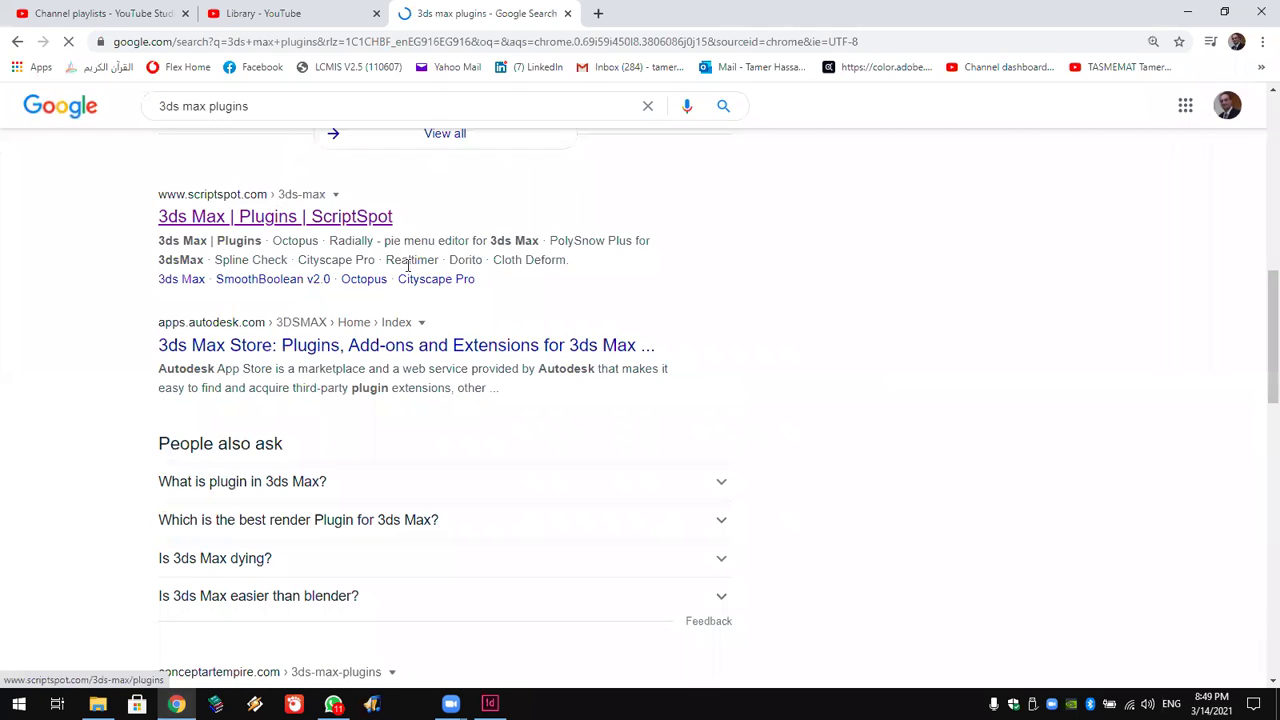
left_click(290, 215)
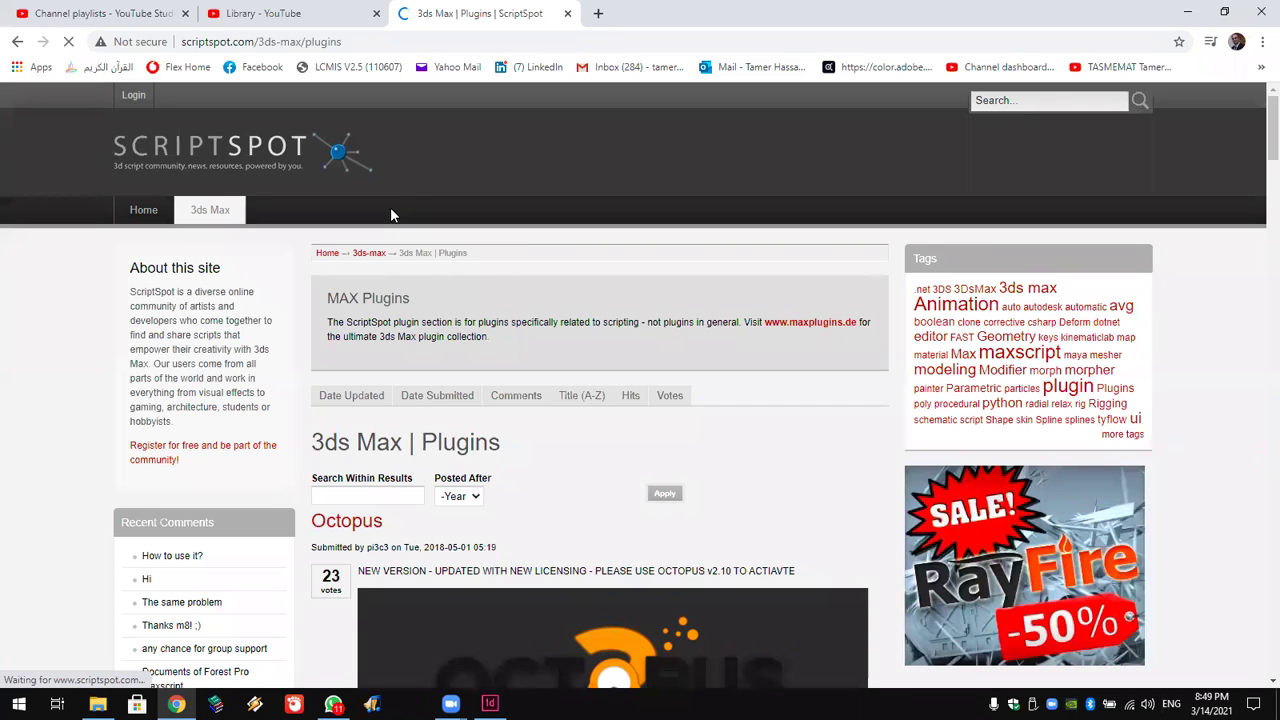
Switch to InDesign, add two pages to the document, and return to the first page.
left_click(490, 703)
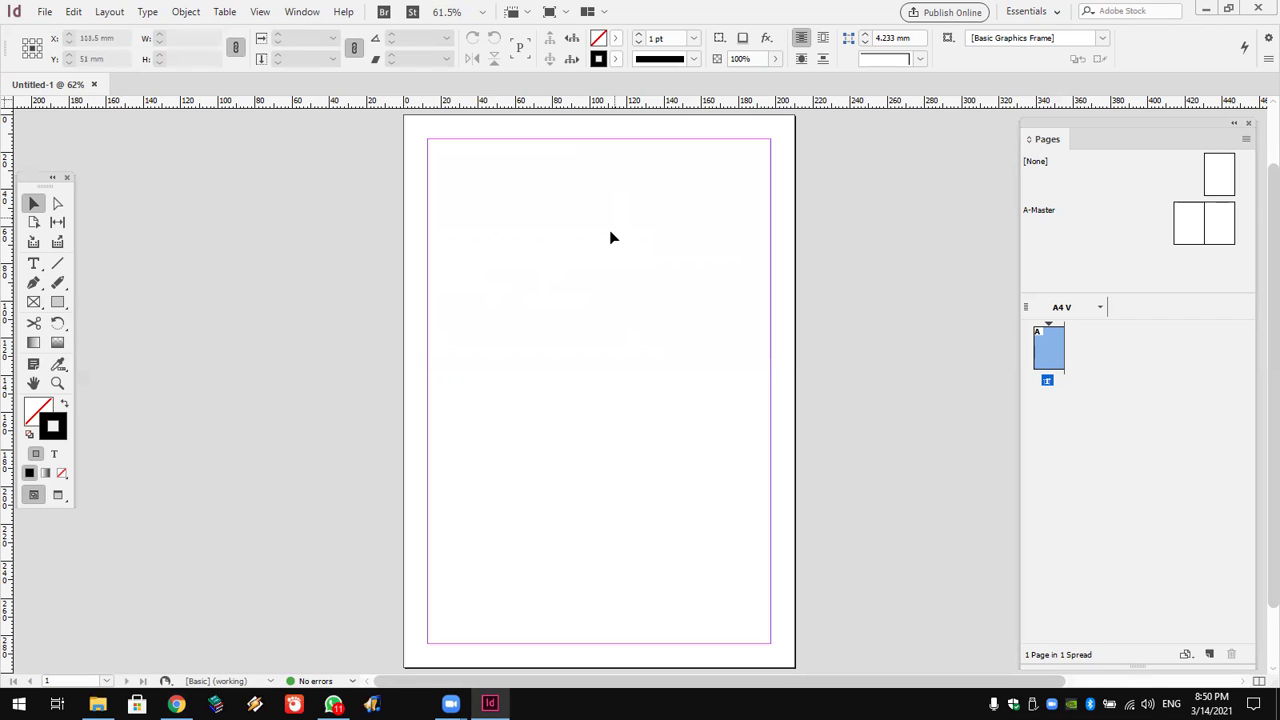
left_click(1209, 654)
left_click(1209, 654)
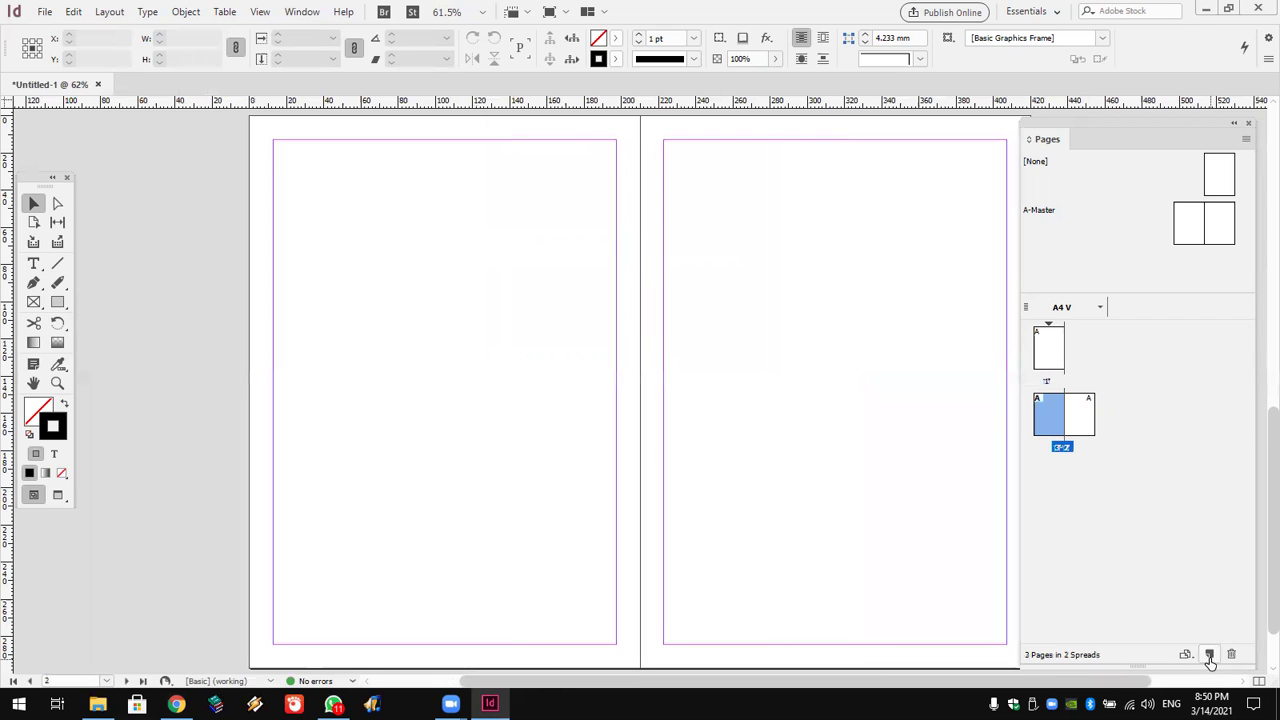
double_click(1050, 352)
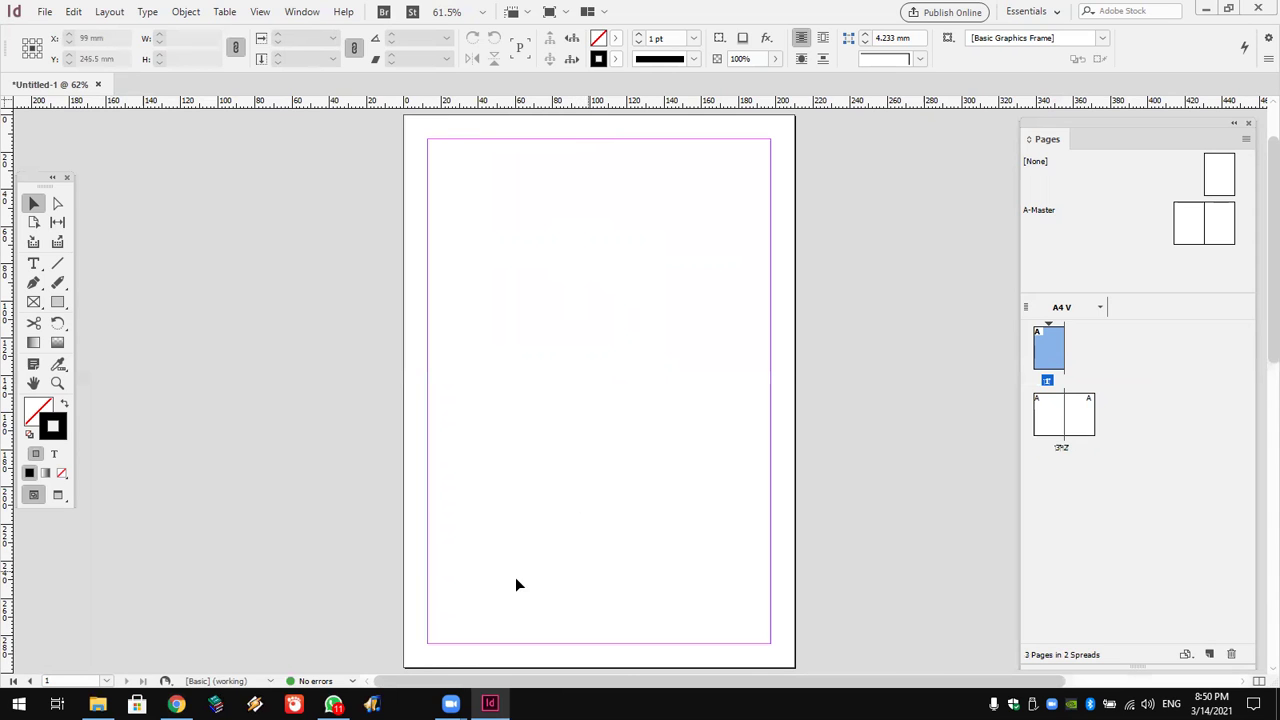
Switch to File Explorer and open the Shop PIc folder through the PhotoShop shortcut on the Desktop.
left_click(98, 704)
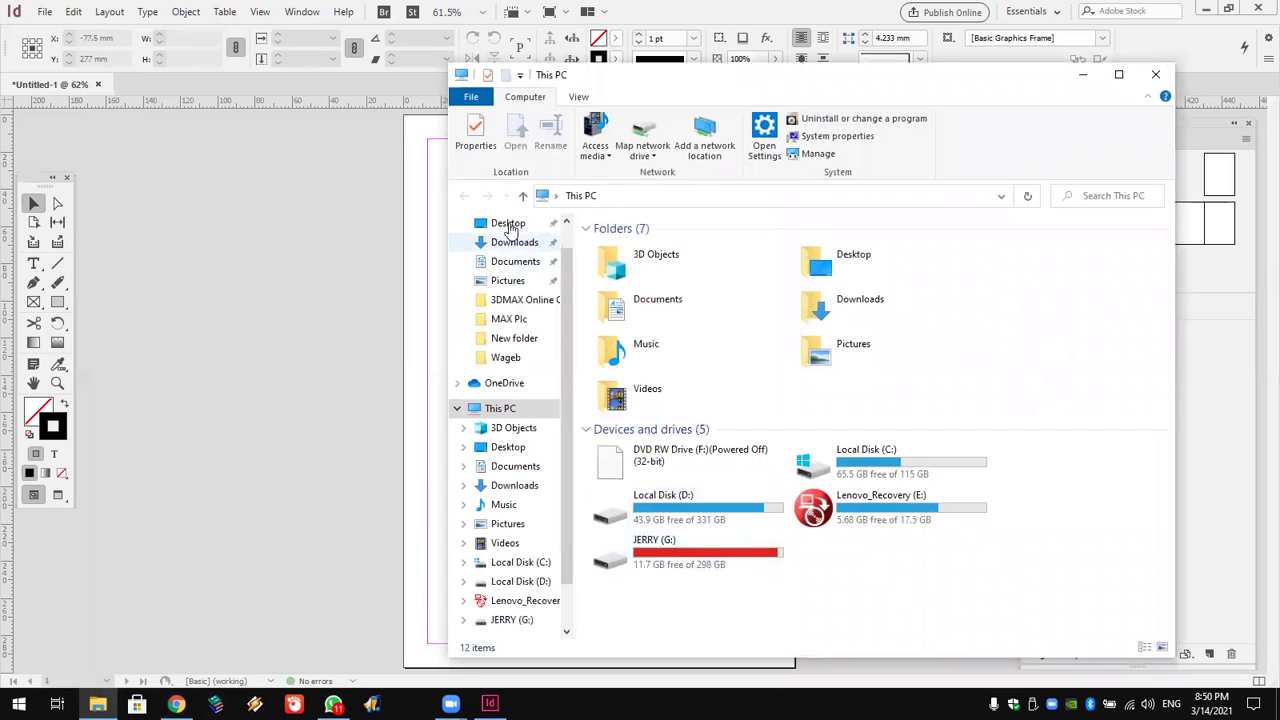
left_click(510, 228)
scroll(800, 480, "down", 5)
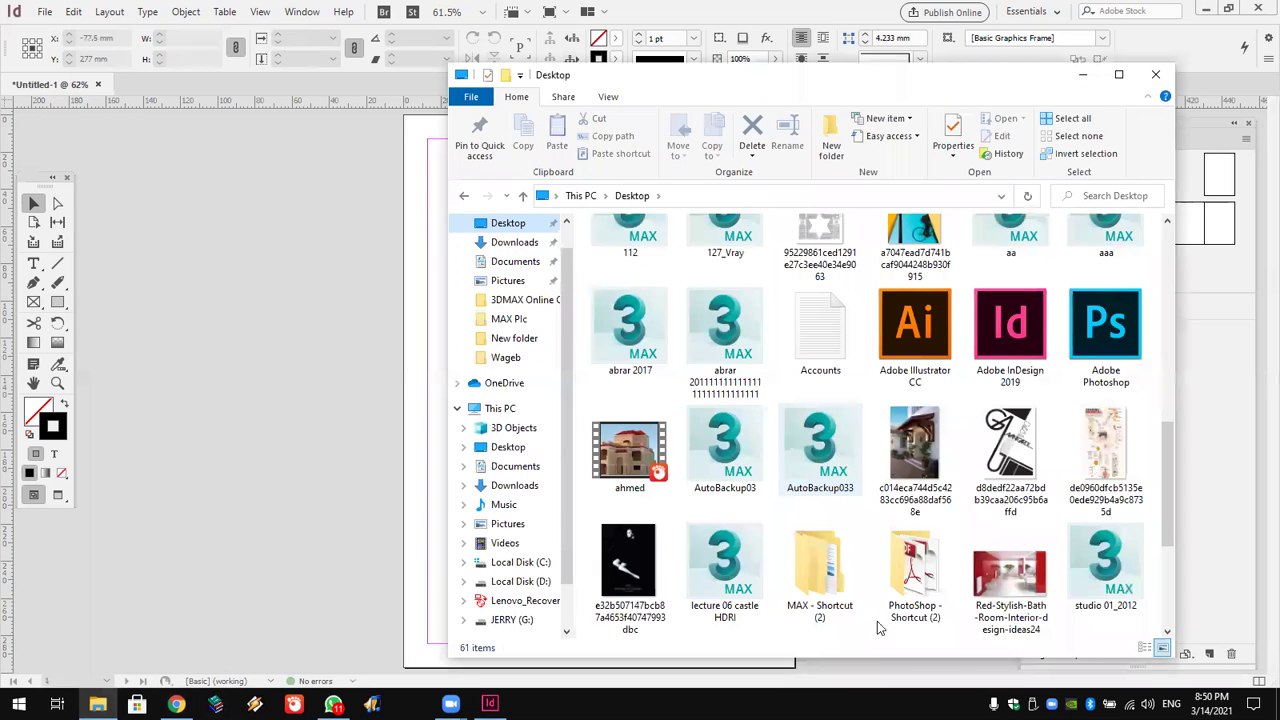
left_click(905, 575)
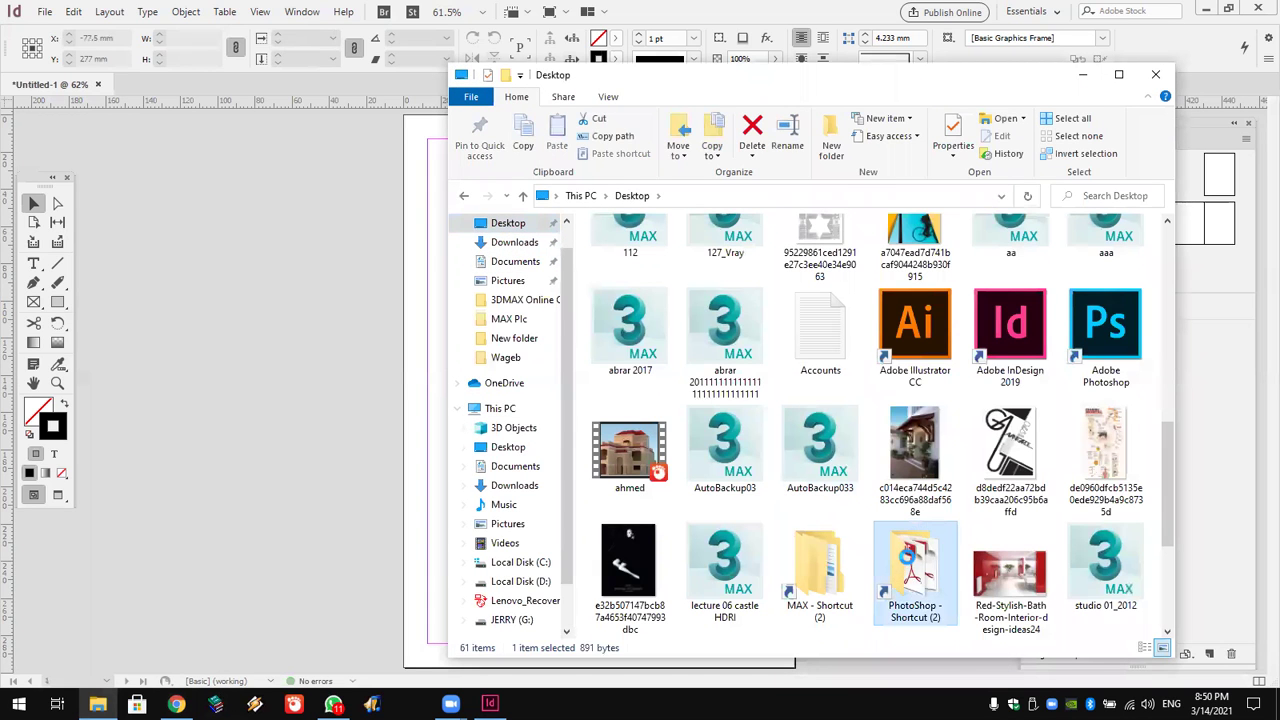
double_click(906, 556)
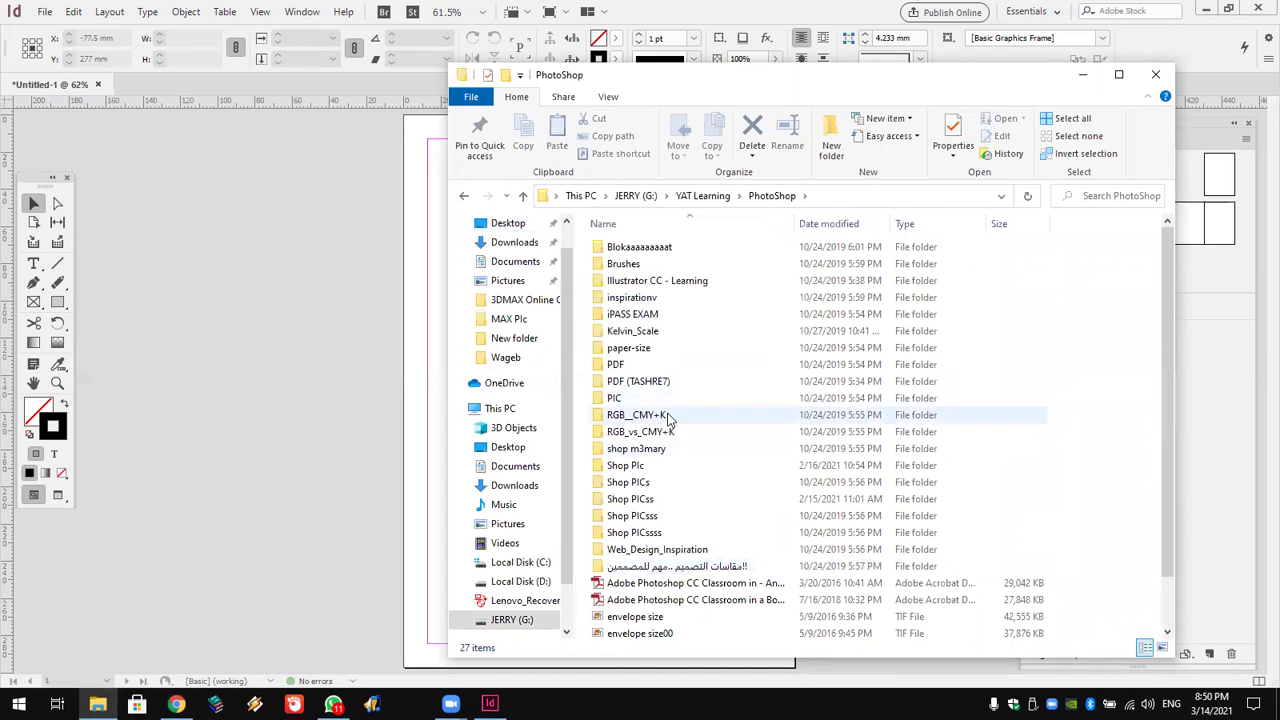
double_click(660, 468)
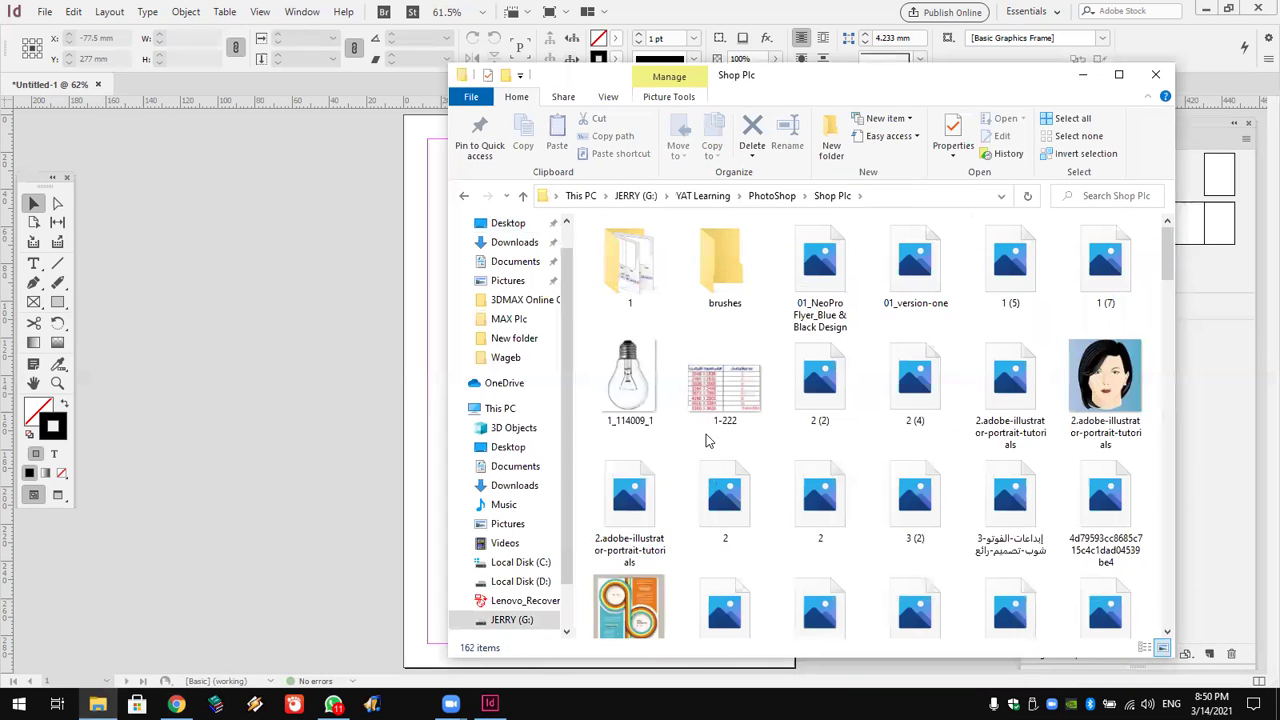
Place the elephant and yellow bird images from the folder on the first page, elephant above the bird.
scroll(707, 440, "down", 3)
left_click(900, 330)
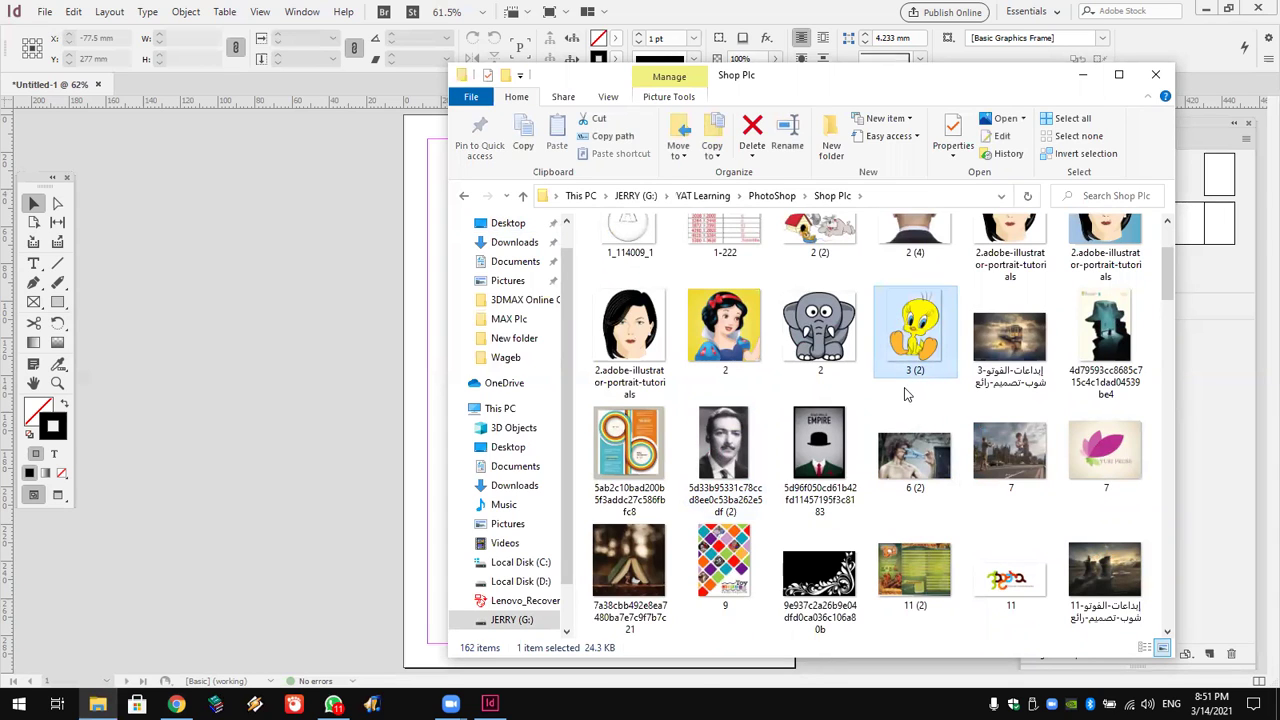
left_click(820, 330, "ctrl")
left_click_drag(820, 330, 418, 265)
left_click(378, 200)
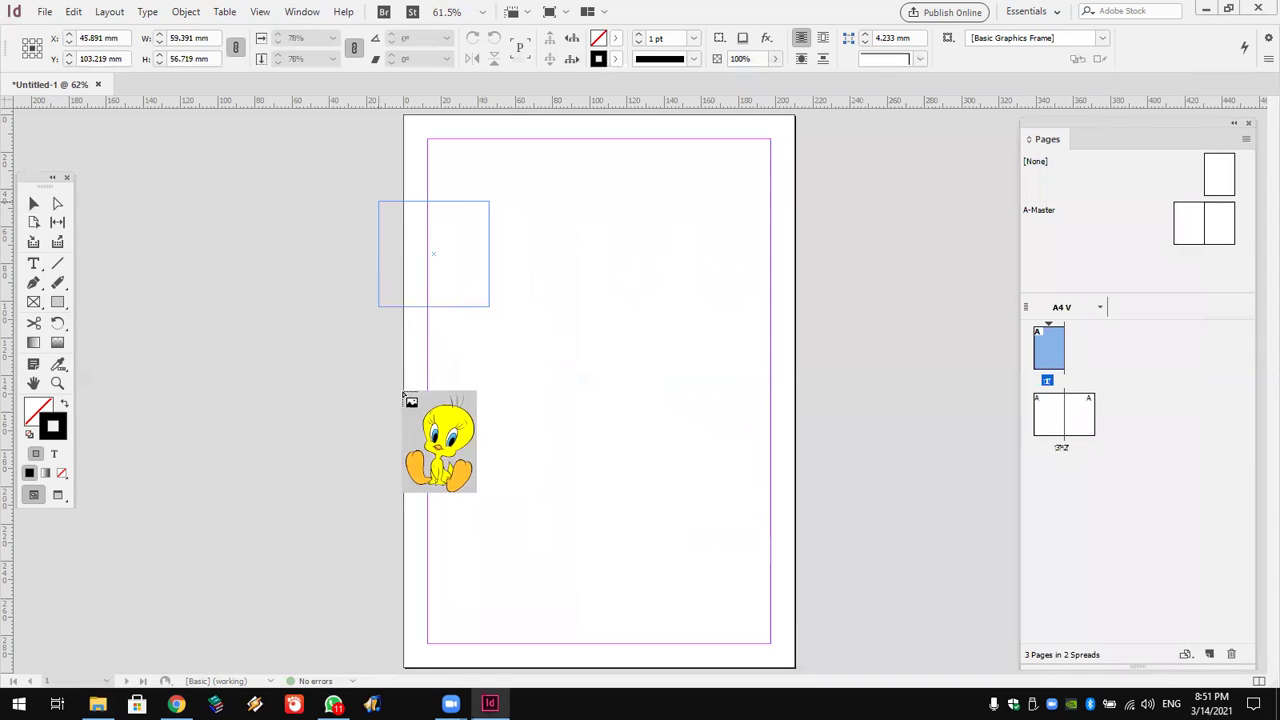
left_click_drag(374, 370, 524, 572)
Move both images together to the horizontal middle of the first page.
left_click_drag(638, 182, 465, 512)
left_click_drag(523, 455, 669, 455)
left_click(723, 425)
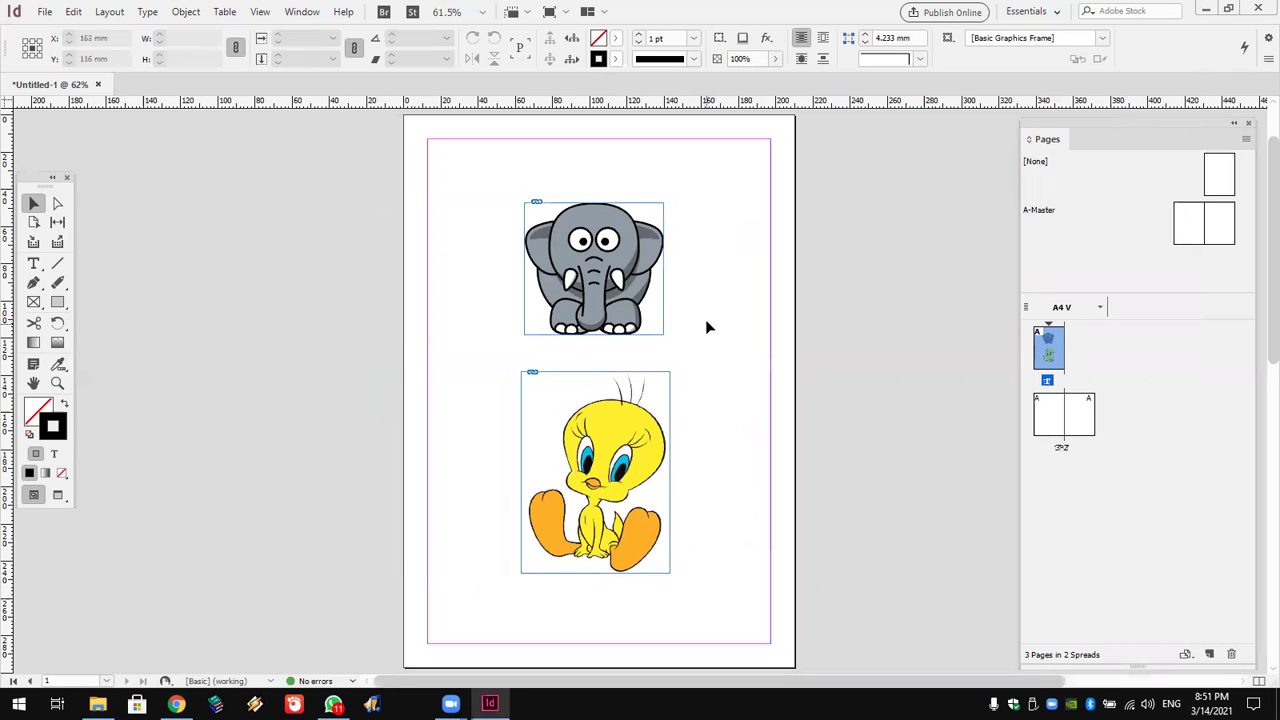
Copy both images from the first page and paste them onto the left page of the second spread.
left_click(607, 241)
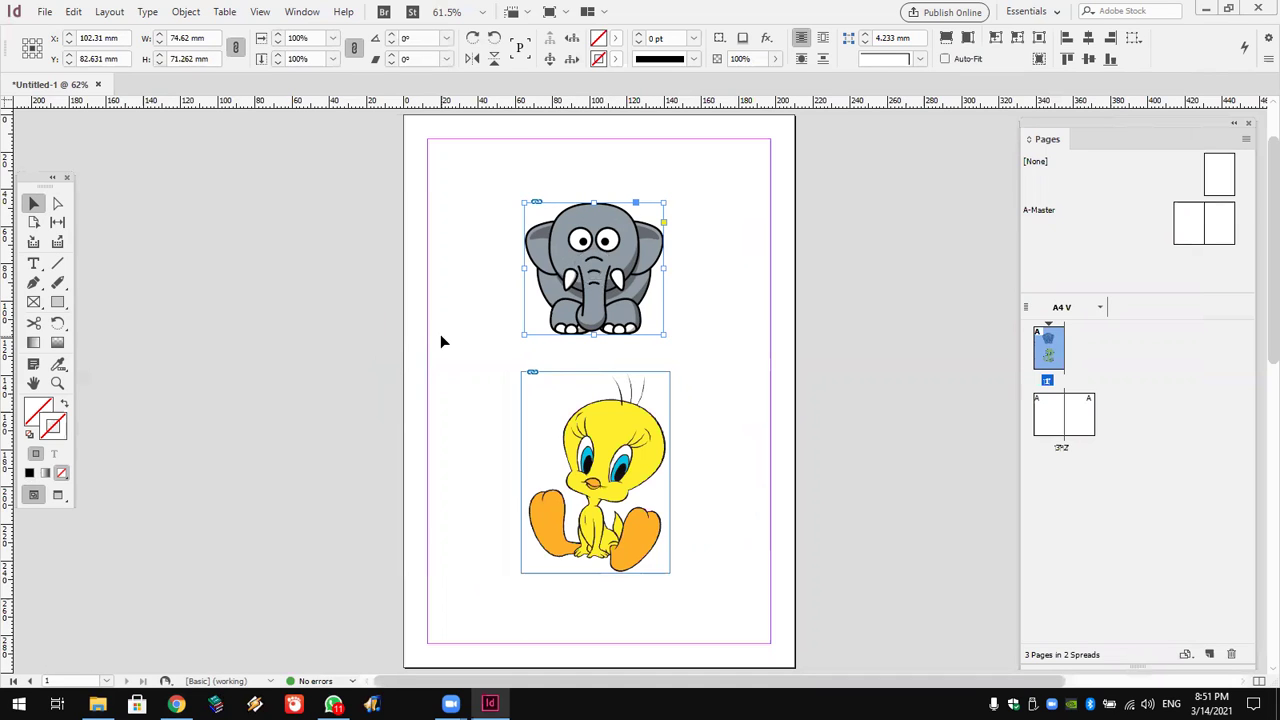
left_click_drag(754, 199, 514, 517)
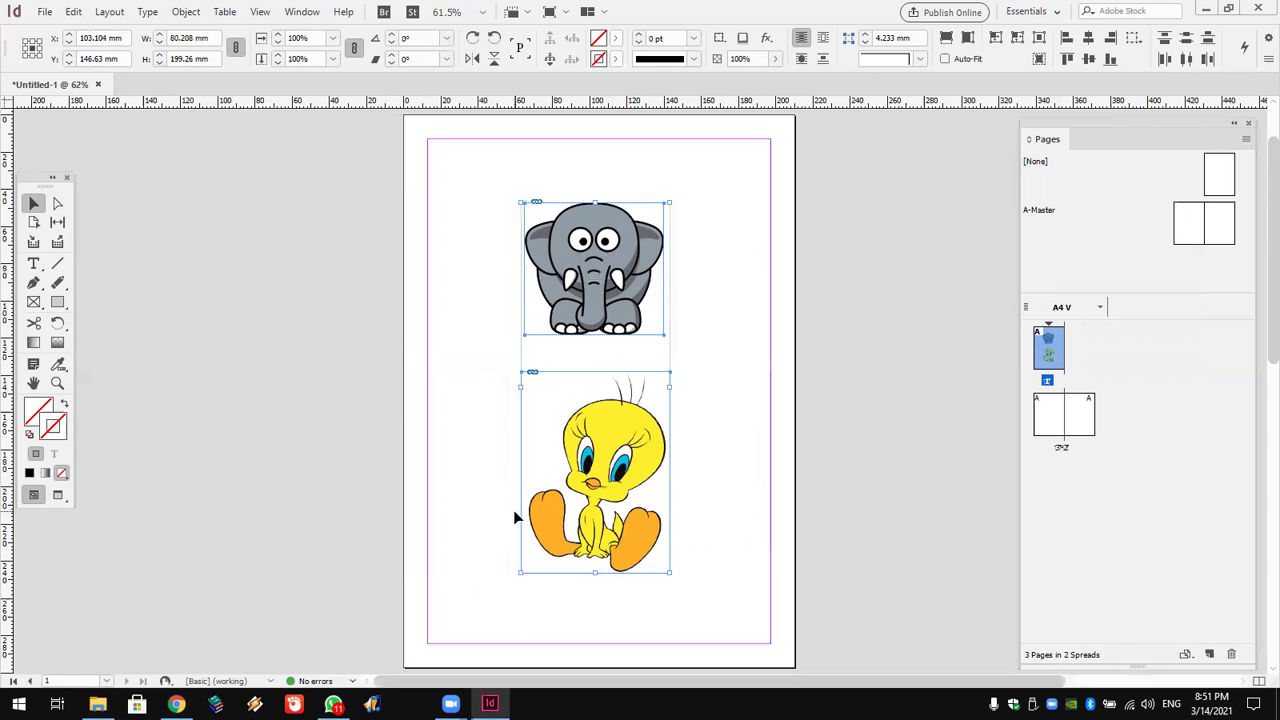
double_click(1046, 418)
key("ctrl+v")
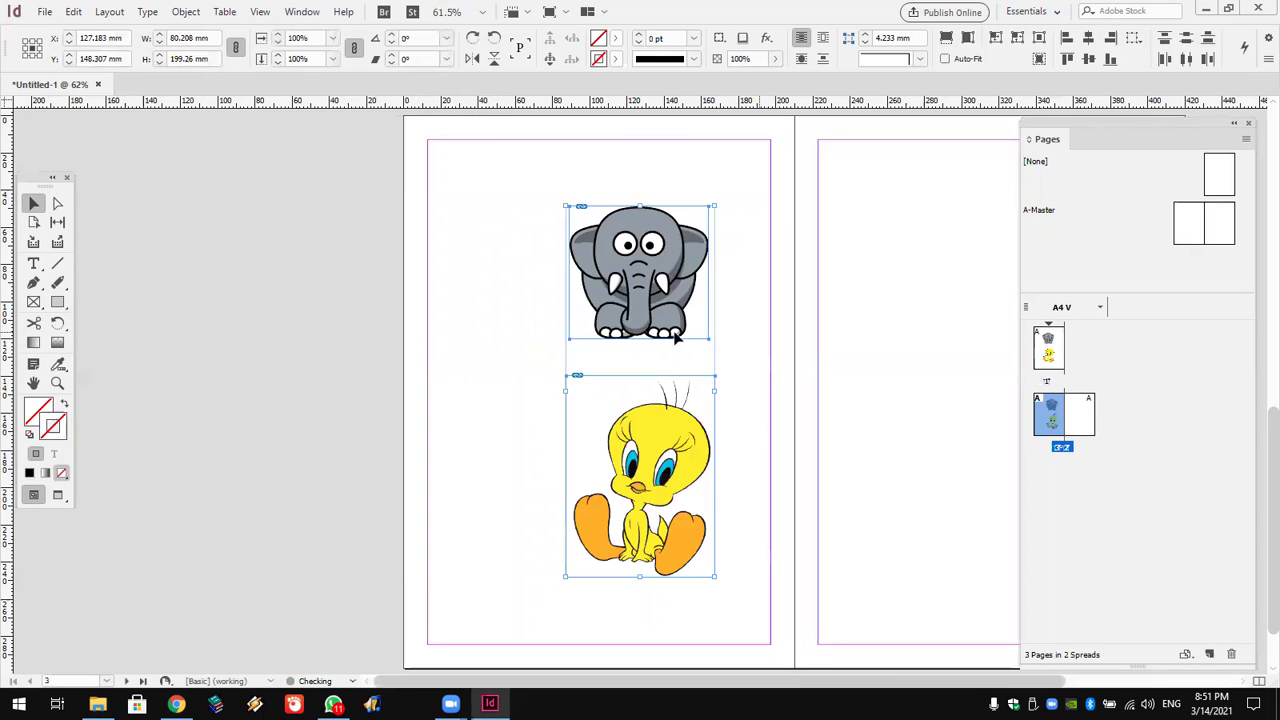
Shift the pasted elephant slightly left and move the yellow bird to the upper part of the facing page.
left_click_drag(787, 200, 585, 272)
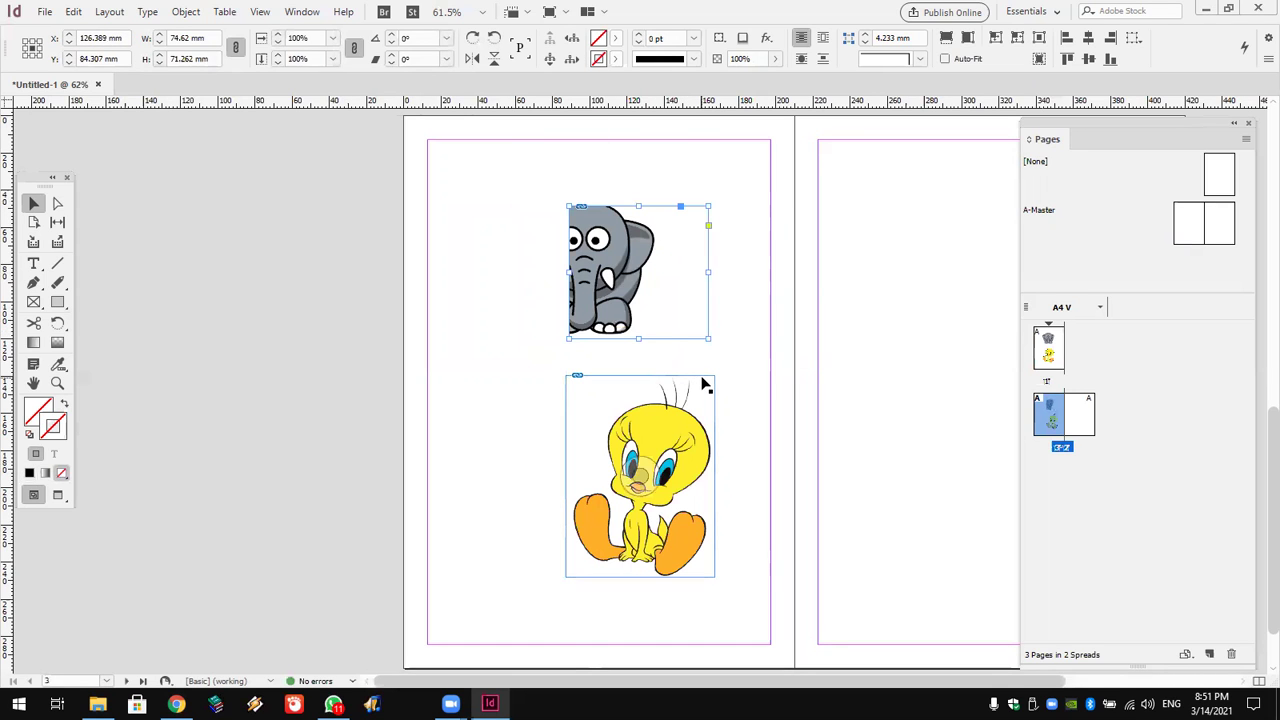
key("ctrl+z")
left_click_drag(655, 285, 605, 282)
left_click(712, 478)
left_click_drag(680, 452, 968, 241)
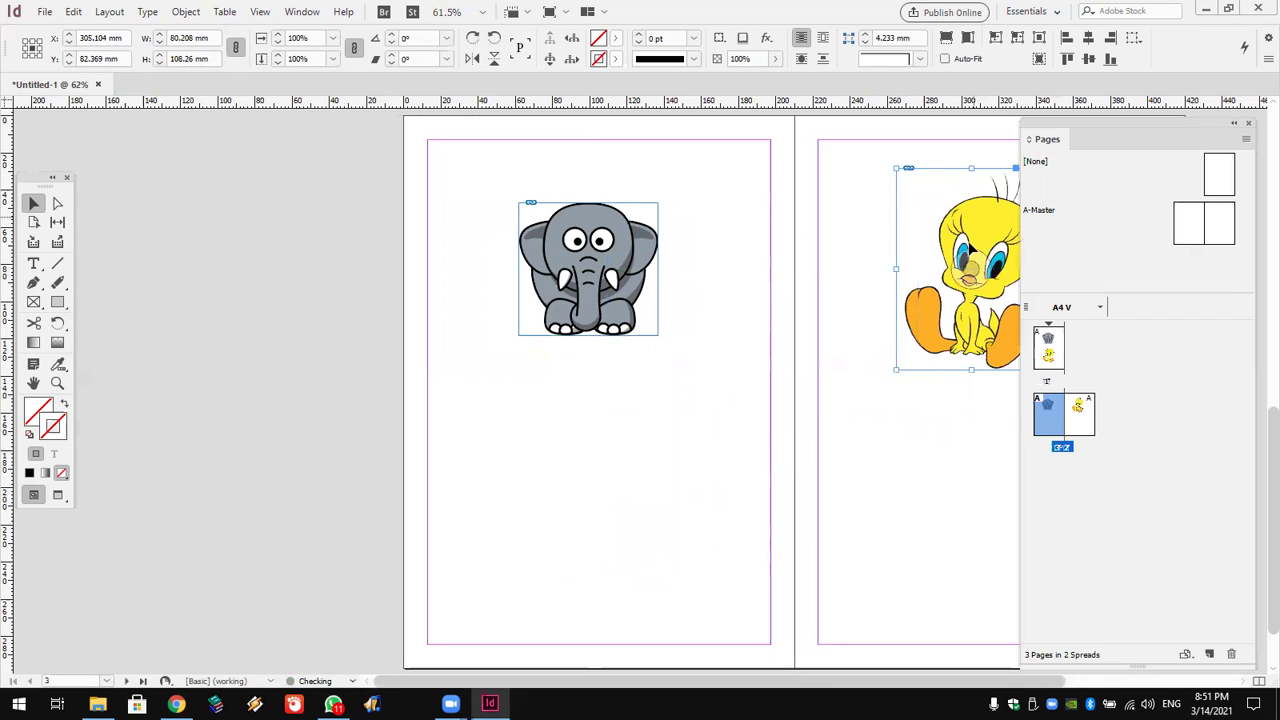
left_click(903, 519)
Draw a text frame about 165.5 × 150 mm below the elephant and set its language to English: UK.
left_click(33, 263)
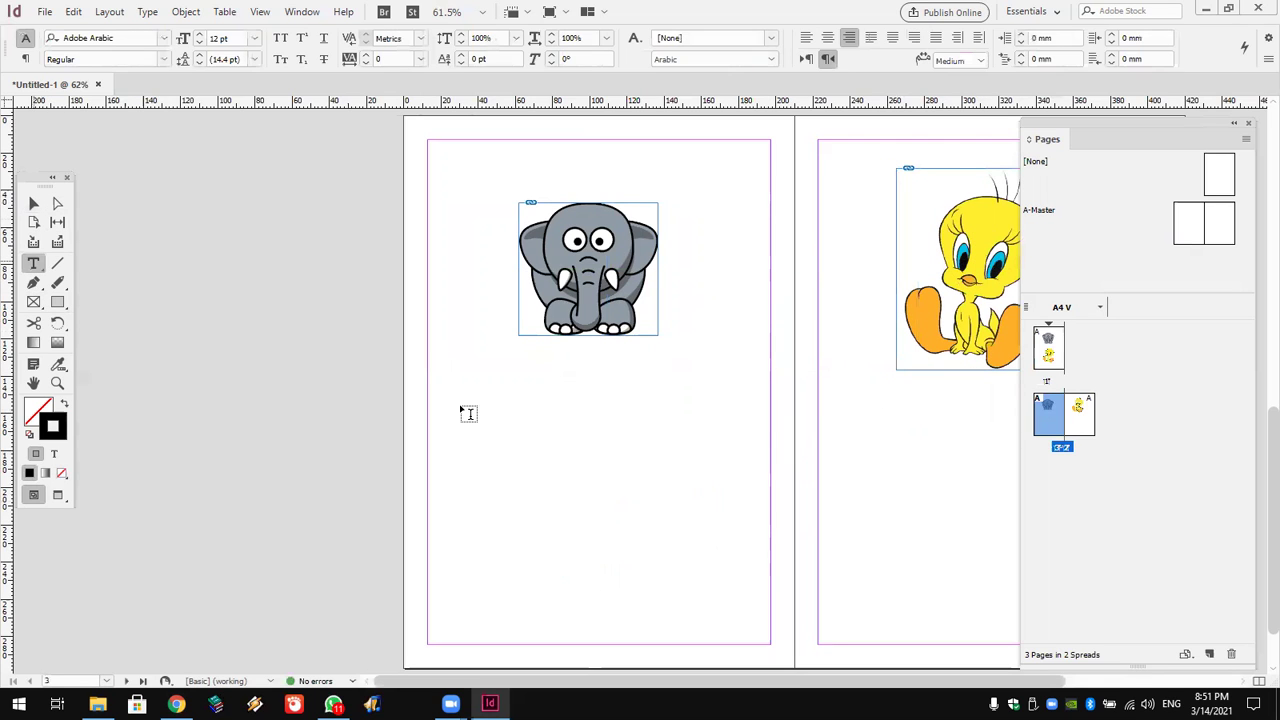
left_click_drag(449, 356, 756, 634)
left_click(757, 60)
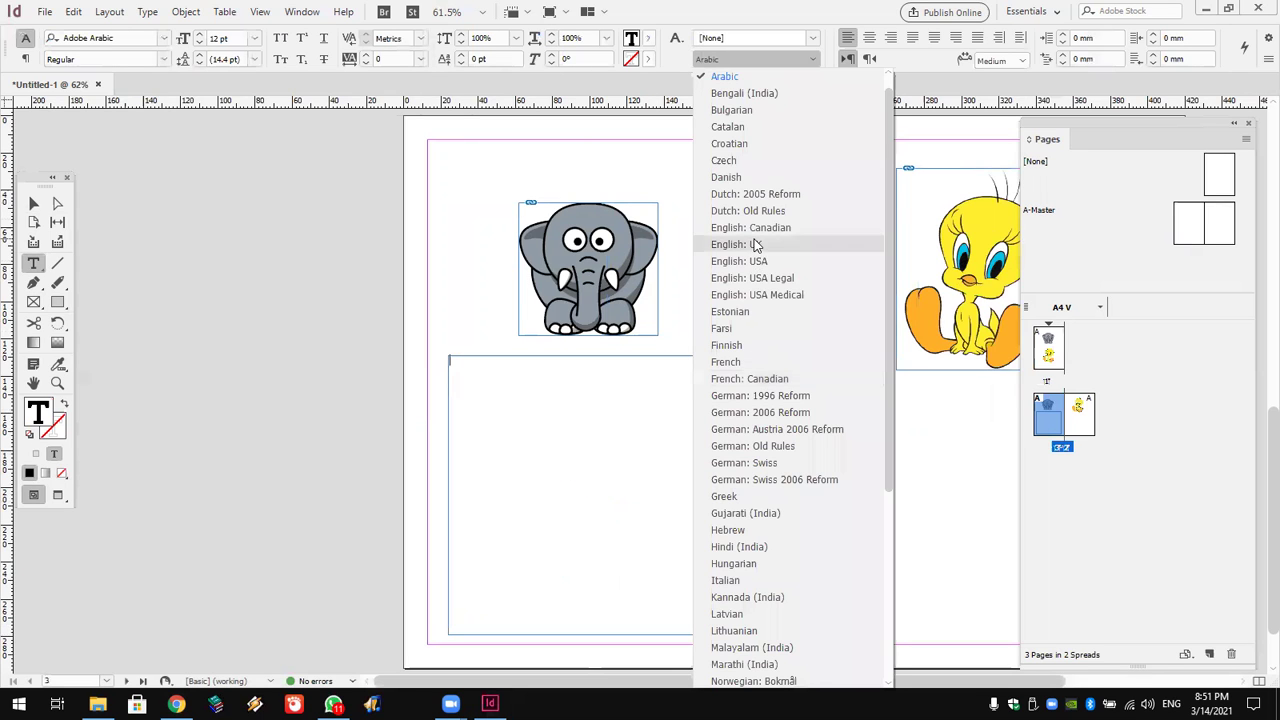
left_click(757, 245)
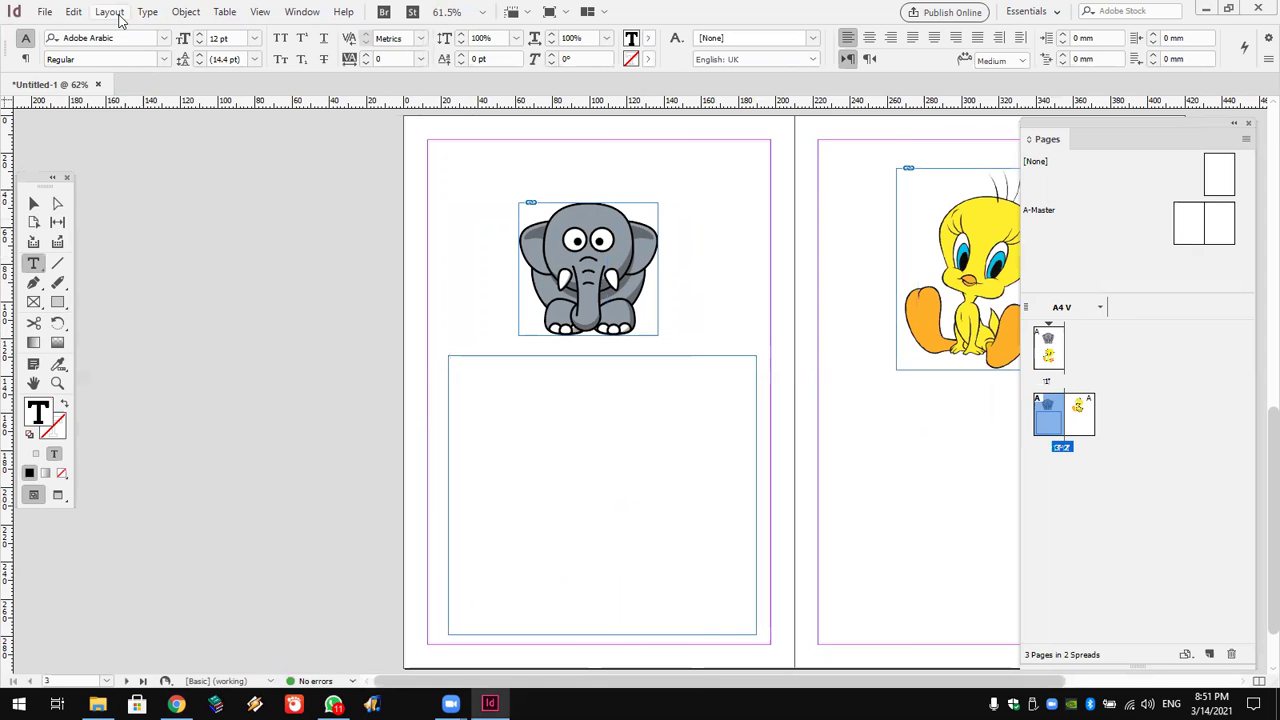
Fill the text frame with placeholder text and duplicate the frame below the yellow bird on the facing page.
left_click(147, 12)
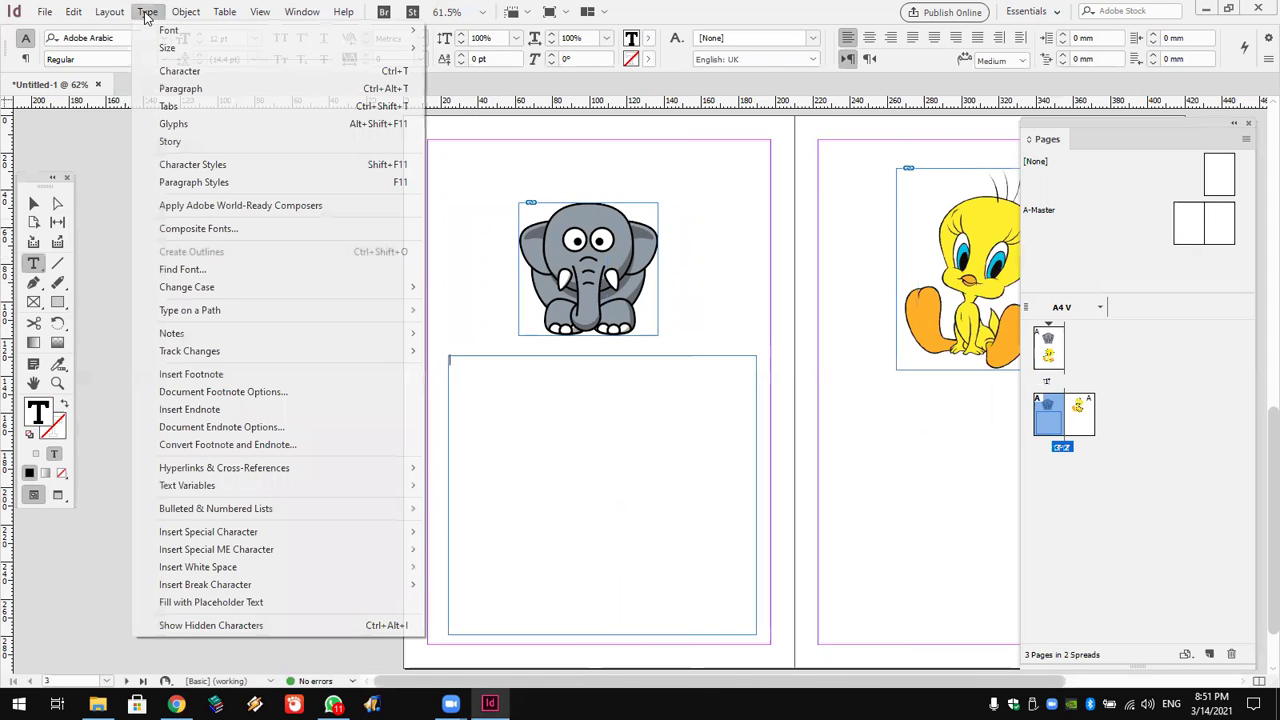
left_click(264, 603)
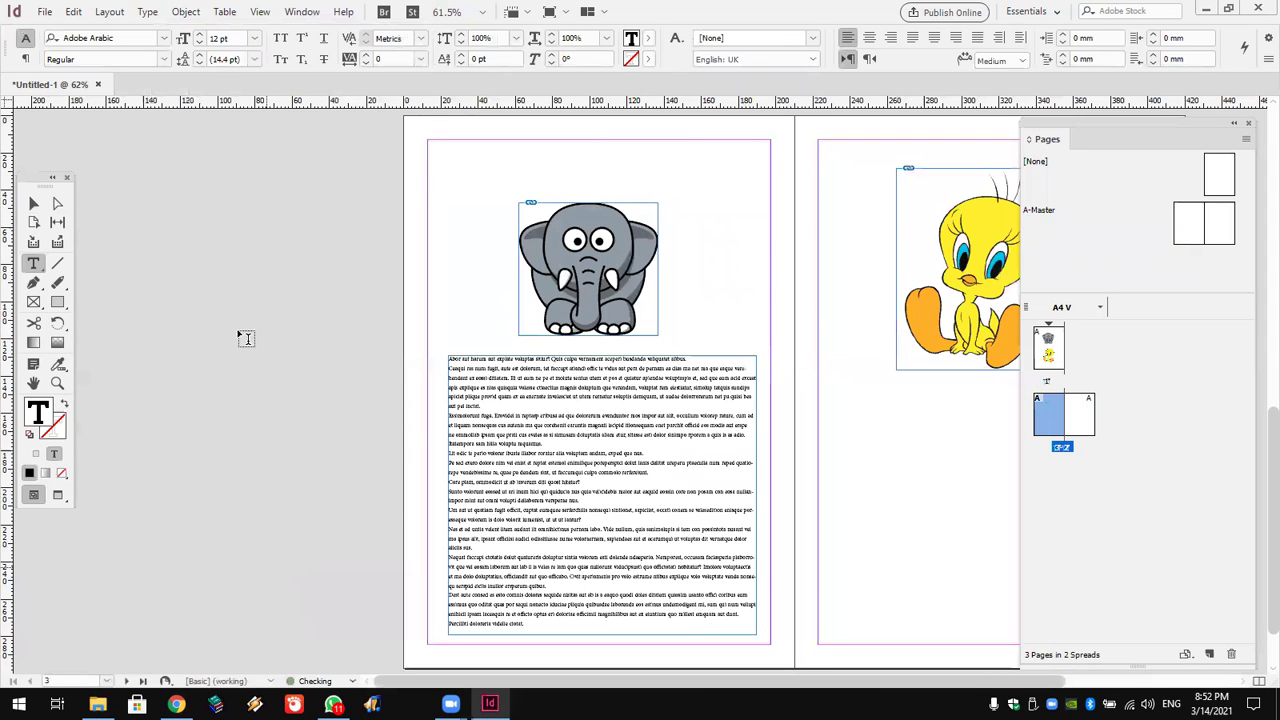
left_click(34, 204)
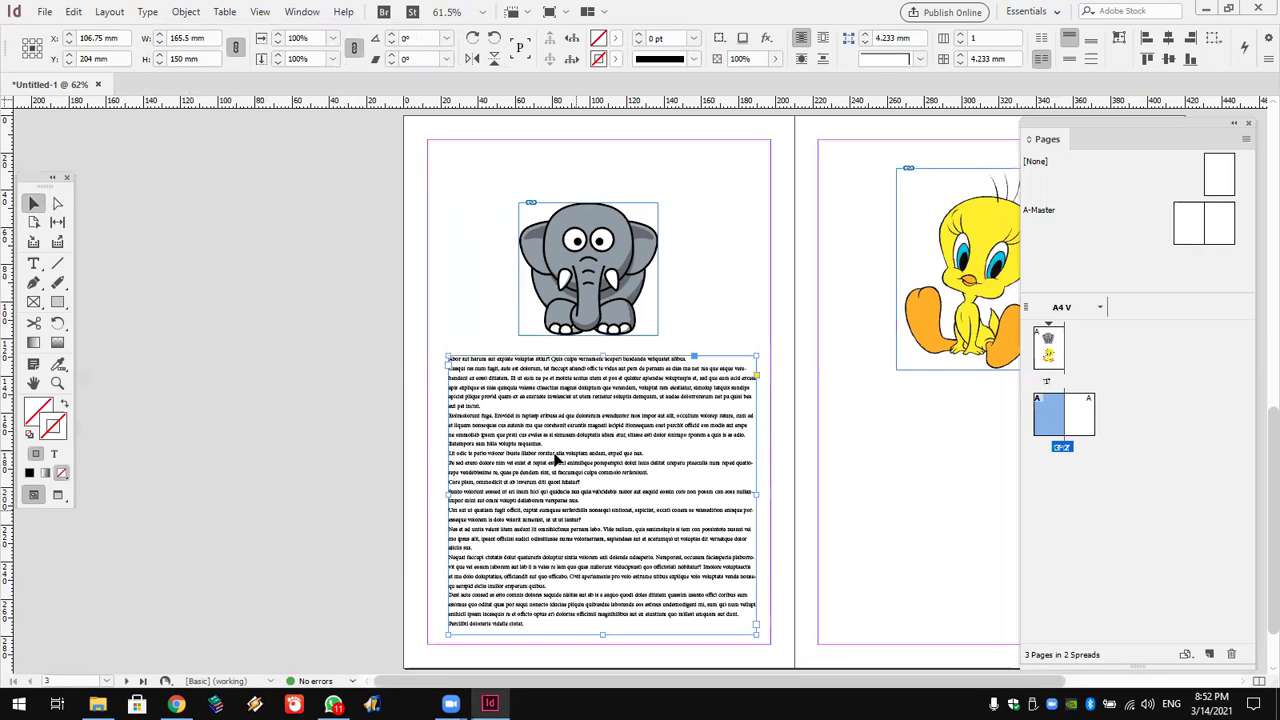
left_click_drag(536, 460, 903, 458)
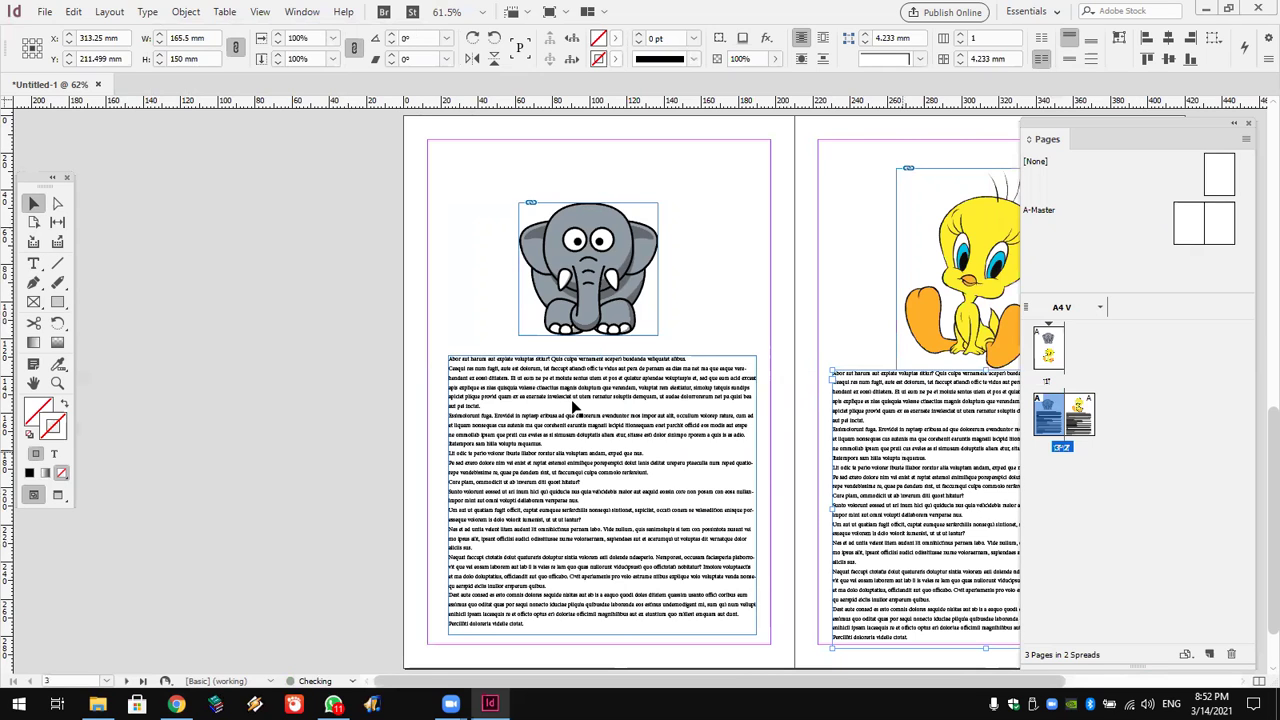
Create a new hyperlink on the first page's elephant and set it to link to a page.
double_click(1046, 350)
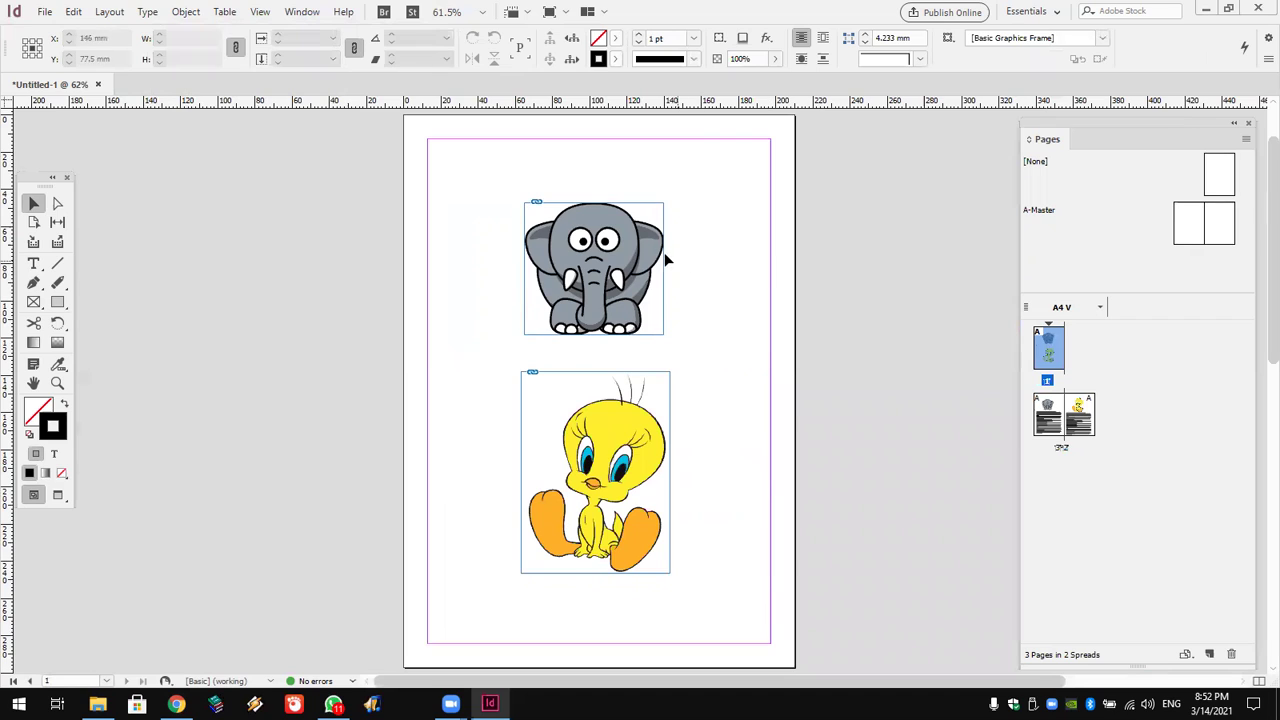
left_click(632, 243)
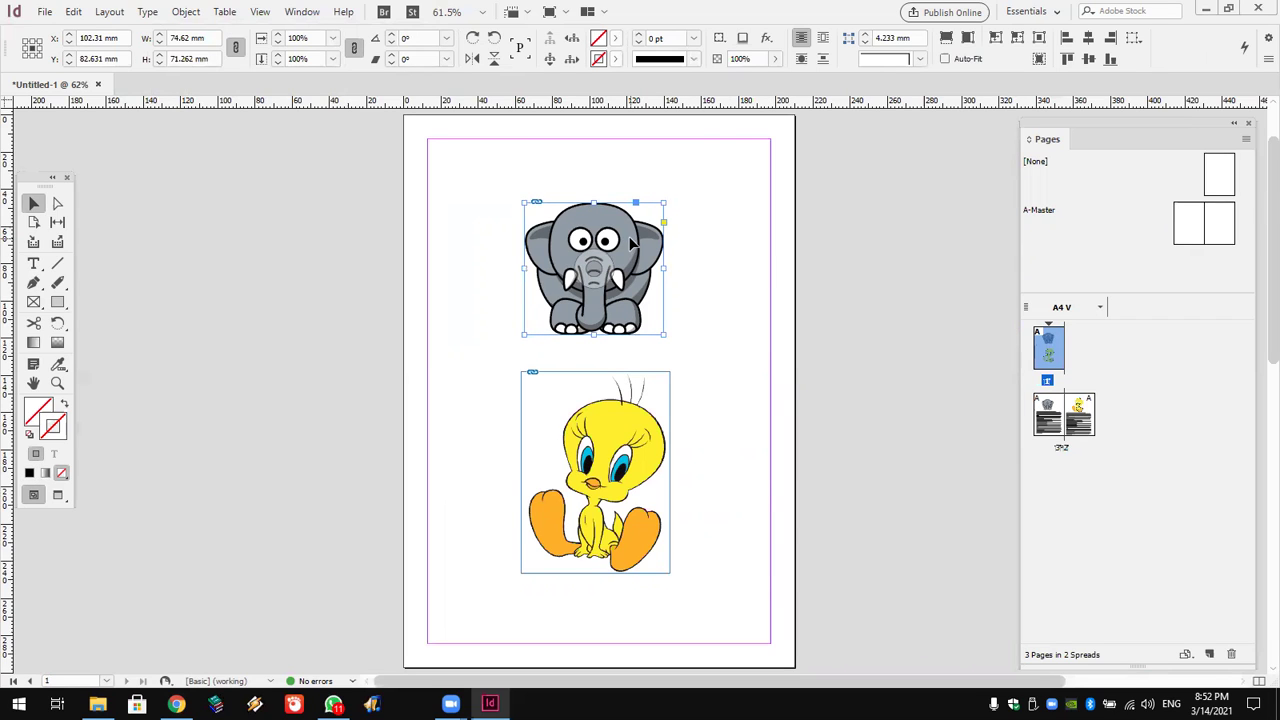
left_click(186, 12)
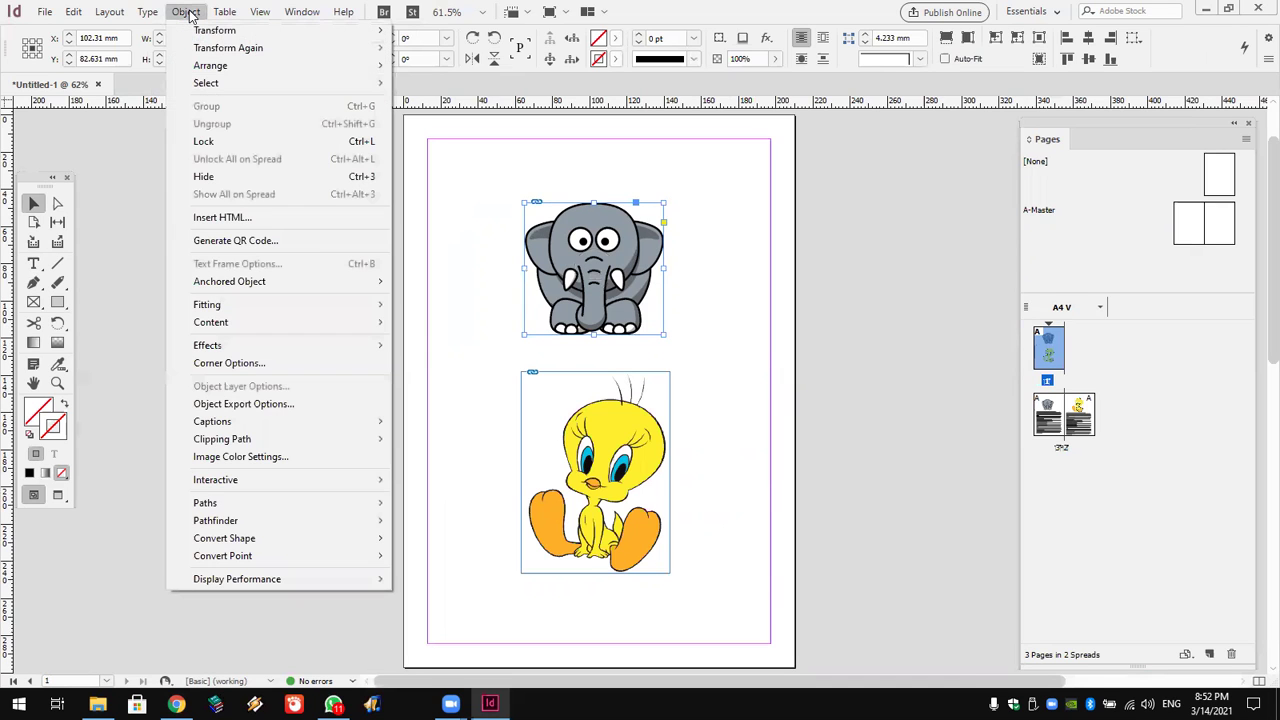
mouse_move(157, 12)
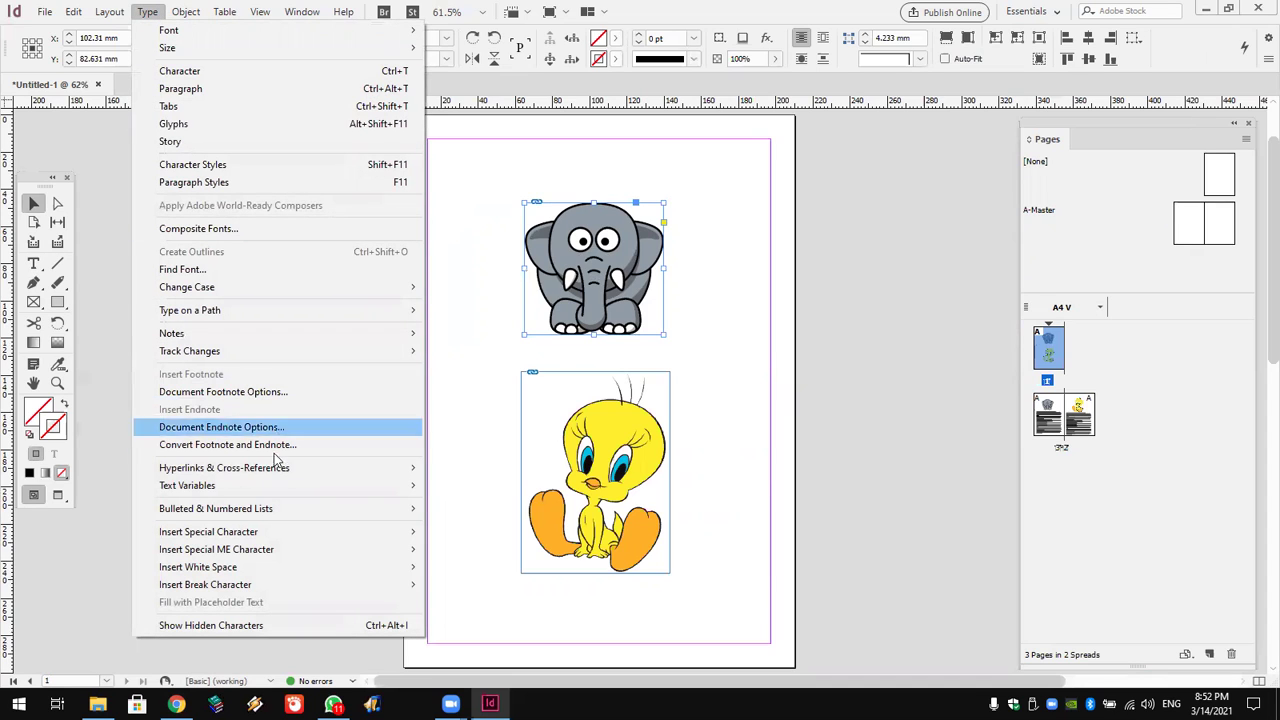
mouse_move(280, 475)
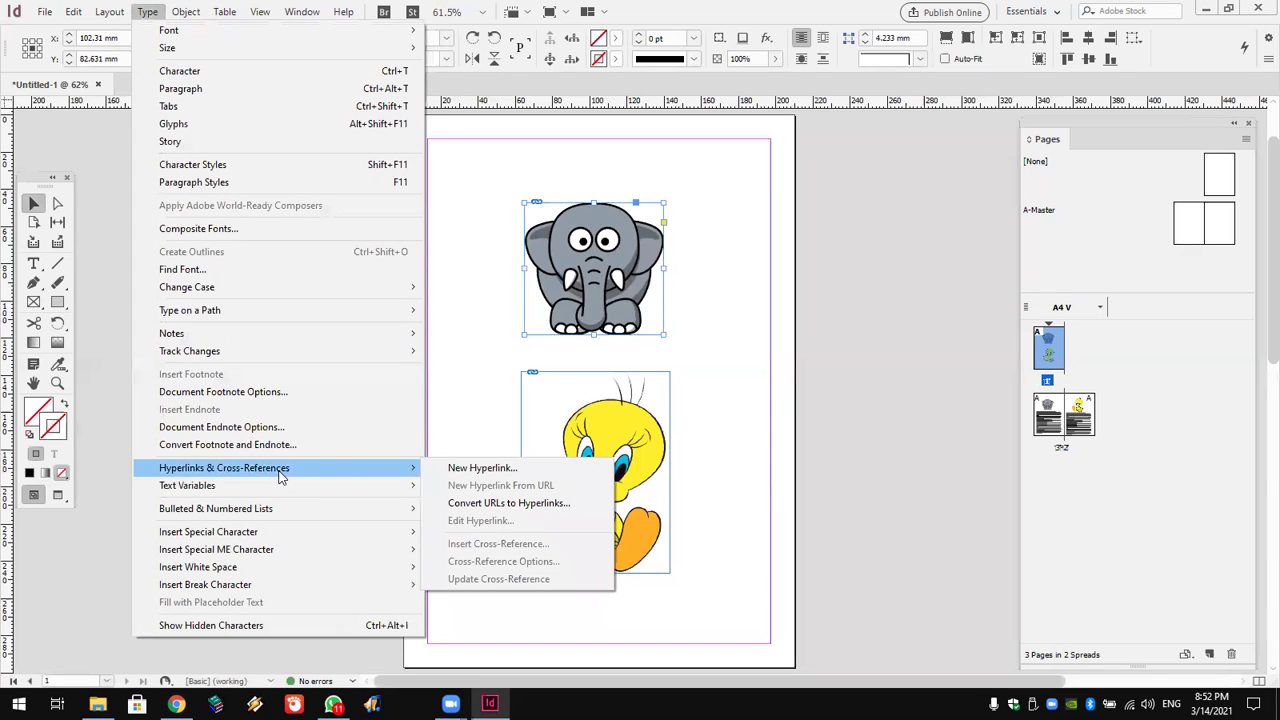
left_click(522, 474)
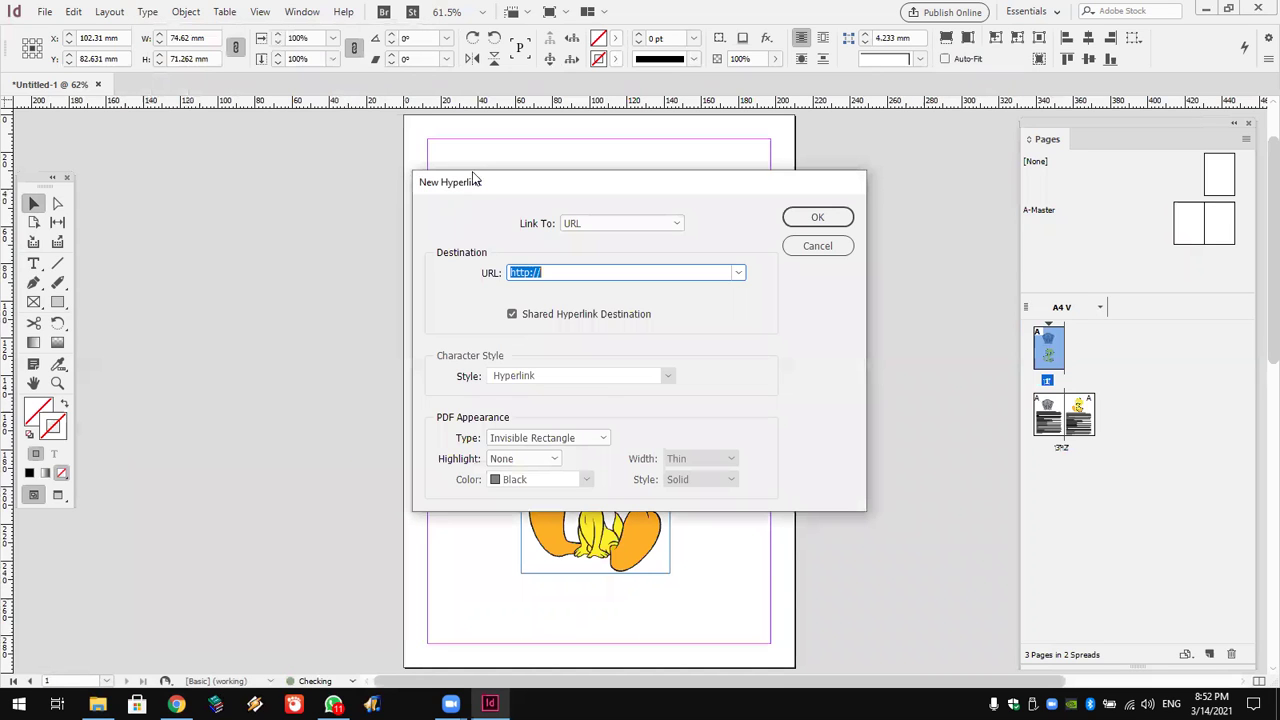
left_click_drag(488, 197, 176, 204)
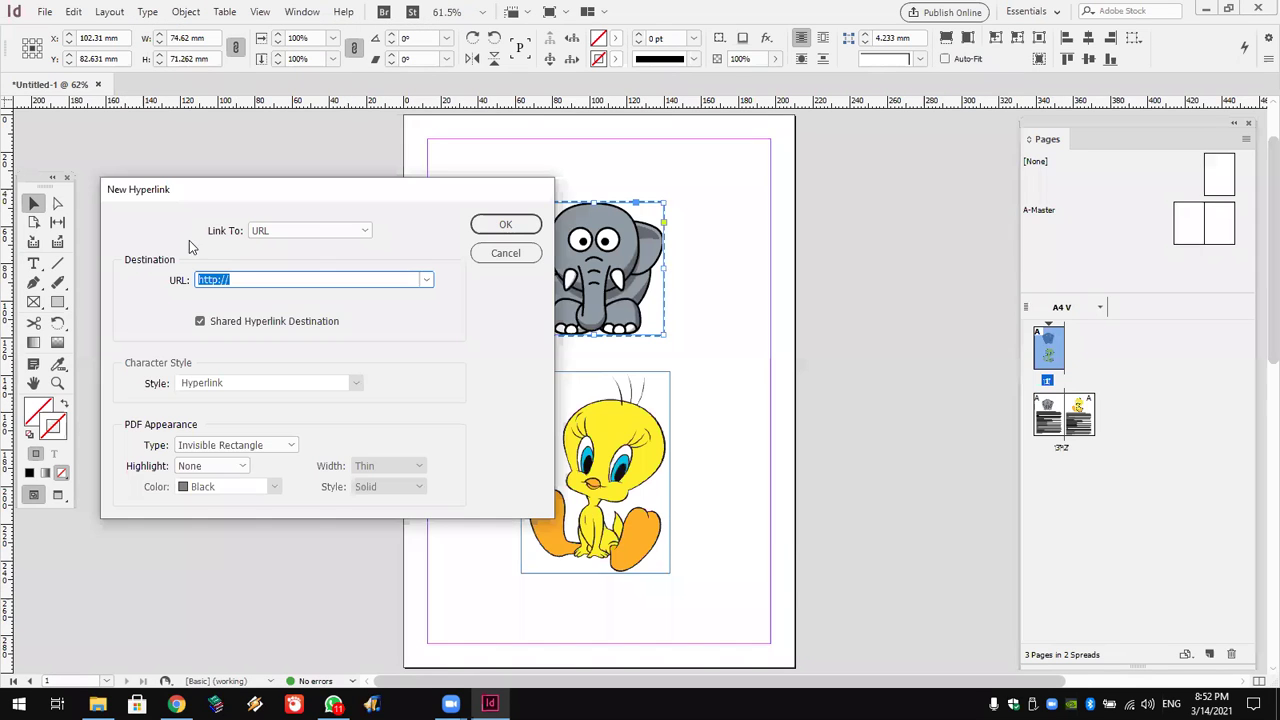
left_click(284, 234)
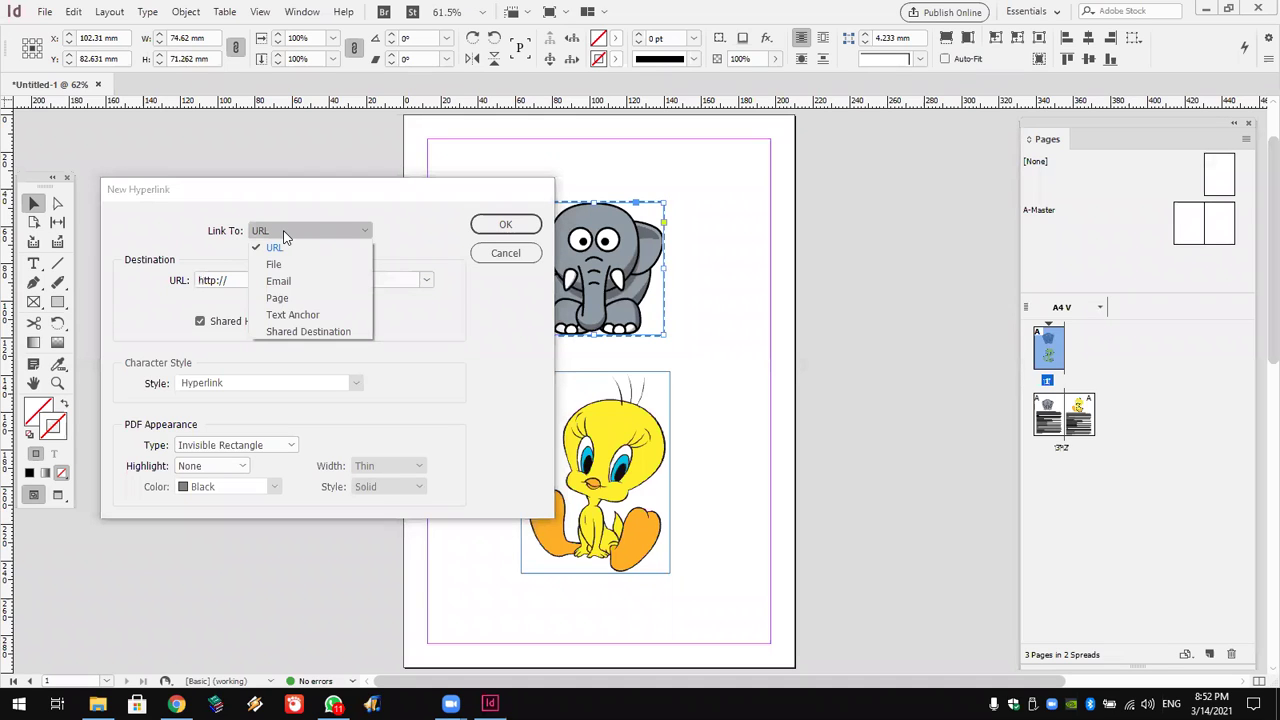
left_click(307, 299)
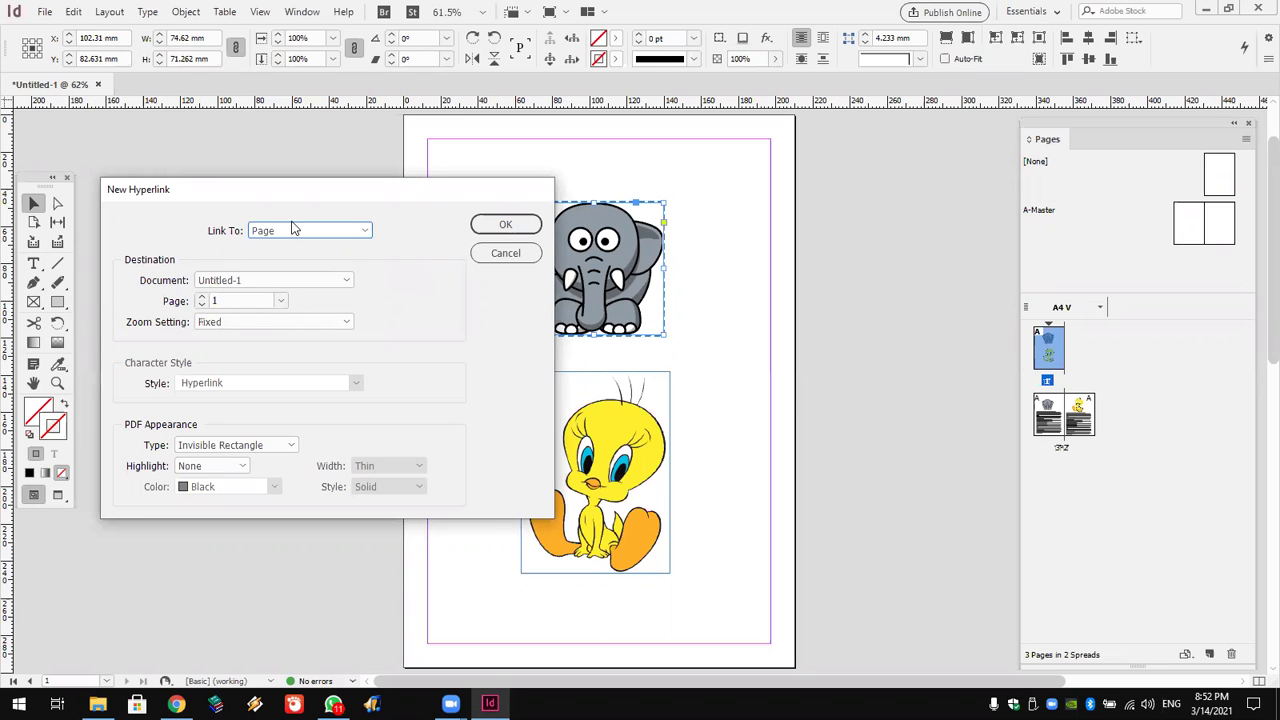
Keep Untitled-1 as the destination document, choose the elephant's page in the second spread as the target, and create the hyperlink.
left_click(272, 281)
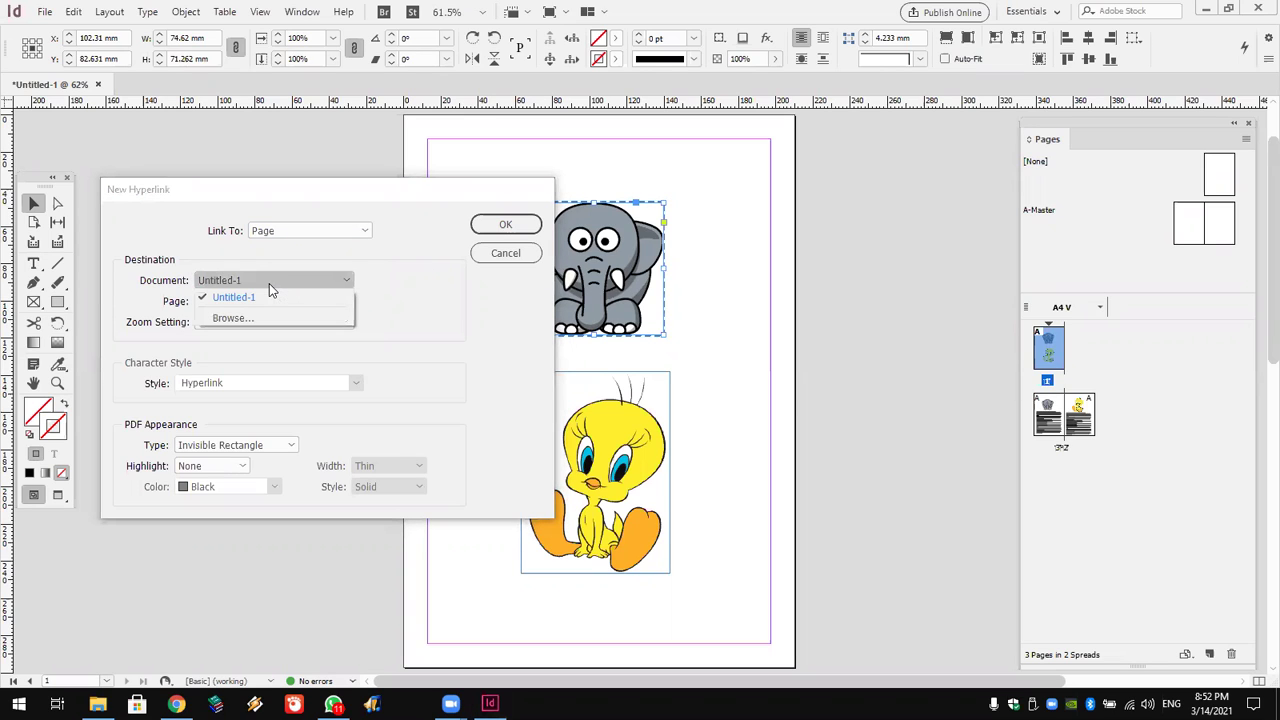
left_click(269, 277)
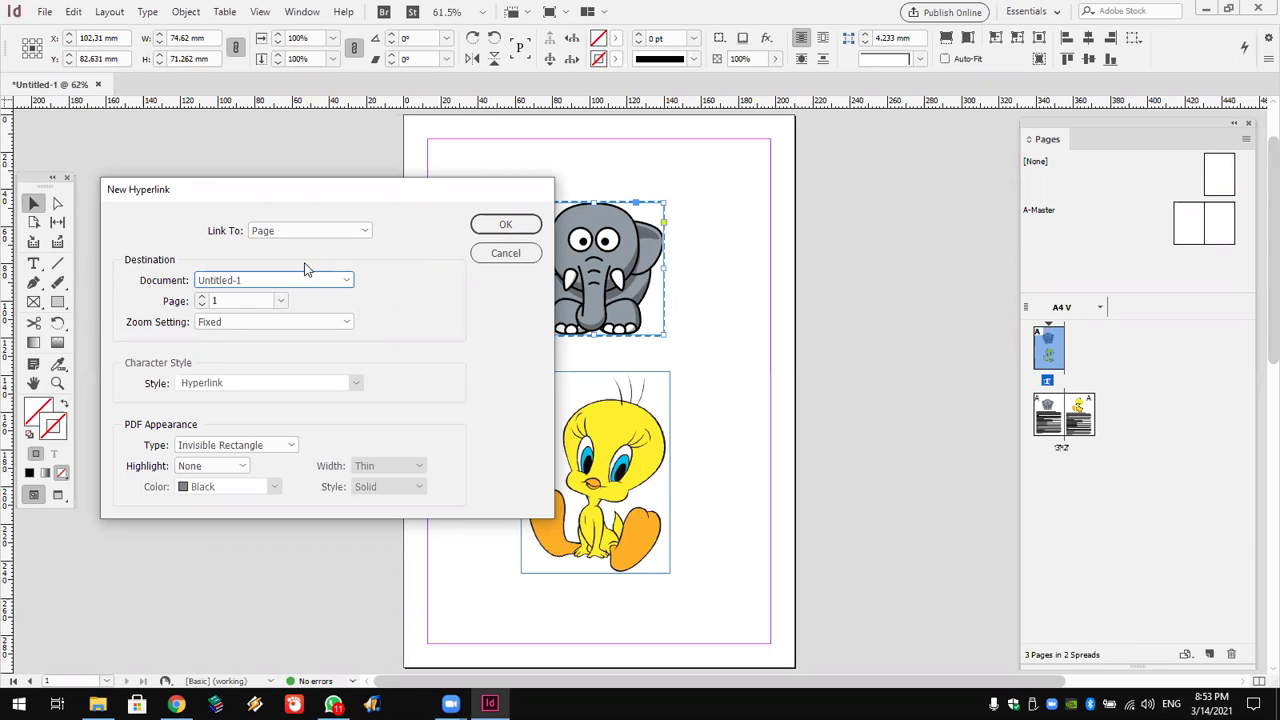
left_click(281, 301)
left_click(253, 350)
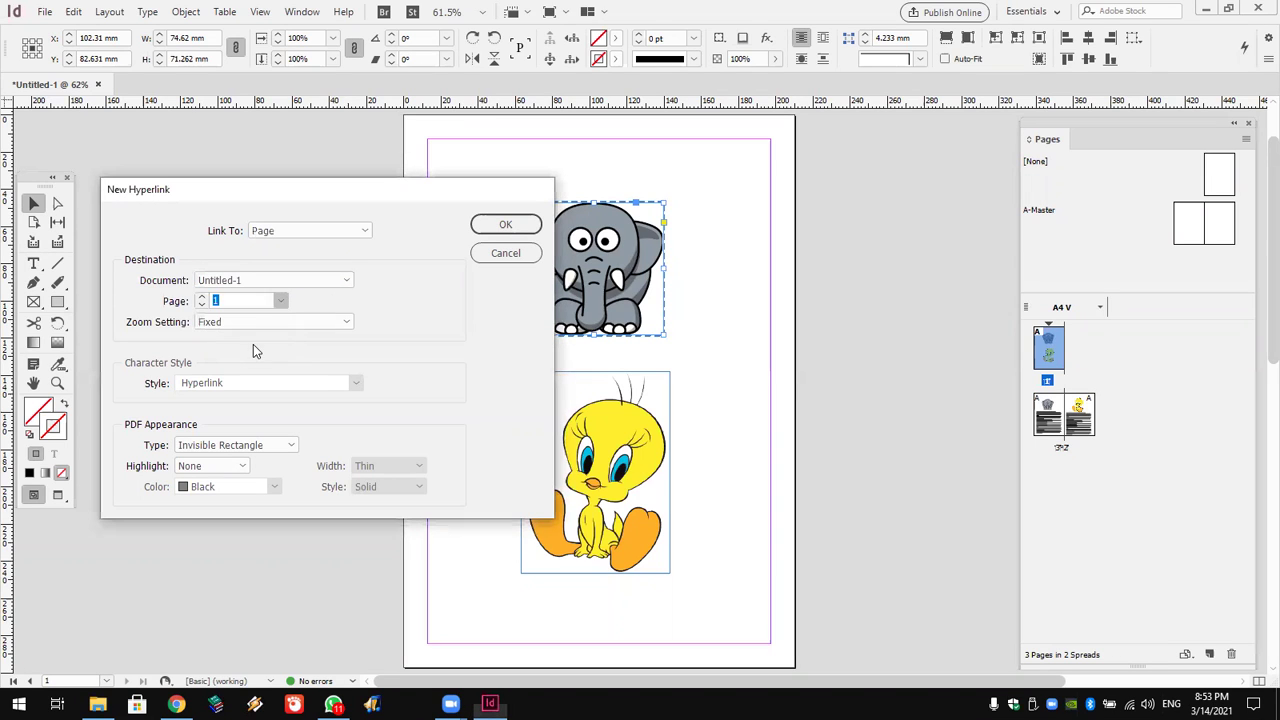
left_click(495, 228)
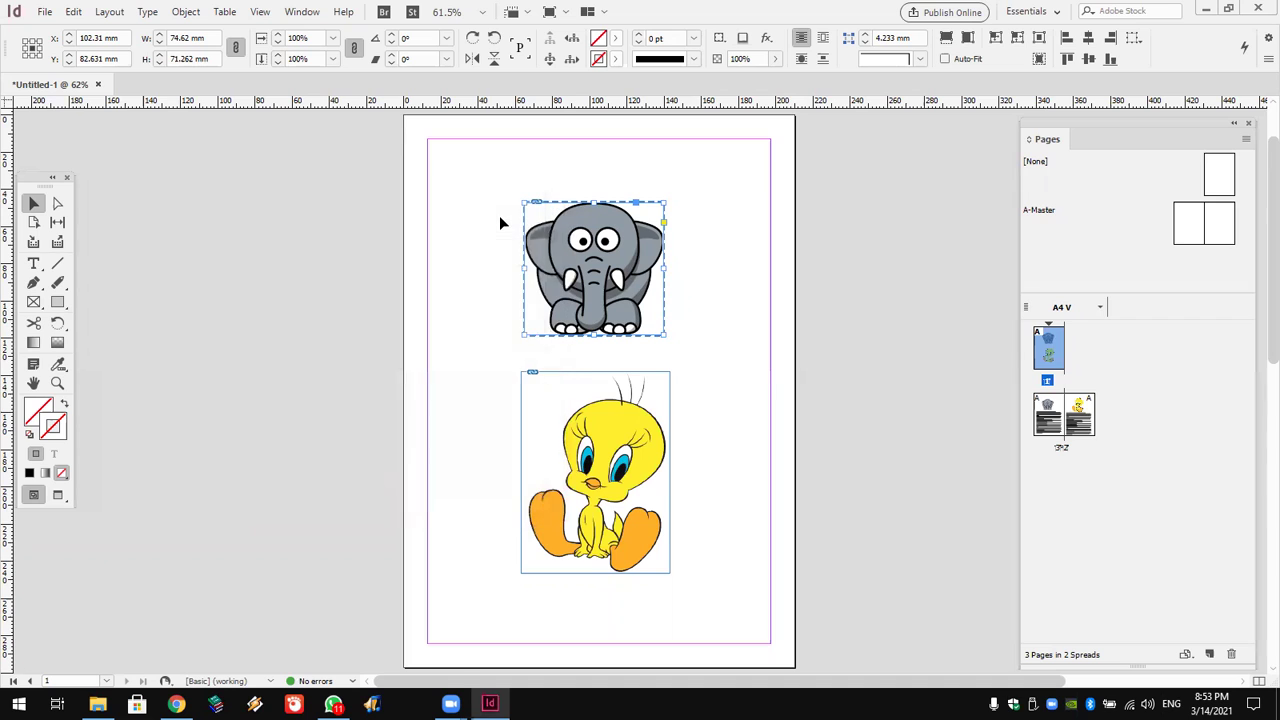
Create a page hyperlink from the first page's yellow bird to the bird's page in the second spread of Untitled-1.
left_click(608, 412)
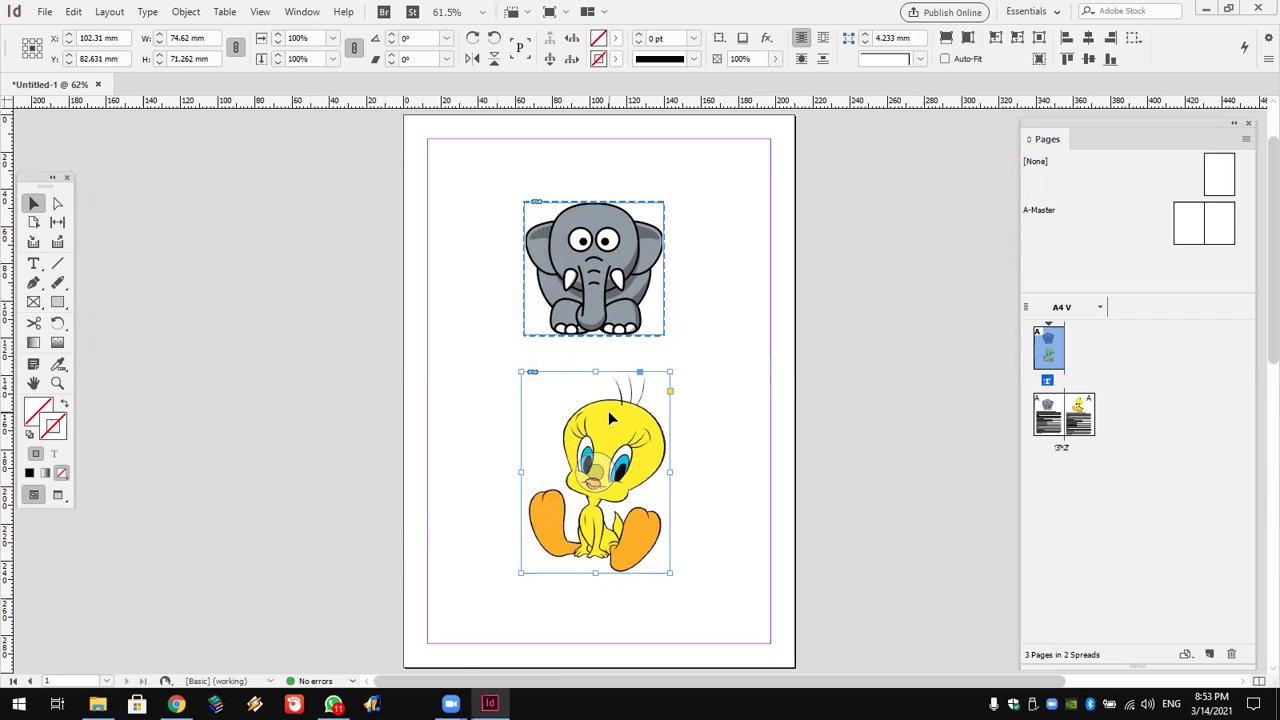
left_click(146, 12)
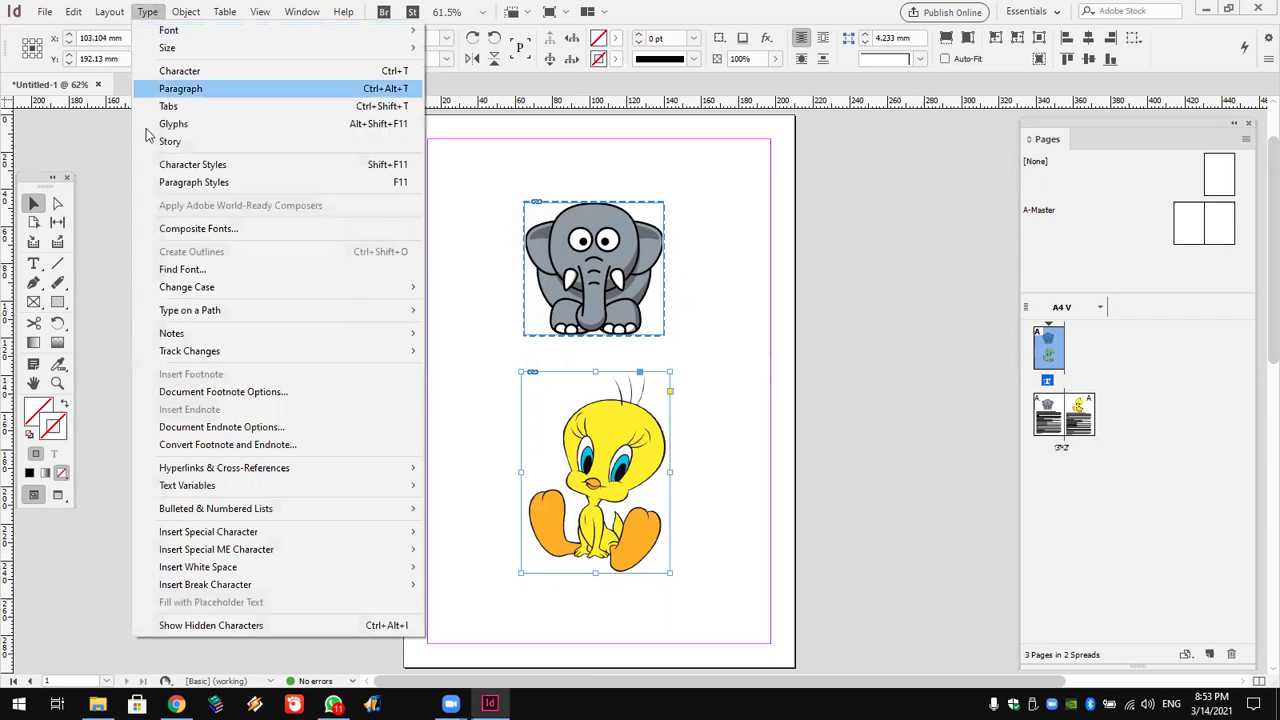
mouse_move(250, 468)
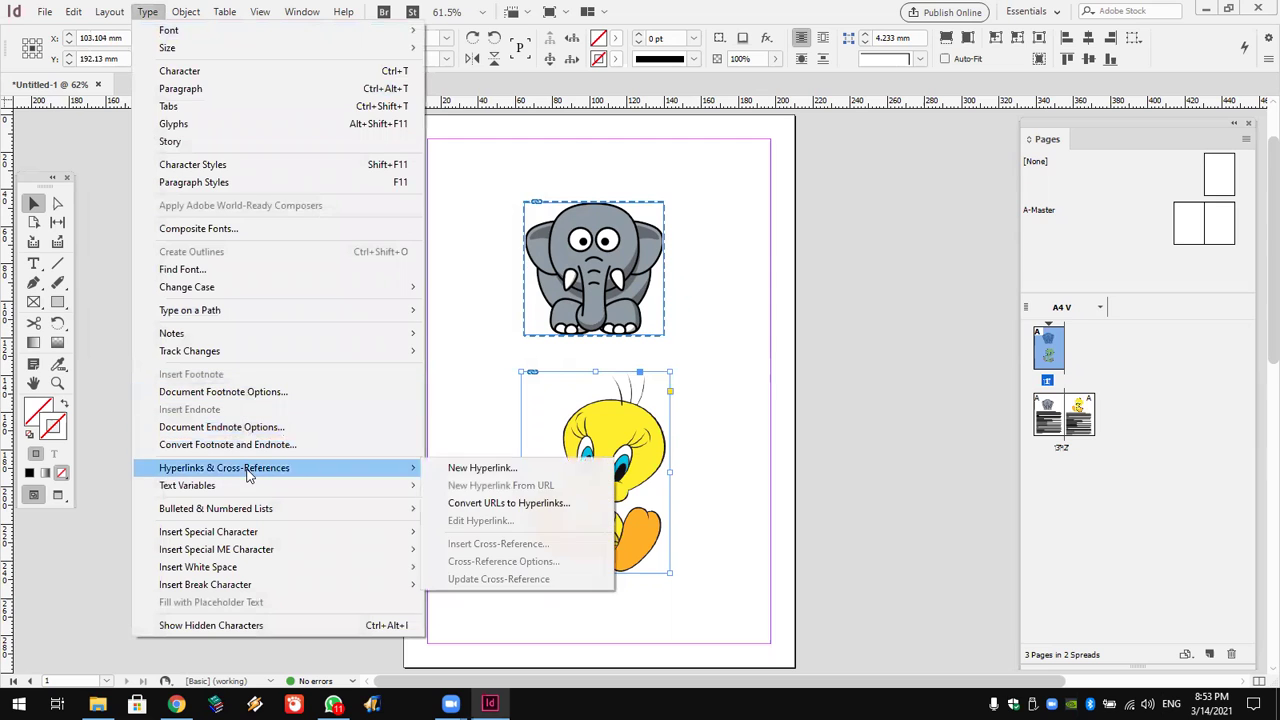
left_click(473, 469)
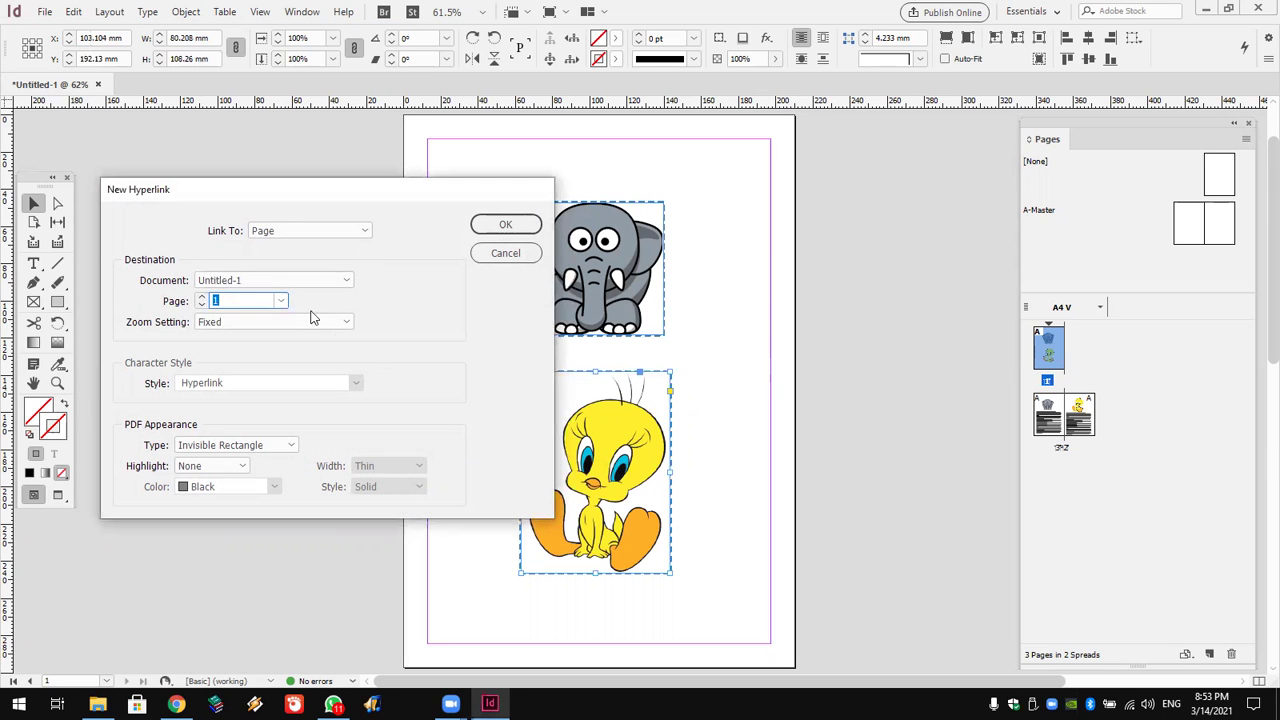
left_click(283, 301)
left_click(264, 328)
left_click(505, 224)
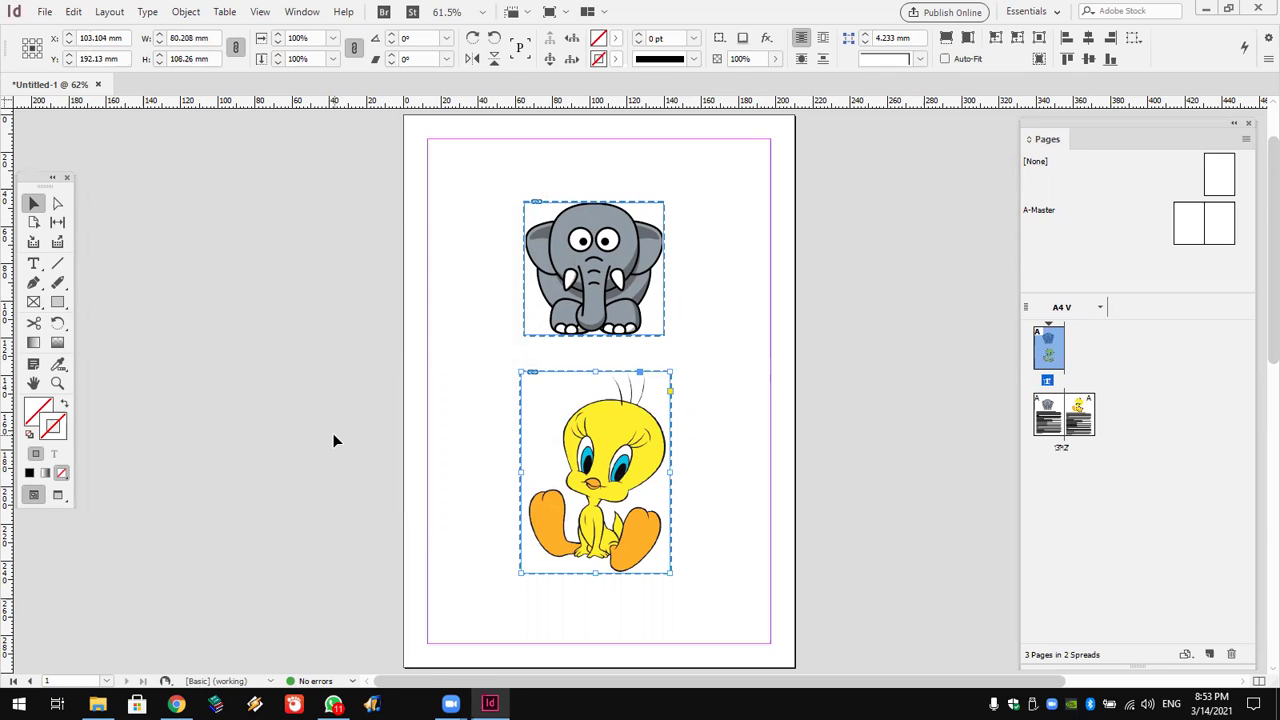
Draw a rectangle about 38 × 20.5 mm in the upper left corner of the elephant's text page and add a back label inside it.
double_click(1060, 408)
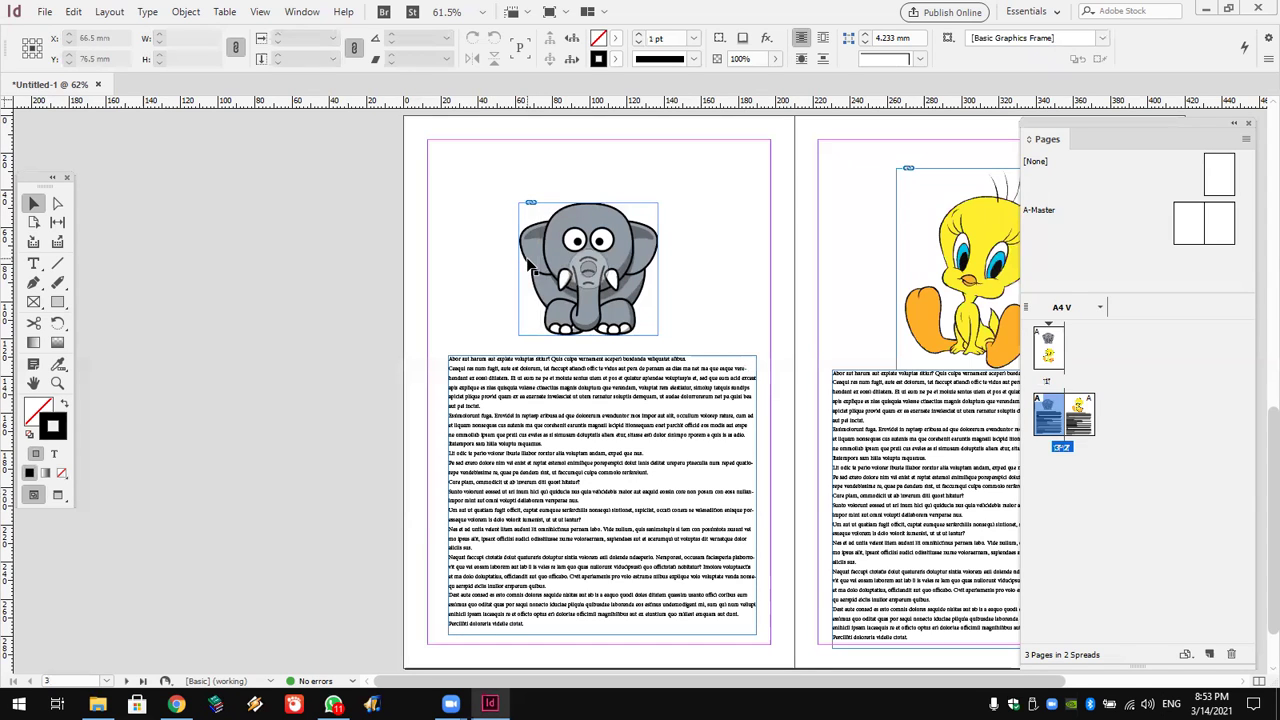
left_click(56, 304)
left_click_drag(439, 153, 509, 189)
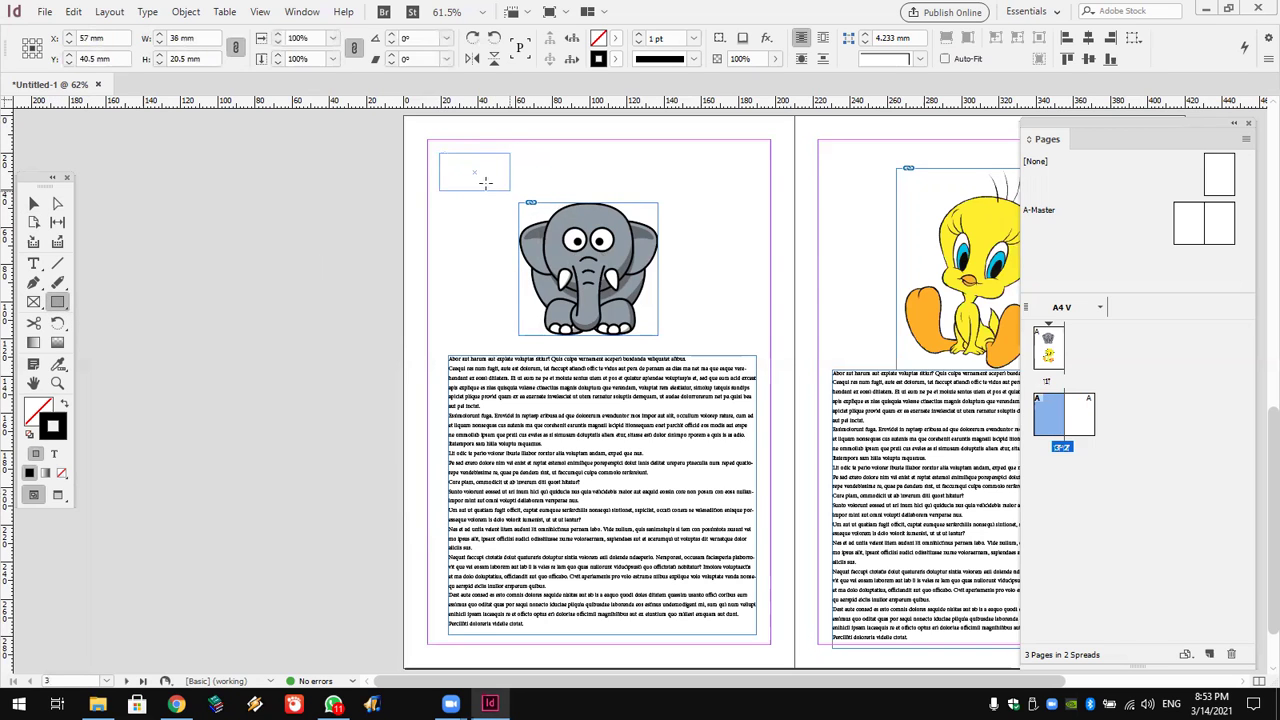
left_click(33, 263)
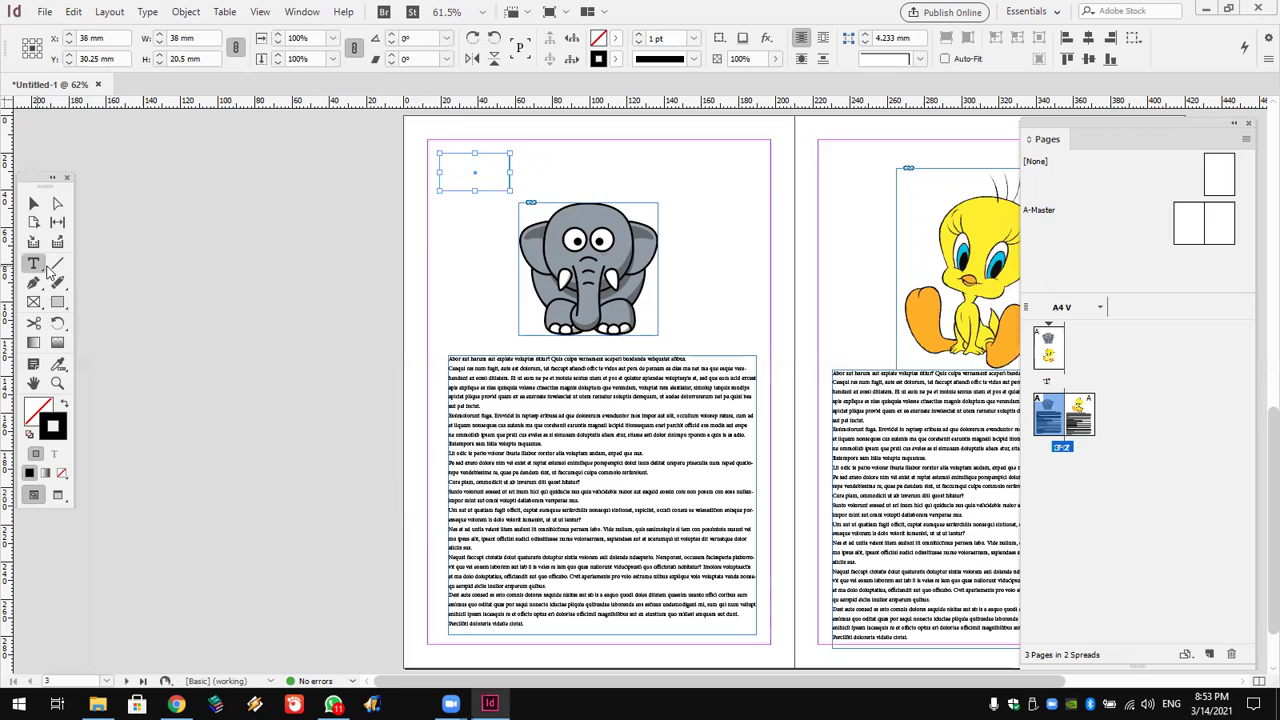
left_click(457, 172)
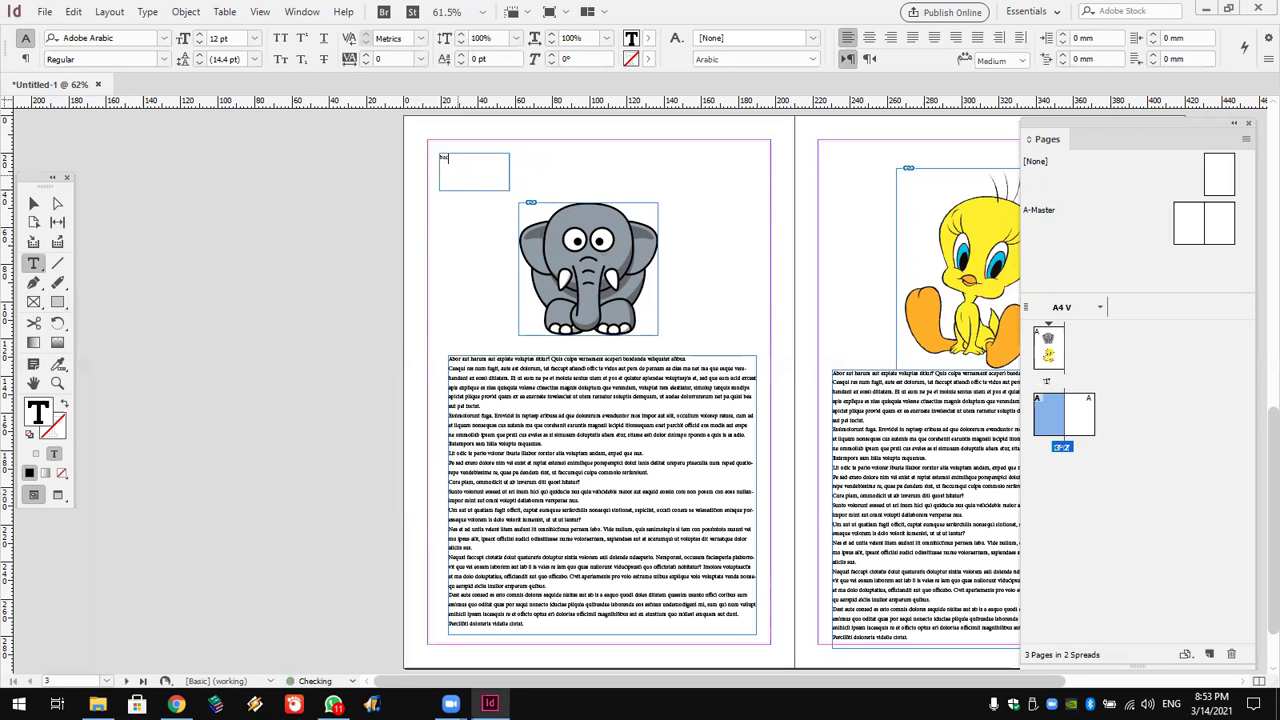
key("ctrl+a")
Switch to Chrome and search Google for "shapes" in a new tab.
left_click(176, 704)
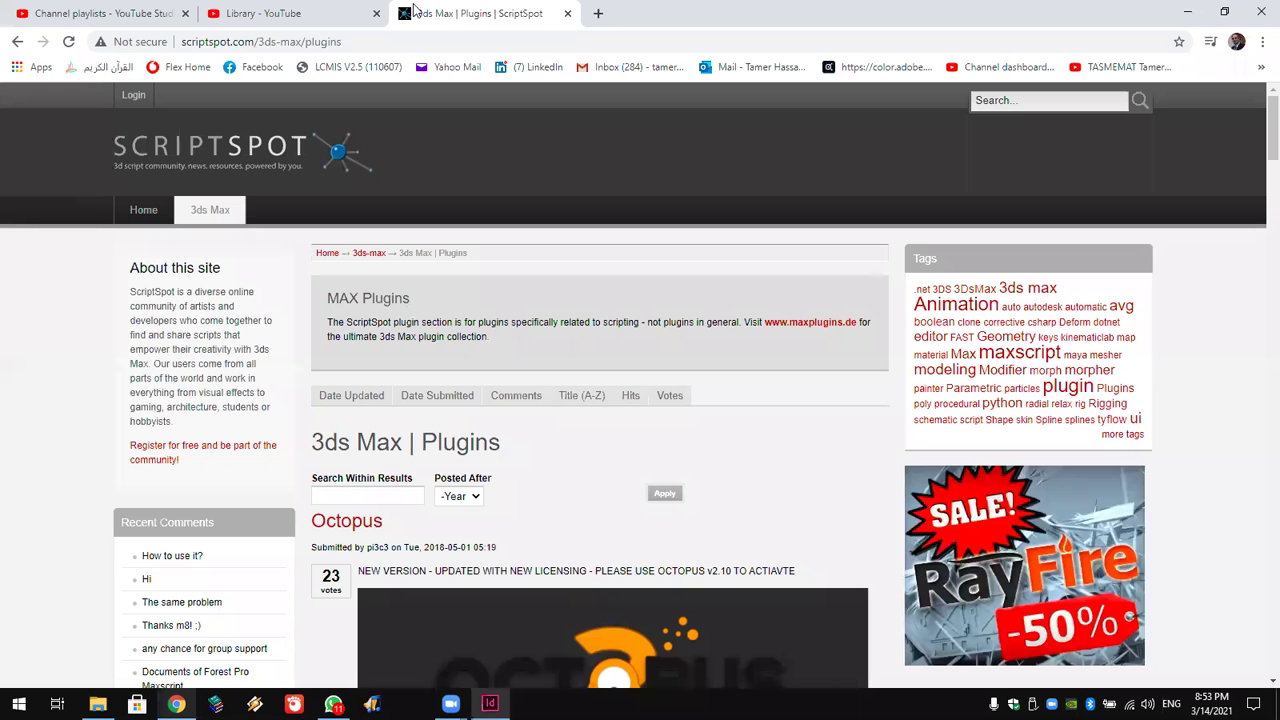
key("ctrl+t")
left_click(547, 333)
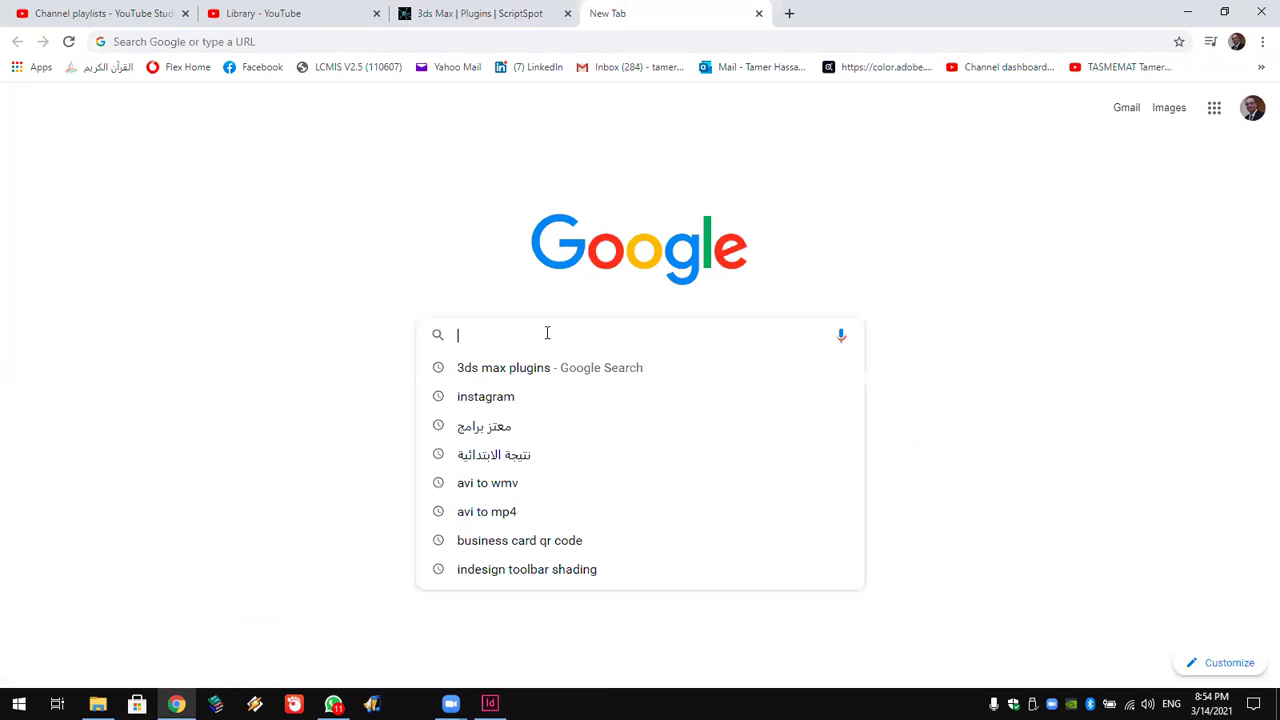
type("sy")
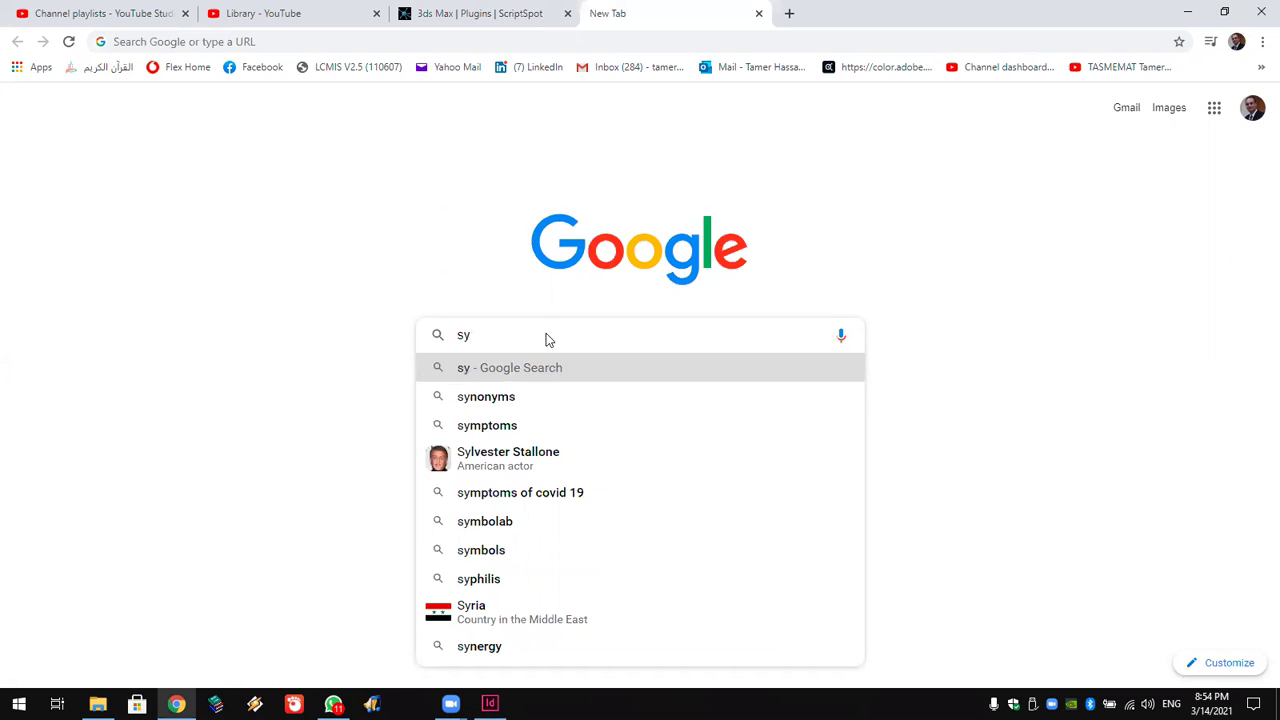
type("m")
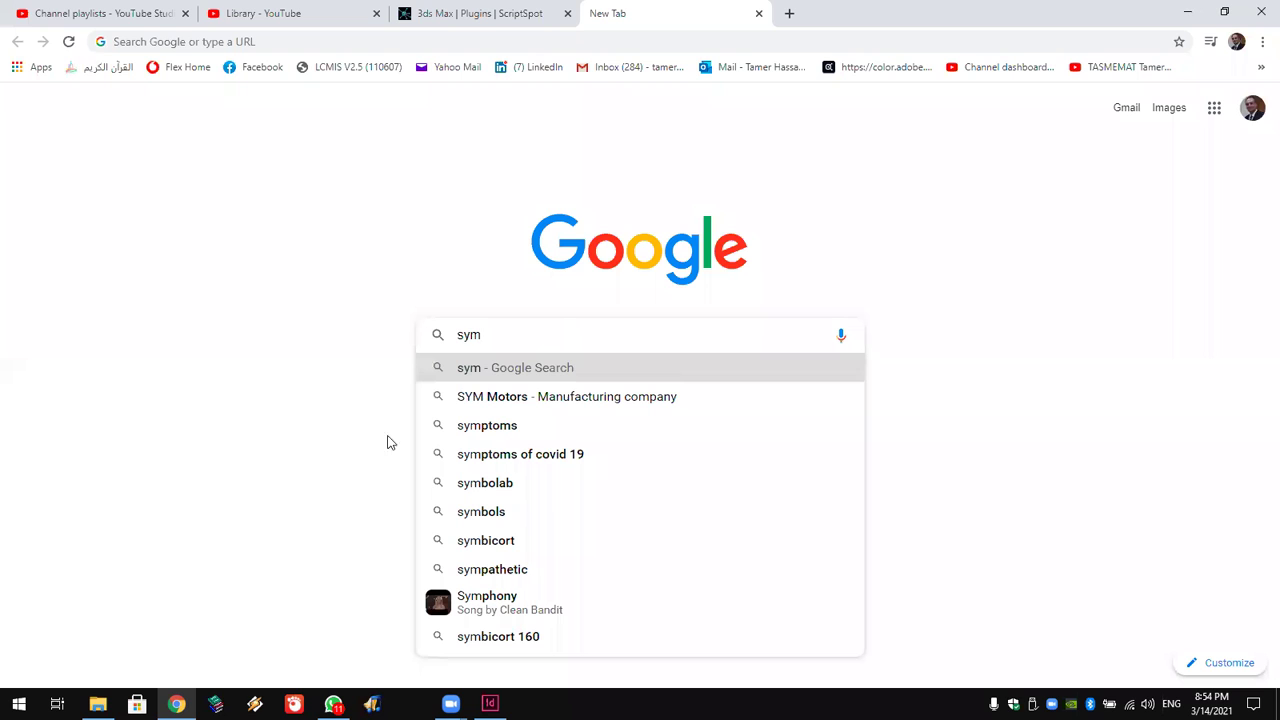
double_click(524, 333)
type("shapes")
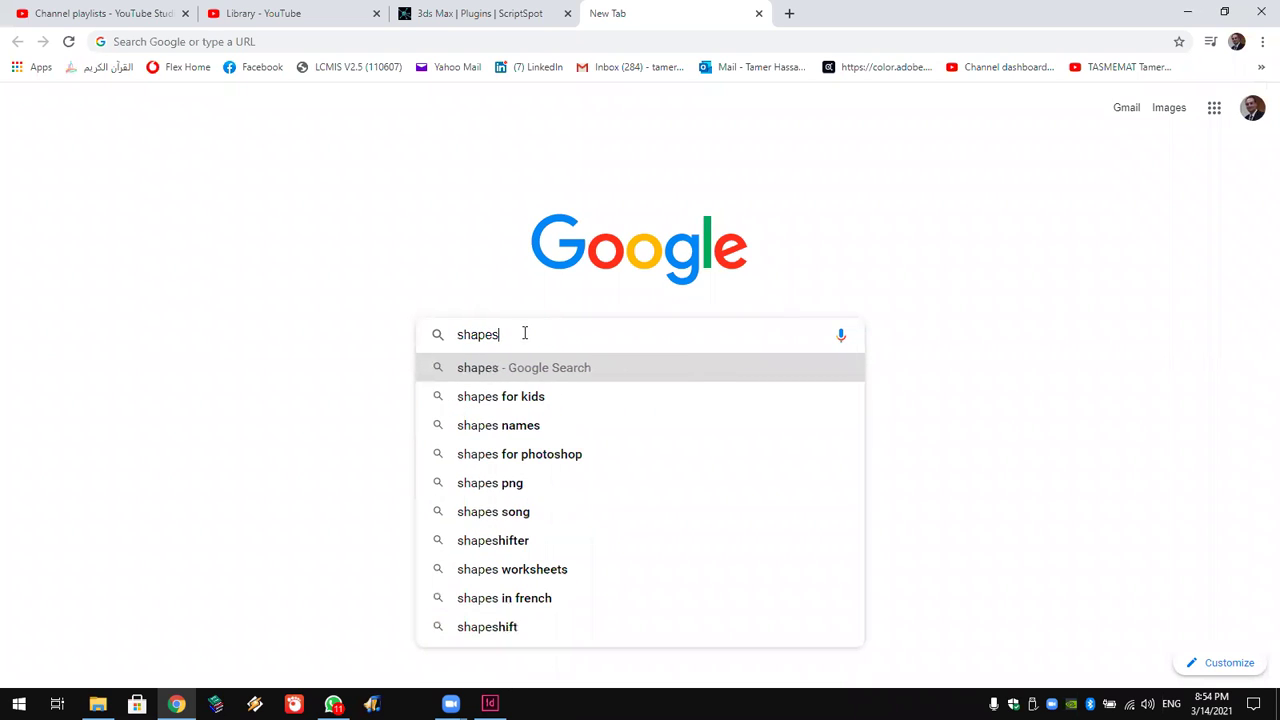
key("Return")
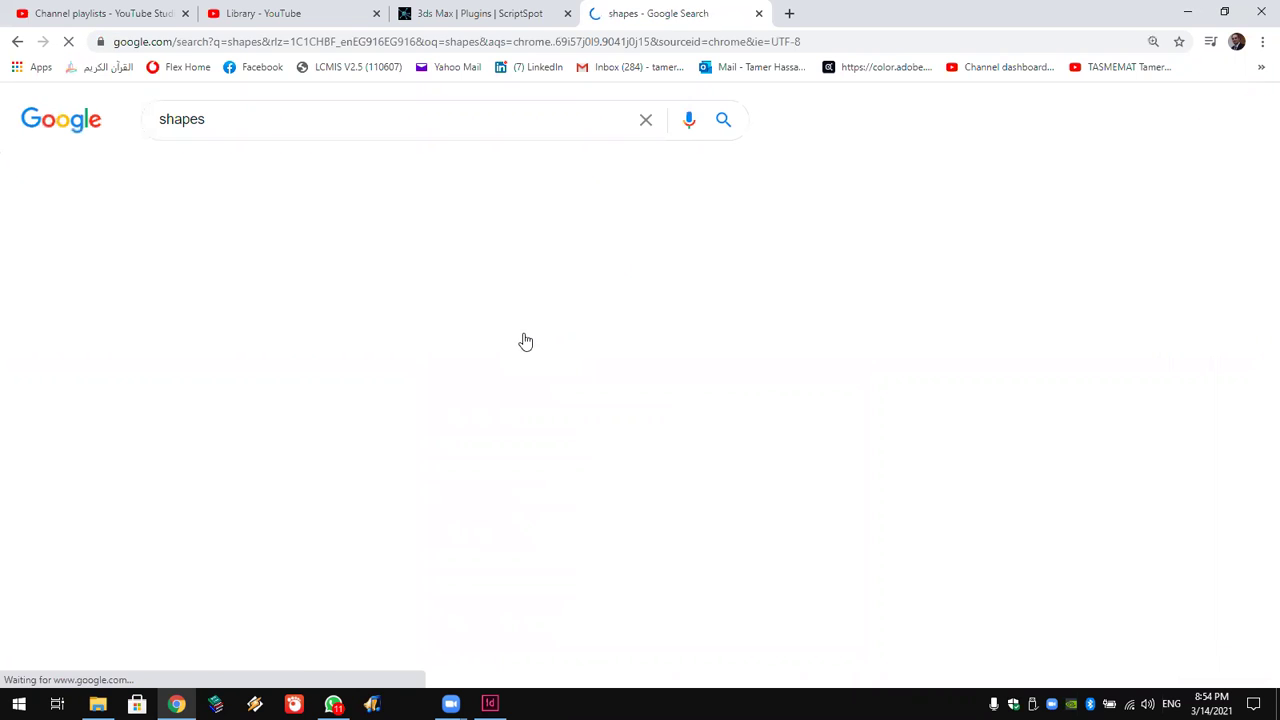
Search Google for "icon", refine the query to "icons", and show the image results.
double_click(322, 128)
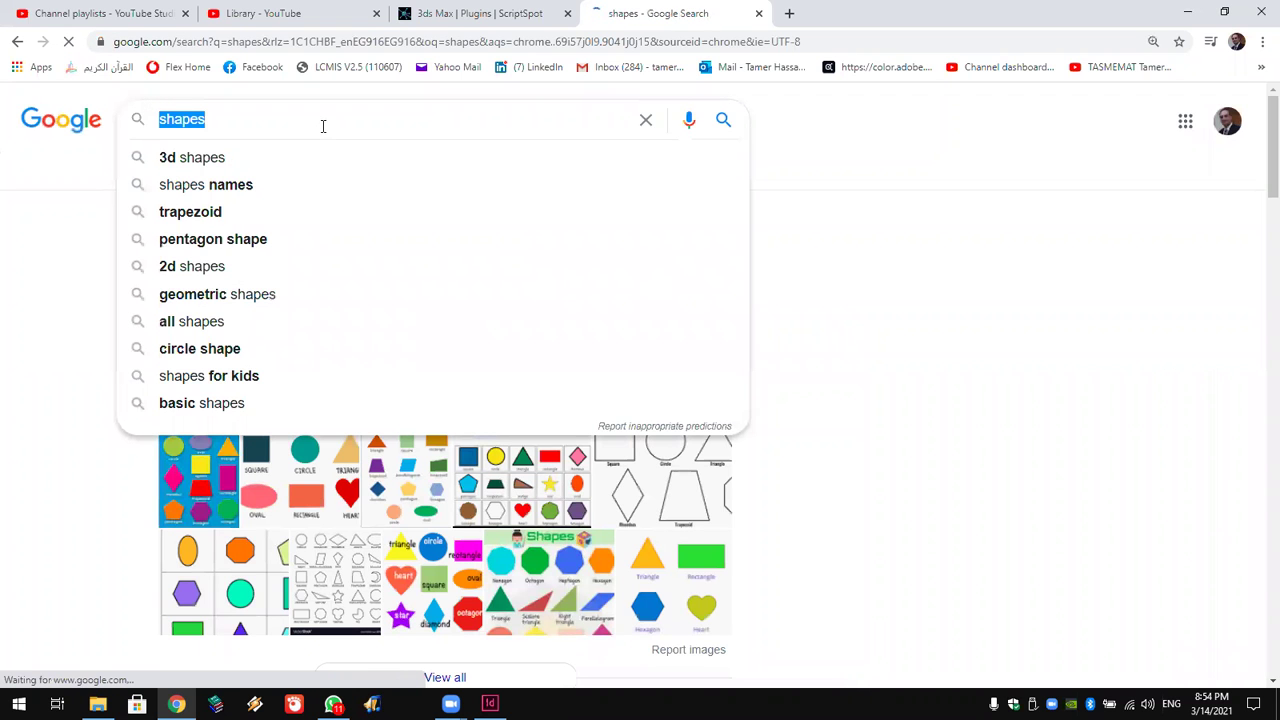
type("ic")
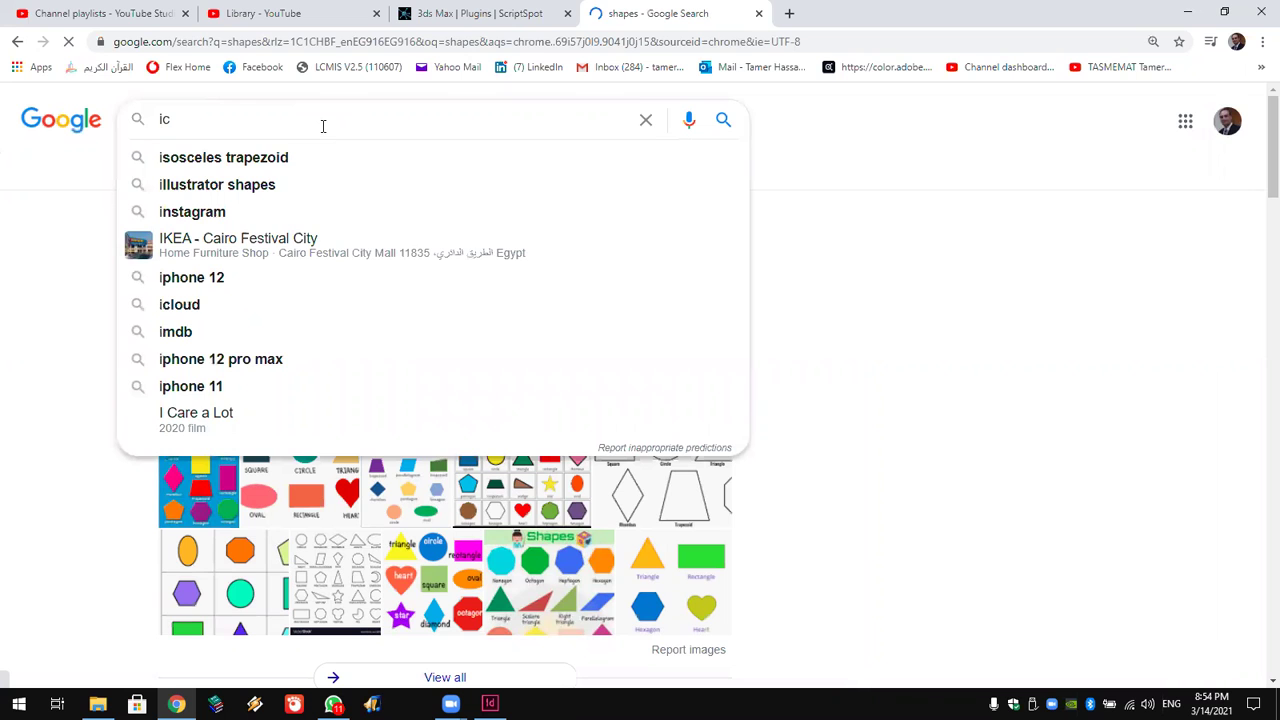
type("on")
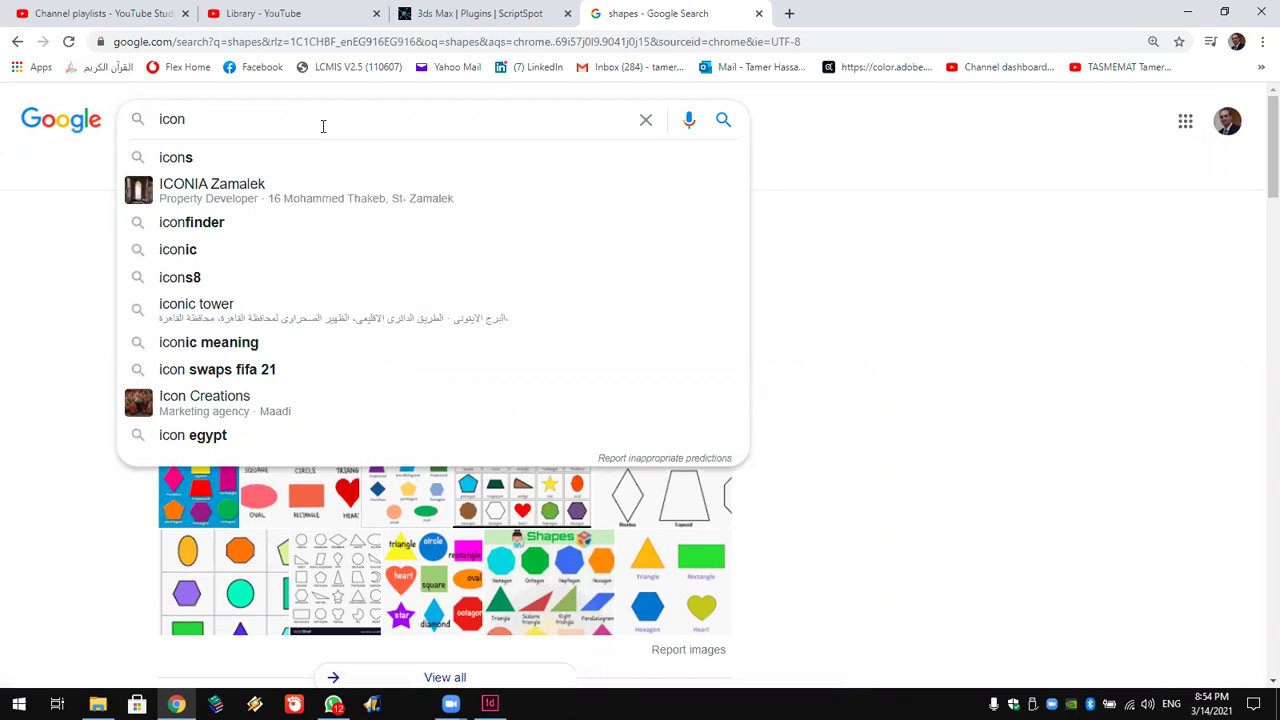
key("Return")
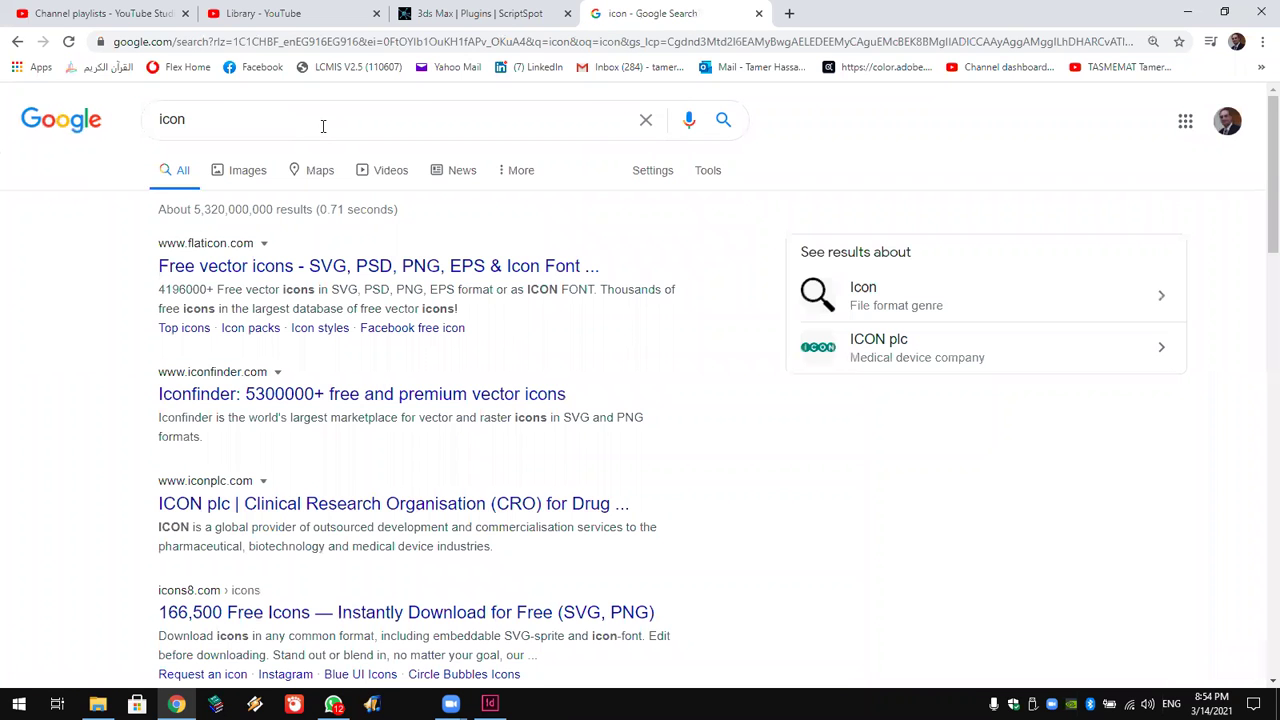
left_click(254, 119)
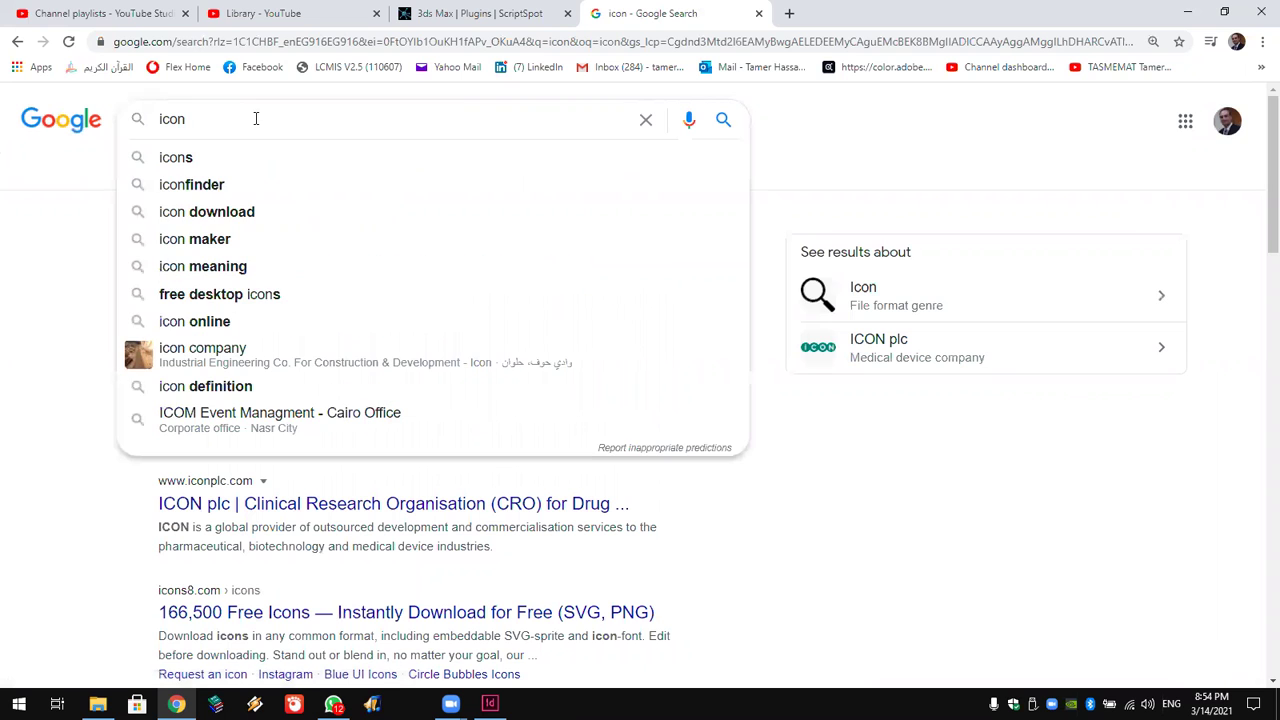
left_click(221, 166)
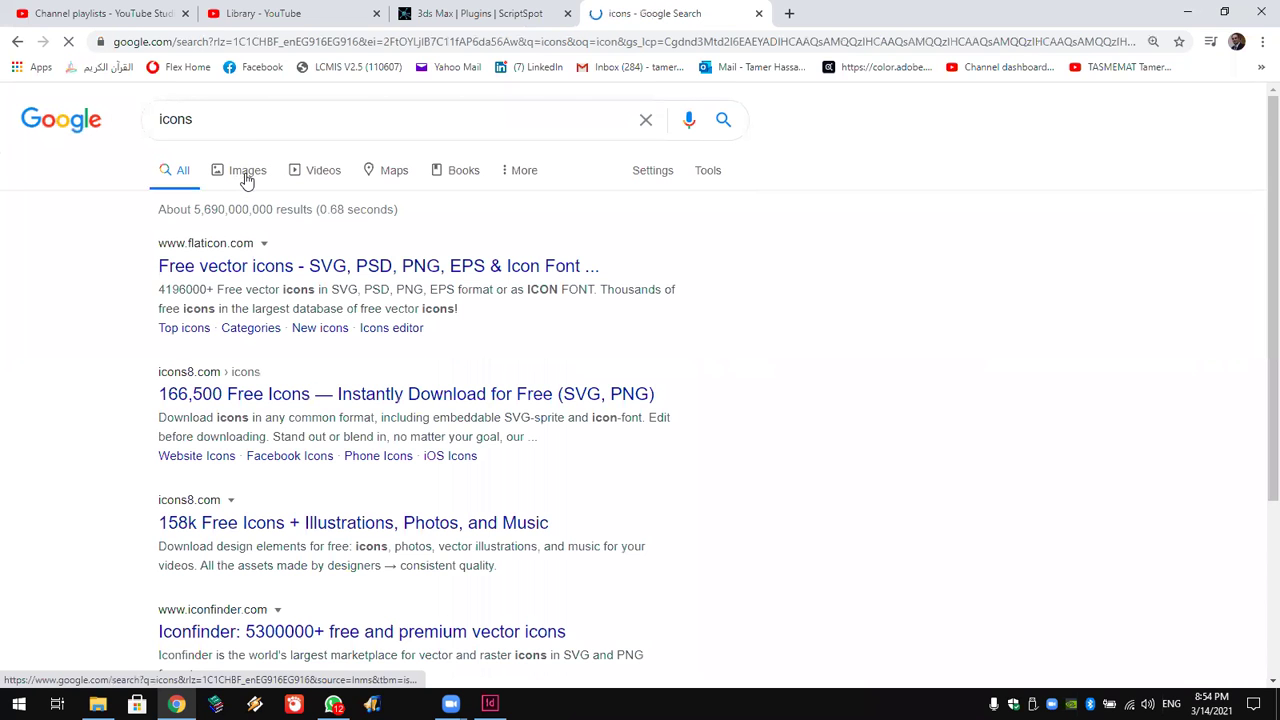
left_click(247, 178)
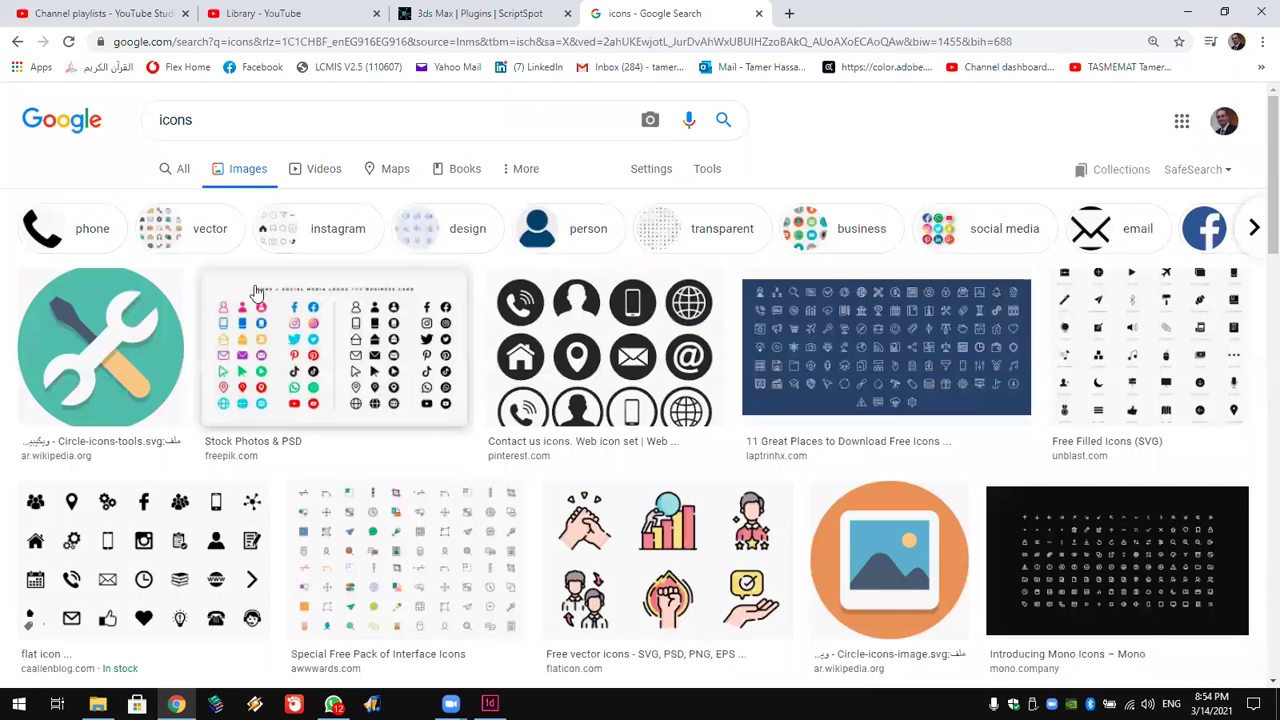
Find the black hand icon from Those Icons in the image results and save it to the Desktop as the PNG file images.
scroll(248, 450, "down", 2)
scroll(258, 455, "down", 5)
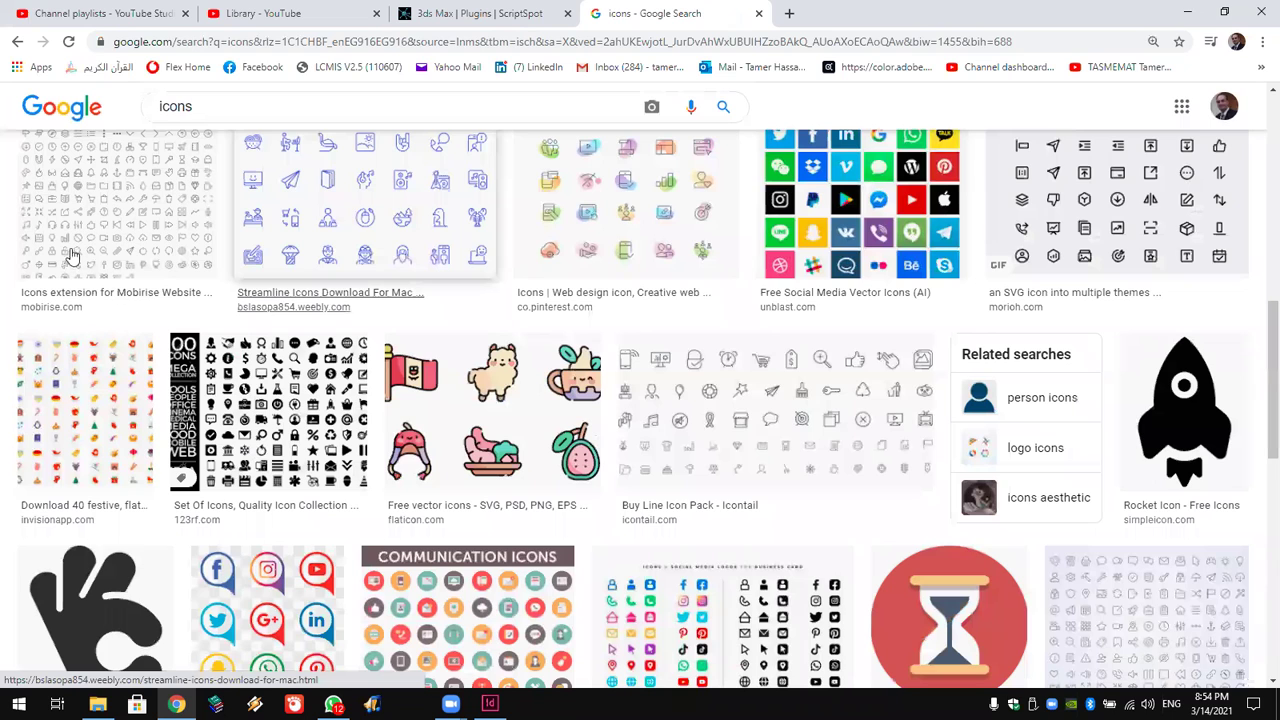
left_click(95, 610)
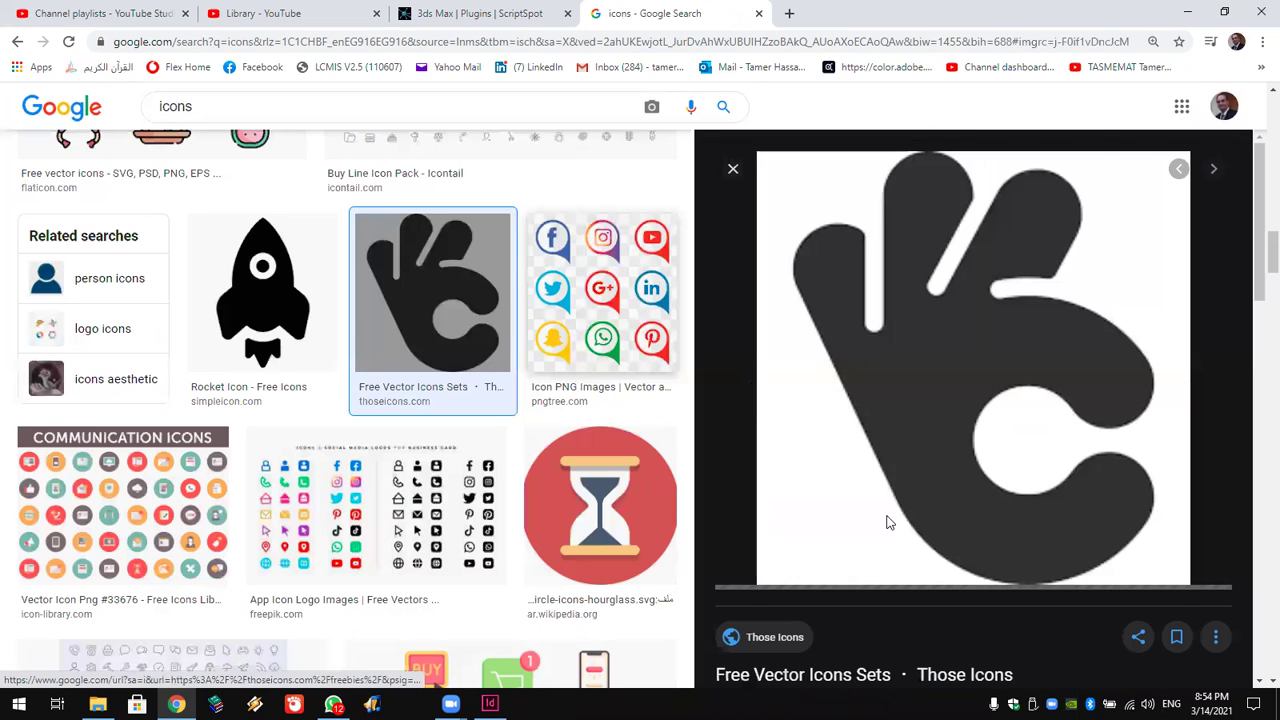
key("ctrl+s")
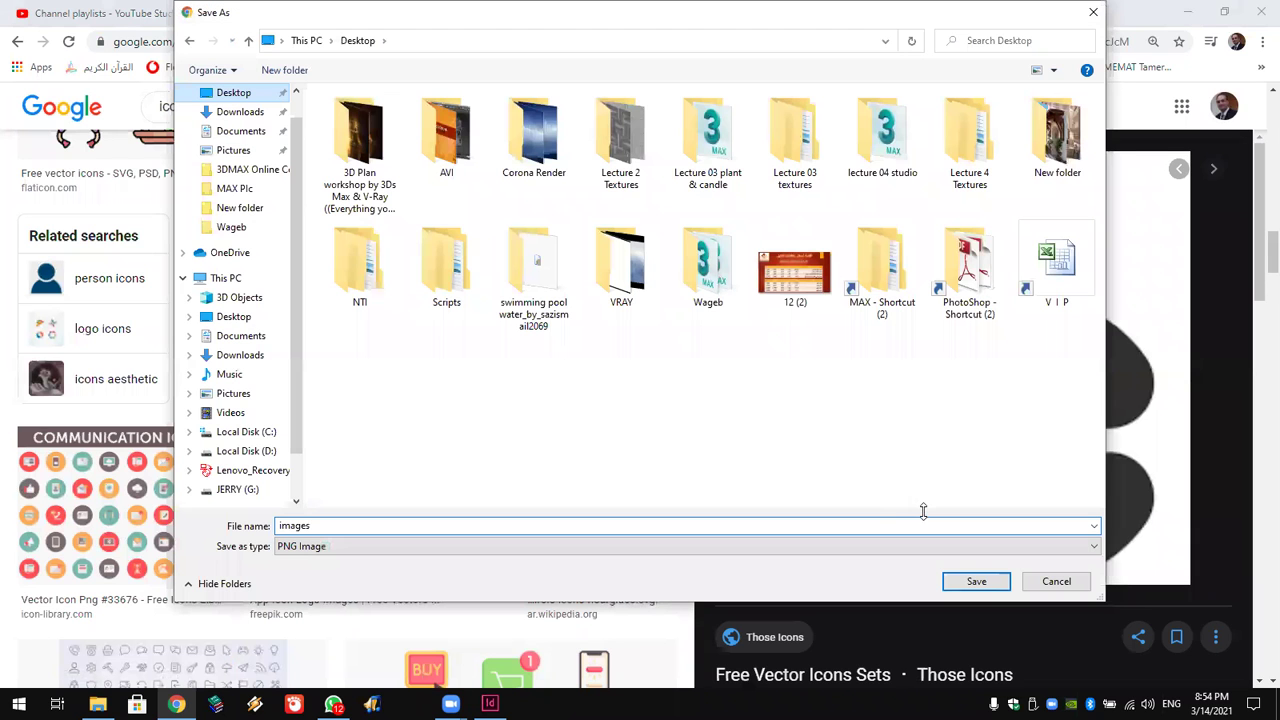
key("Return")
Switch back to InDesign and delete the rectangle with the back label from the elephant's text page.
key("alt+Tab")
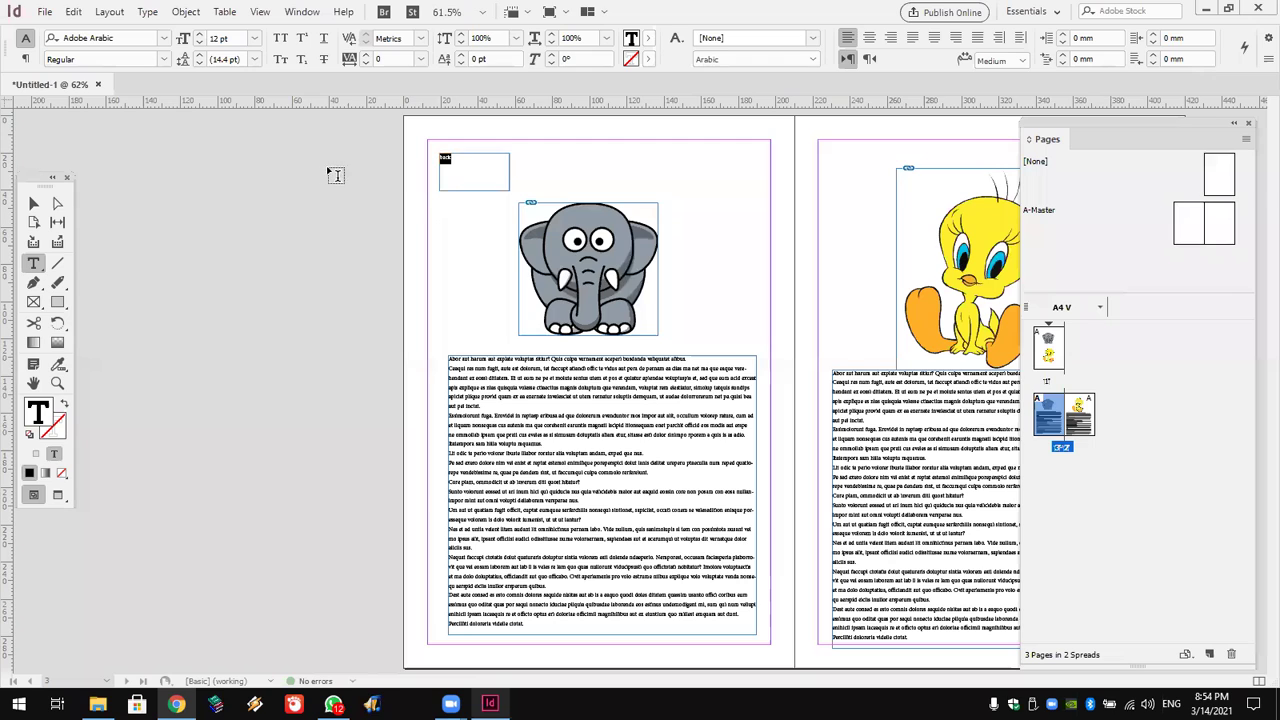
left_click(32, 205)
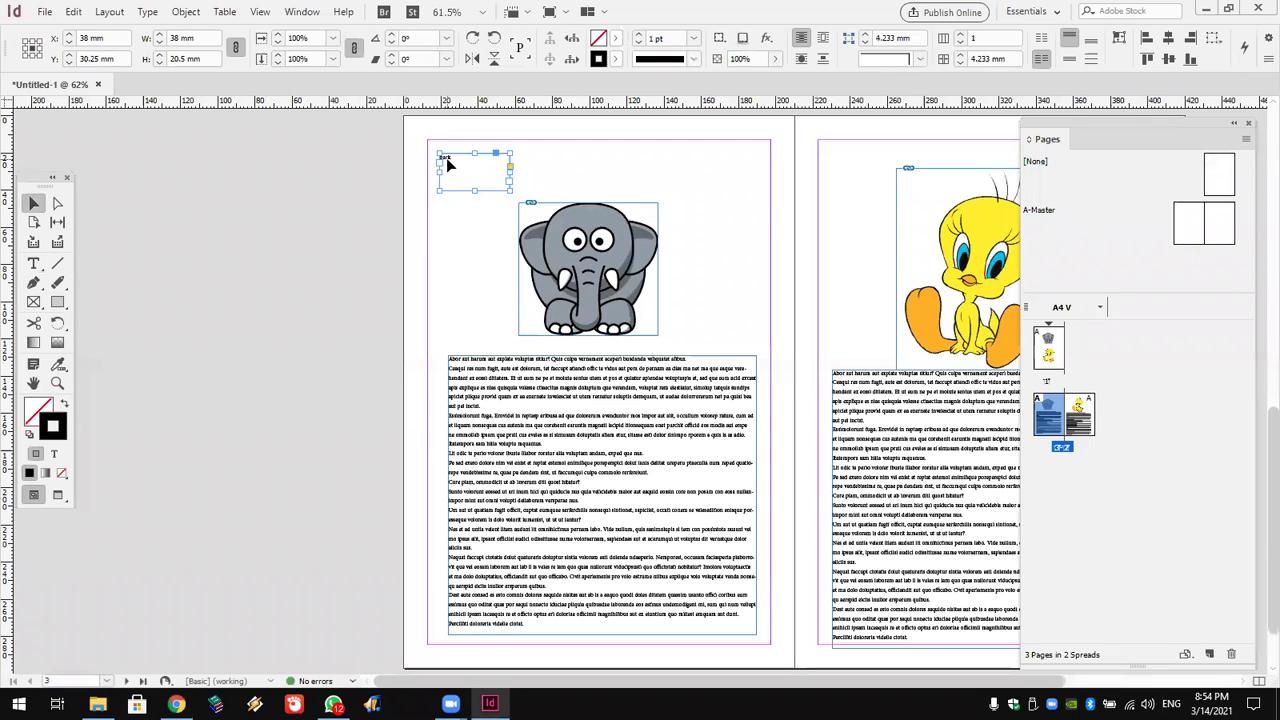
key("Delete")
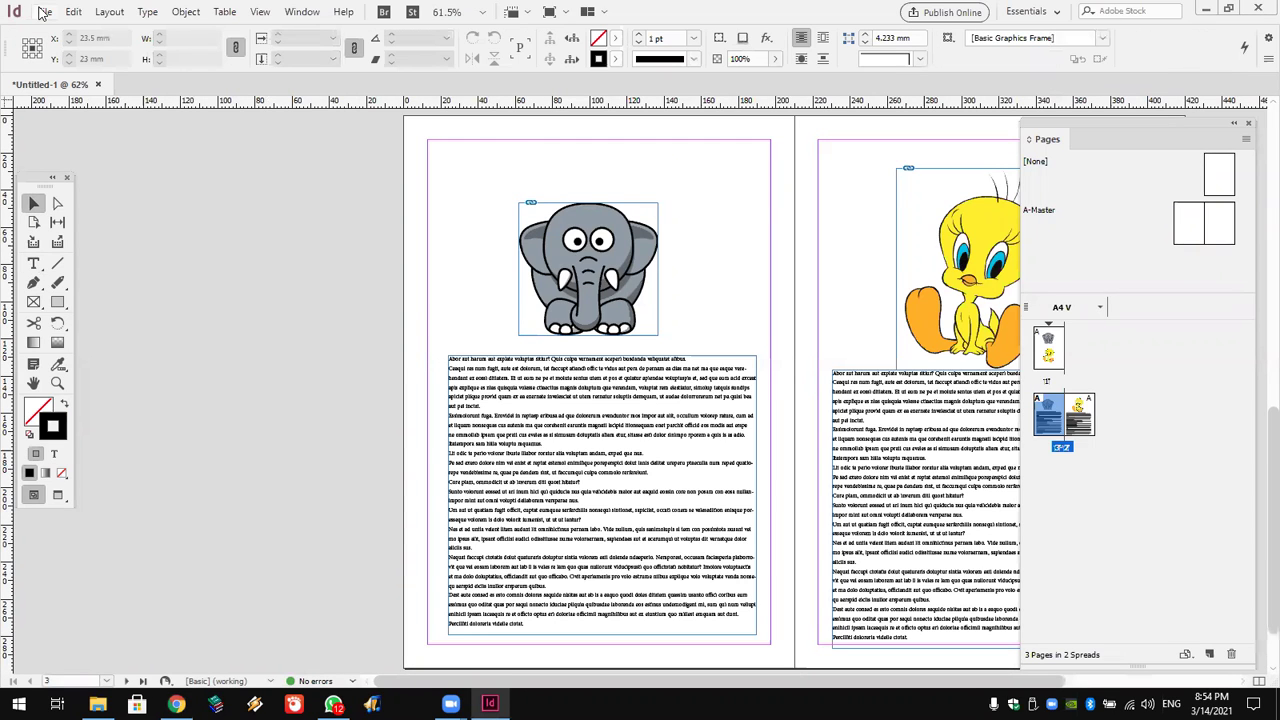
Place the images file from the Desktop onto the elephant's text page.
key("alt+f")
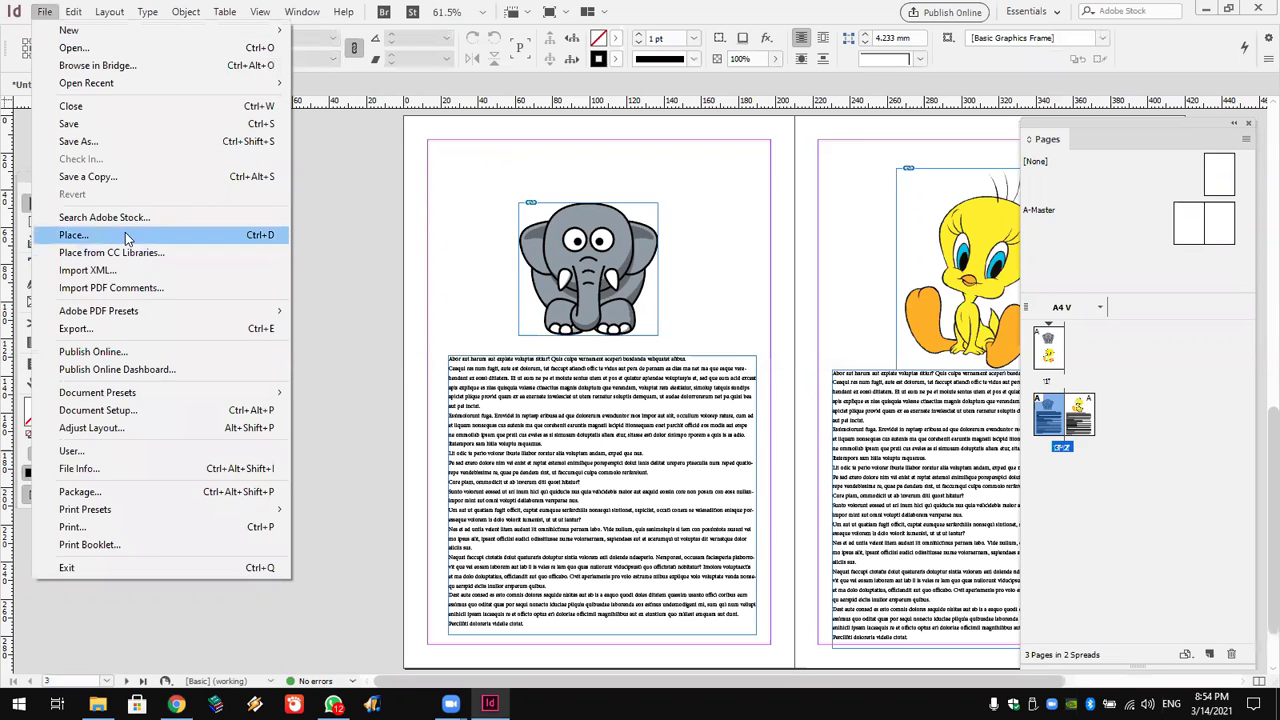
left_click(125, 238)
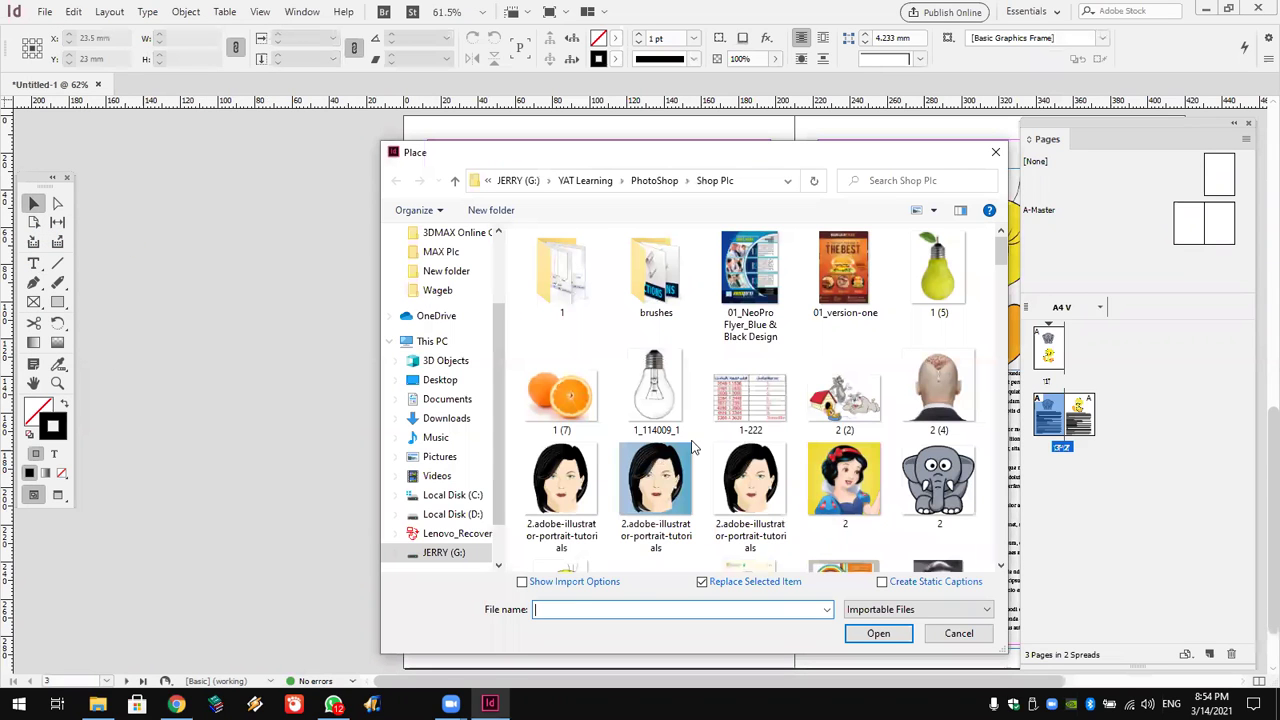
scroll(460, 275, "up", 3)
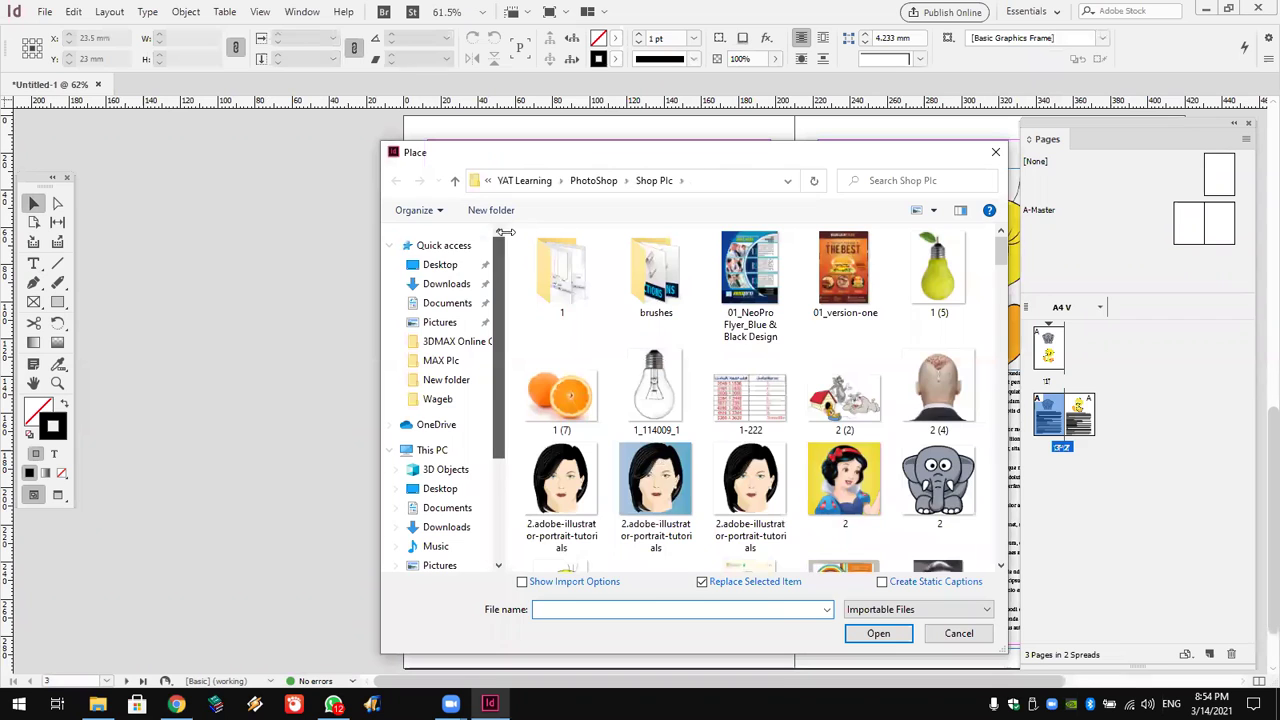
left_click(448, 264)
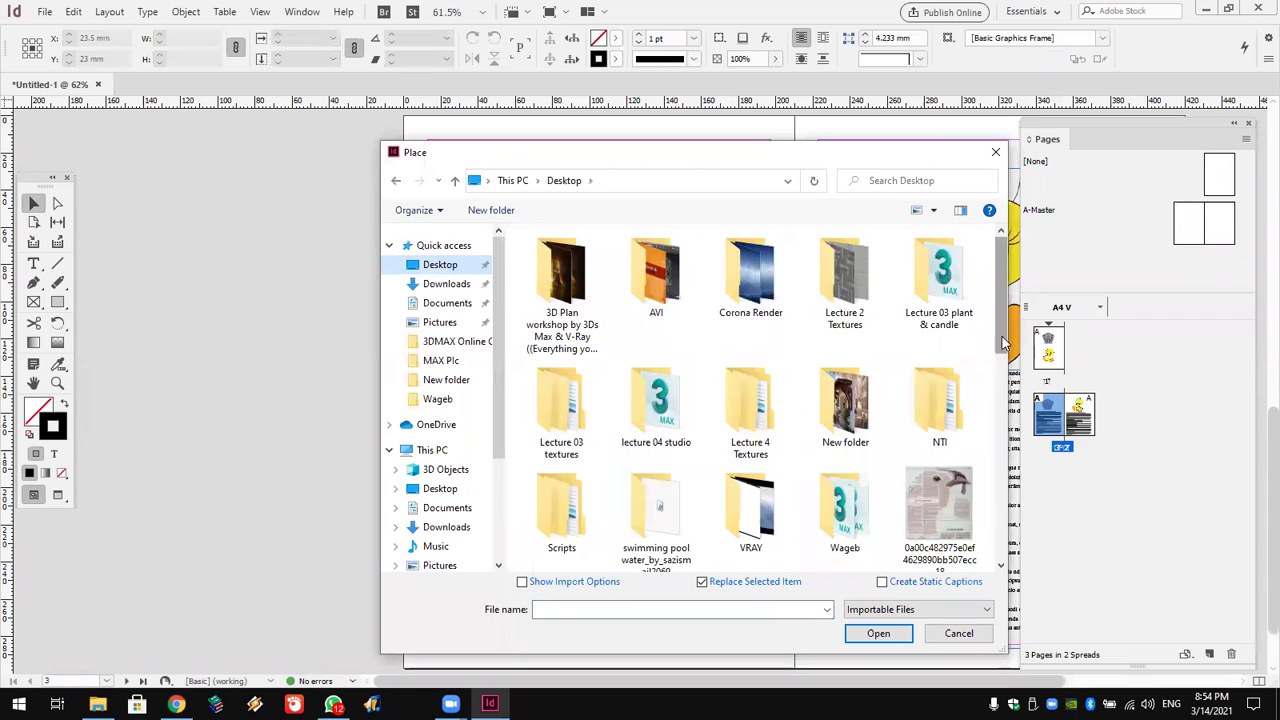
scroll(1005, 420, "down", 3)
scroll(1005, 420, "down", 5)
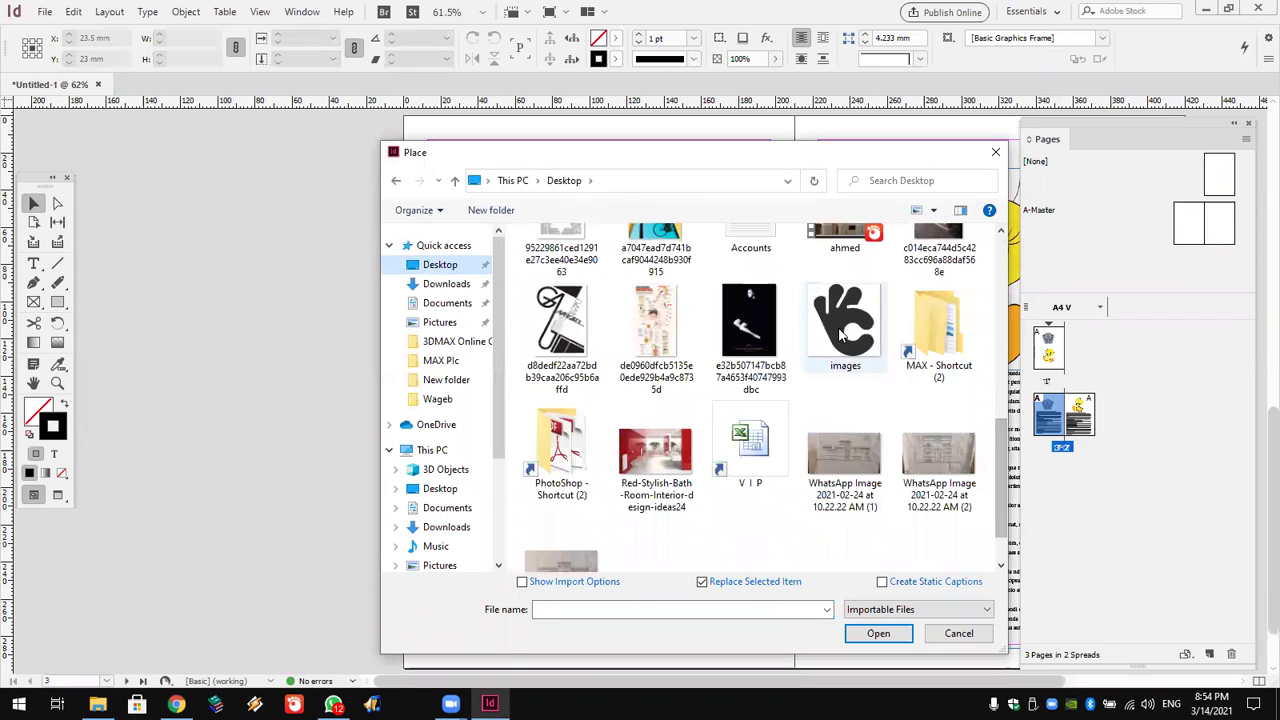
double_click(845, 330)
left_click(845, 328)
left_click_drag(542, 226, 459, 196)
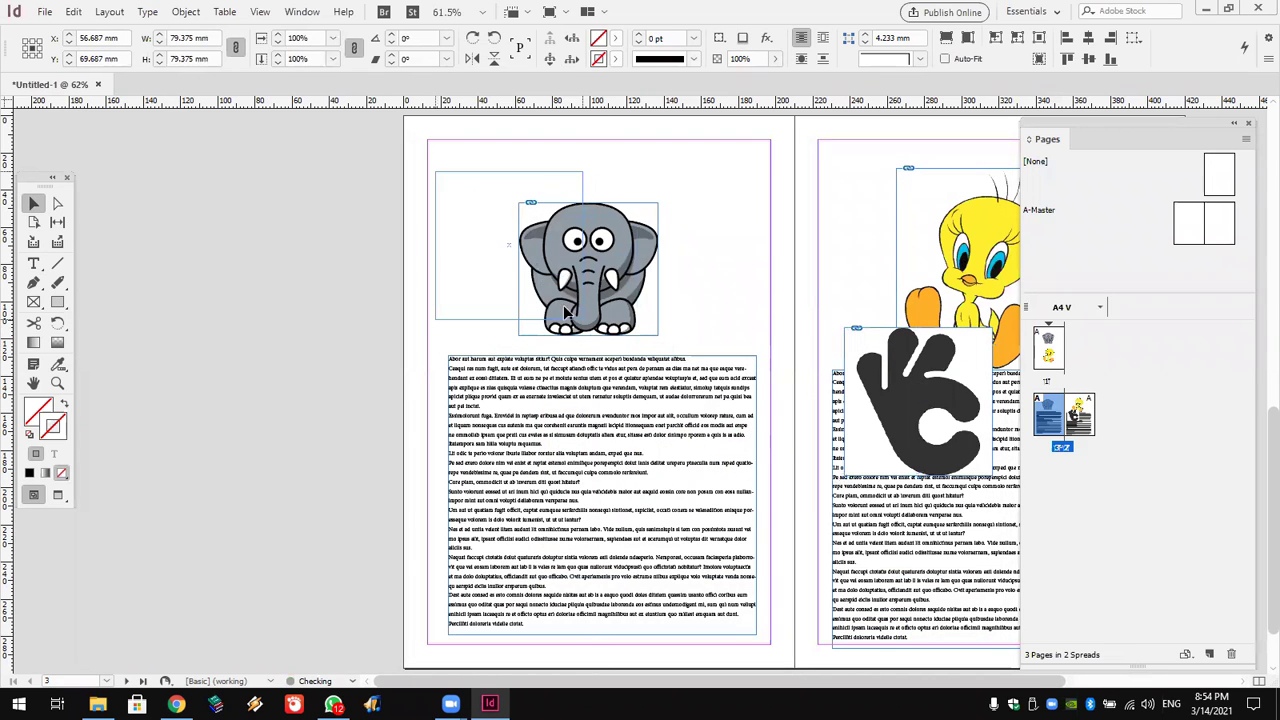
Turn on Auto-Fit for the hand icon and resize it to about 37 × 37.3 mm in the page's upper left margin corner.
left_click_drag(573, 318, 493, 234)
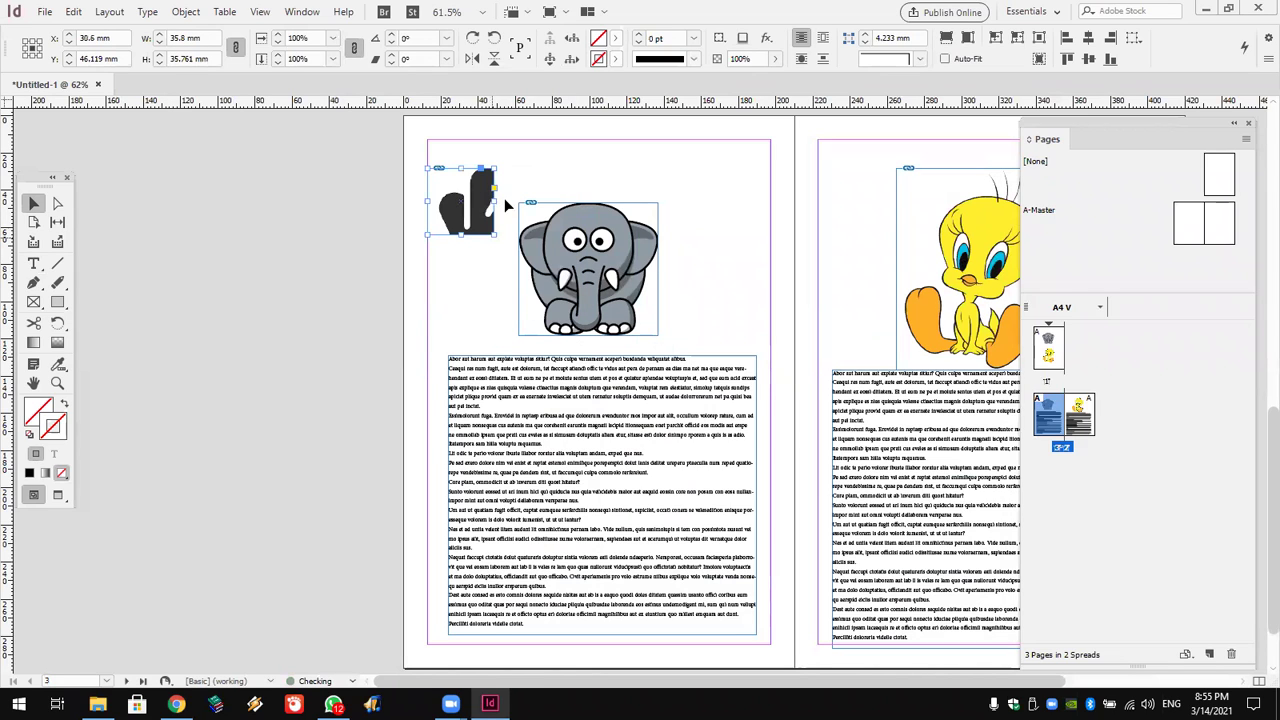
left_click(944, 58)
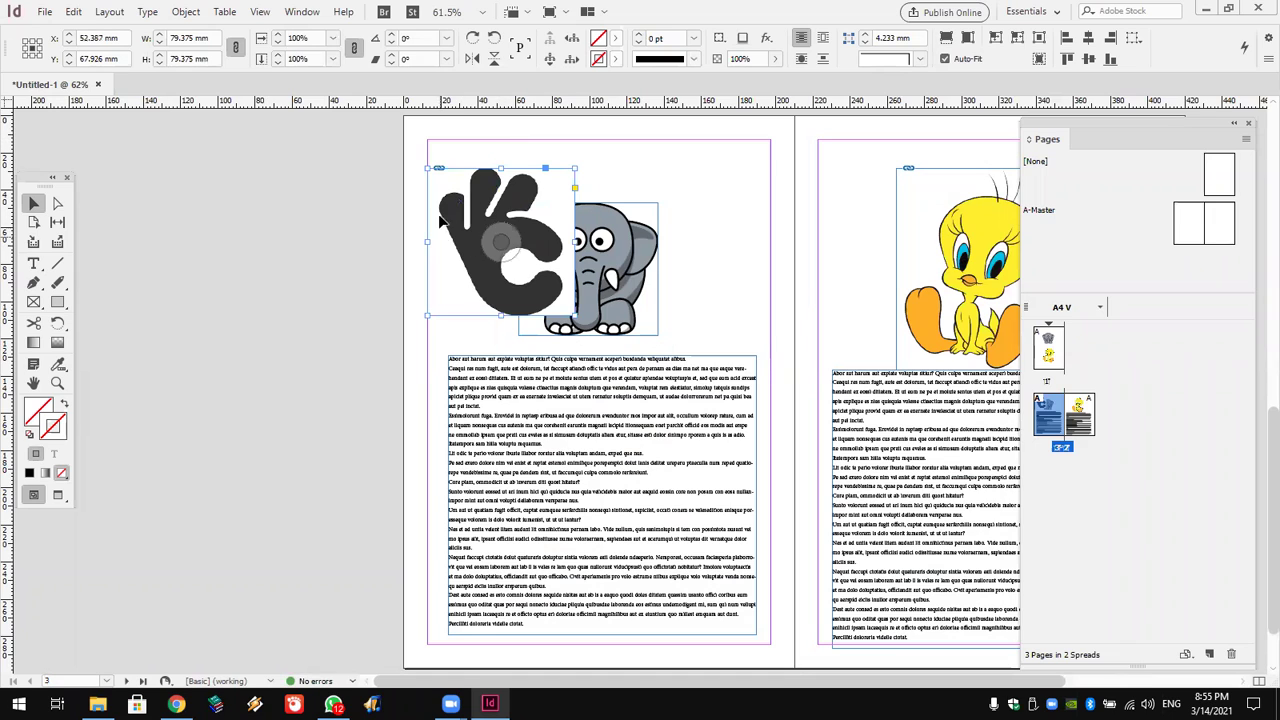
left_click_drag(425, 166, 452, 169)
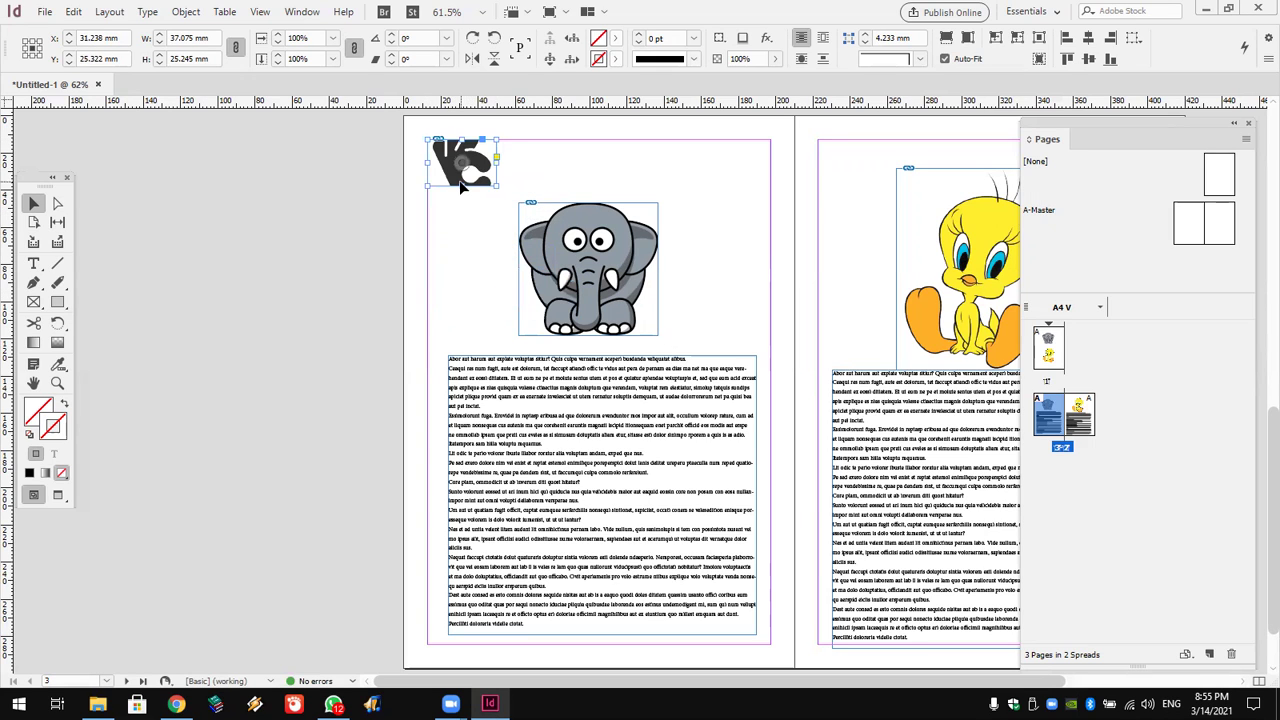
left_click_drag(460, 188, 460, 209)
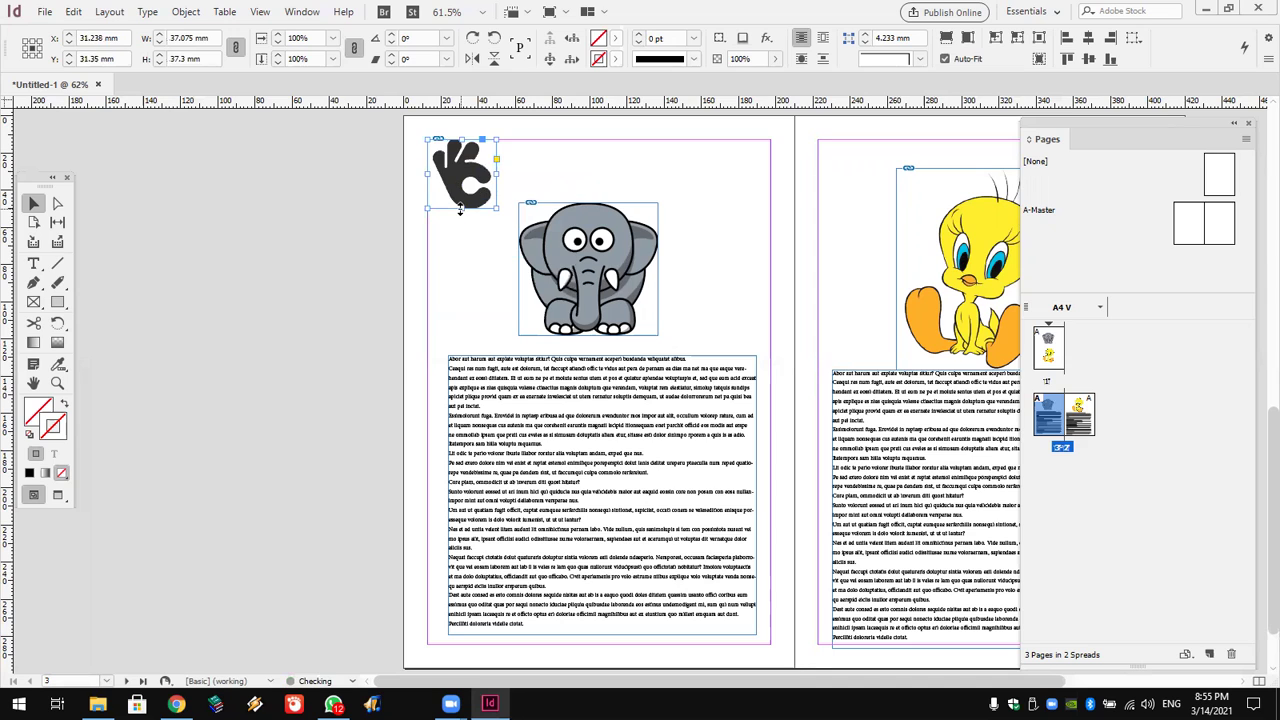
Create a page hyperlink from the hand icon on the elephant's page to page 1 of Untitled-1.
left_click(148, 16)
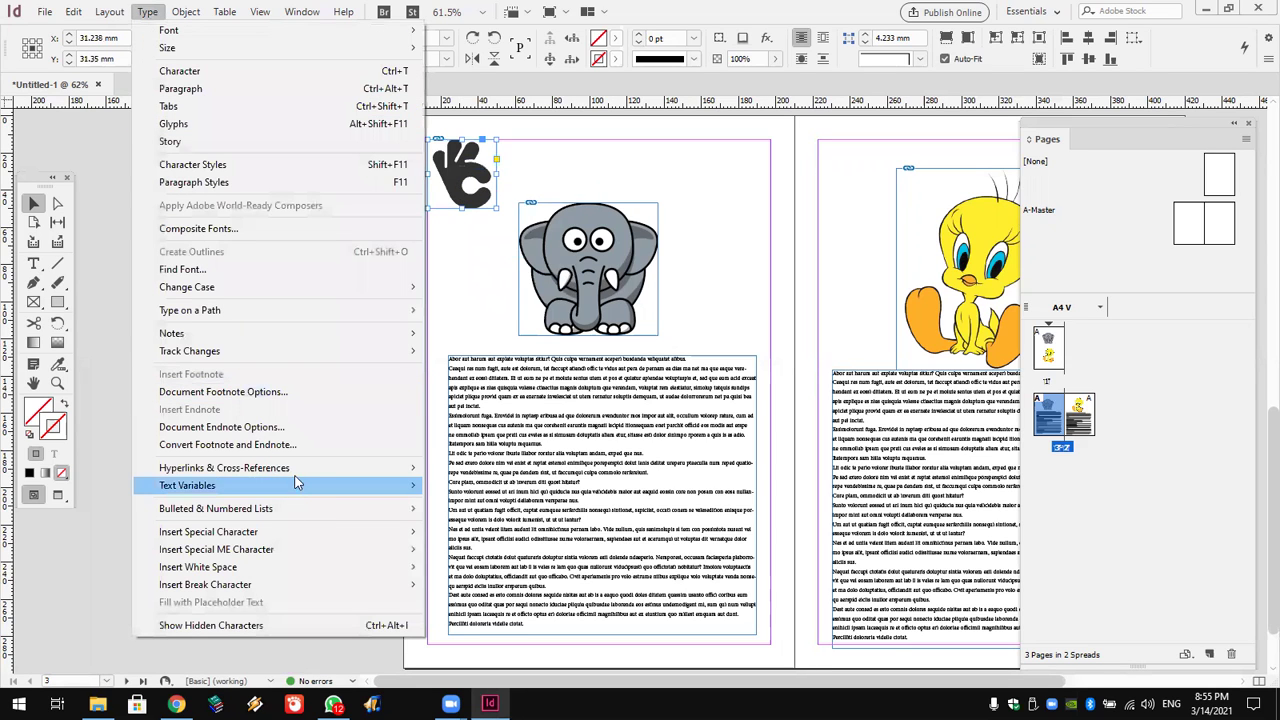
mouse_move(300, 468)
left_click(471, 470)
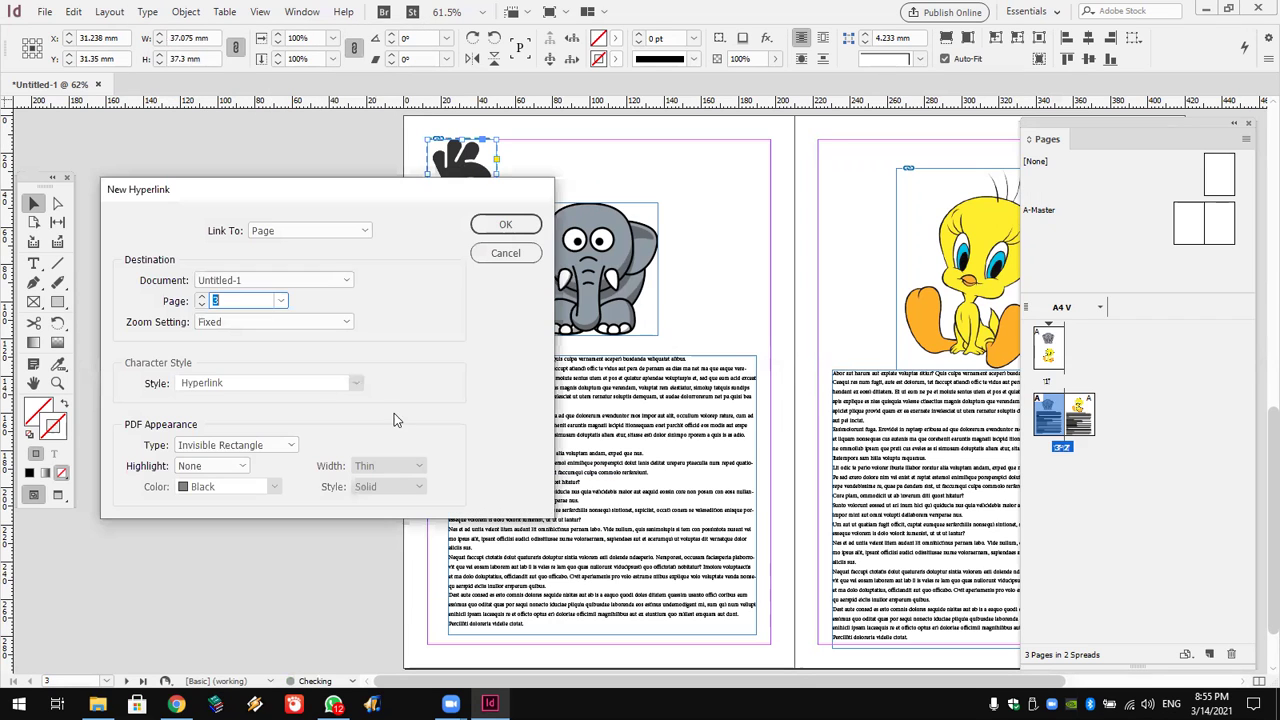
left_click(281, 302)
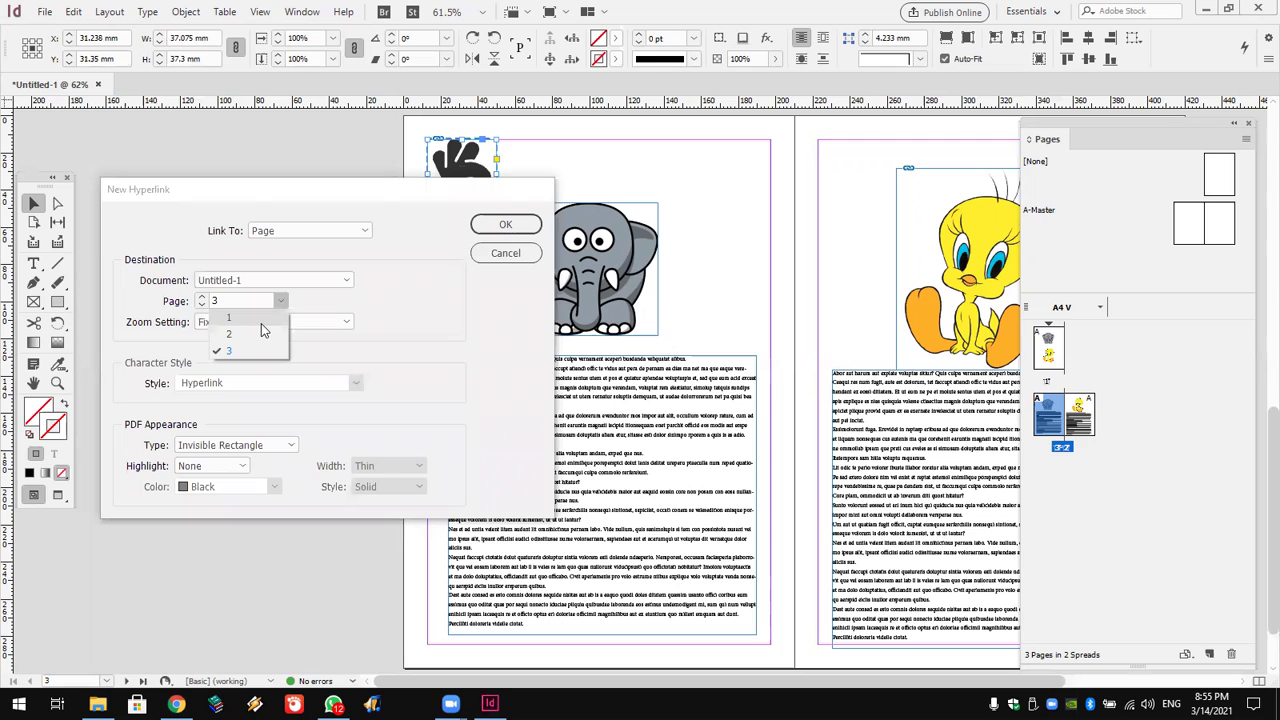
left_click(261, 320)
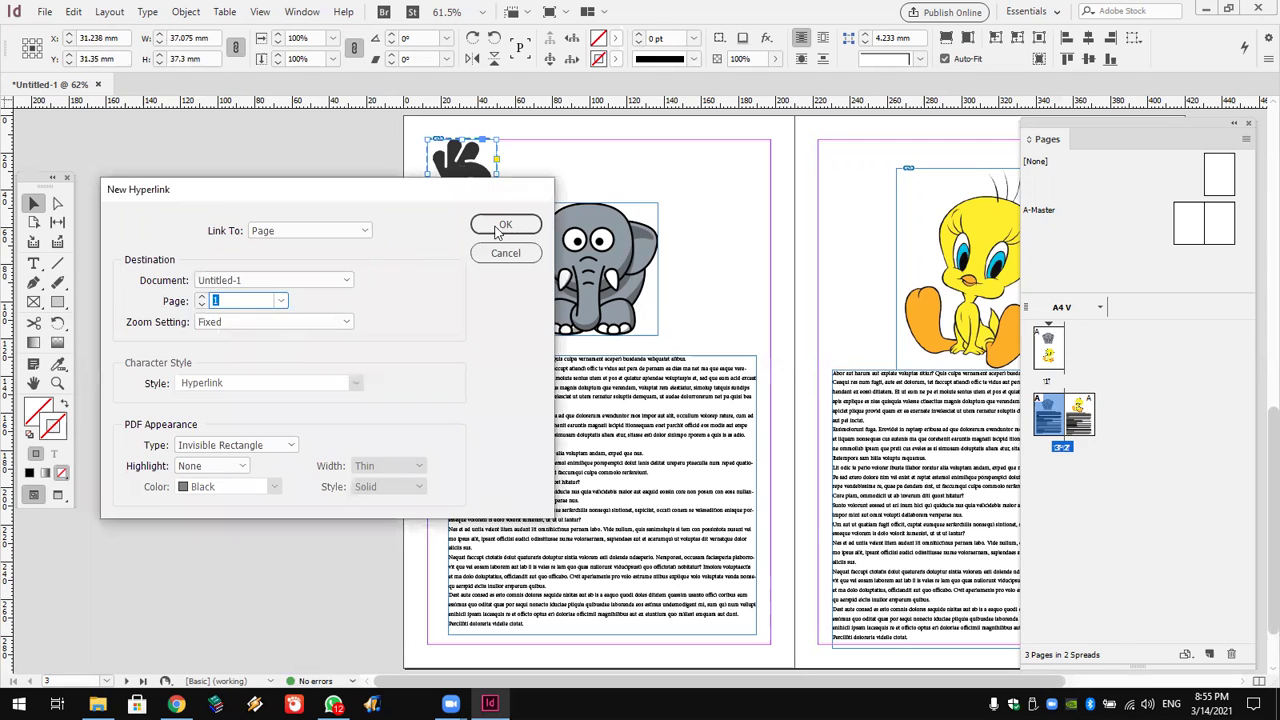
left_click(505, 224)
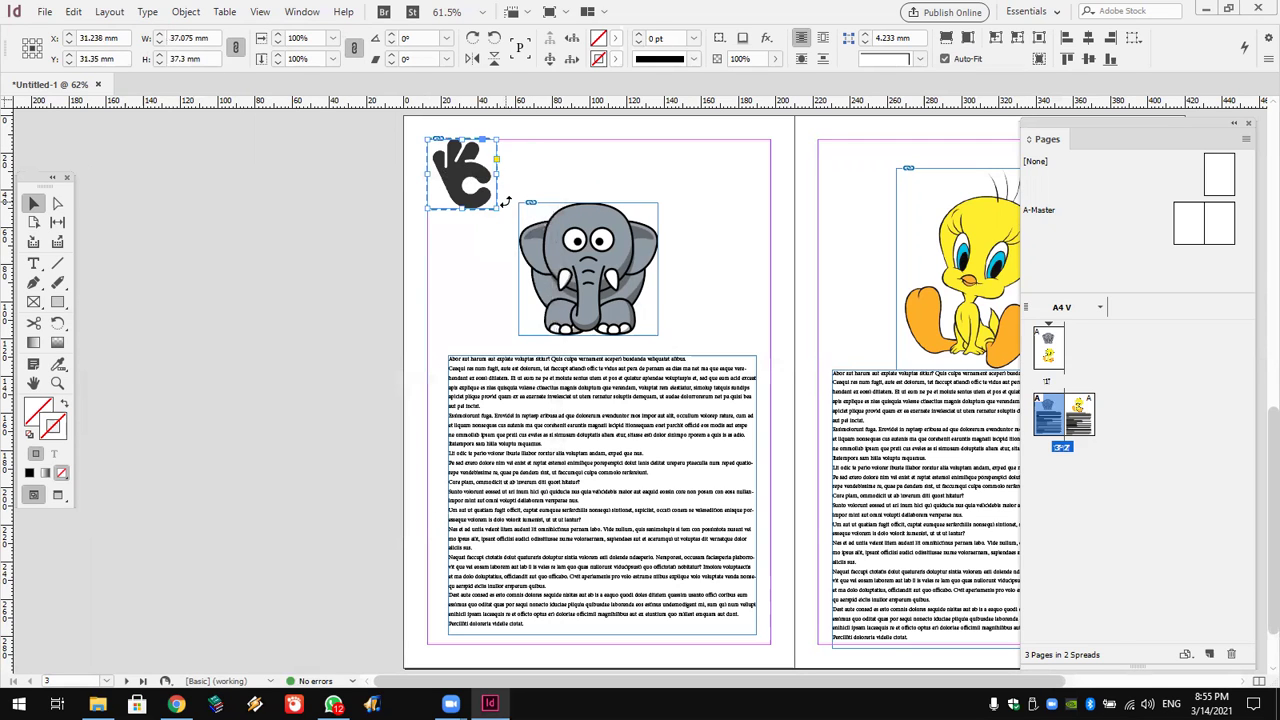
Duplicate the linked hand icon into the upper left corner of the bird's text page and check the first page's linked images.
left_click_drag(489, 187, 876, 177)
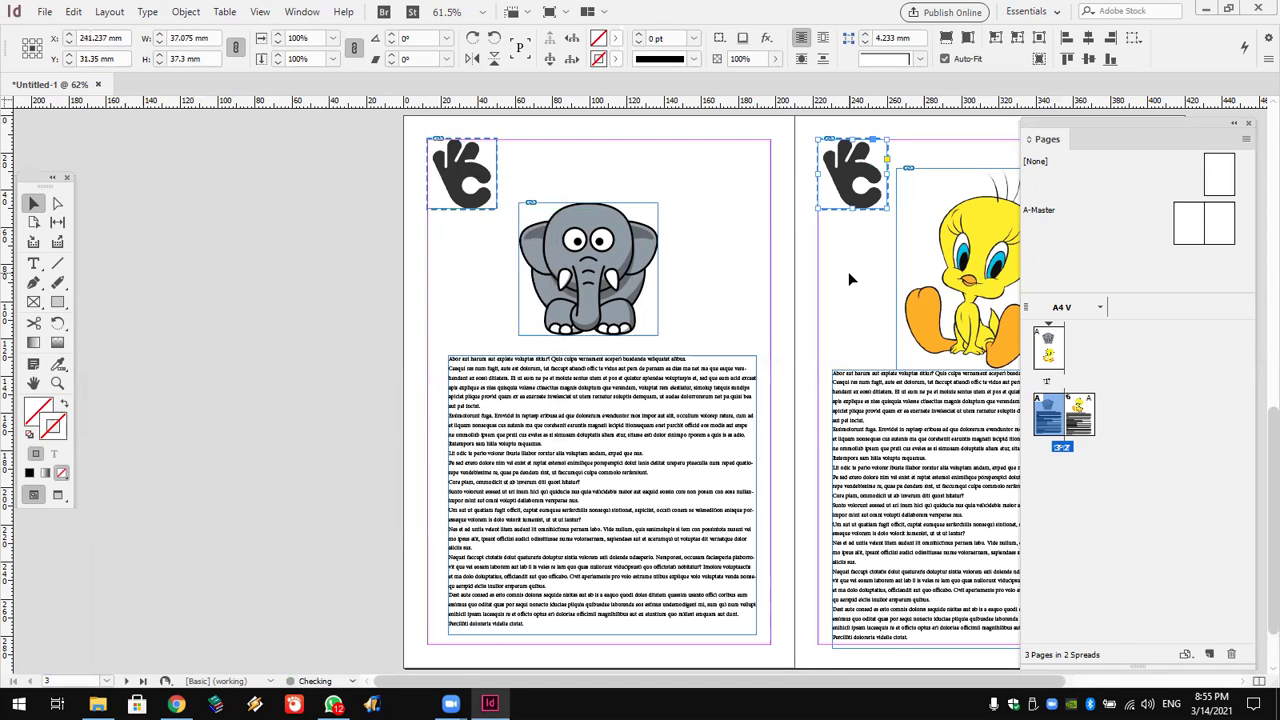
double_click(1062, 362)
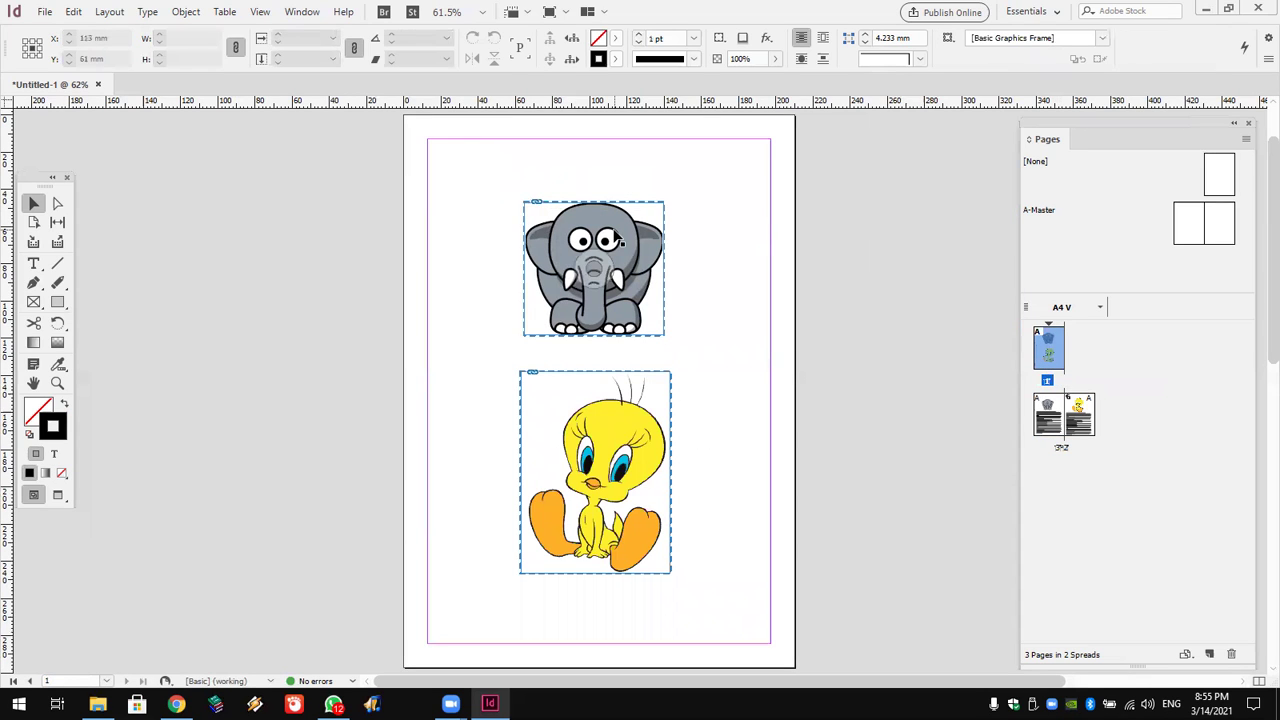
double_click(1064, 414)
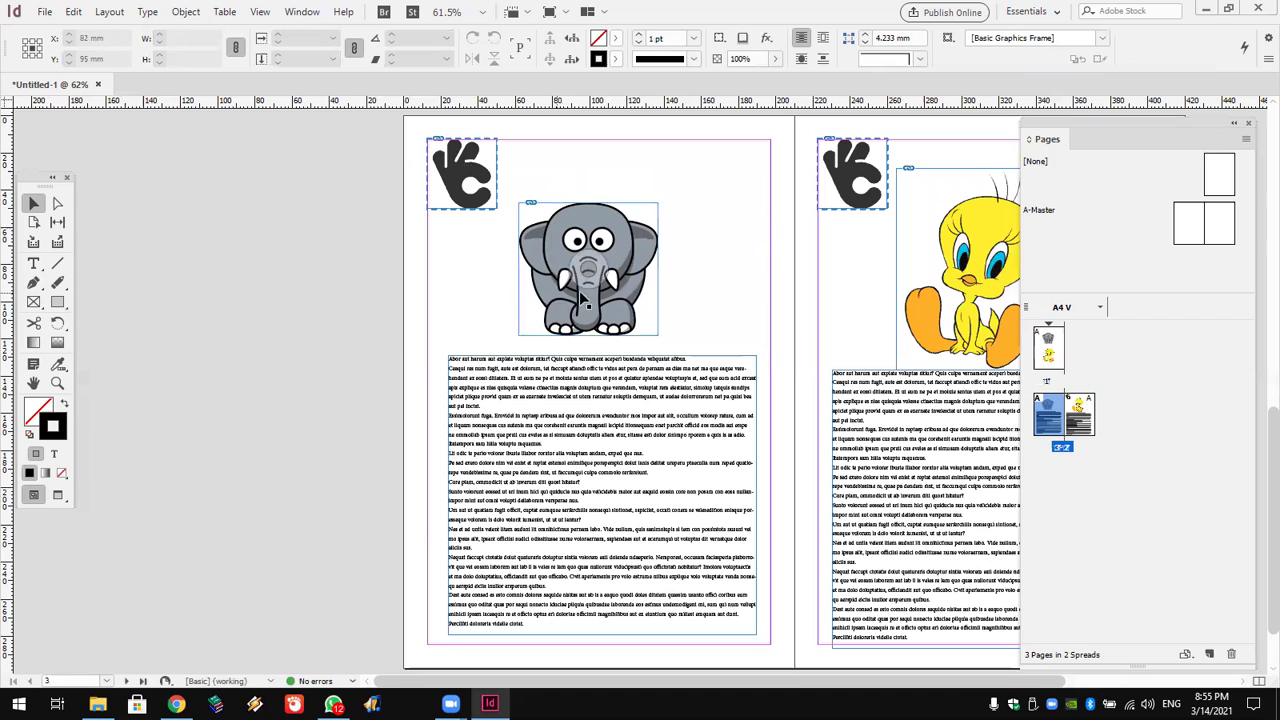
left_click(46, 14)
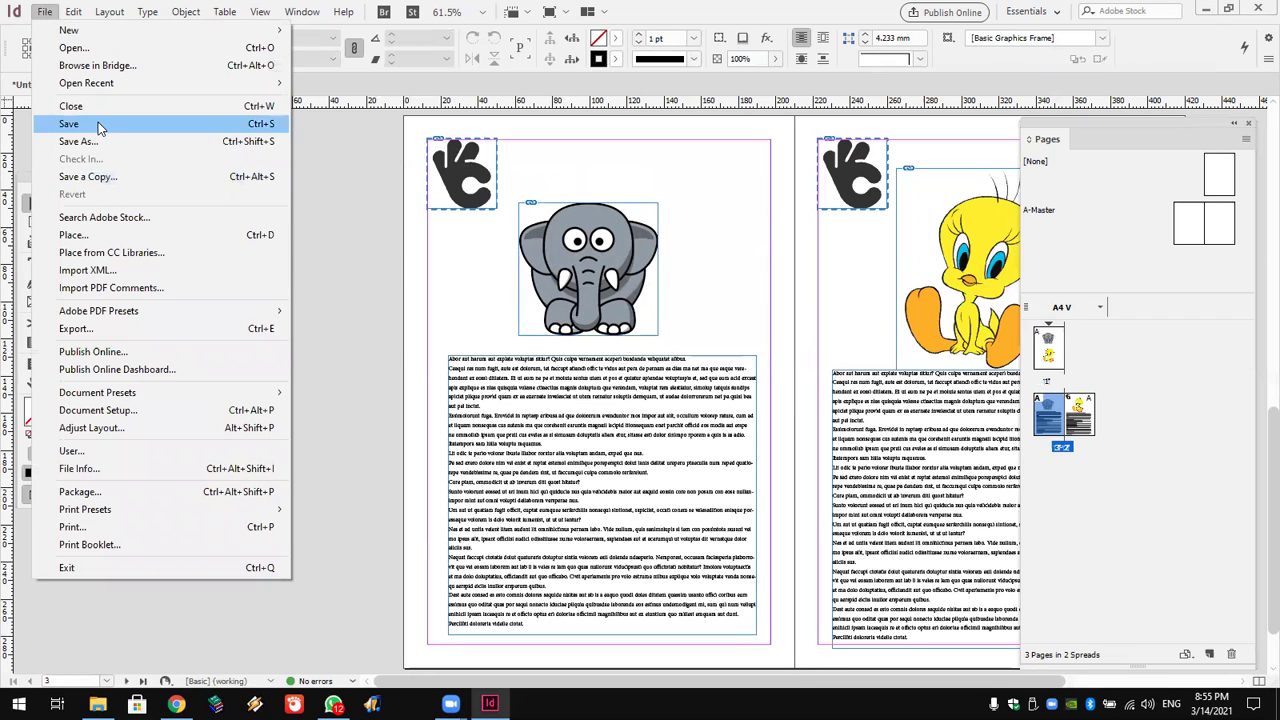
left_click(98, 122)
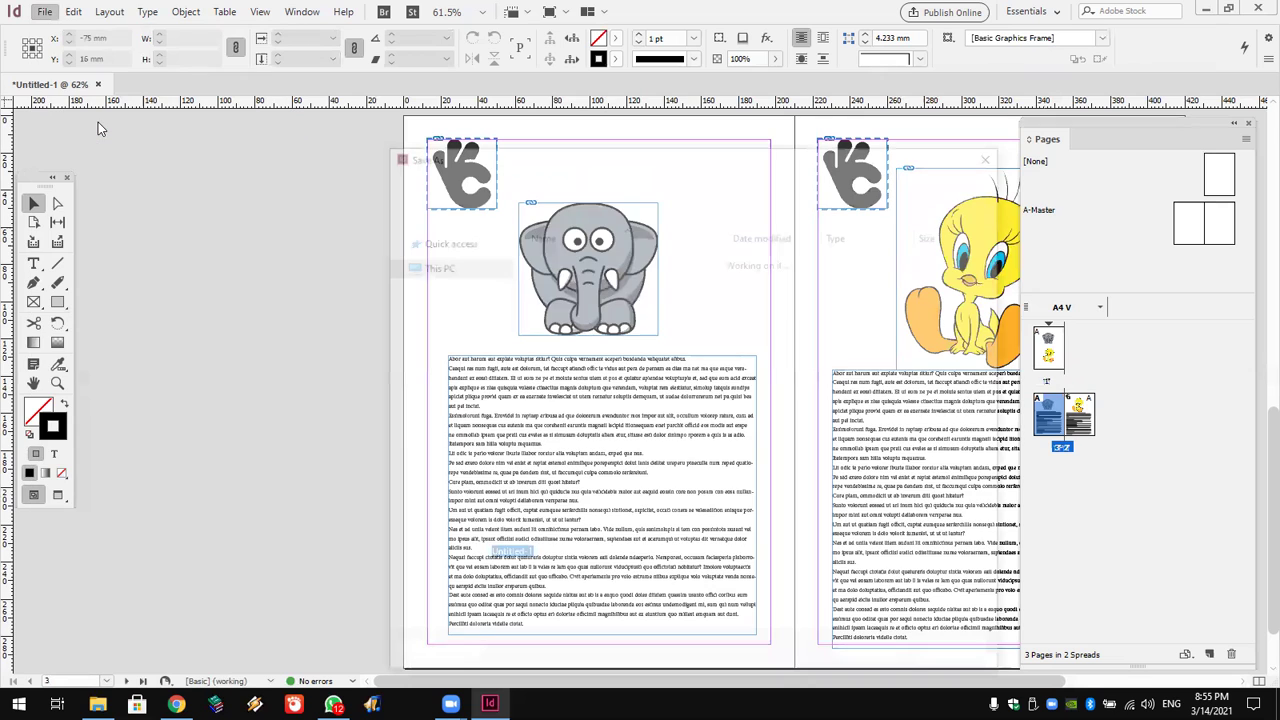
left_click(578, 580)
left_click(583, 590)
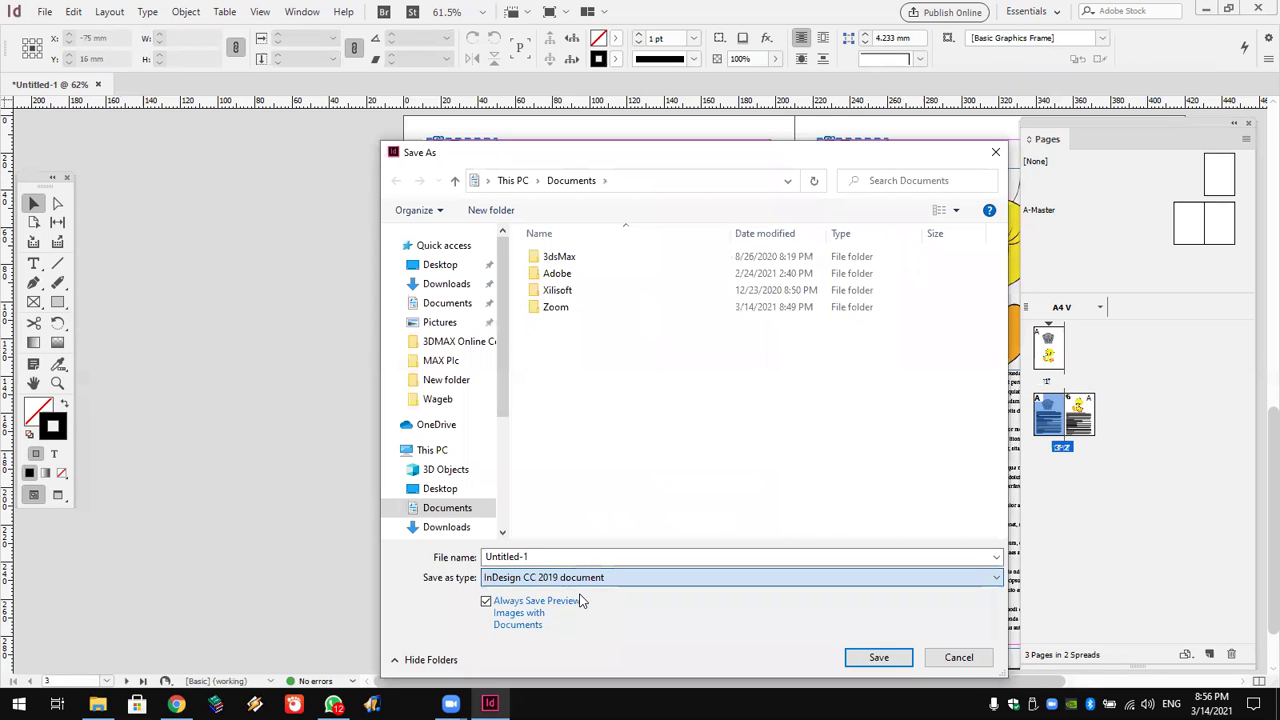
left_click(958, 657)
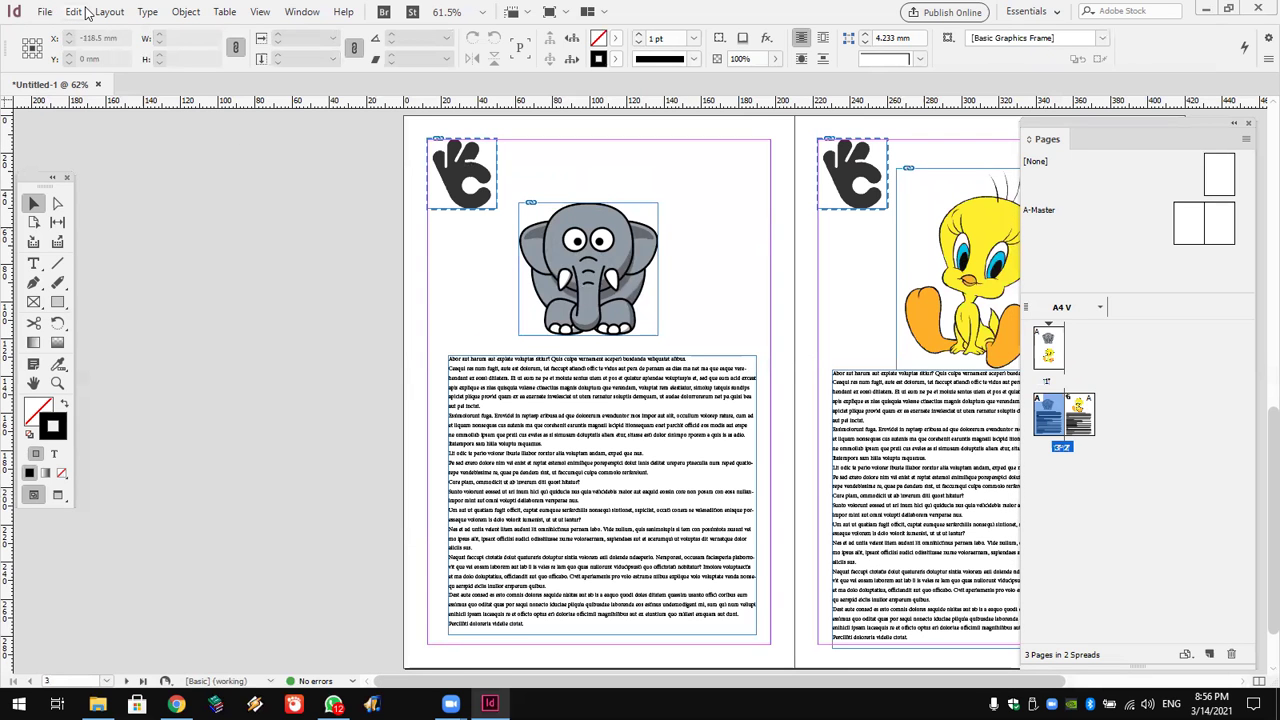
Start exporting the document to the Desktop as Untitled-1 in the Adobe PDF (Interactive) format.
left_click(46, 13)
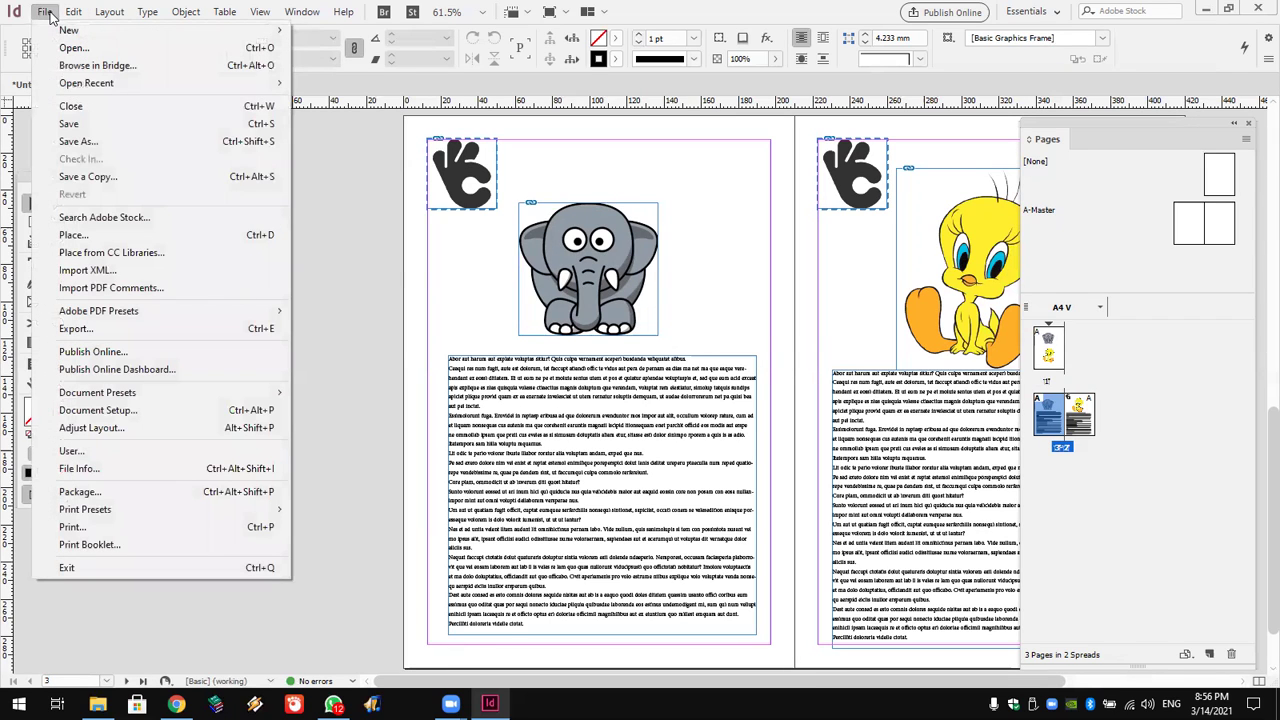
left_click(106, 330)
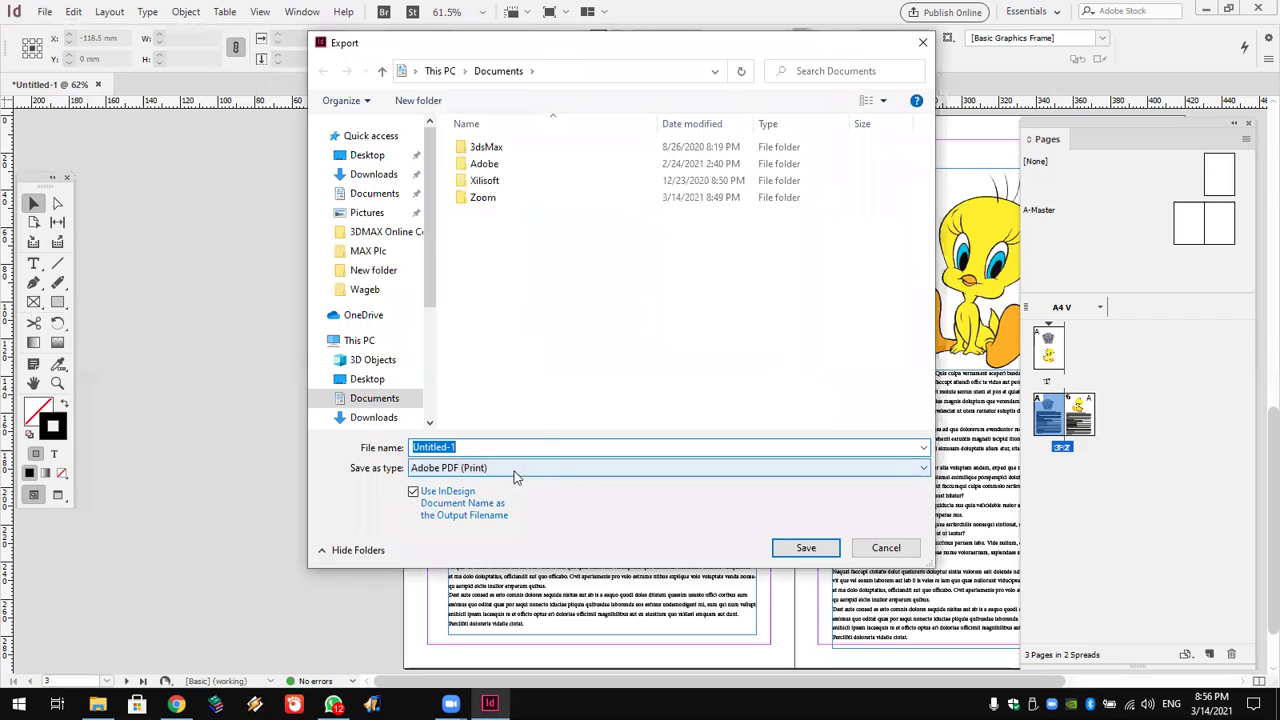
left_click(515, 470)
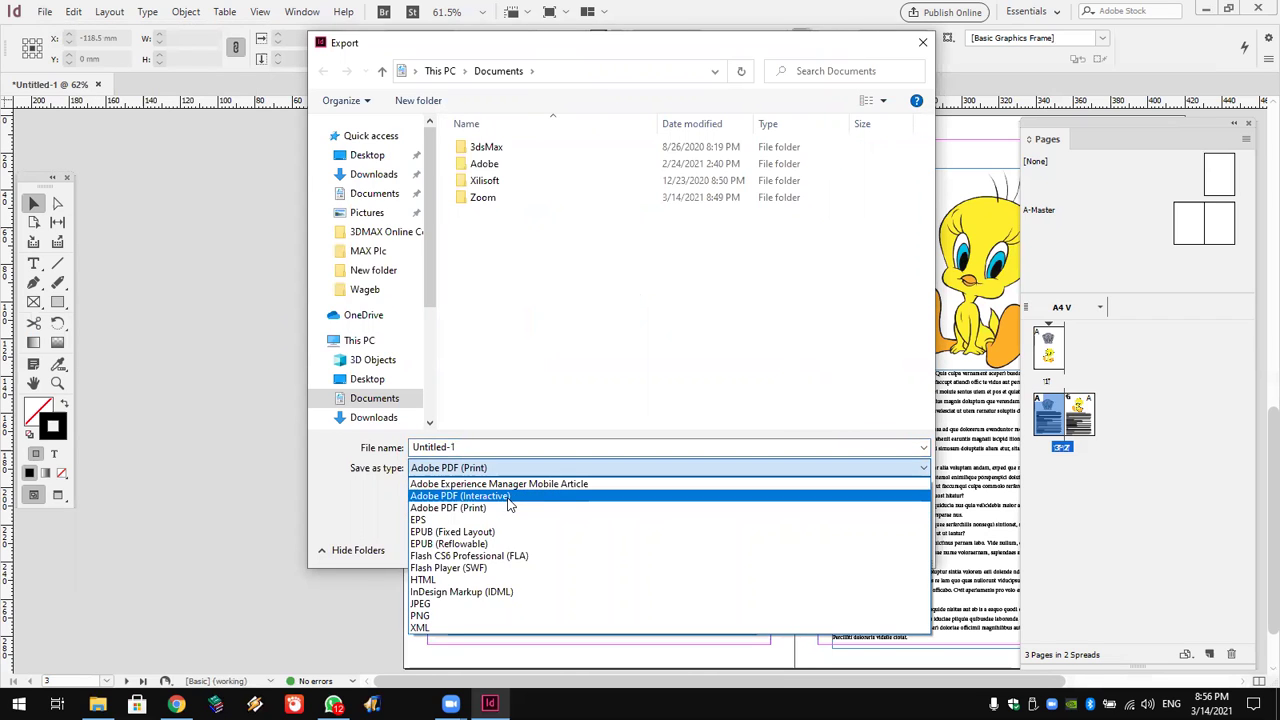
left_click(460, 496)
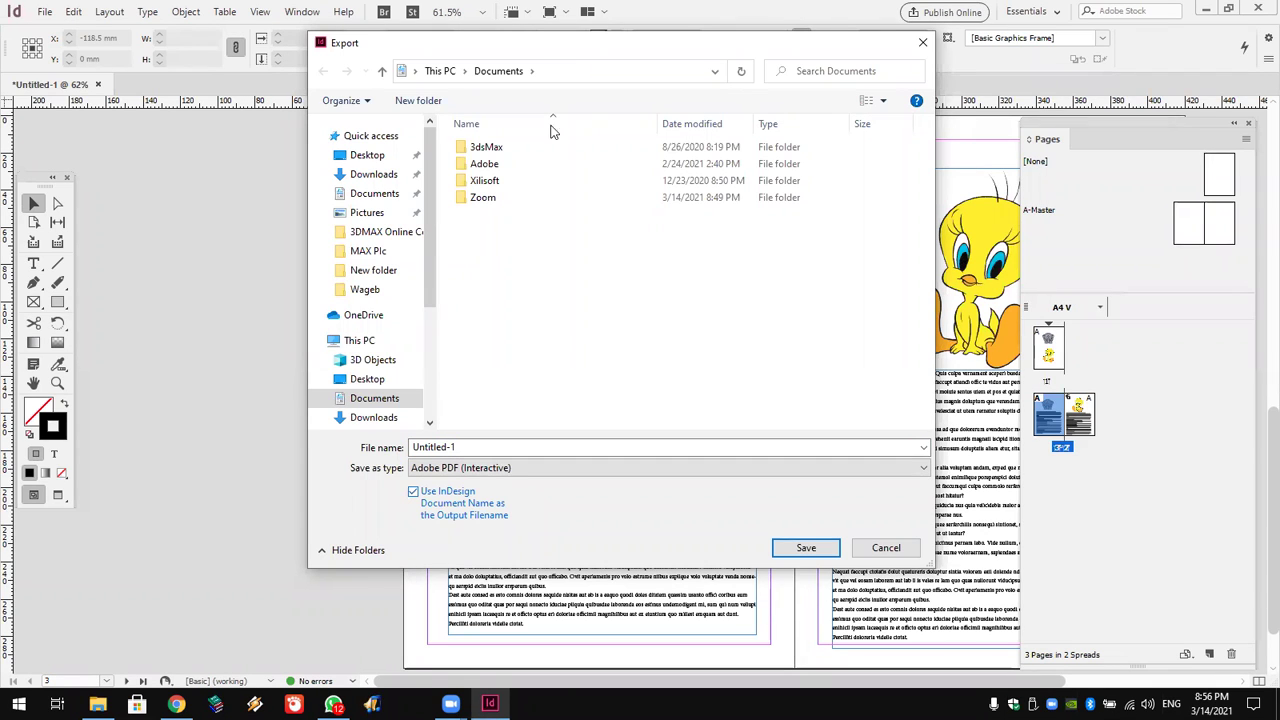
left_click(367, 157)
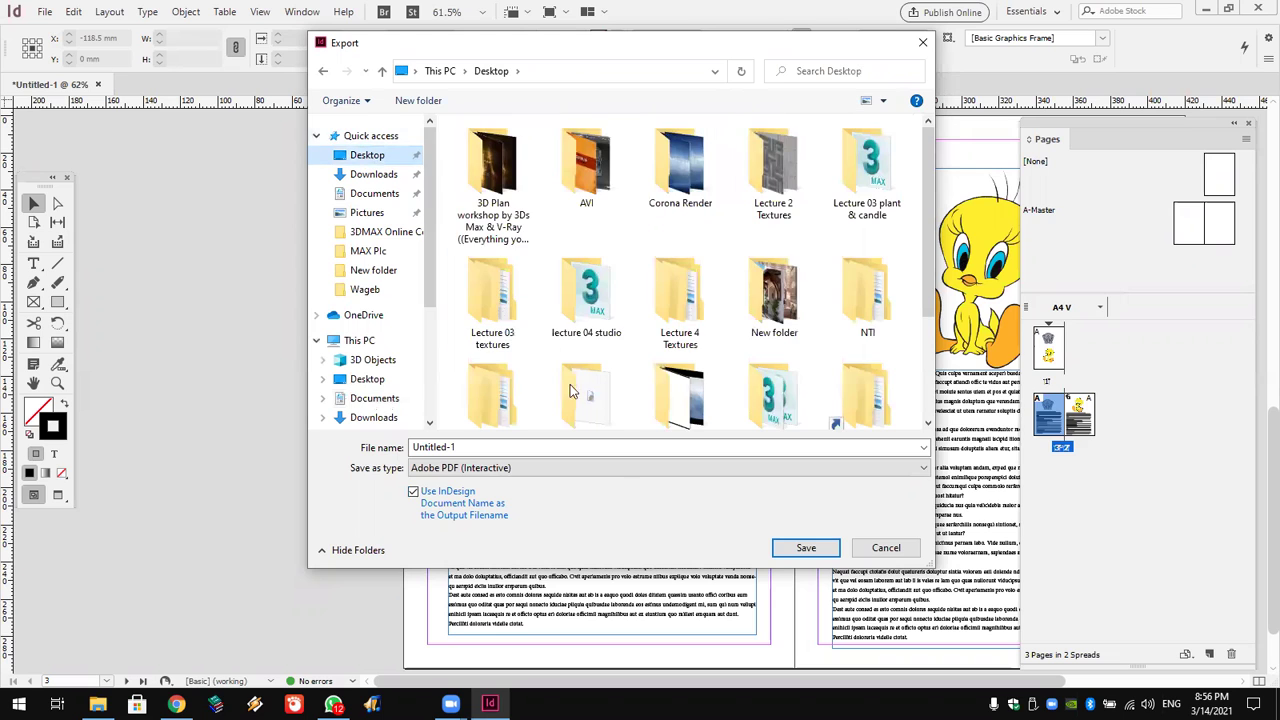
left_click(806, 550)
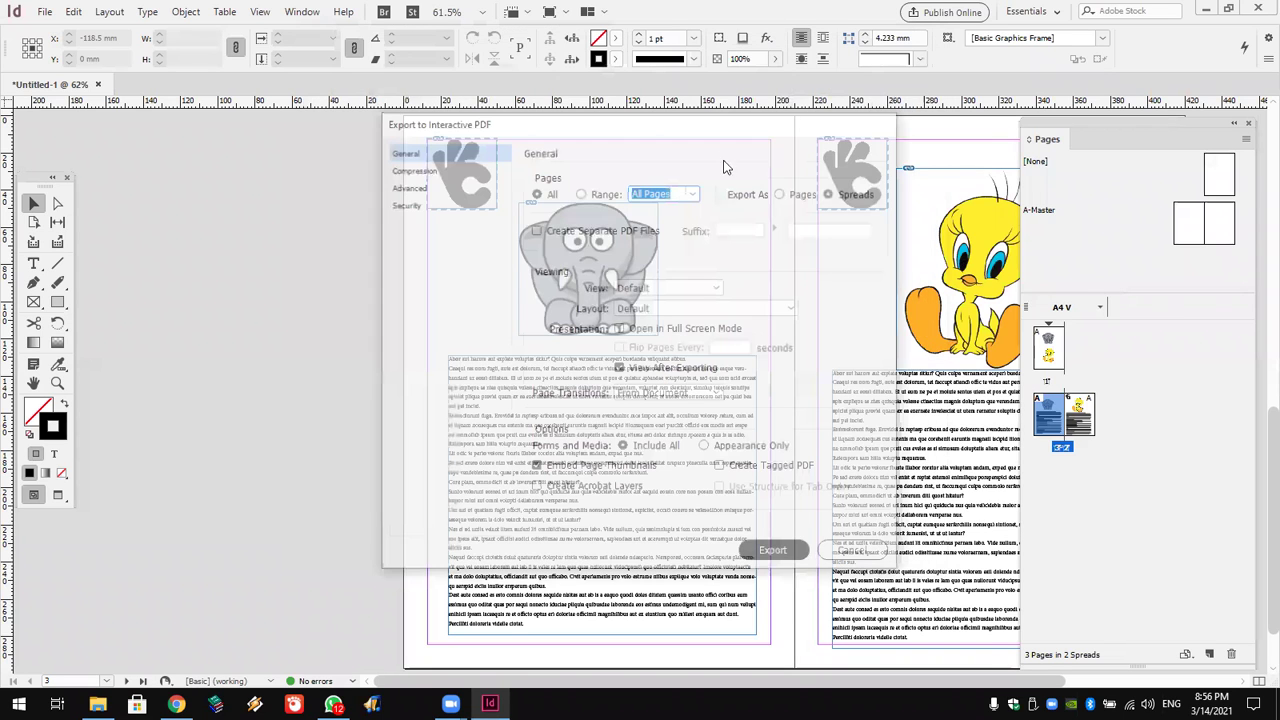
Set the interactive PDF to export all pages as individual pages and to open in full screen mode.
left_click_drag(714, 119, 586, 122)
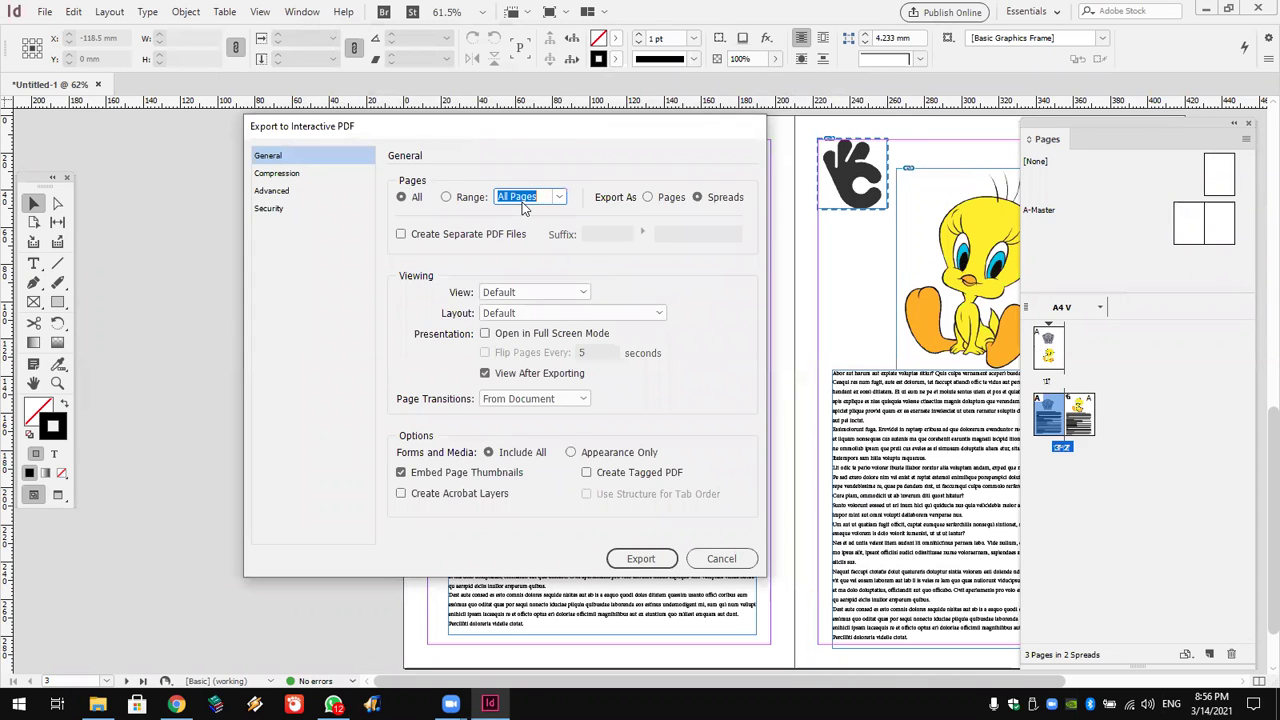
left_click(470, 205)
left_click(418, 201)
left_click(662, 203)
left_click(506, 336)
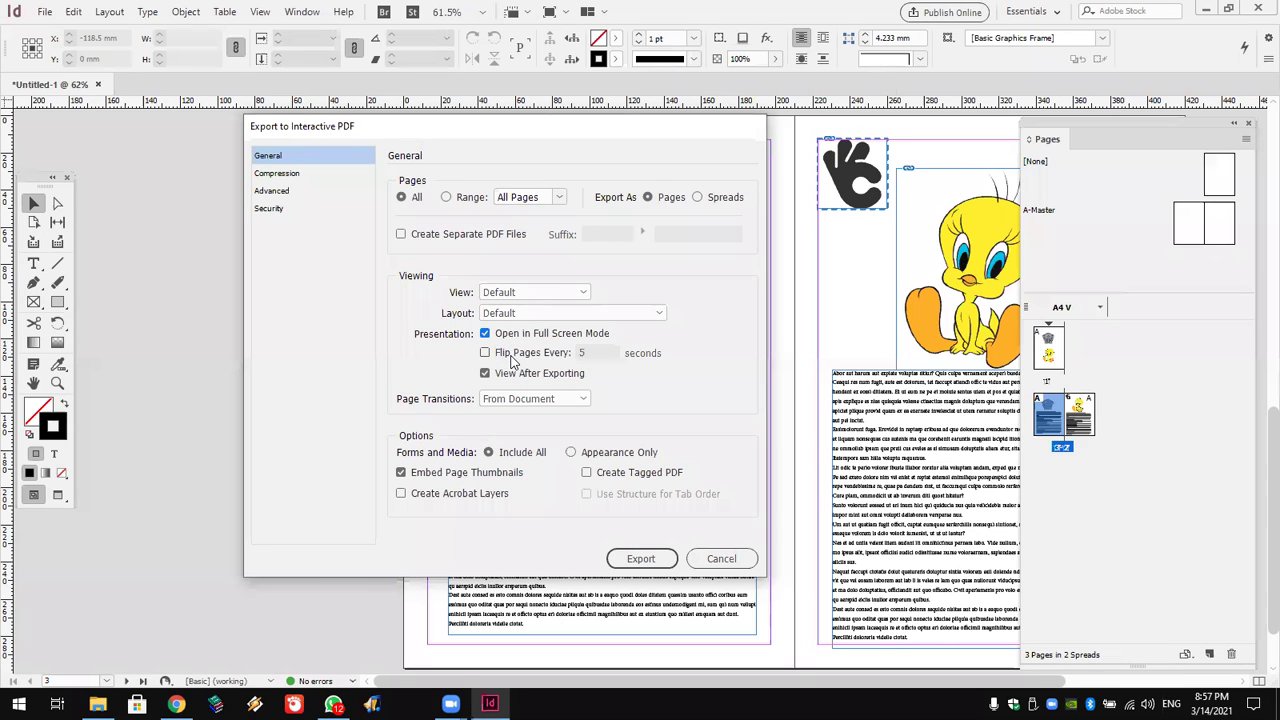
left_click(512, 354)
double_click(595, 352)
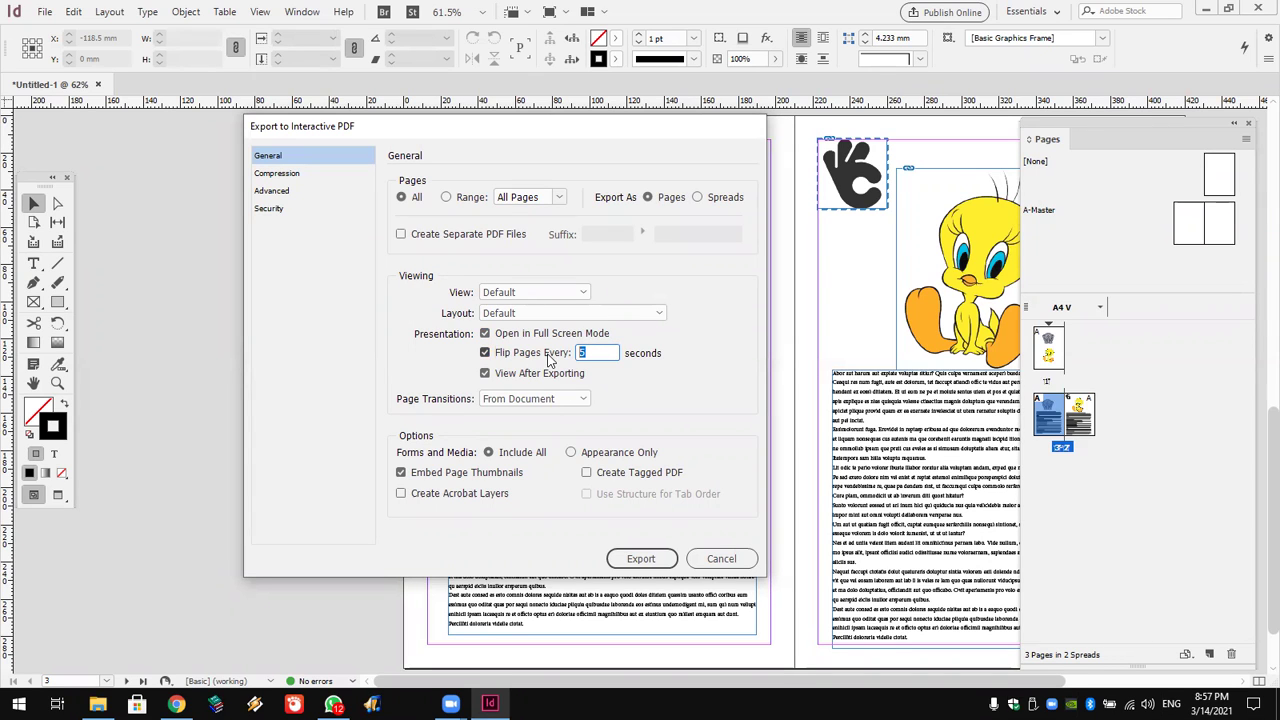
left_click(547, 357)
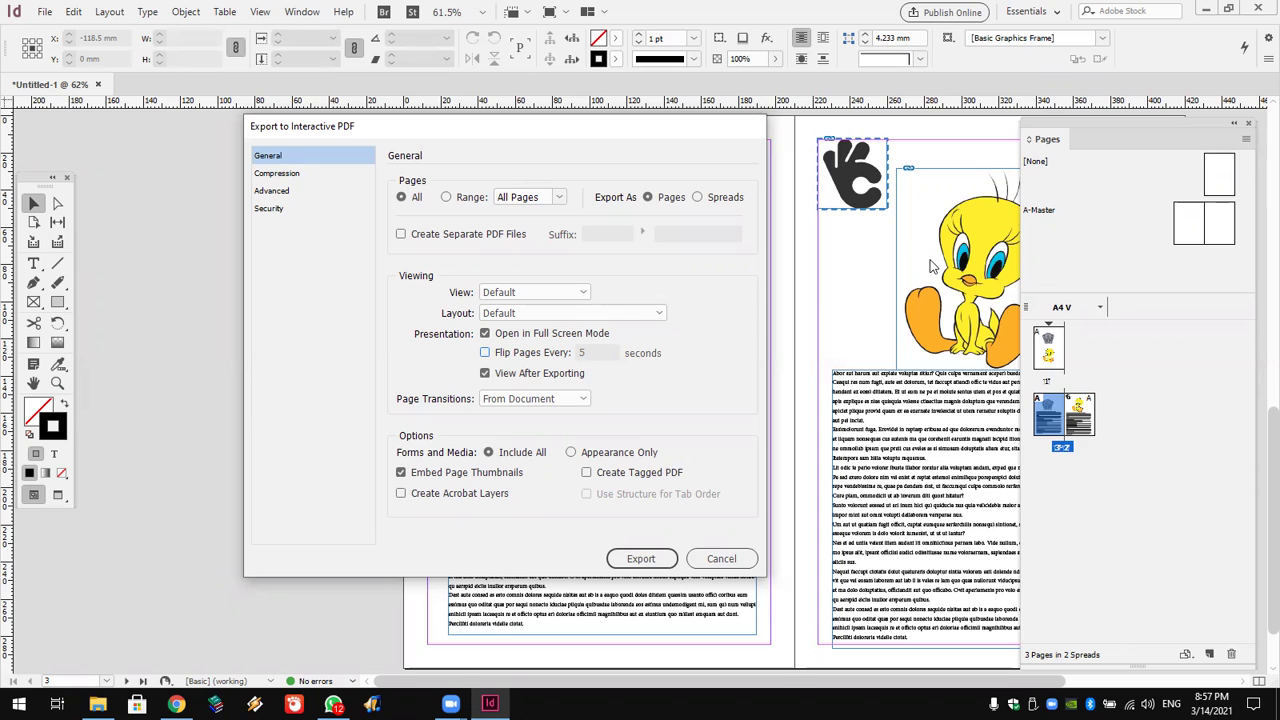
Export the interactive PDF with JPEG (Lossy) compression, Medium JPEG quality and a resolution of 72 ppi.
left_click(297, 179)
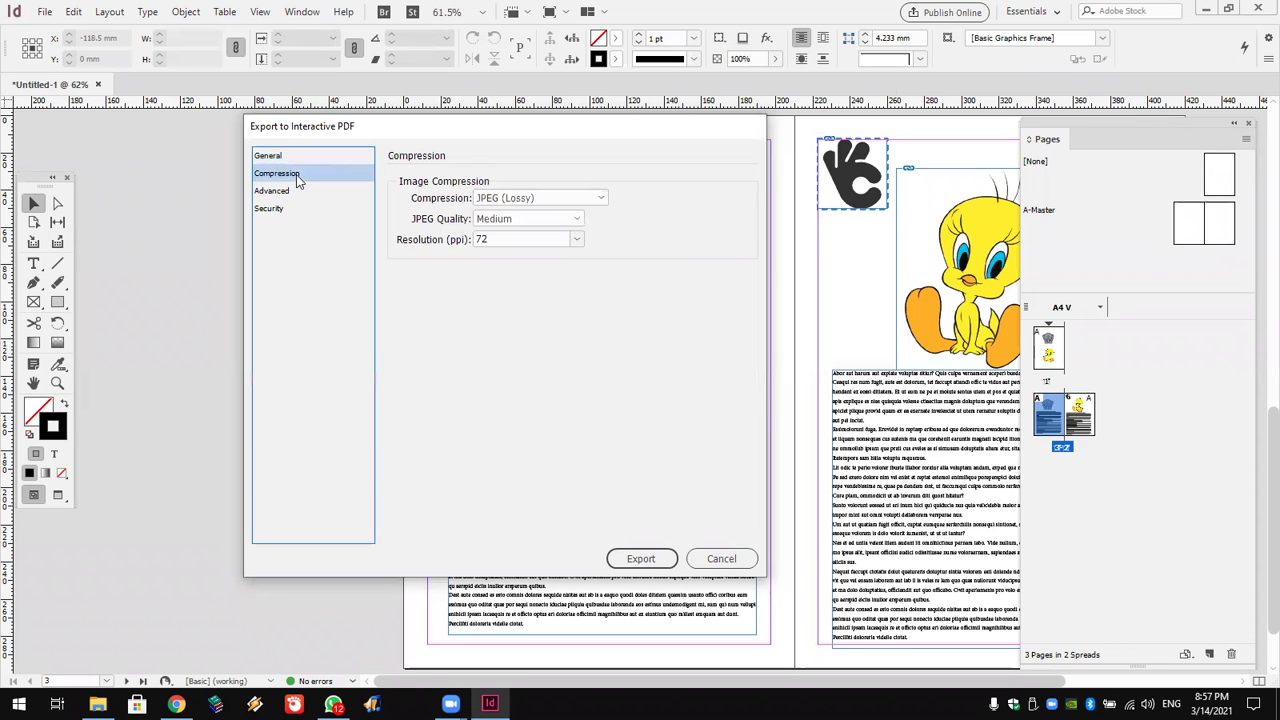
left_click(552, 219)
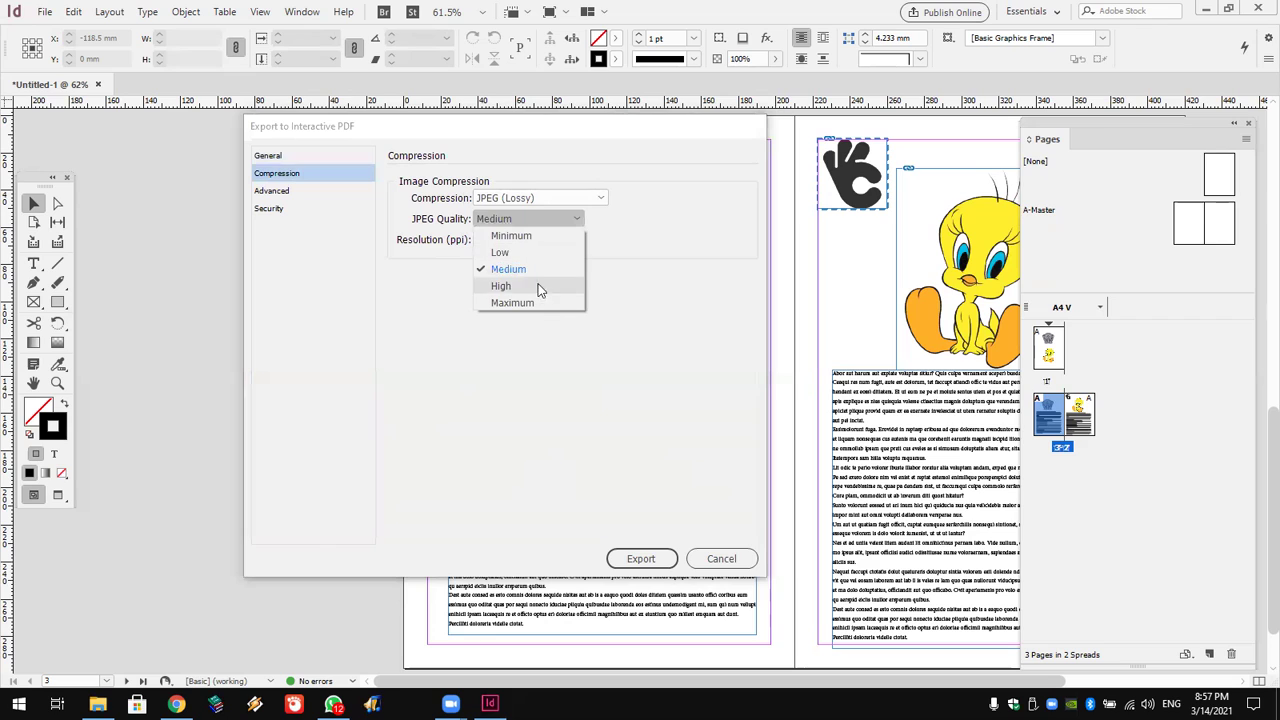
left_click(605, 300)
left_click(516, 238)
left_click_drag(516, 238, 452, 238)
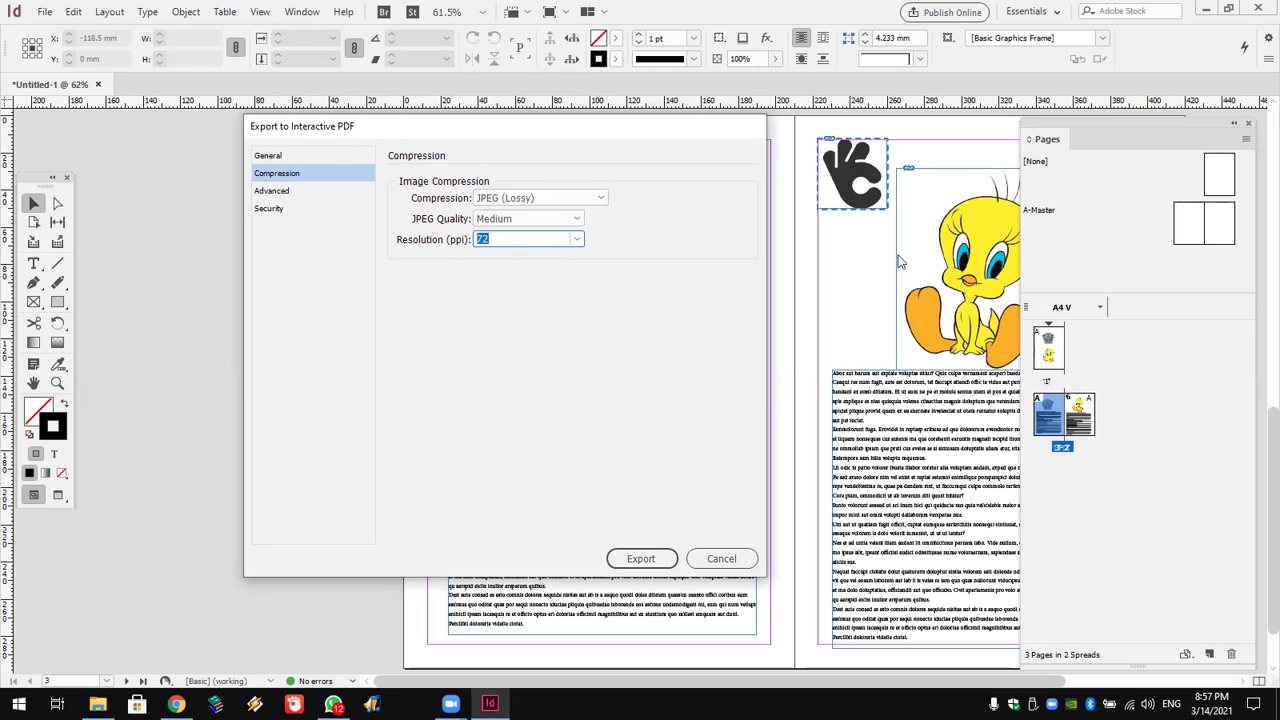
left_click(658, 560)
left_click(712, 394)
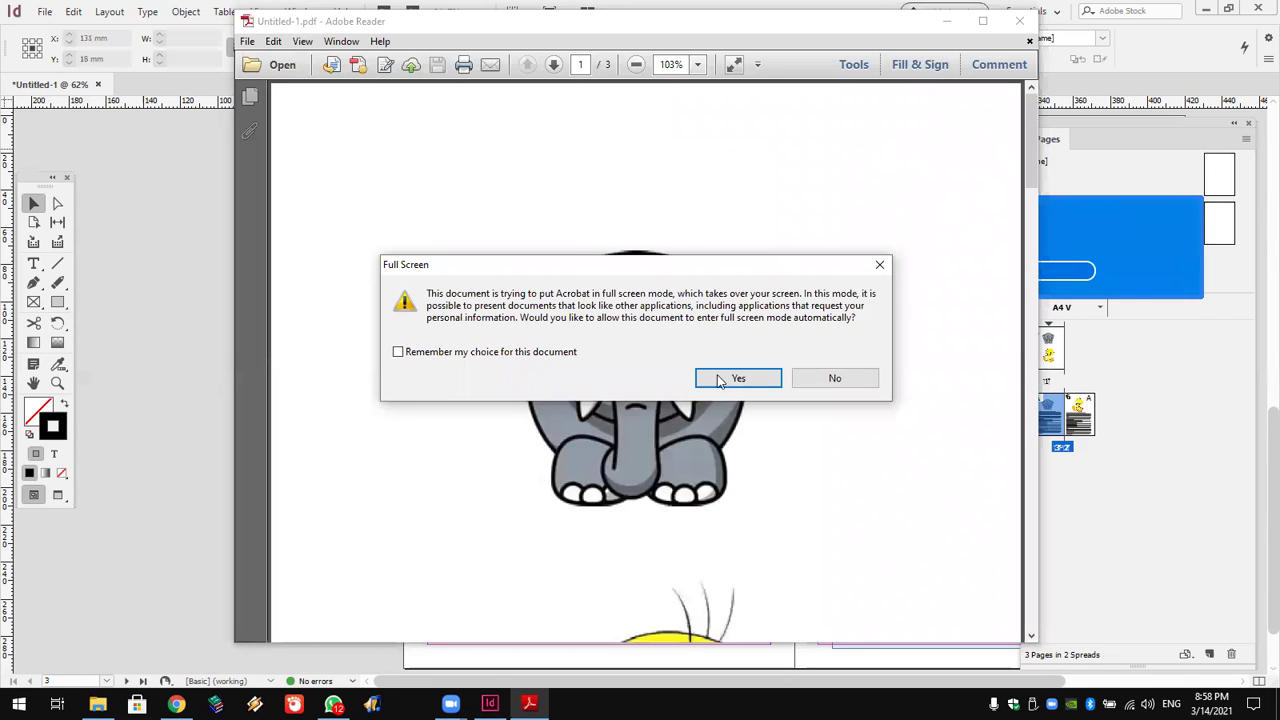
Allow full screen mode for the exported PDF, test the elephant, bird and hand icon links, and exit full screen.
left_click(733, 379)
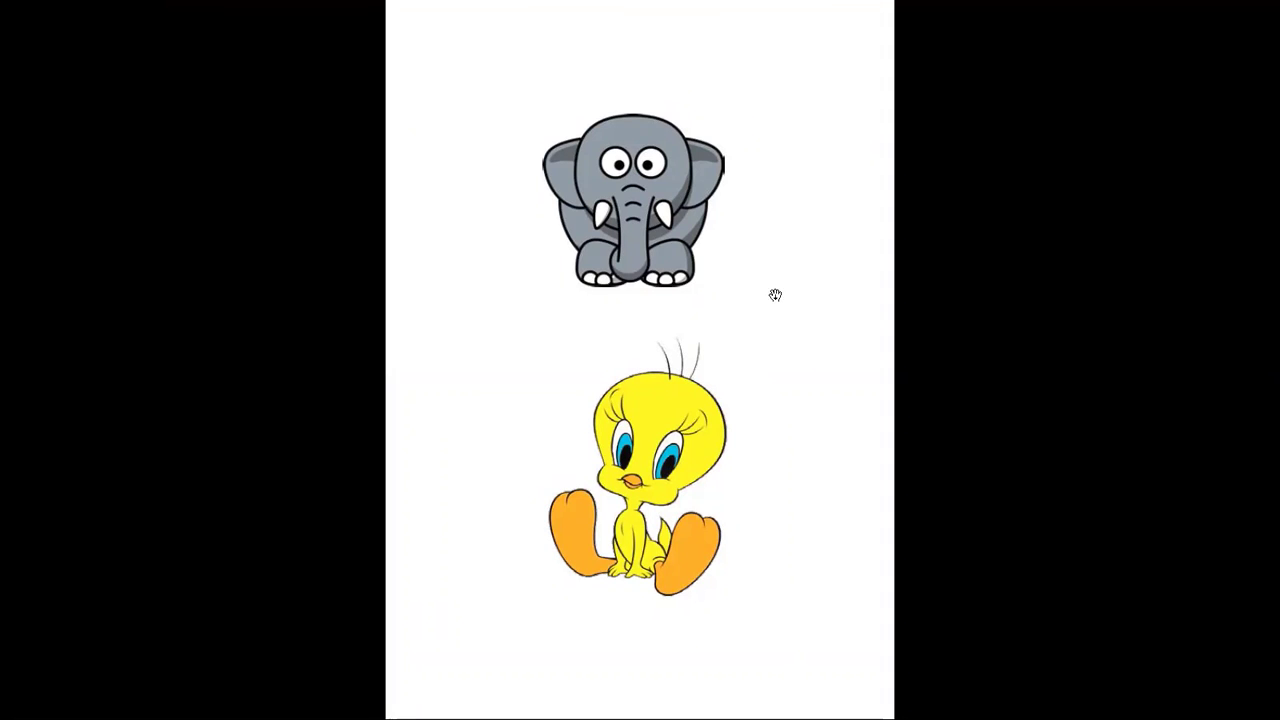
left_click(650, 172)
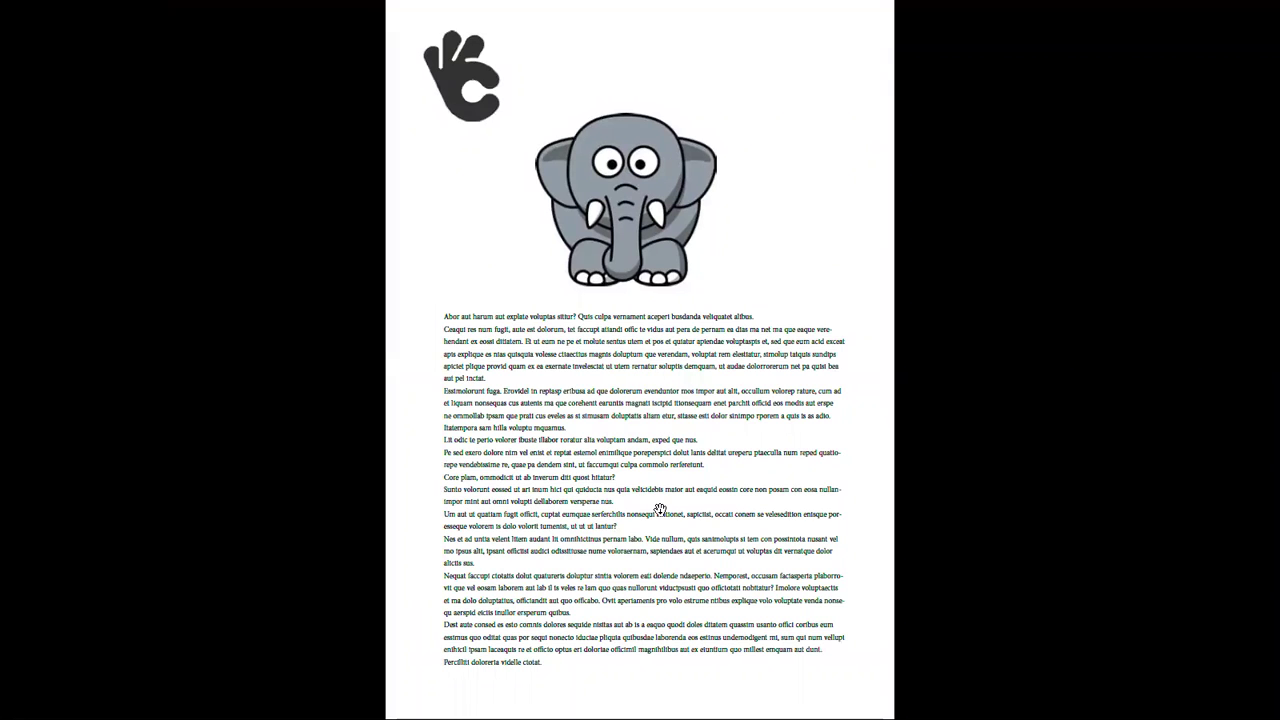
left_click(449, 58)
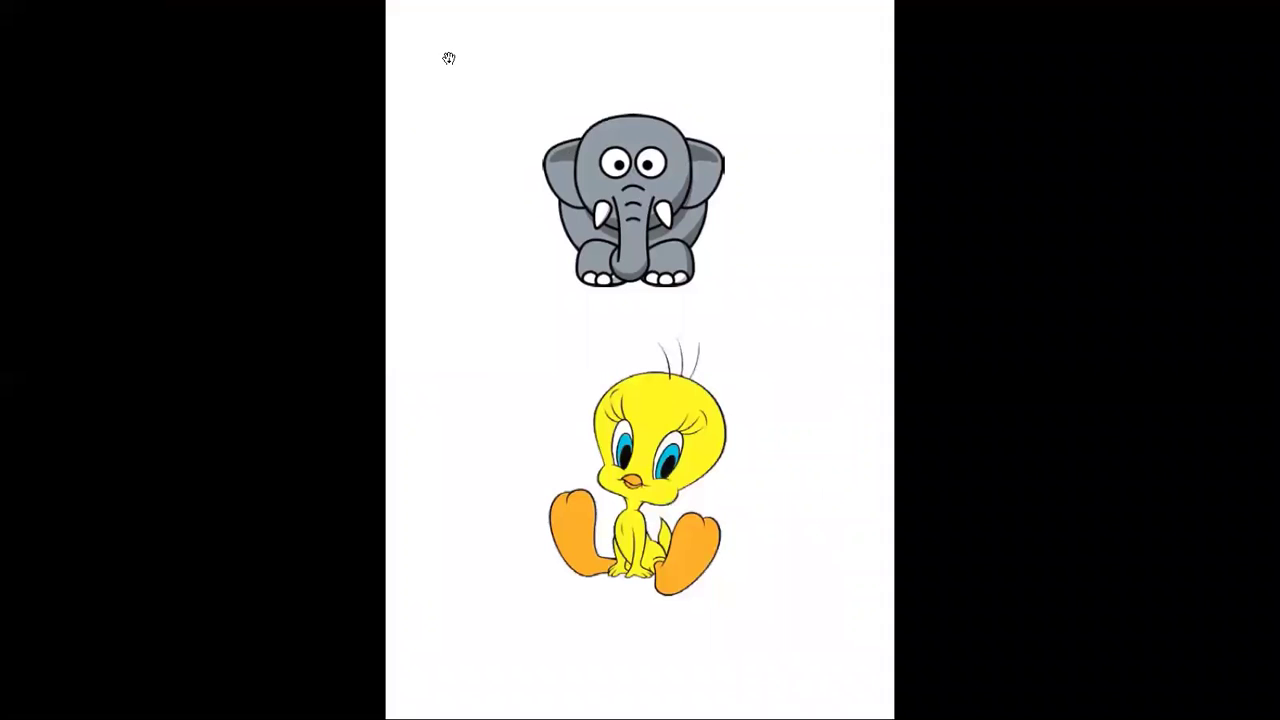
left_click(670, 405)
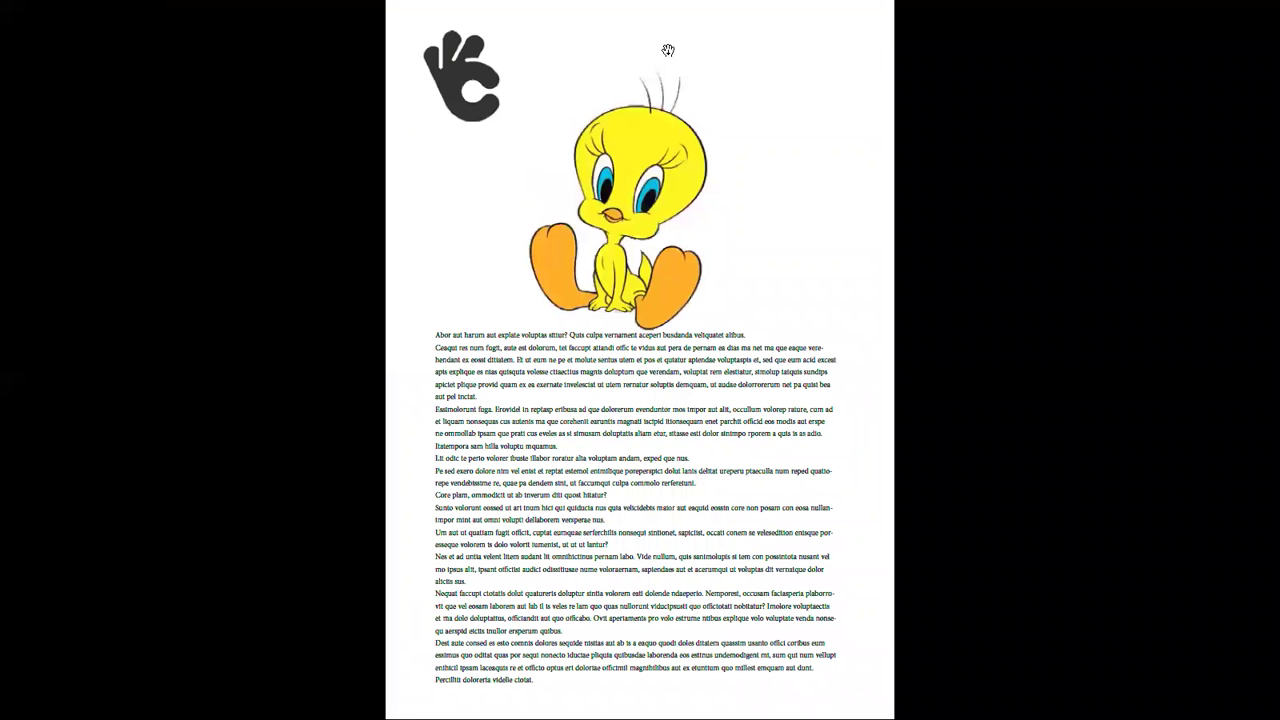
left_click(488, 80)
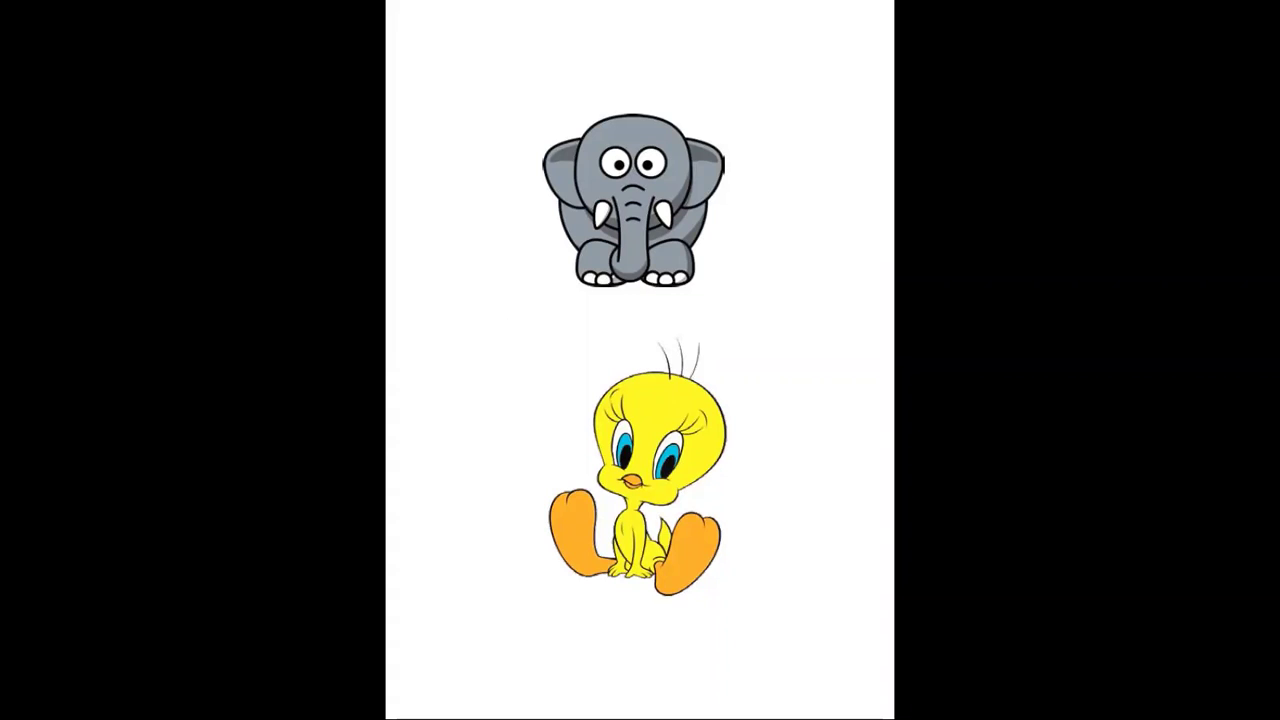
key("Escape")
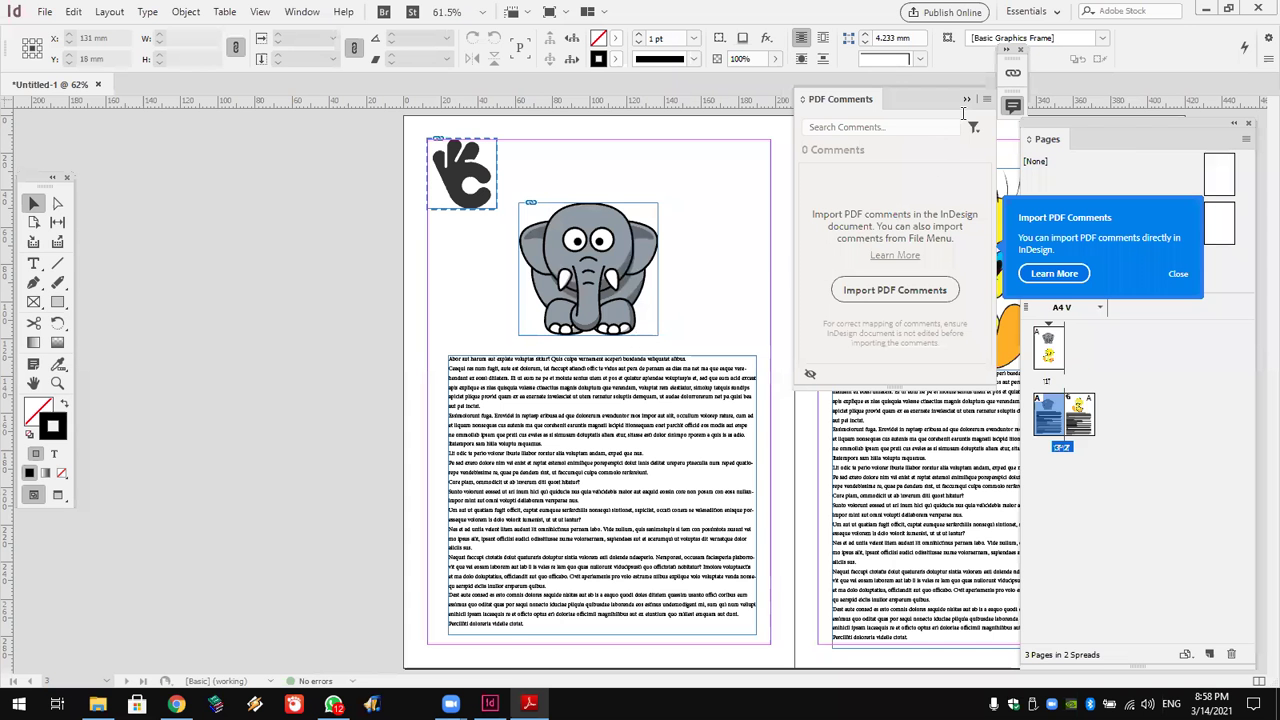
Collapse the PDF Comments panel and look for the hyperlink and cross-reference commands for the elephant page's text frame.
left_click(966, 99)
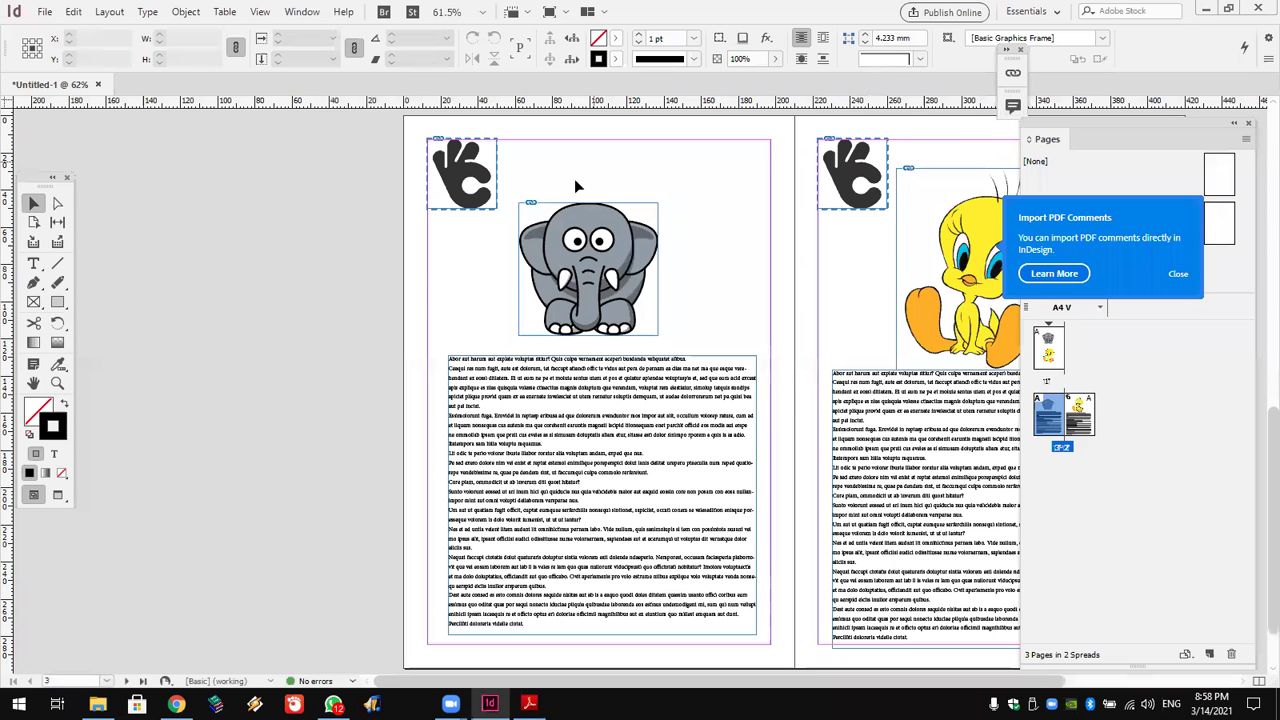
left_click(464, 442)
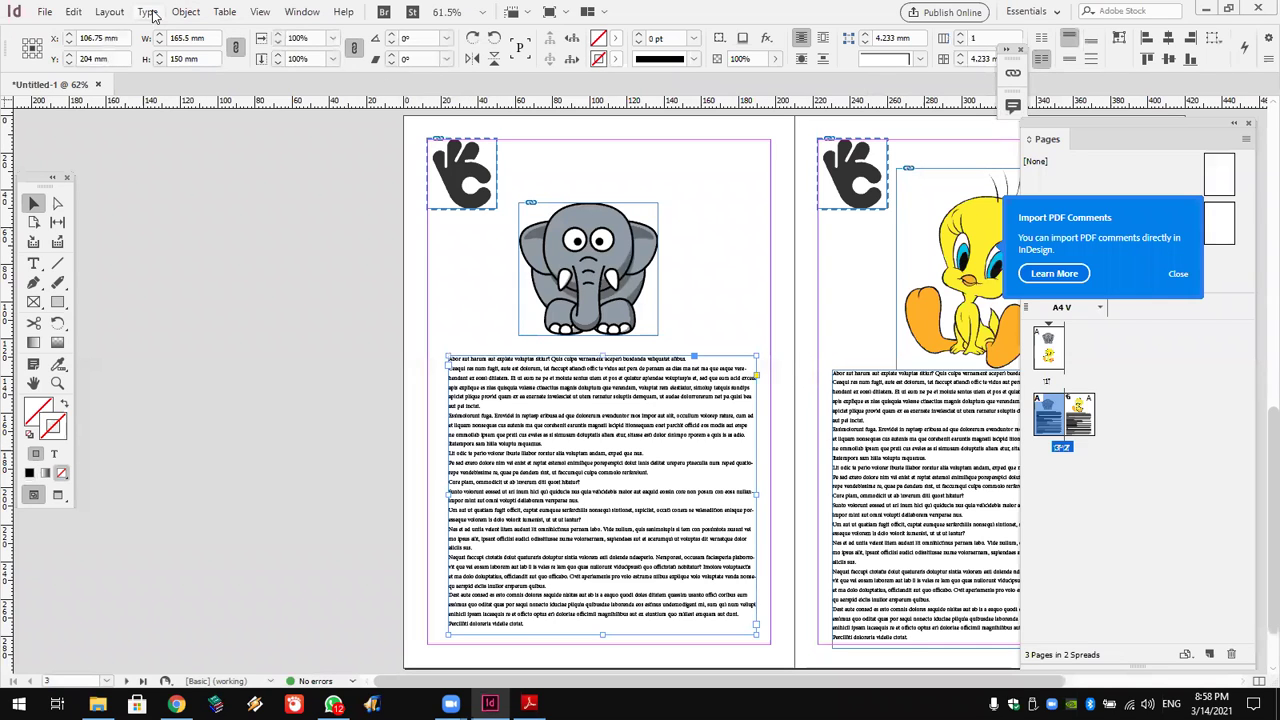
left_click(147, 12)
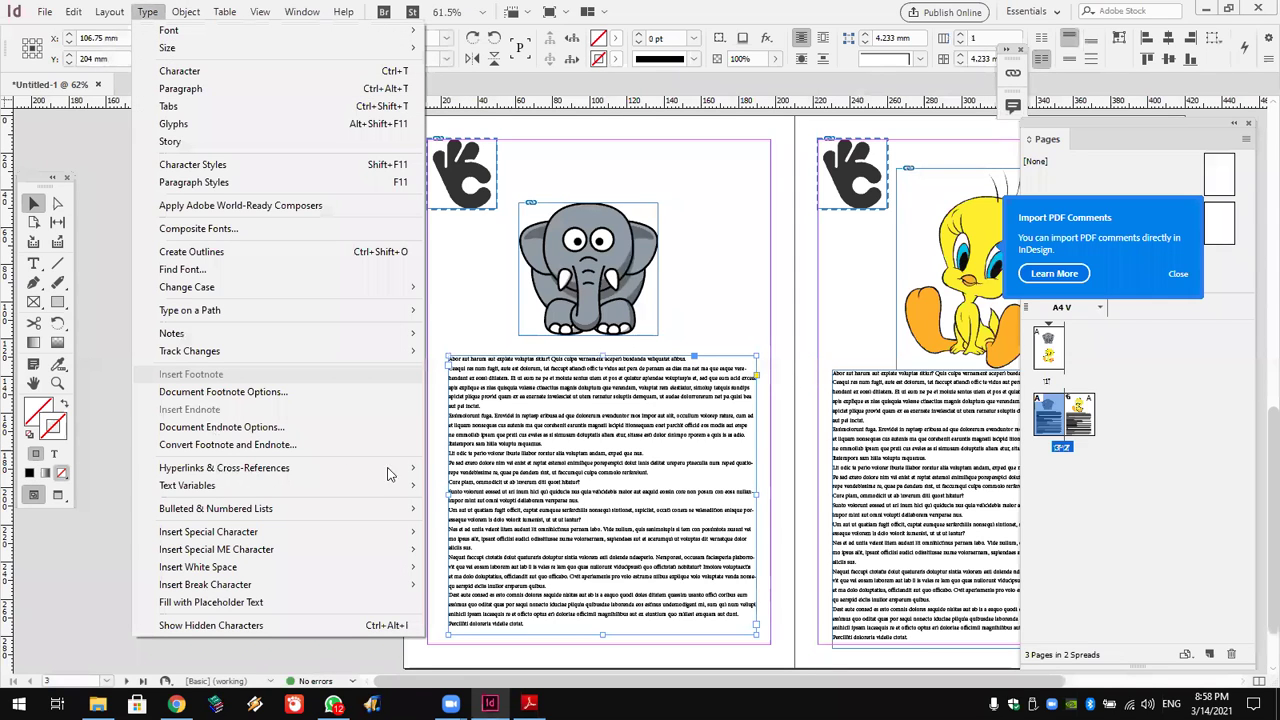
mouse_move(472, 474)
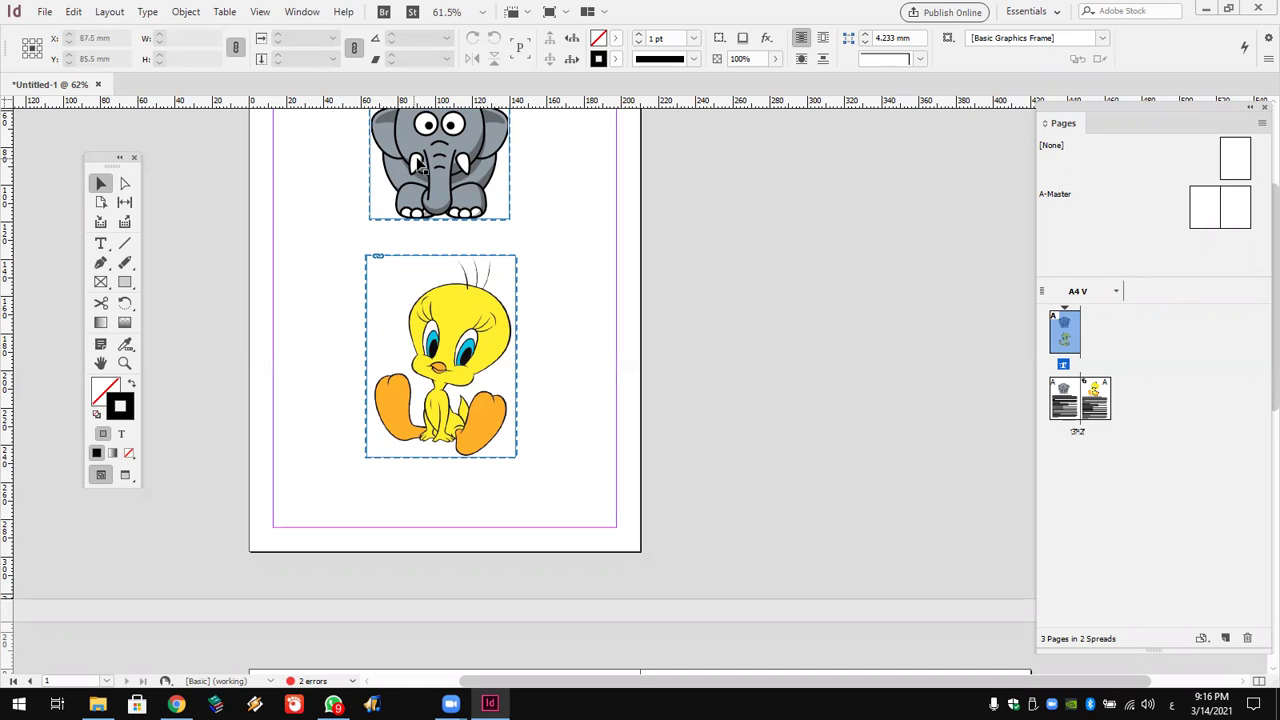
Show the Animation panel and place it between the tools and the first page.
left_click(421, 259)
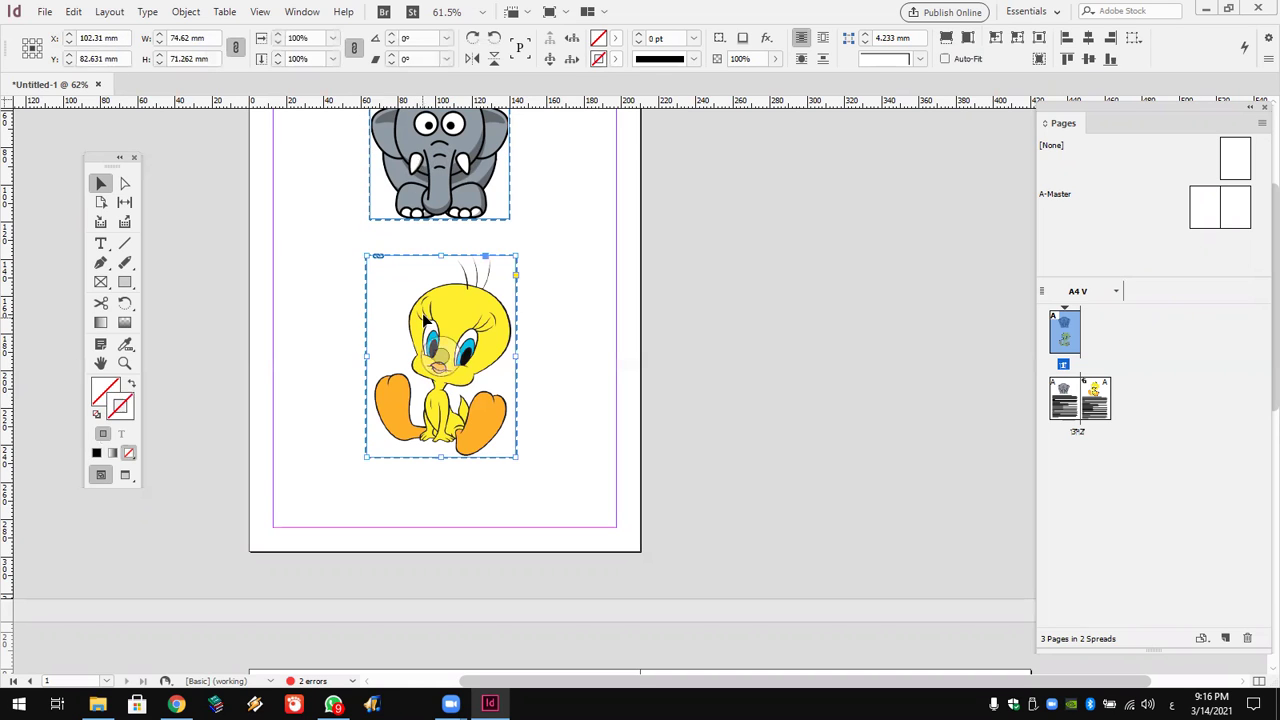
left_click(220, 180)
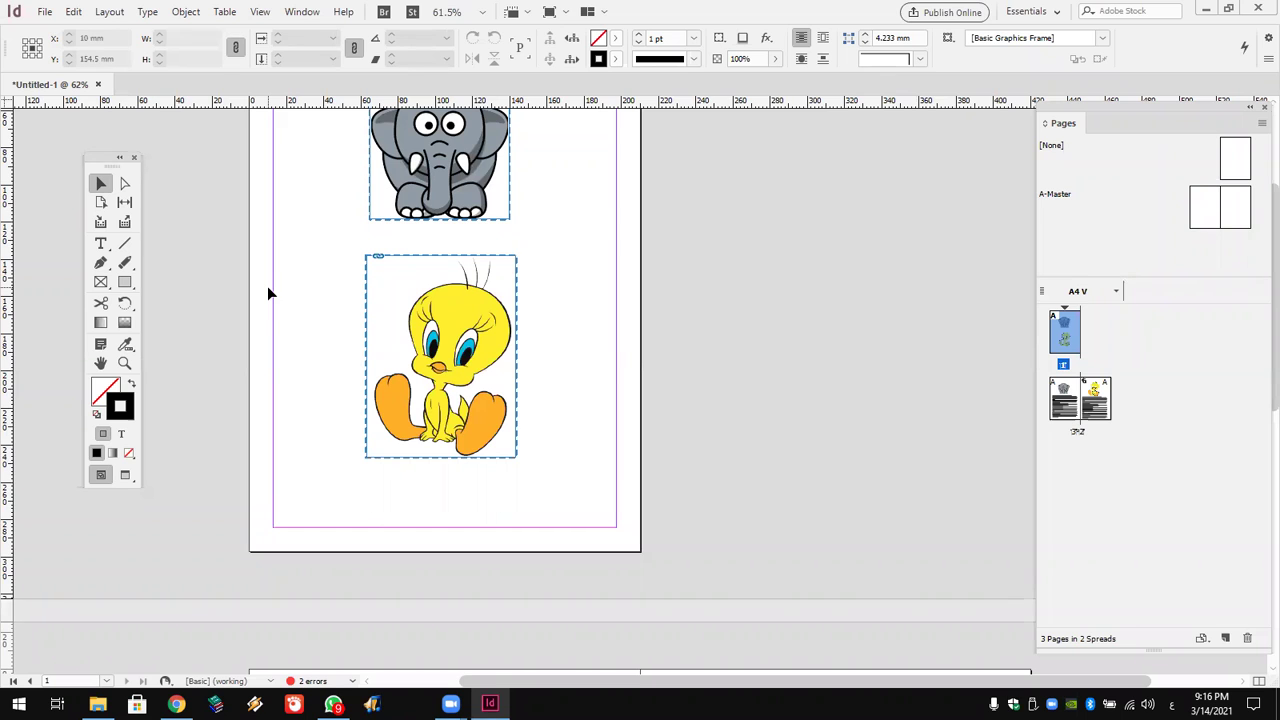
scroll(345, 288, "up", 3)
left_click(100, 364)
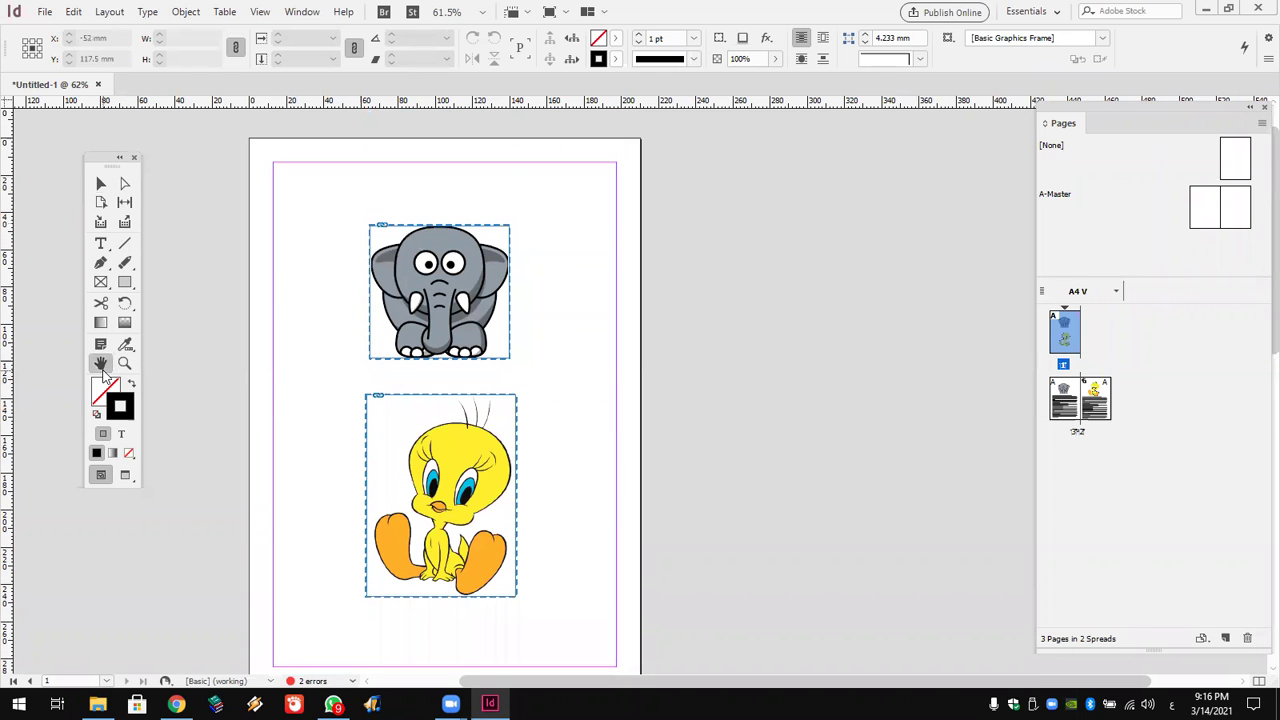
left_click(125, 363)
left_click_drag(188, 358, 200, 370)
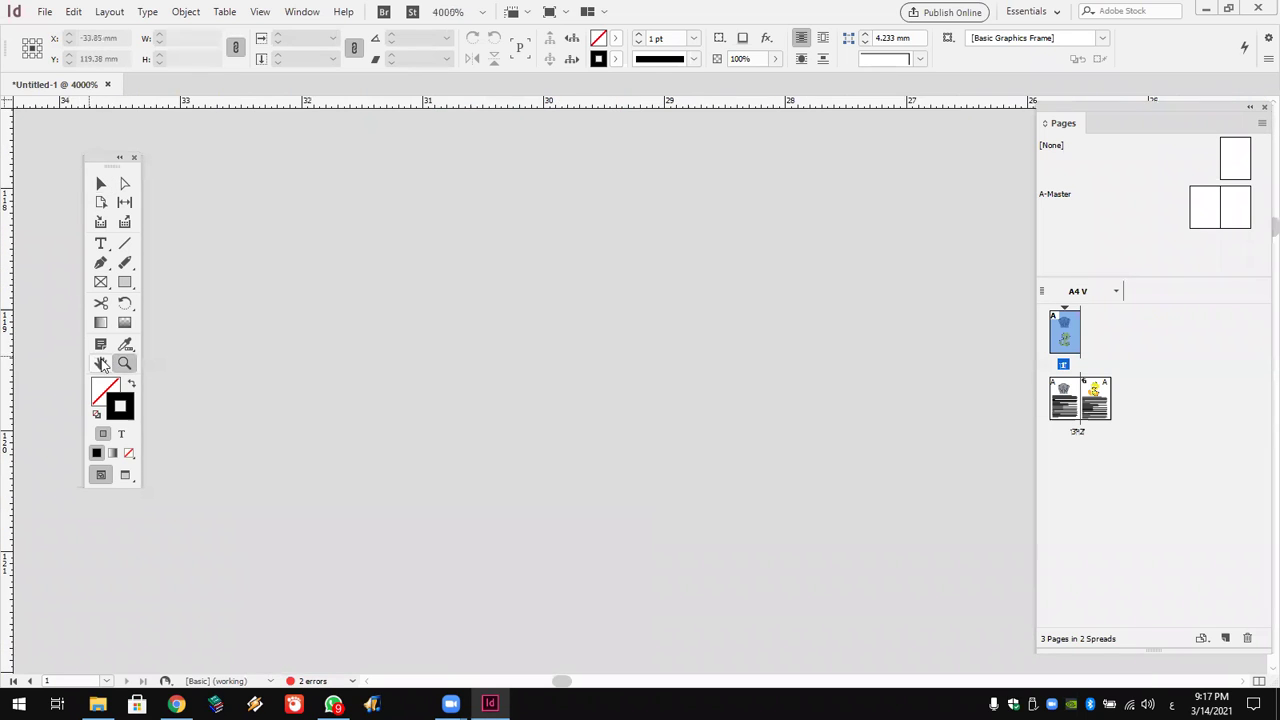
double_click(100, 364)
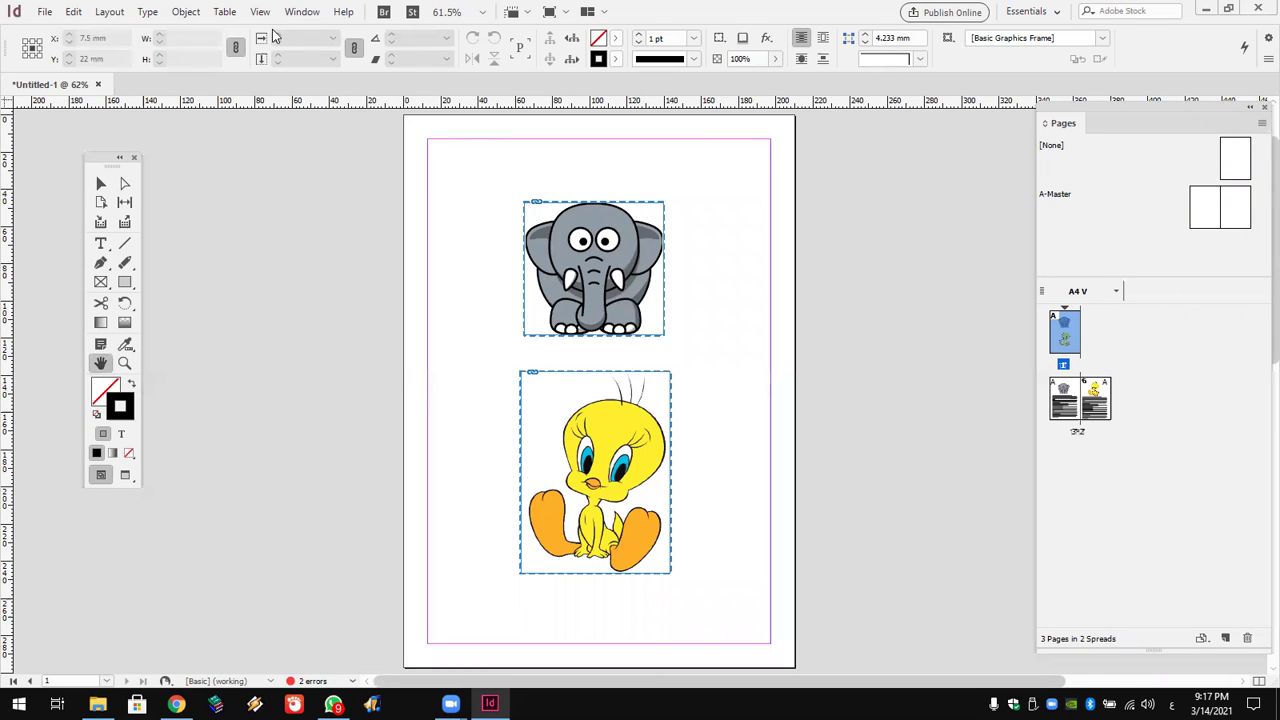
left_click(300, 12)
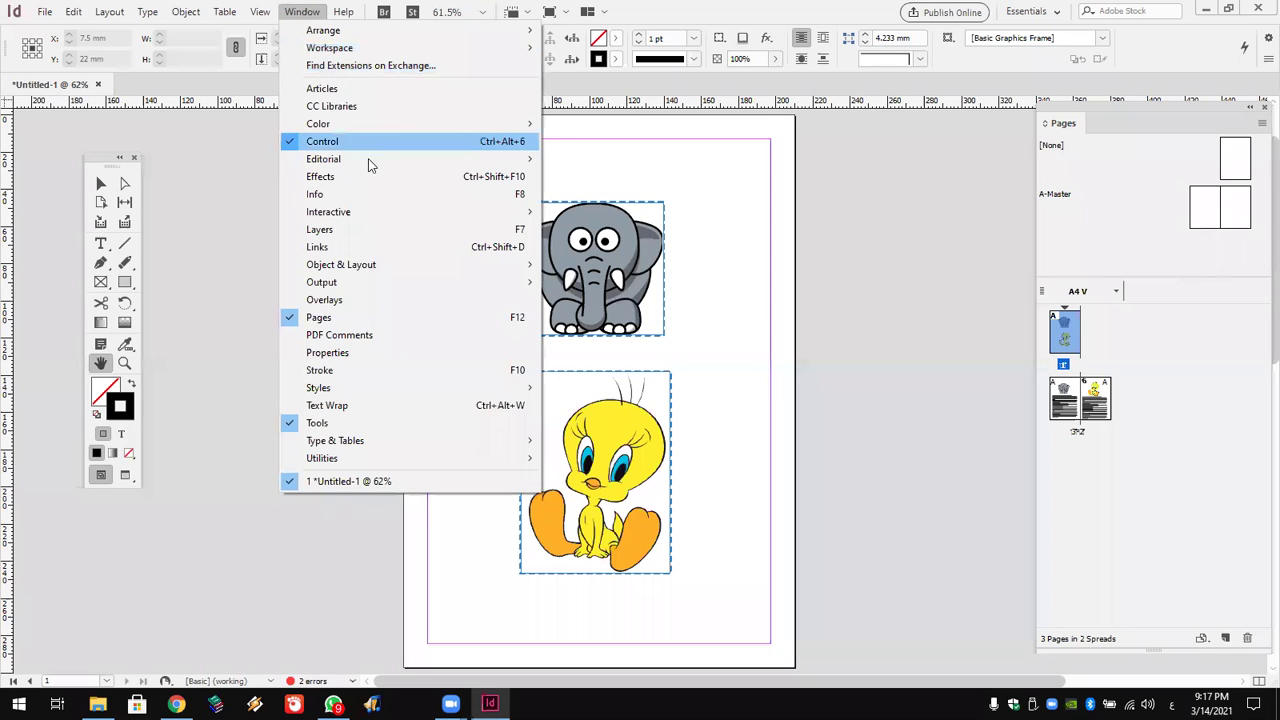
mouse_move(390, 215)
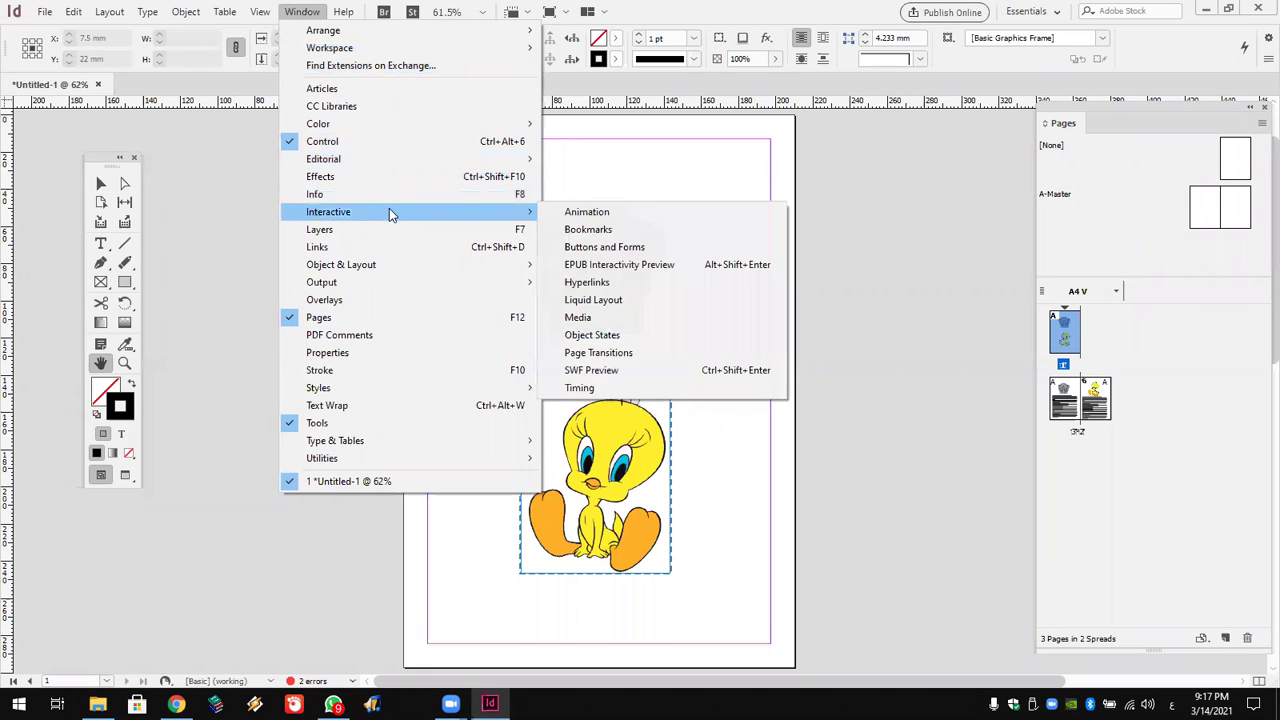
mouse_move(518, 220)
left_click(596, 216)
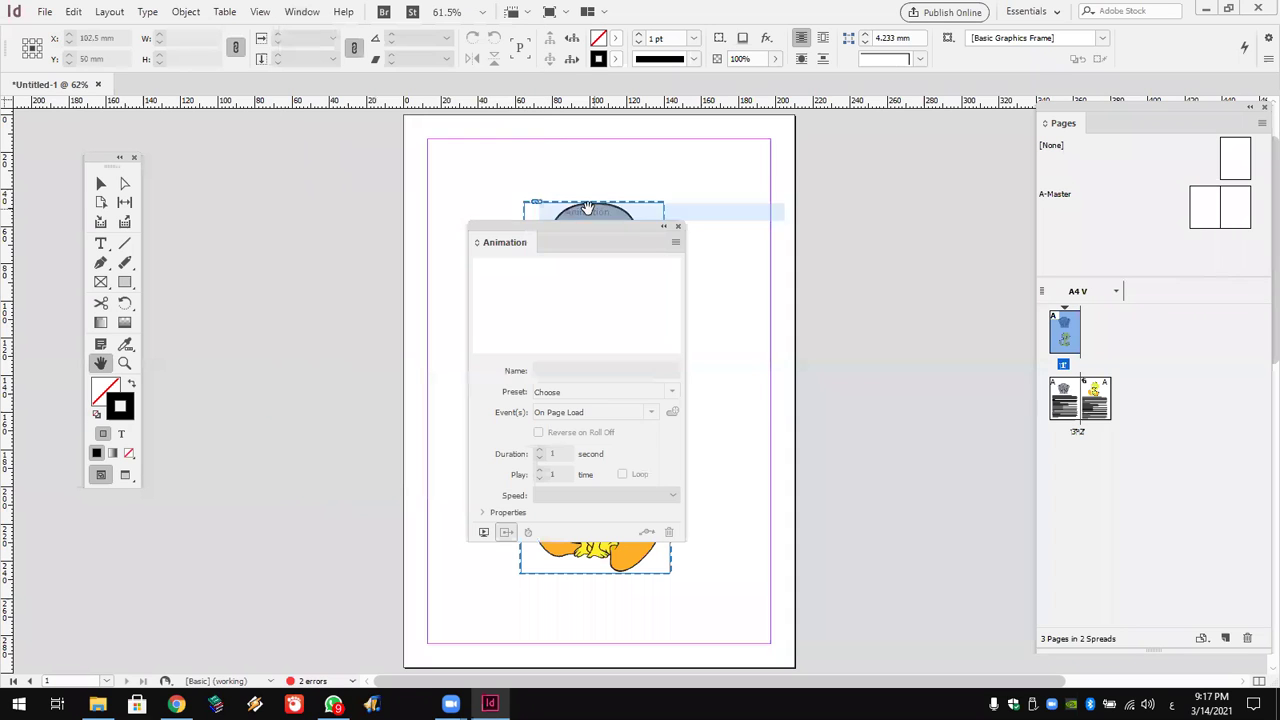
left_click_drag(560, 248, 245, 130)
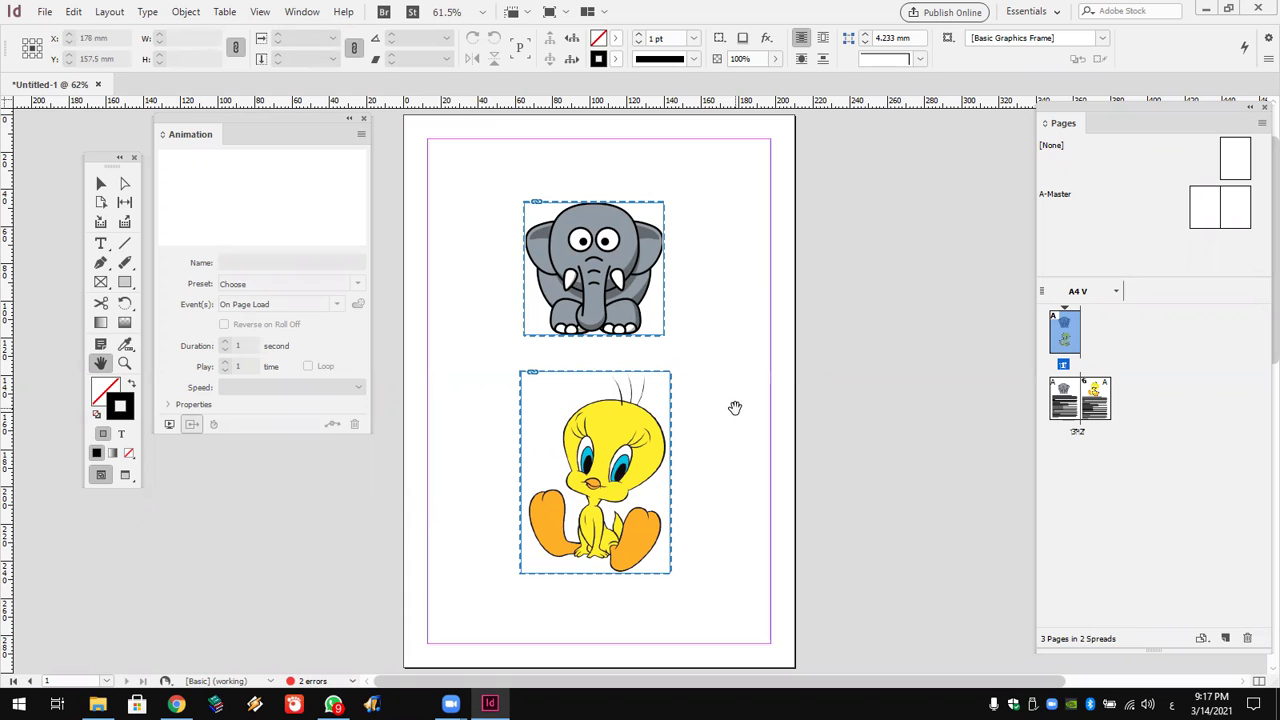
Show the Page Transitions panel and place it between the first page and the Pages panel.
left_click(301, 12)
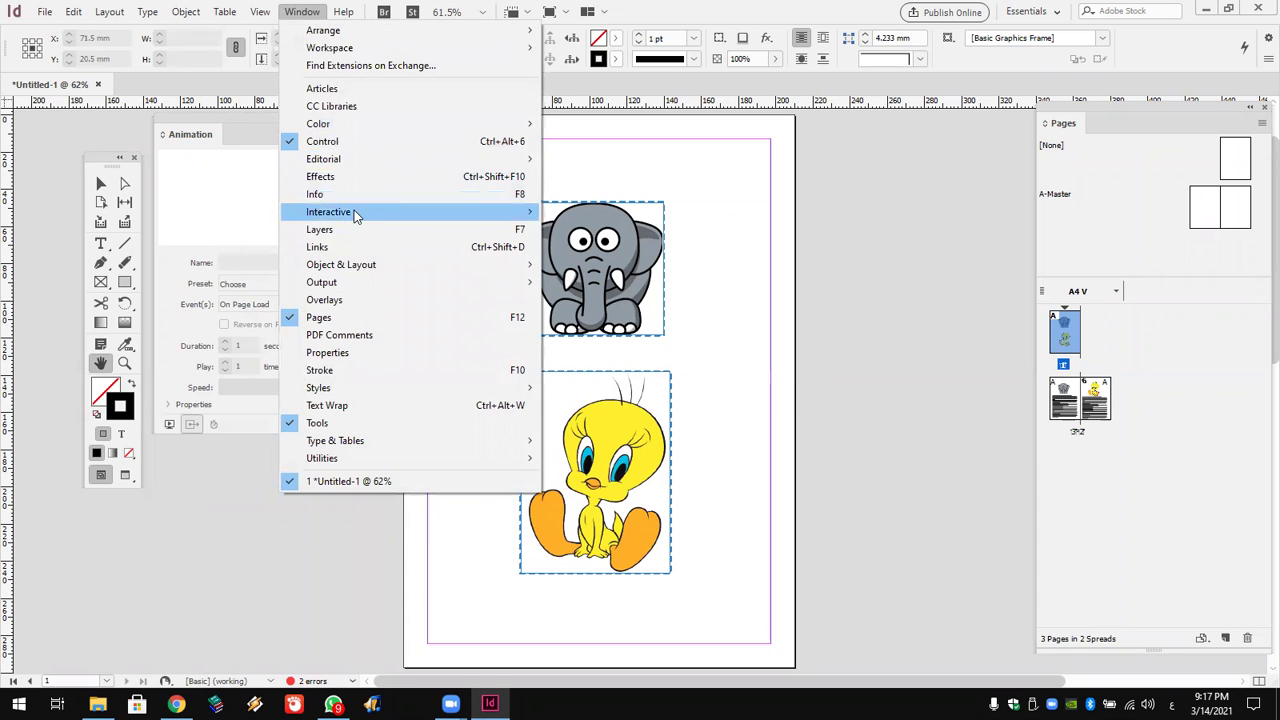
mouse_move(386, 214)
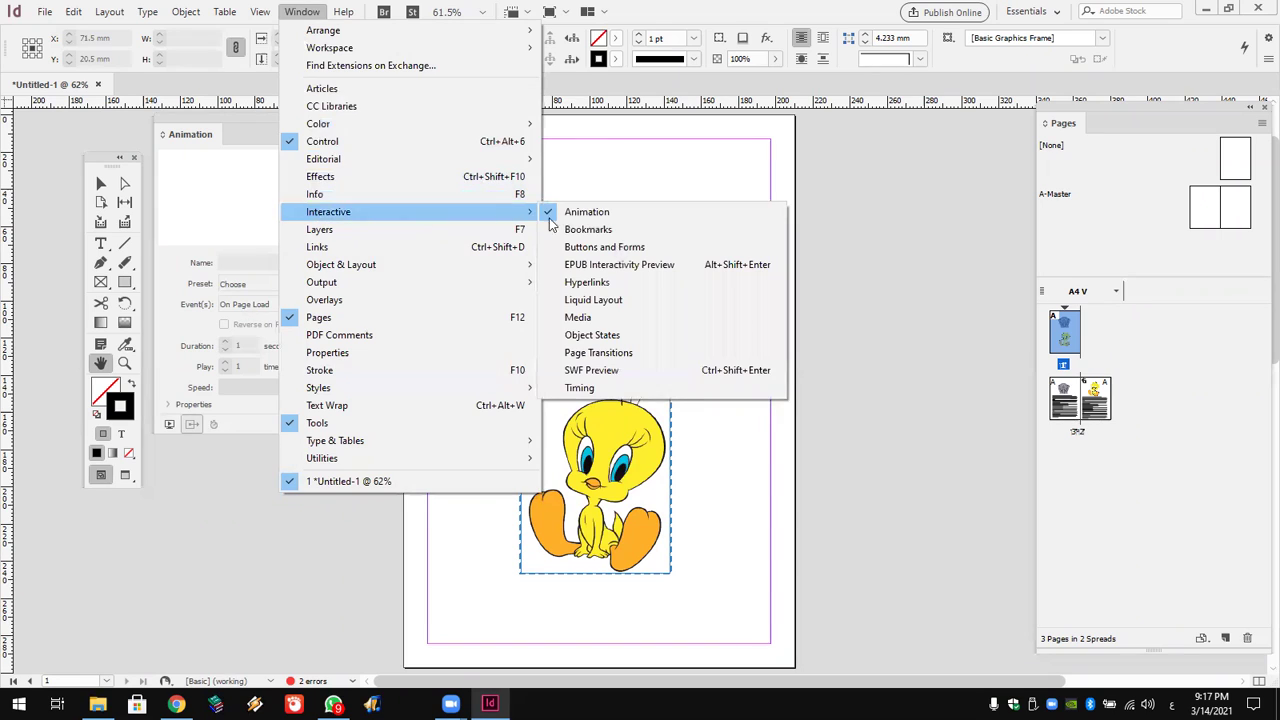
left_click(659, 356)
left_click_drag(605, 290, 932, 147)
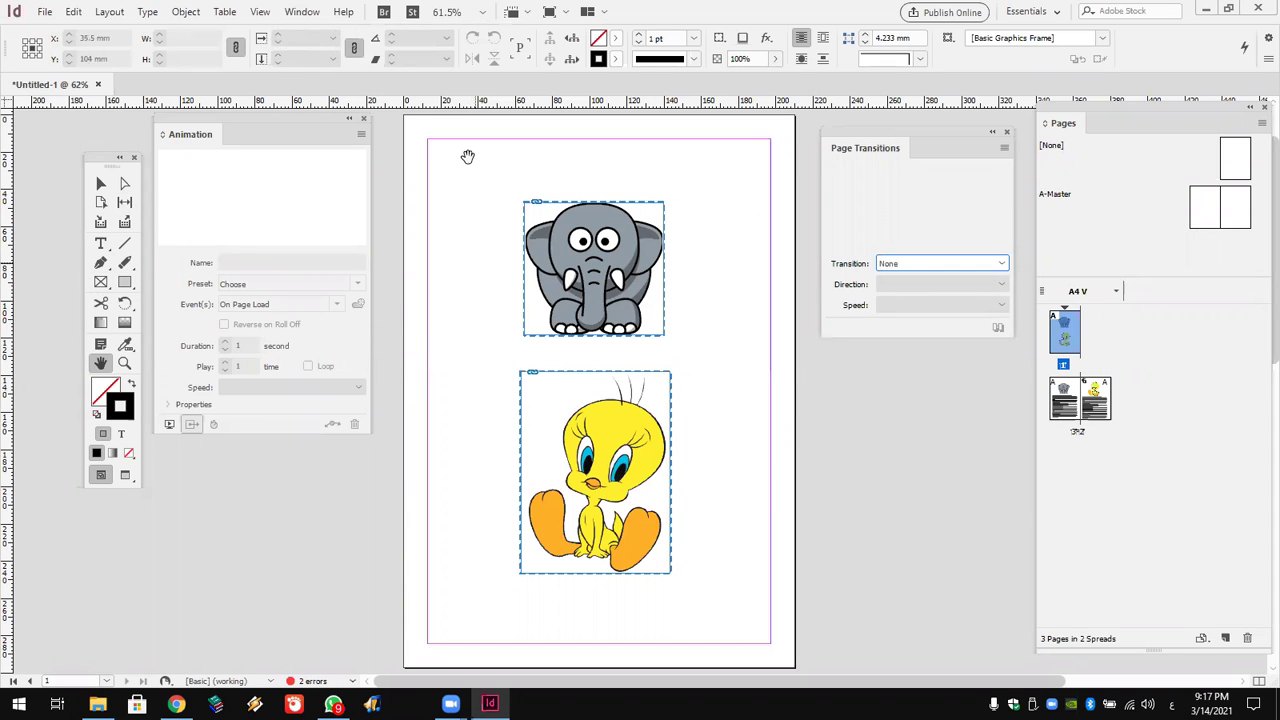
Show the SWF Preview panel, enlarge it and place it directly below the Page Transitions panel.
left_click(301, 11)
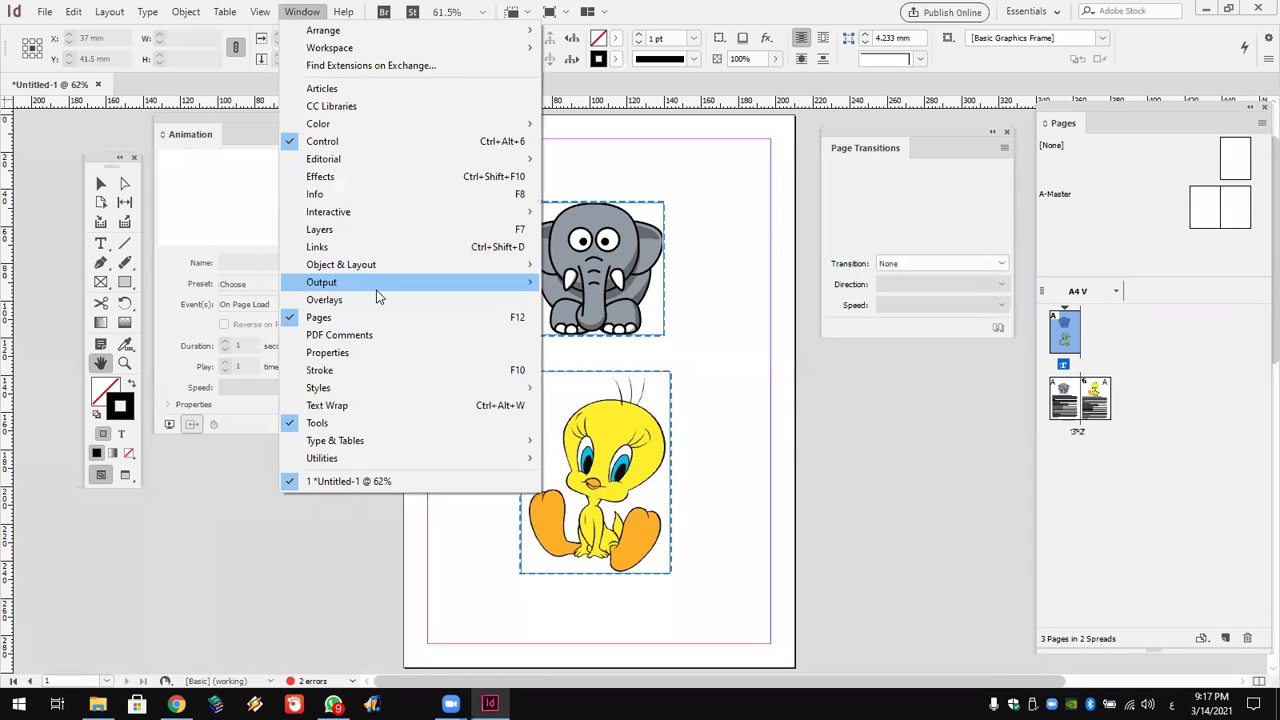
mouse_move(430, 216)
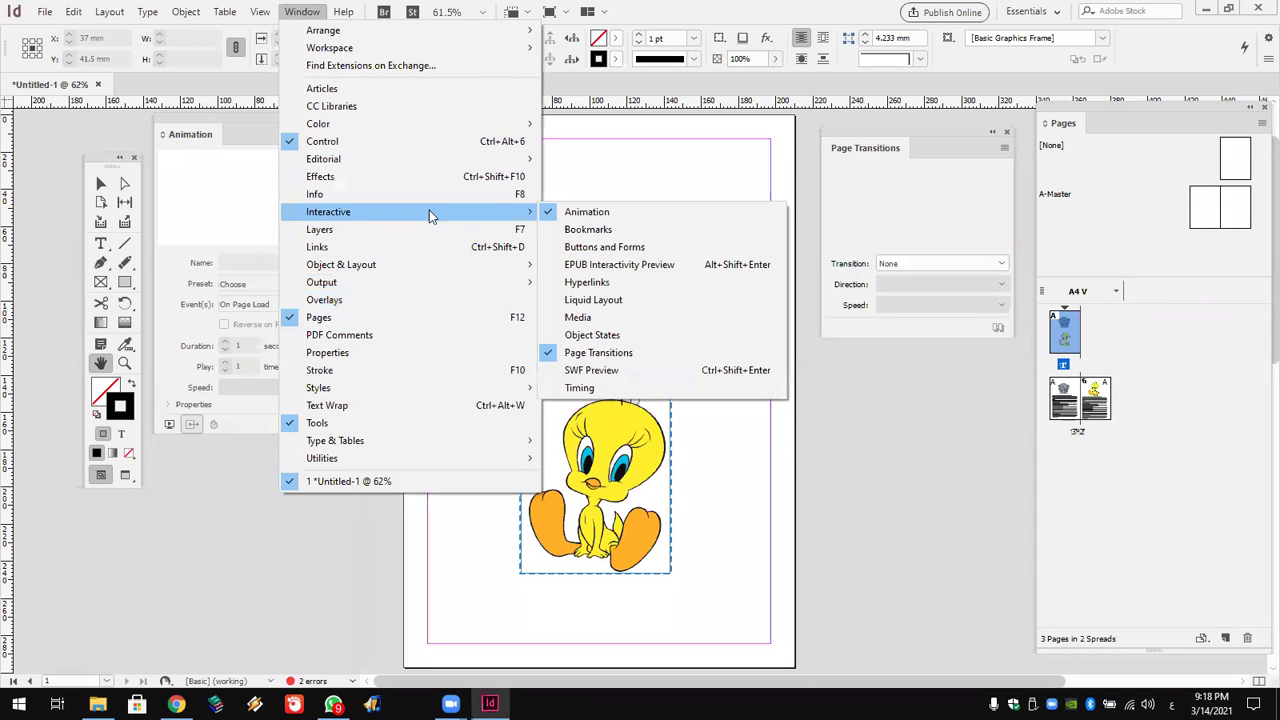
left_click(660, 372)
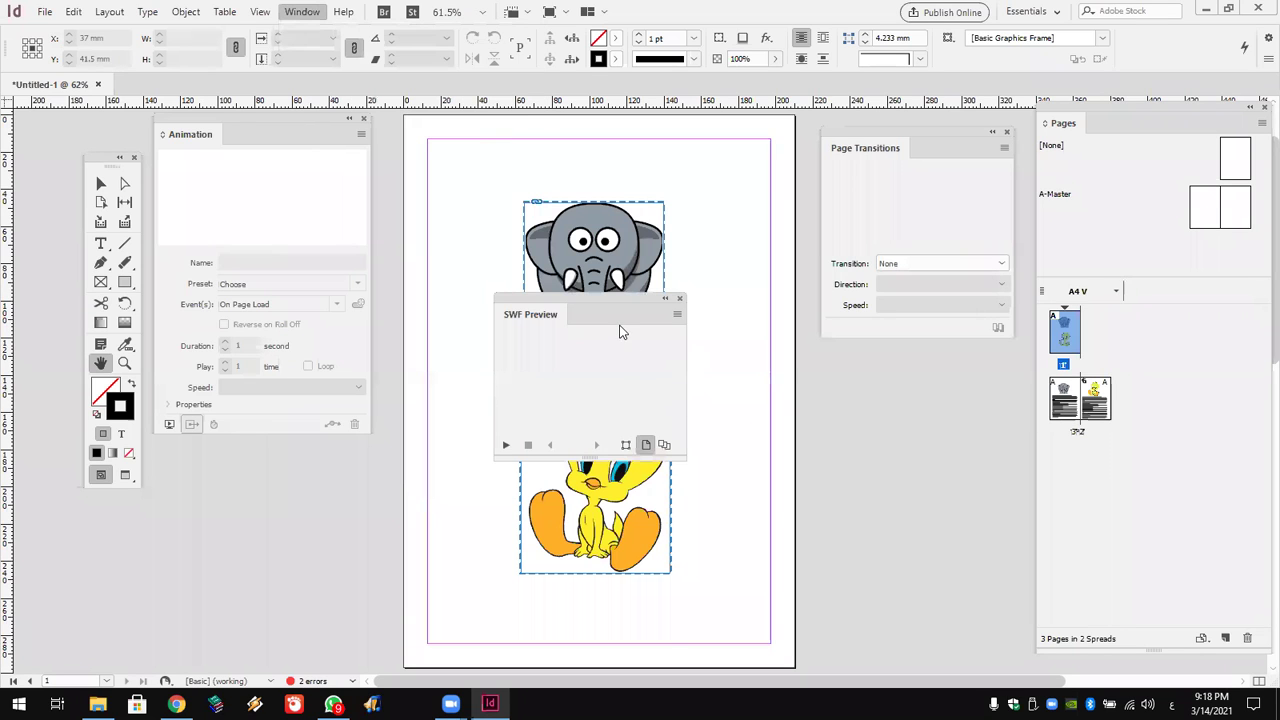
left_click_drag(610, 298, 610, 255)
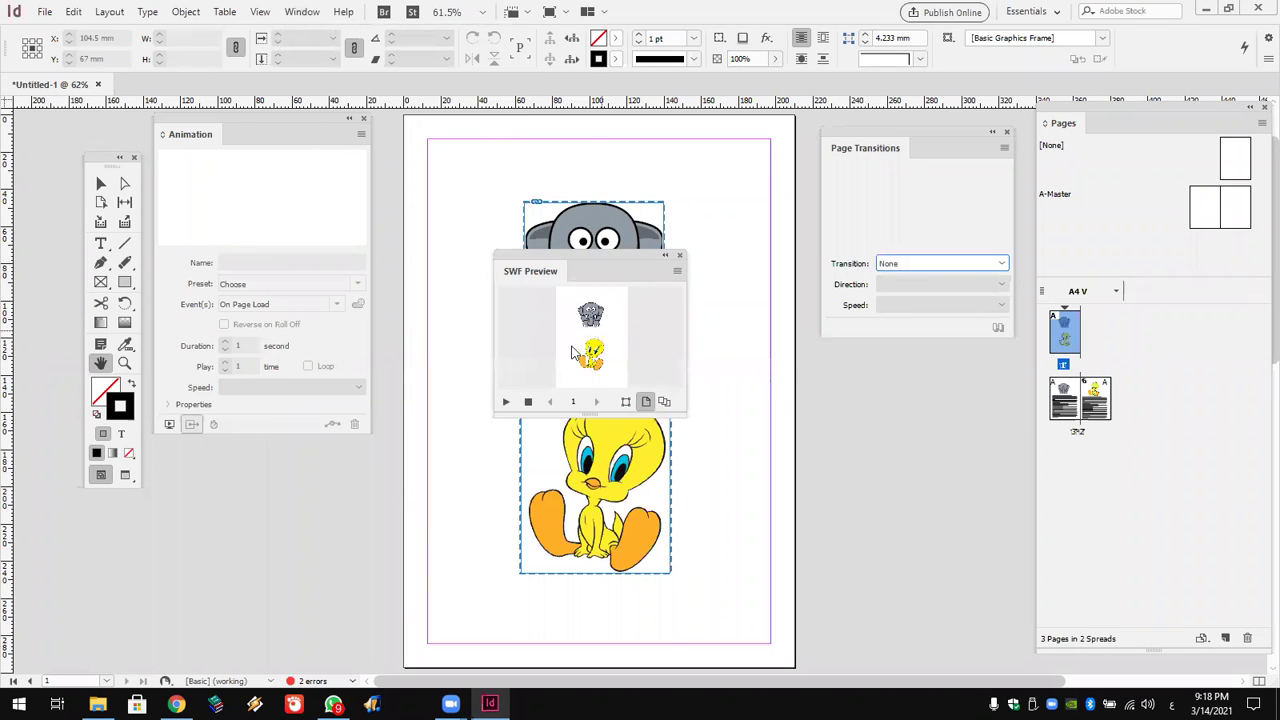
left_click_drag(597, 267, 575, 118)
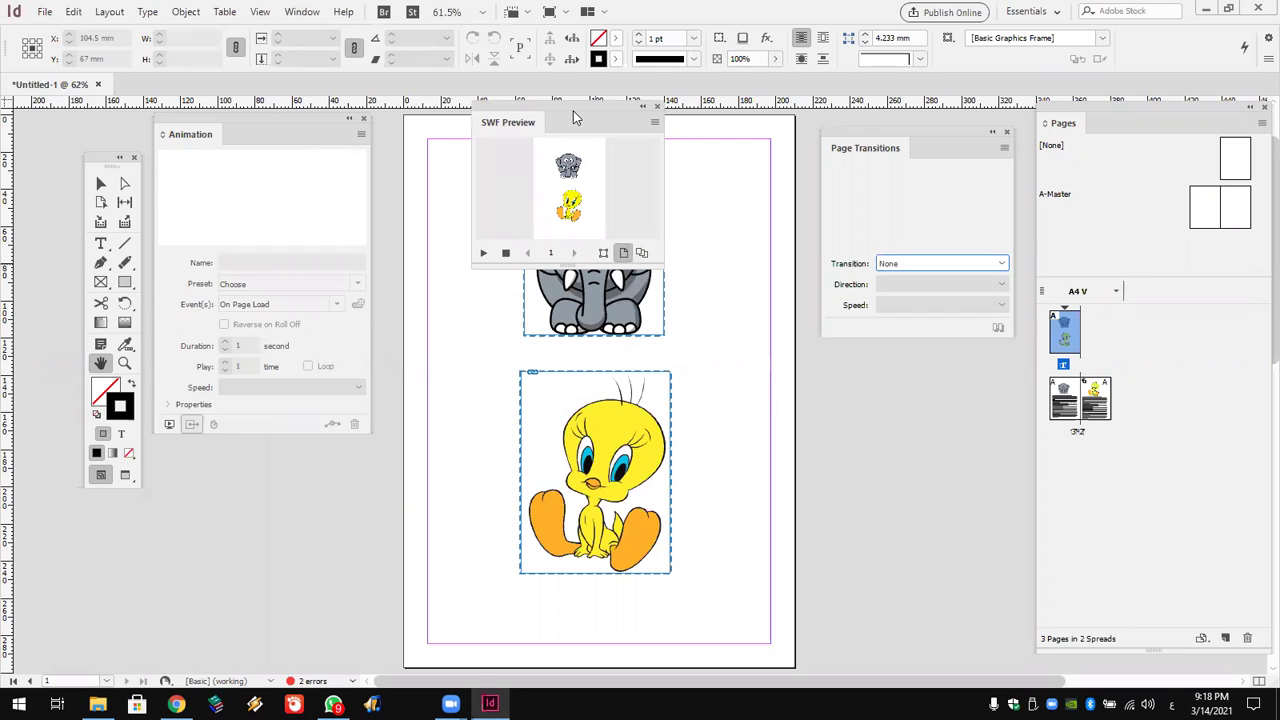
left_click_drag(658, 265, 946, 645)
left_click_drag(857, 554, 757, 401)
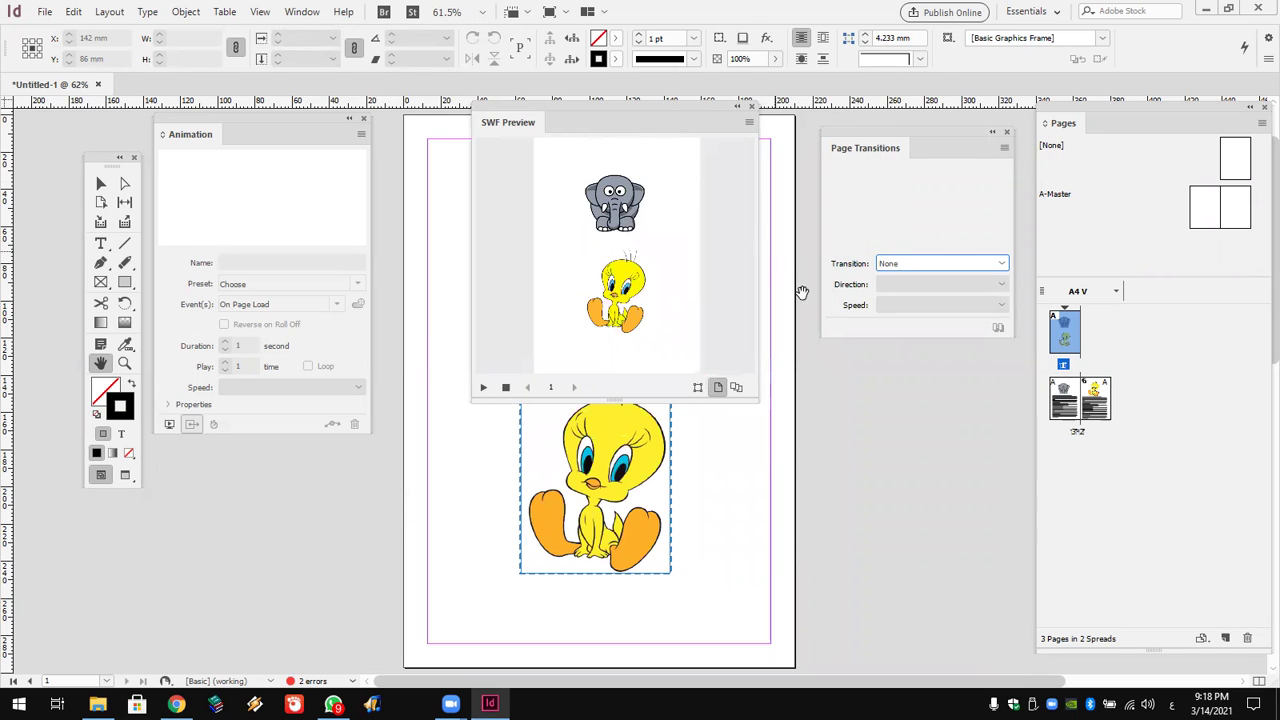
left_click_drag(672, 123, 888, 360)
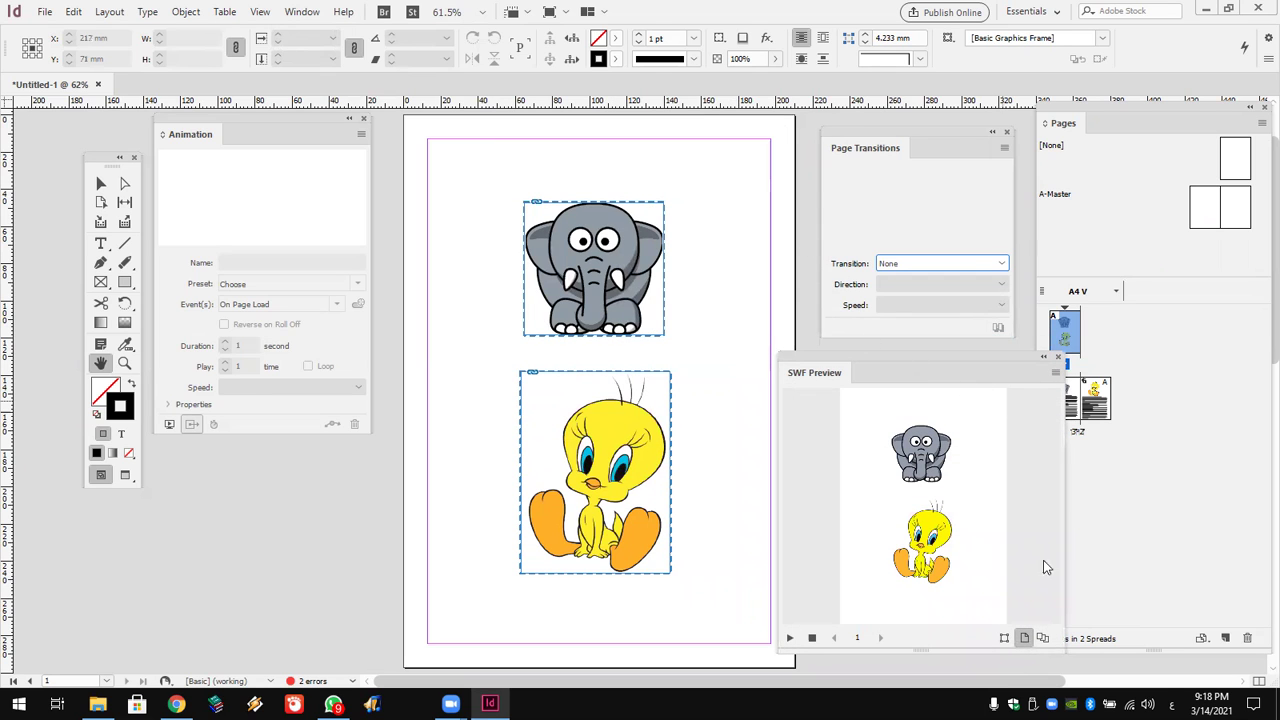
left_click_drag(1062, 647, 985, 647)
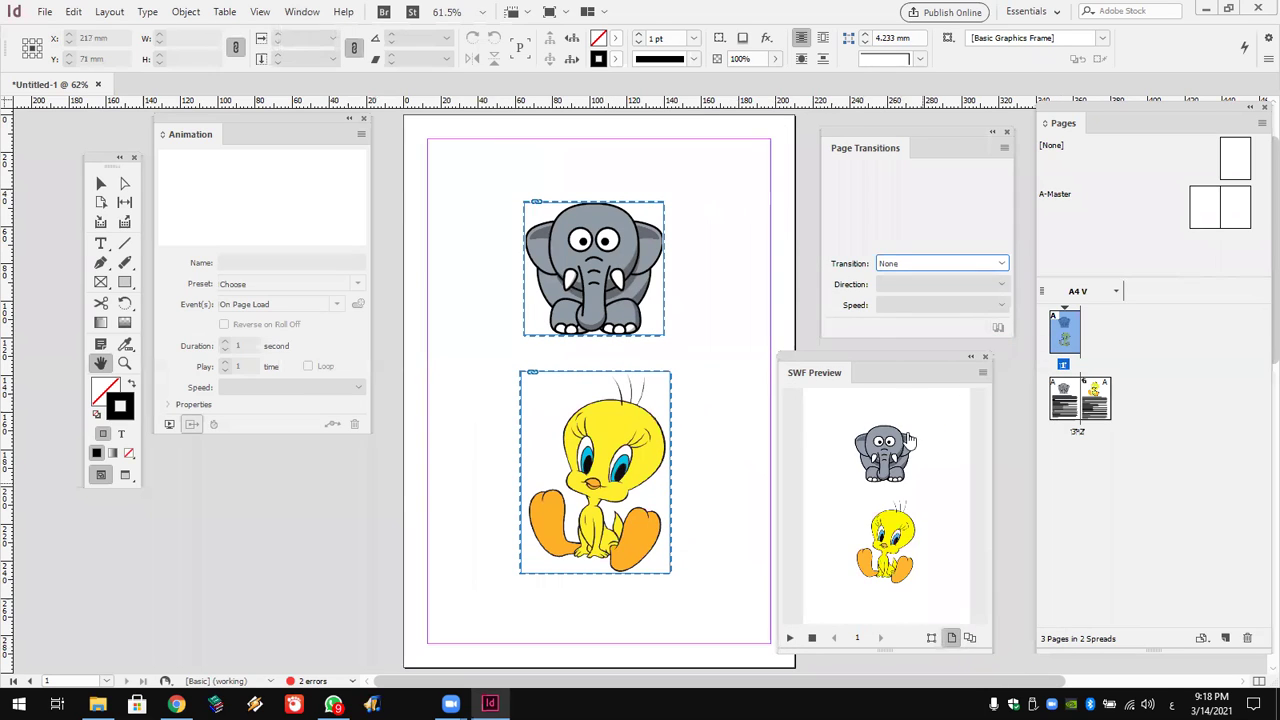
mouse_move(894, 363)
left_mouse_down()
mouse_move(933, 368)
mouse_move(911, 363)
left_mouse_up()
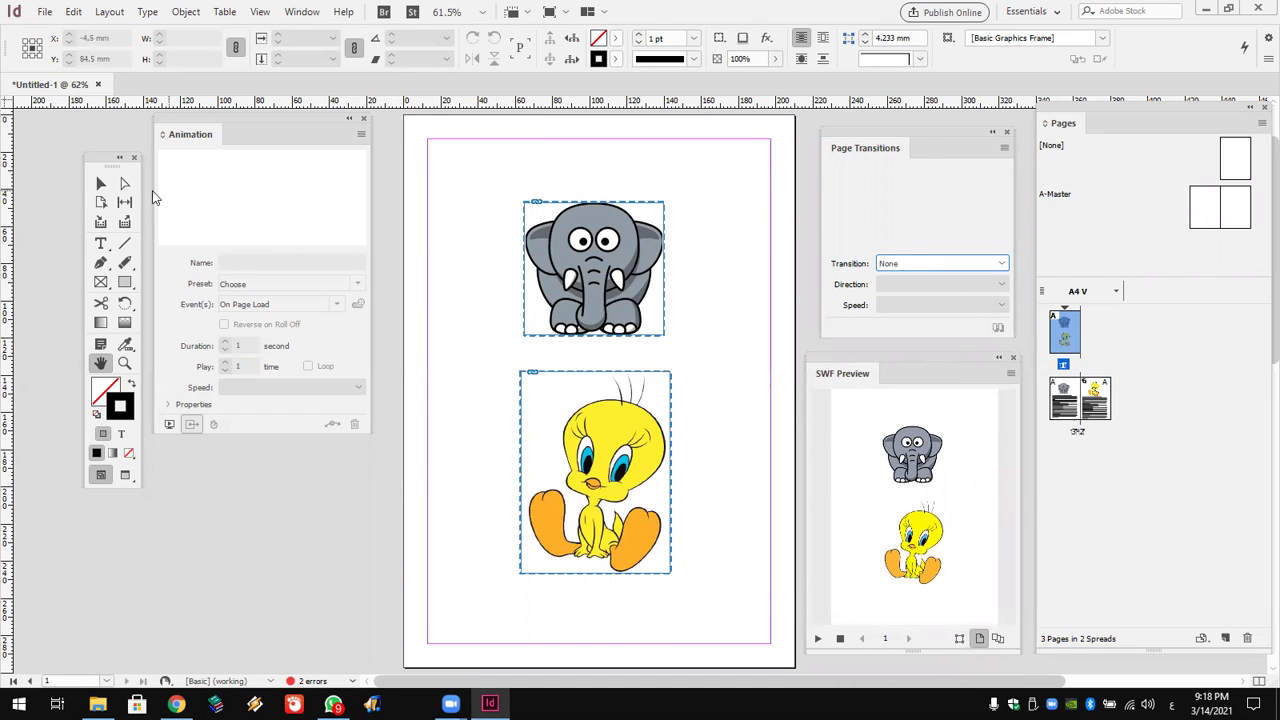
Apply the Fade Out animation preset to the elephant image on the first page.
left_click(100, 183)
left_click_drag(460, 156, 713, 339)
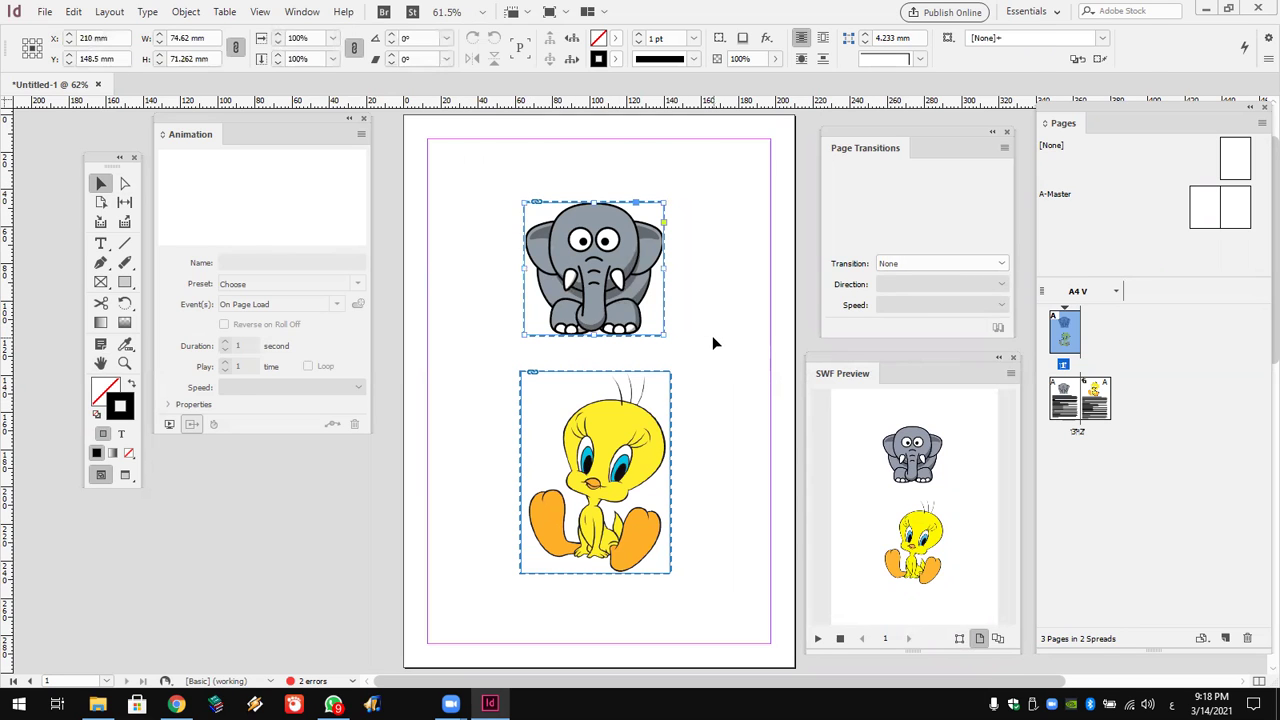
left_click(557, 268)
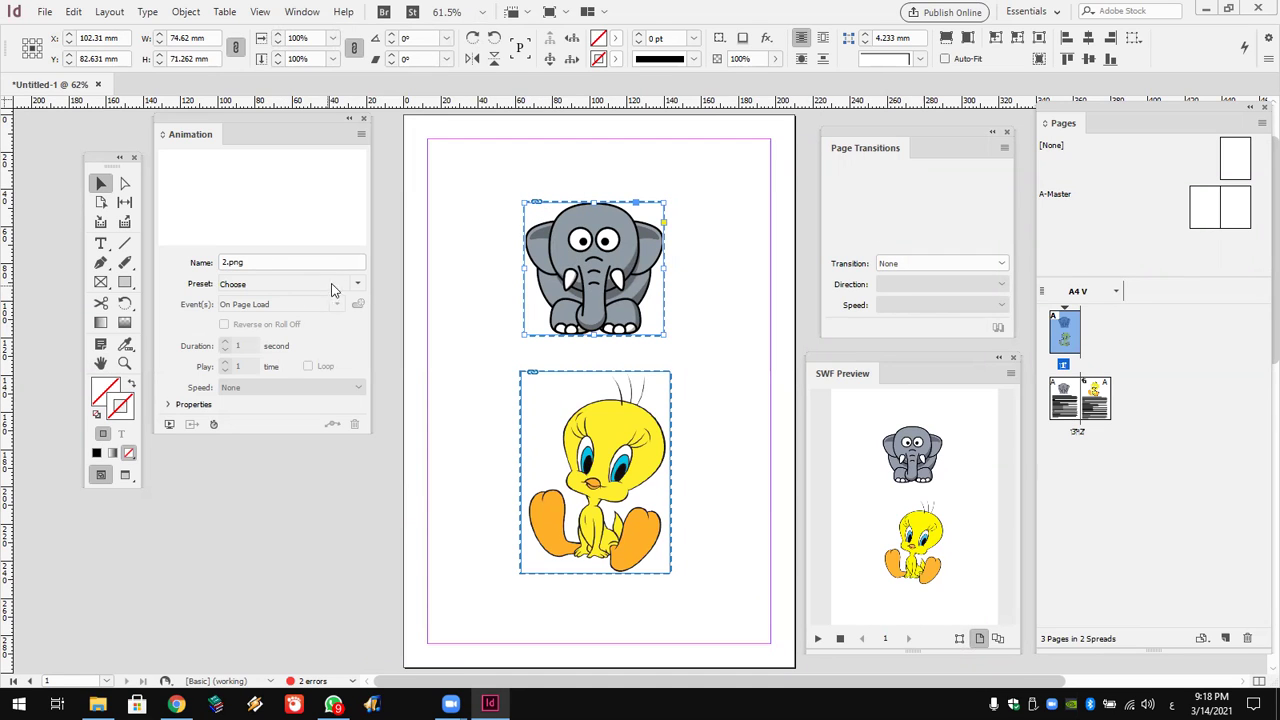
left_click(356, 287)
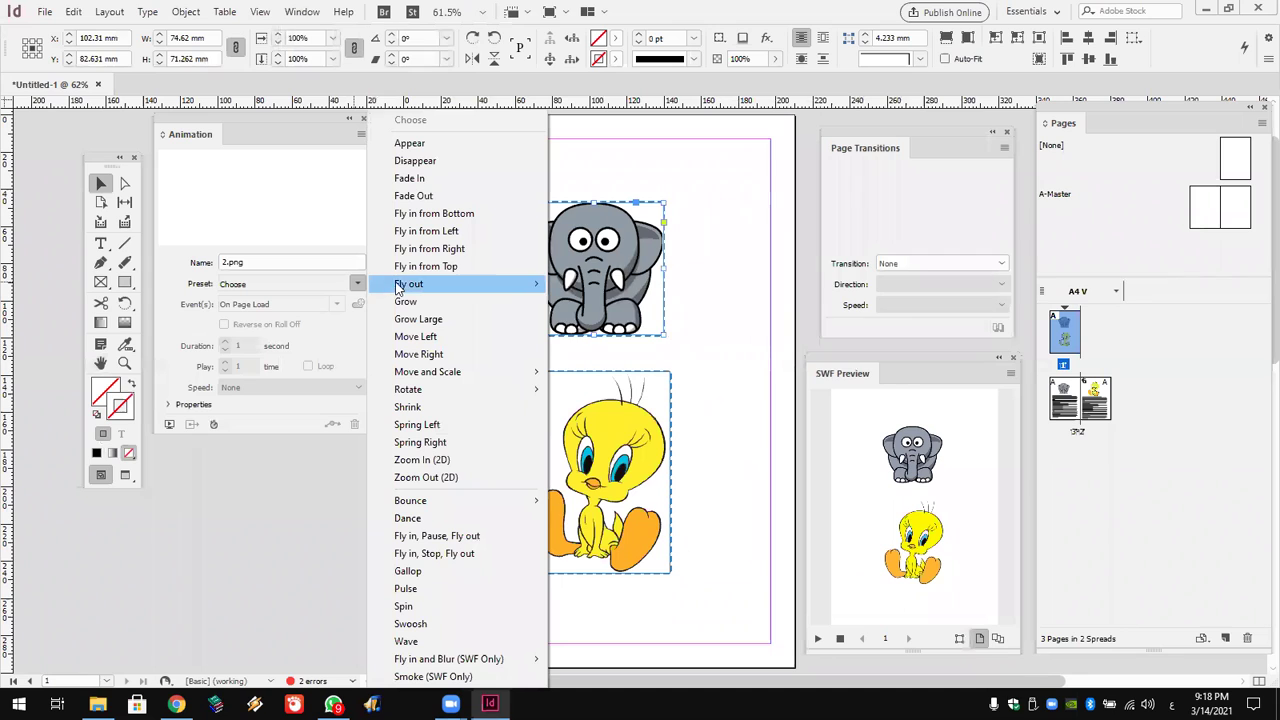
left_click(452, 196)
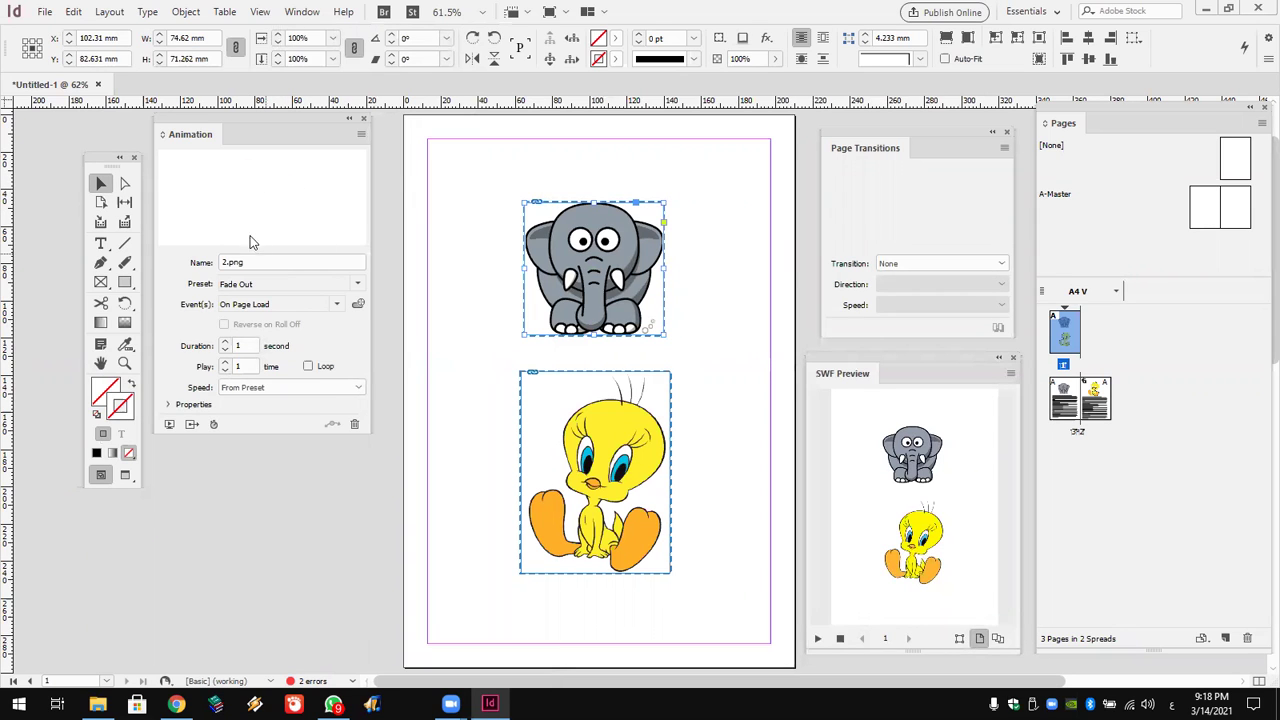
Keep the elephant's animation on page load, playing once without looping, and set its speed to Ease In.
left_click(336, 305)
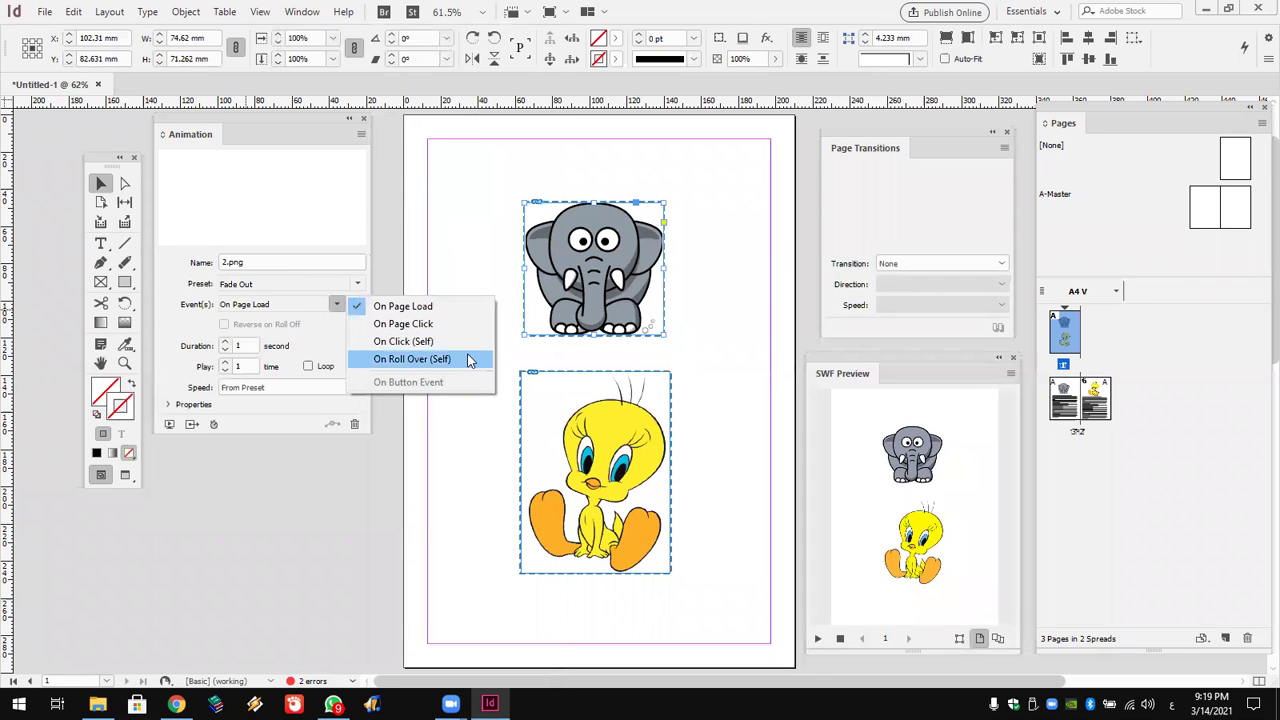
left_click(282, 304)
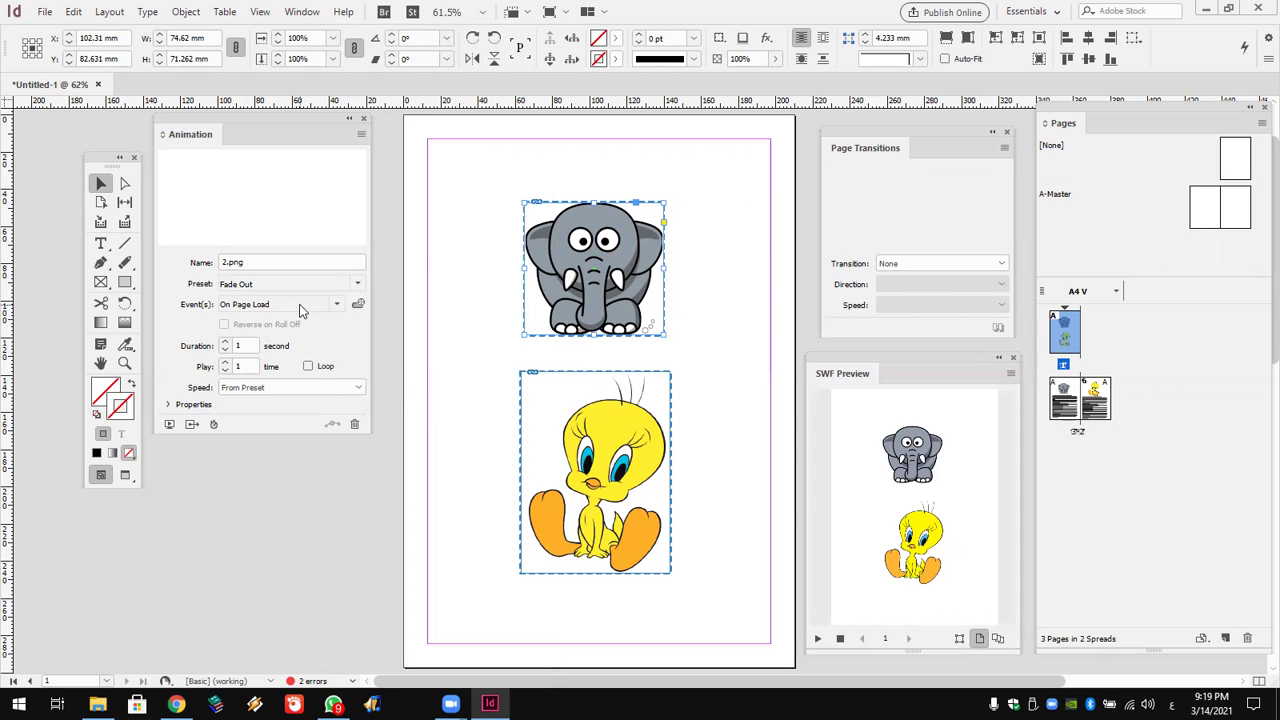
left_click(253, 367)
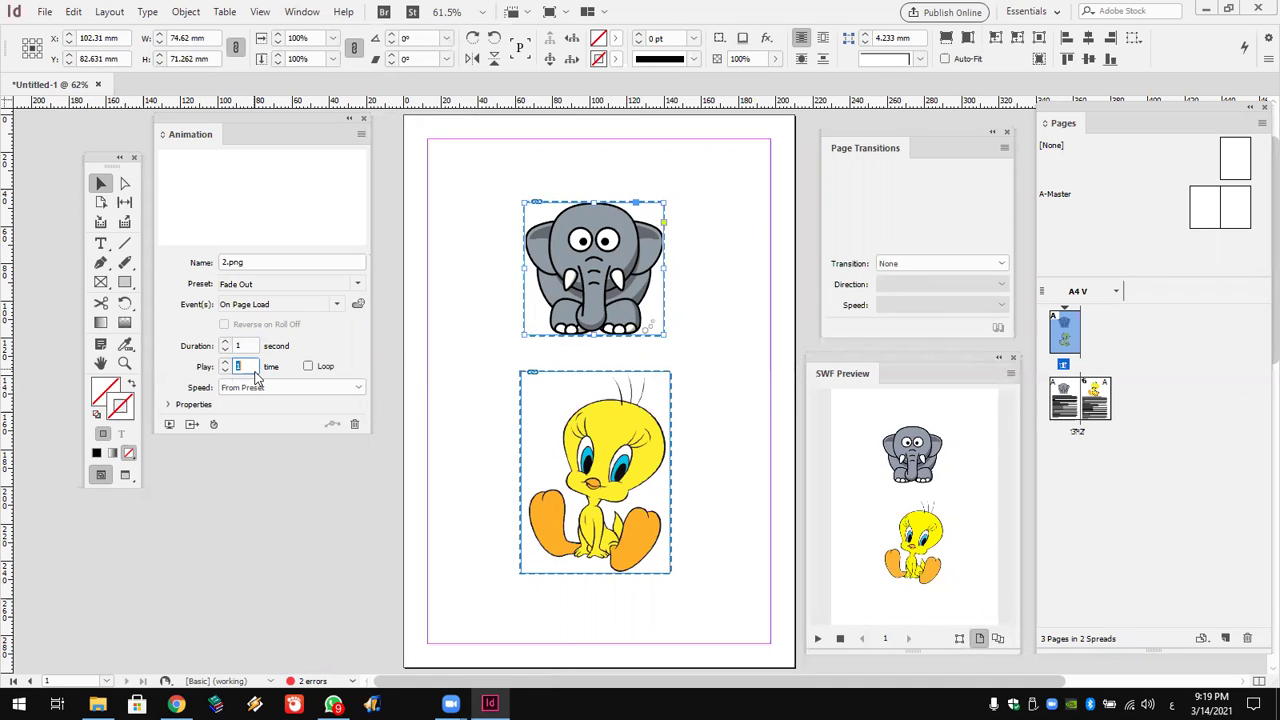
left_click(322, 370)
left_click(322, 370)
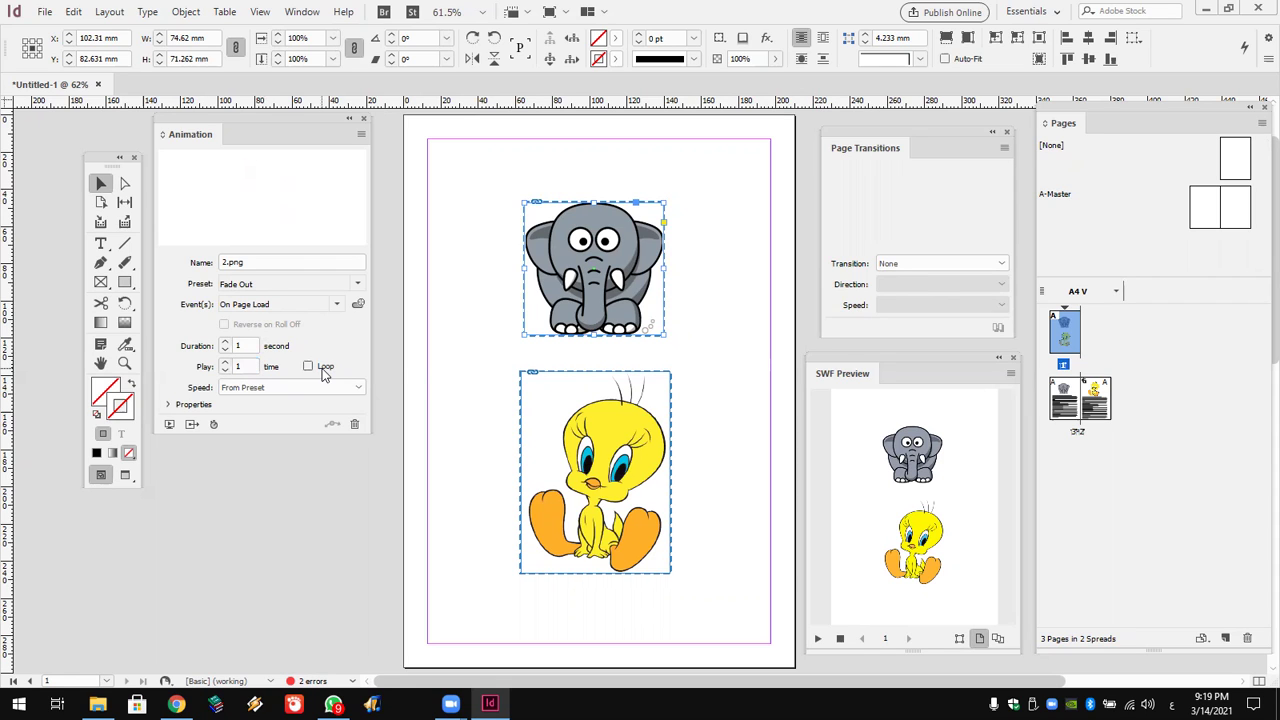
left_click(322, 390)
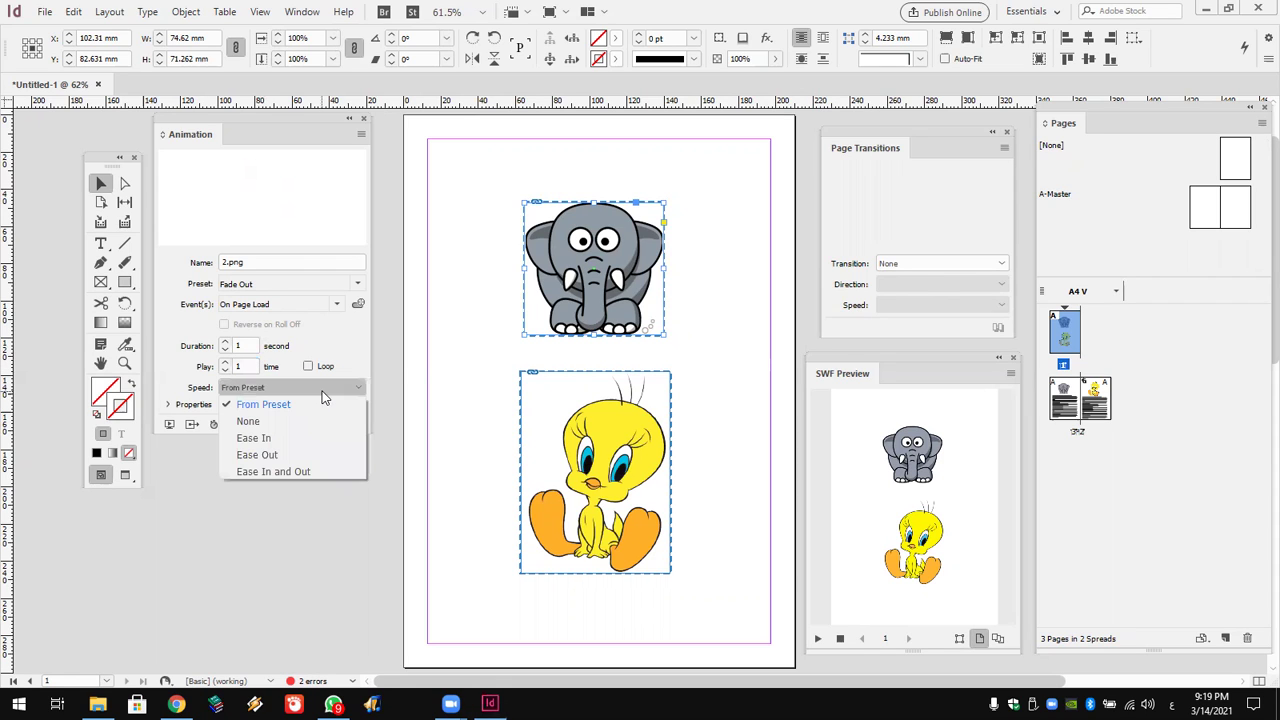
left_click(321, 439)
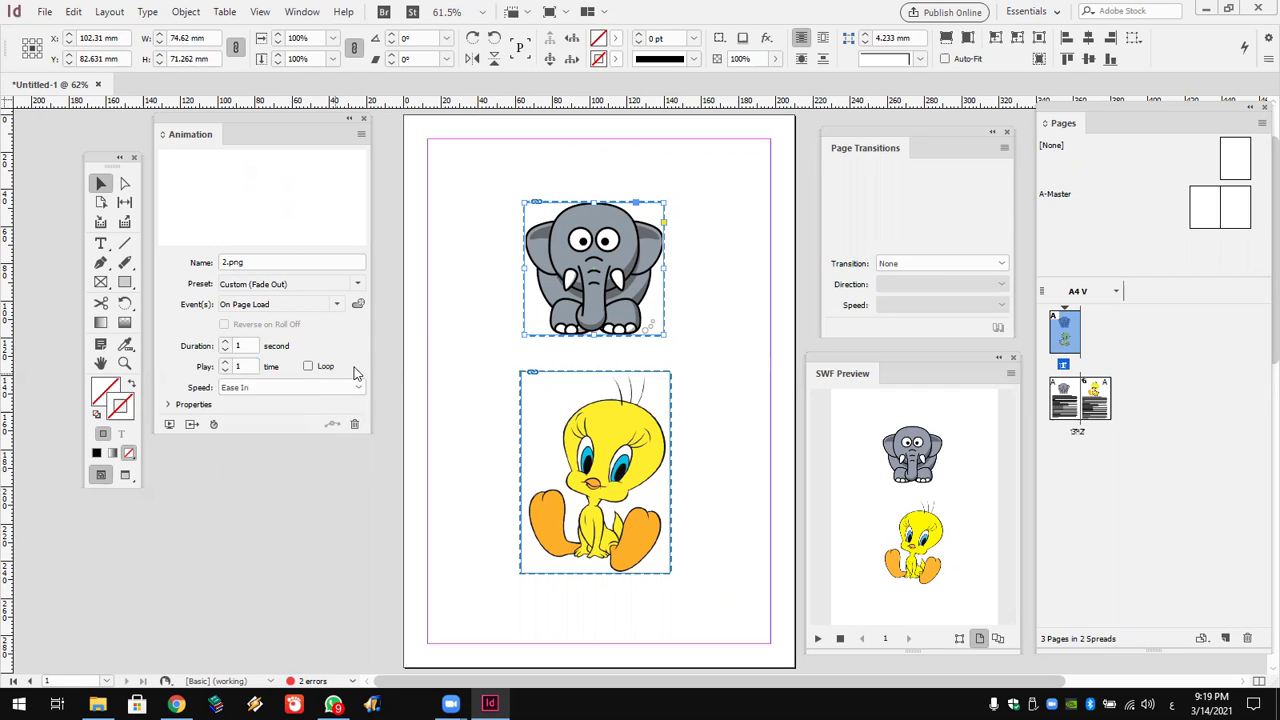
Apply the Rotate 180° CW animation preset to the yellow bird image on the first page.
left_click(617, 448)
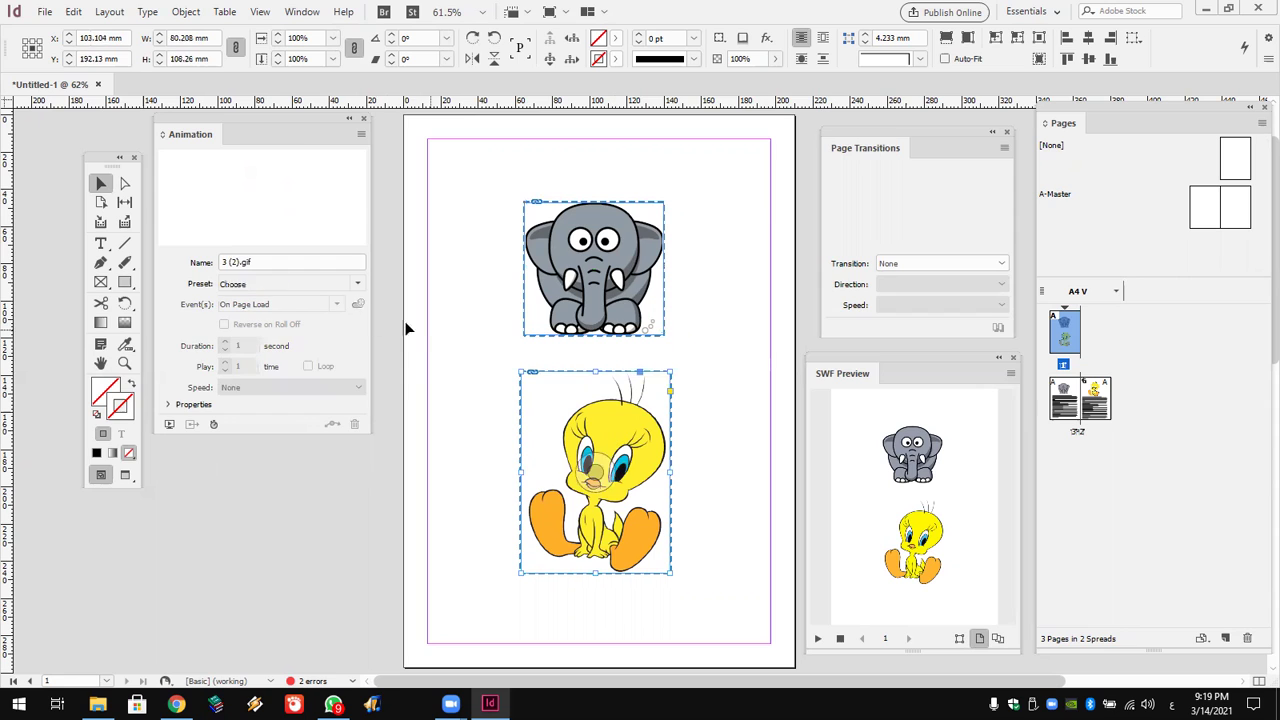
left_click(358, 286)
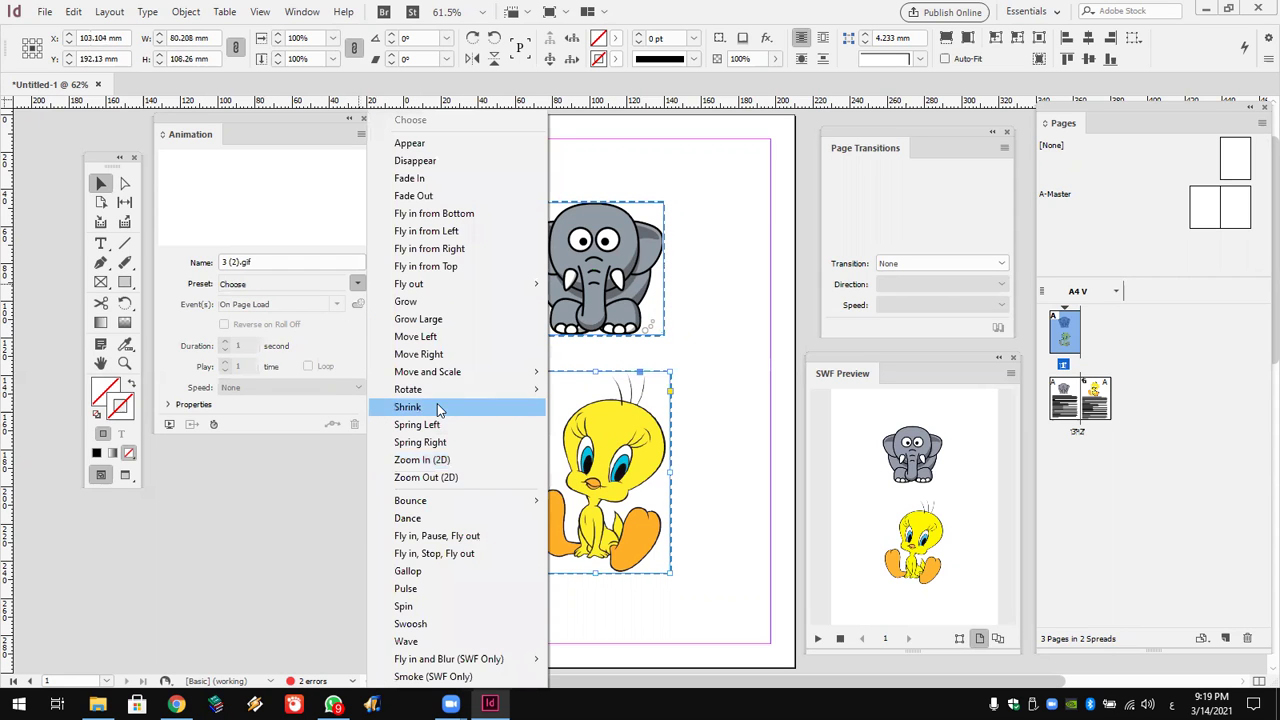
mouse_move(436, 392)
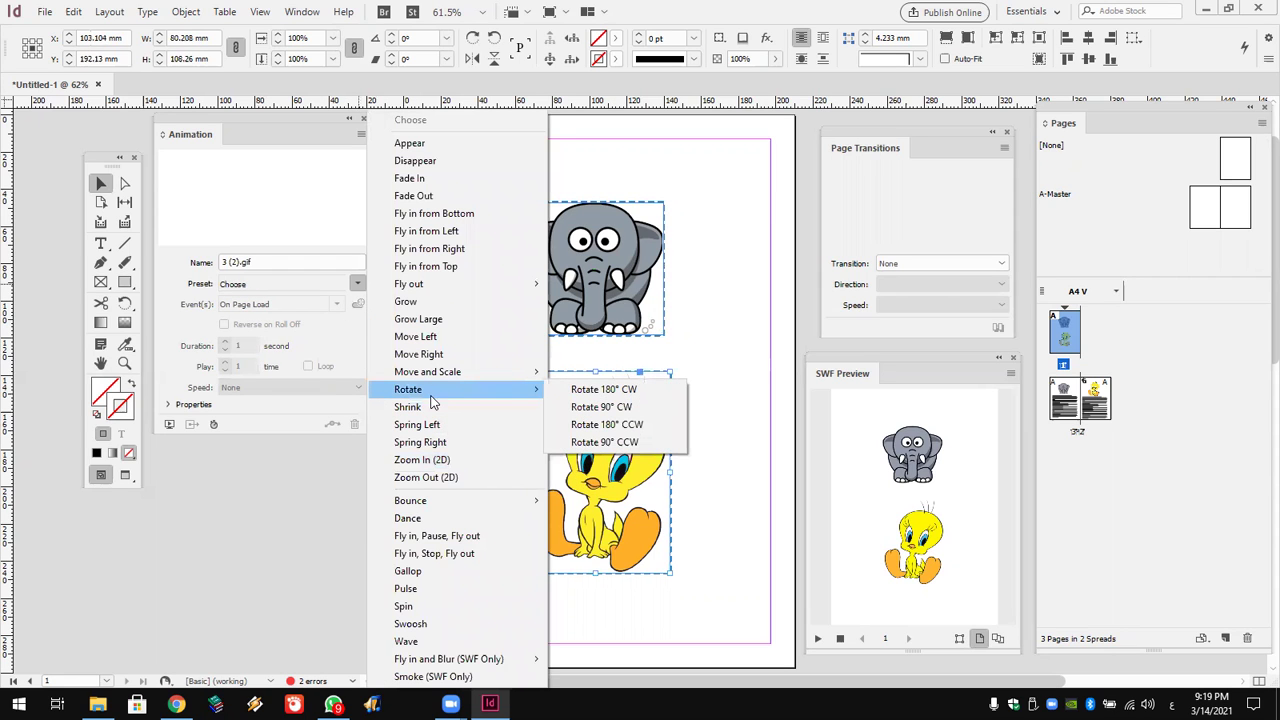
left_click(557, 391)
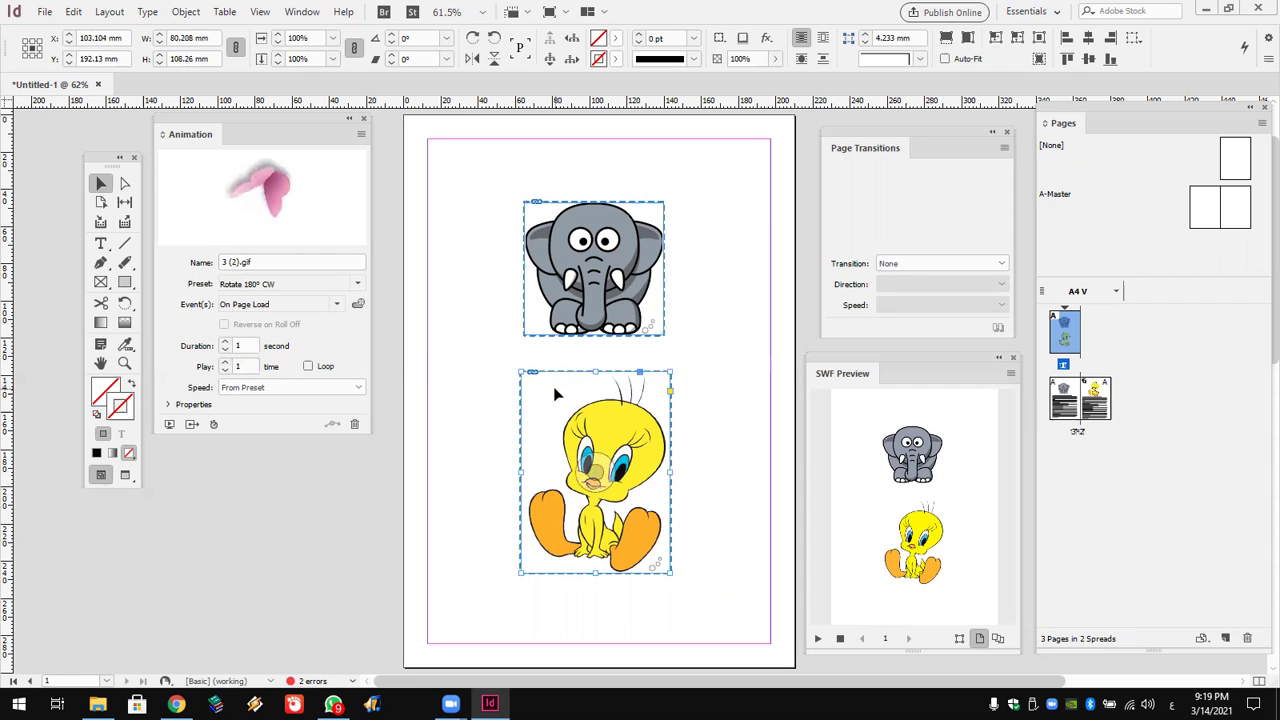
Keep the bird's animation on page load, playing once, and set its speed to Ease In and Out.
left_click(338, 308)
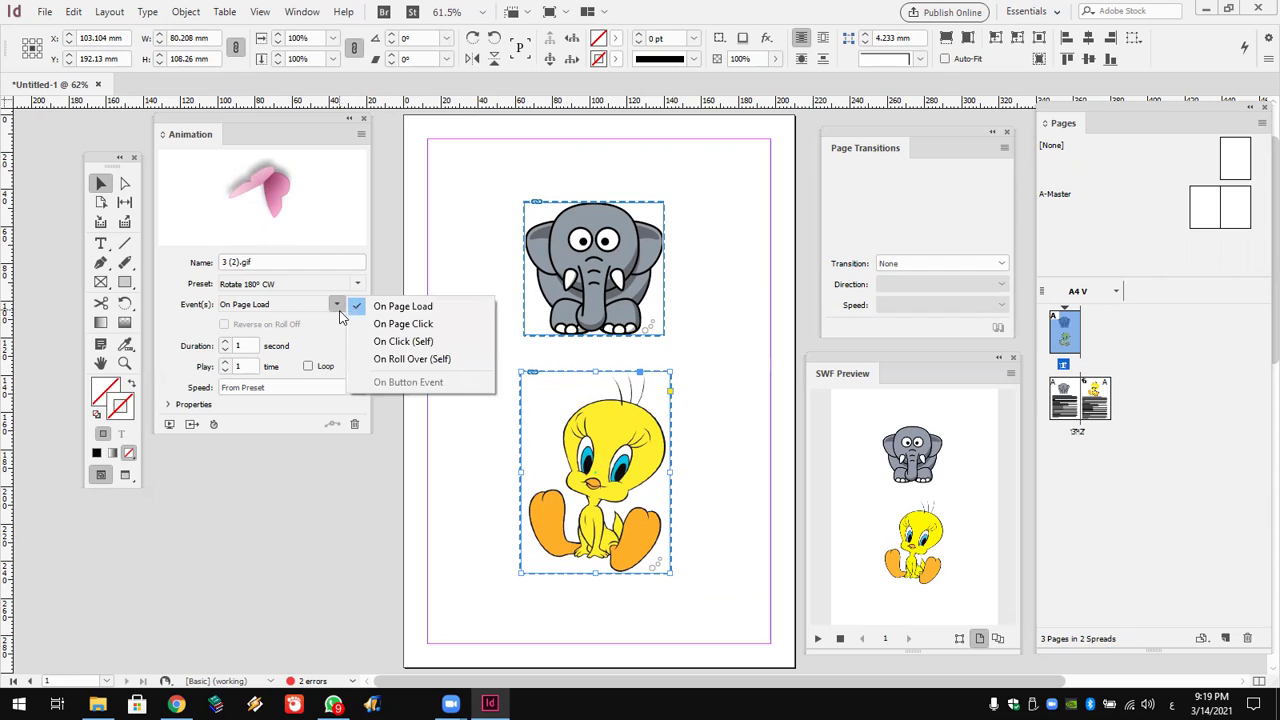
left_click(249, 340)
left_click(251, 365)
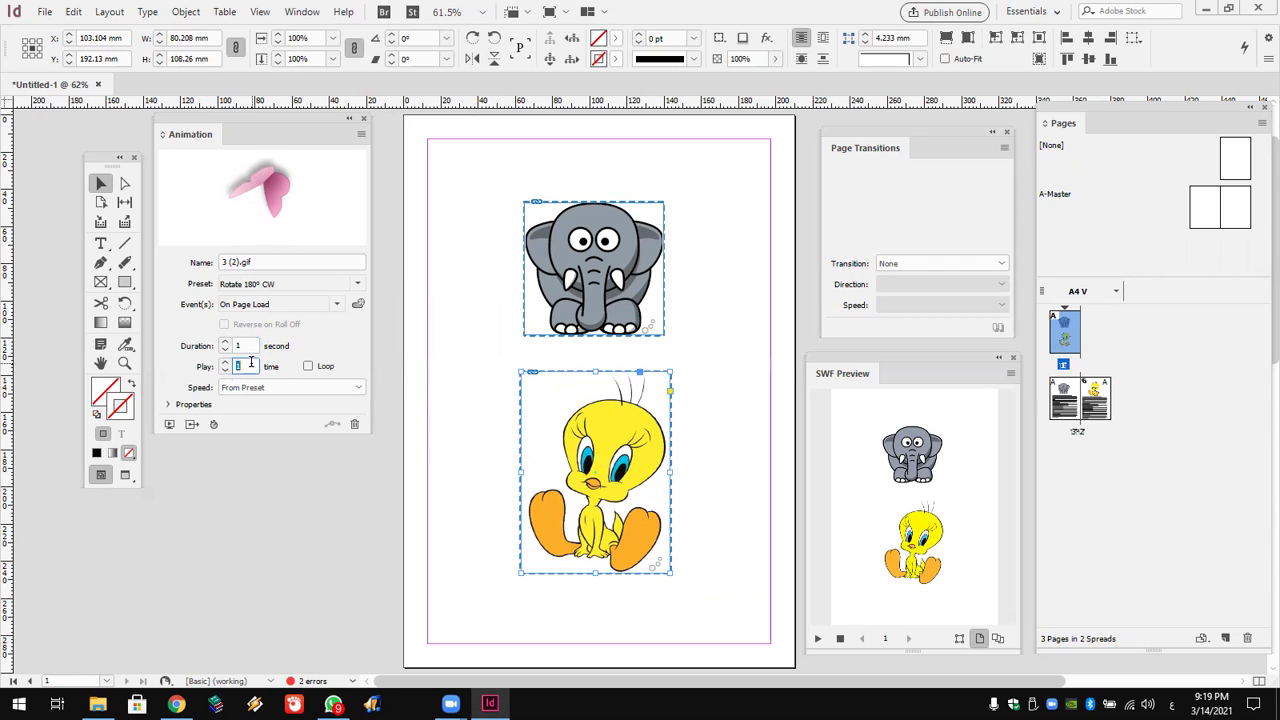
left_click(275, 388)
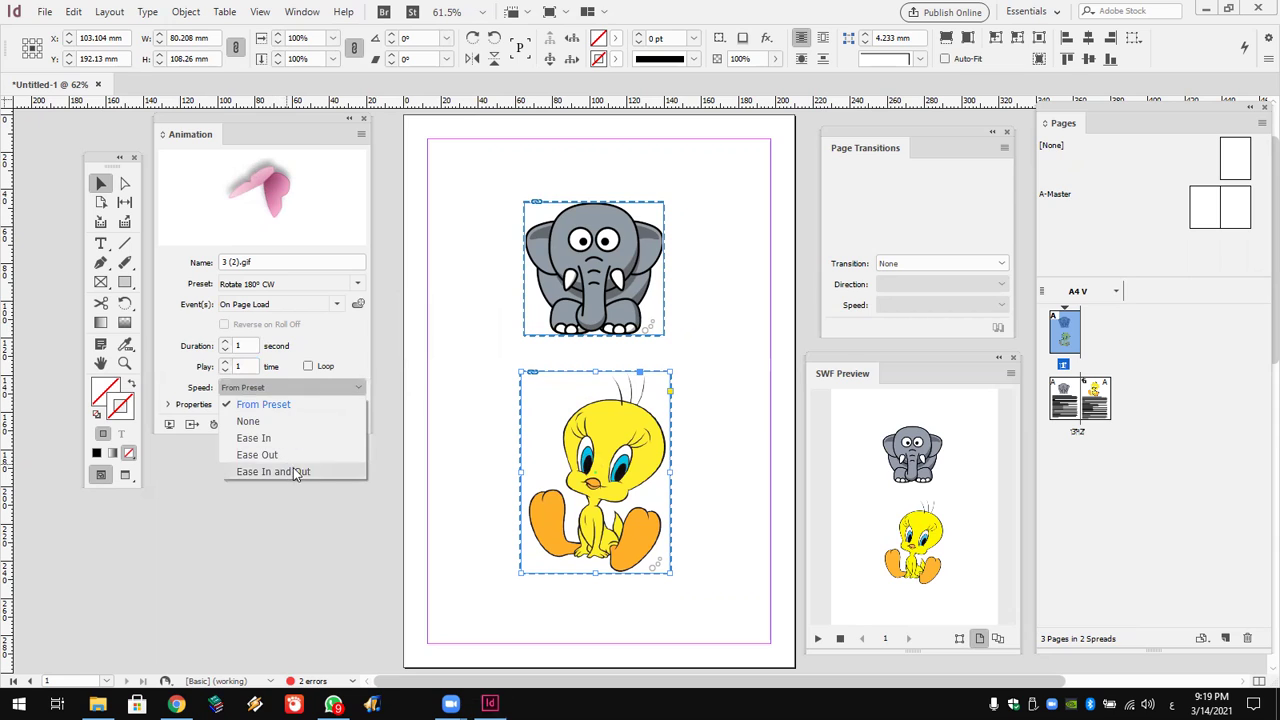
left_click(320, 469)
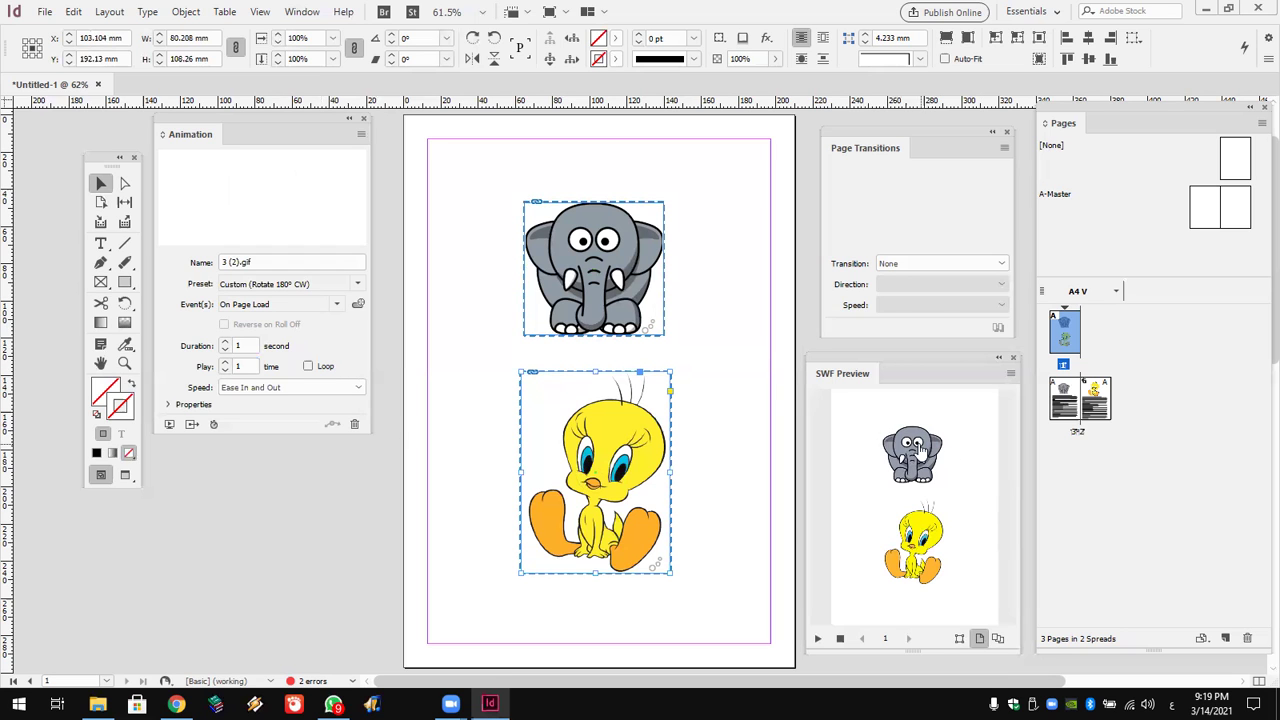
Apply the Bounce Right (medium) animation preset to the elephant image above the text on the elephant page.
scroll(745, 410, "down", 15)
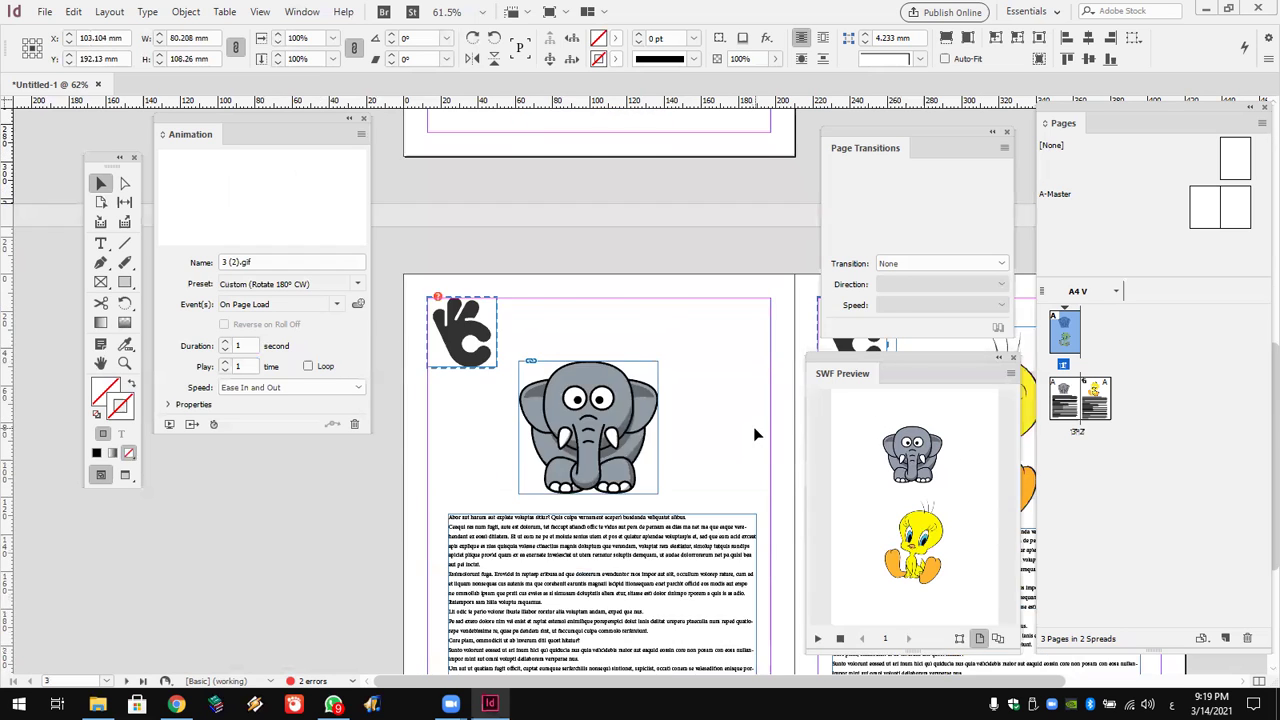
scroll(760, 410, "up", 2)
left_click(588, 300)
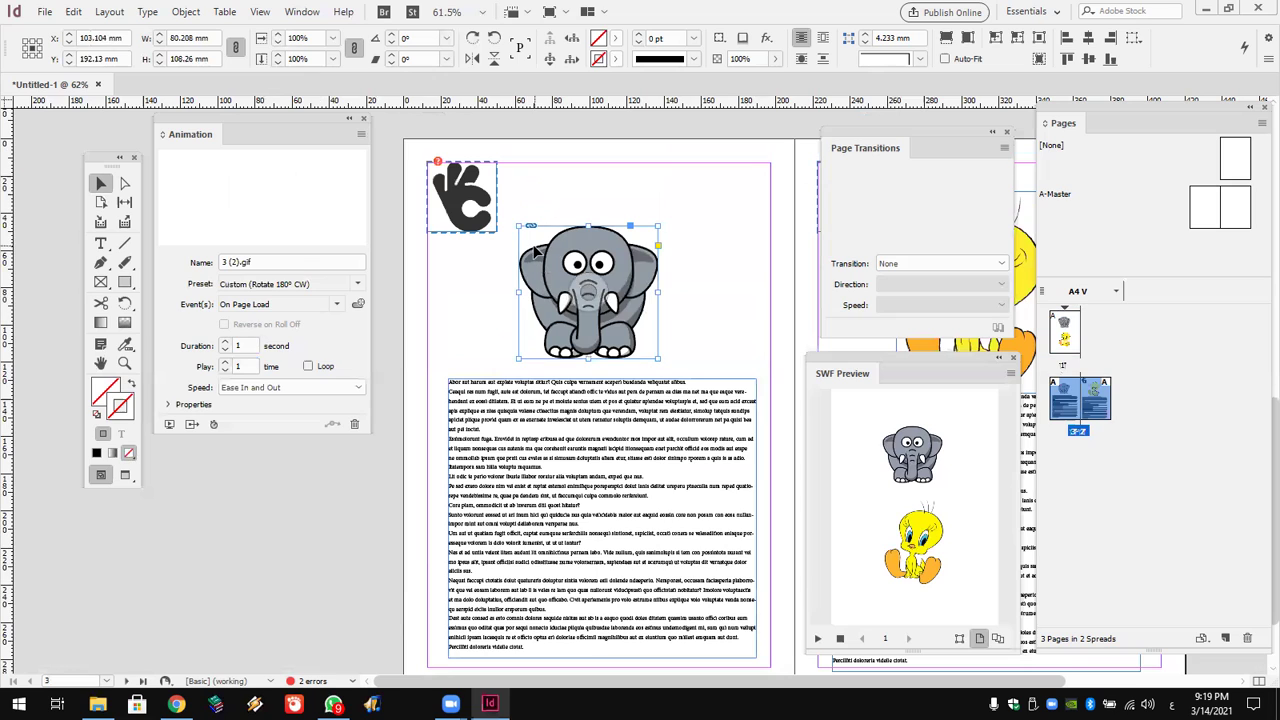
left_click(357, 284)
mouse_move(430, 500)
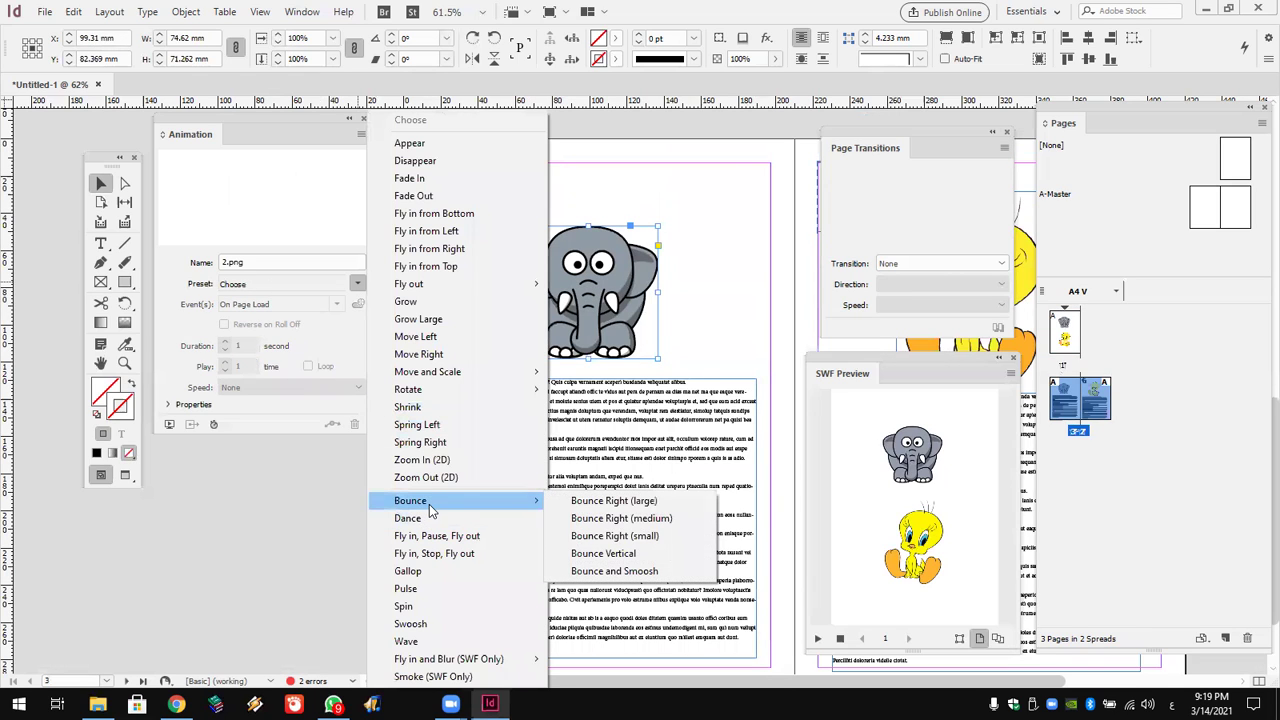
left_click(660, 518)
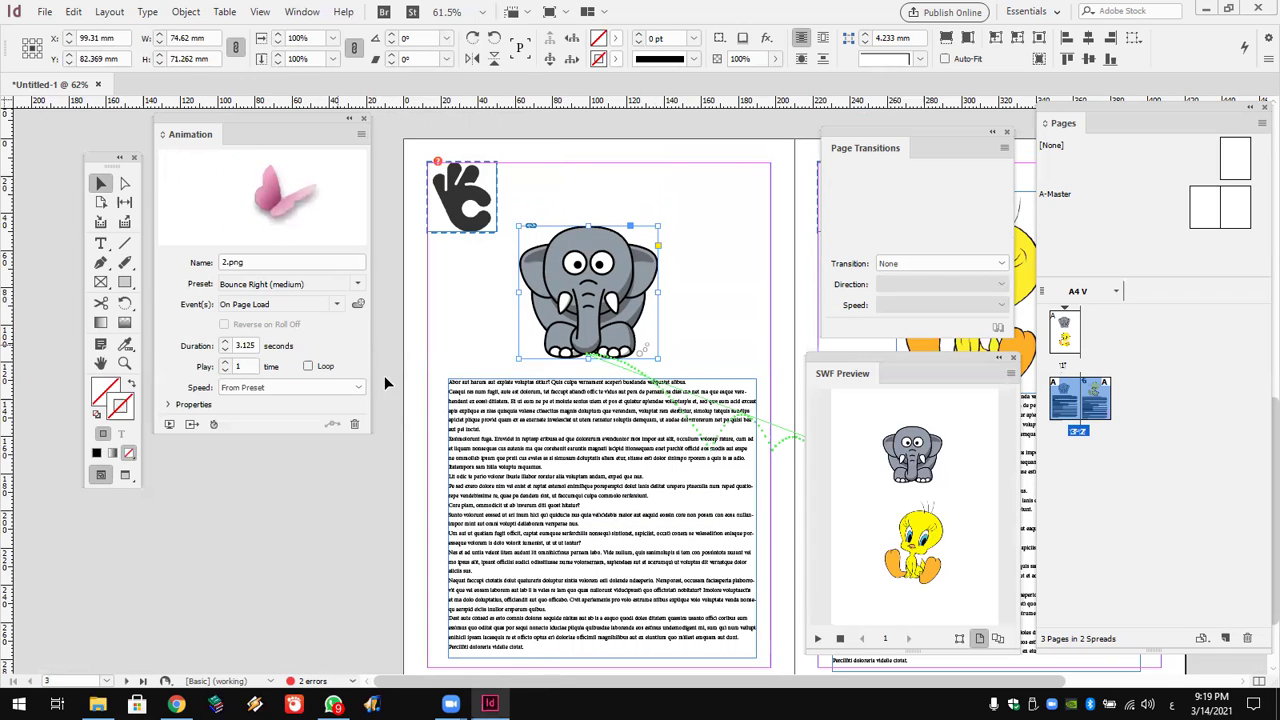
Apply the Pulse animation preset to the text frame below the elephant on the elephant page.
left_click(538, 414)
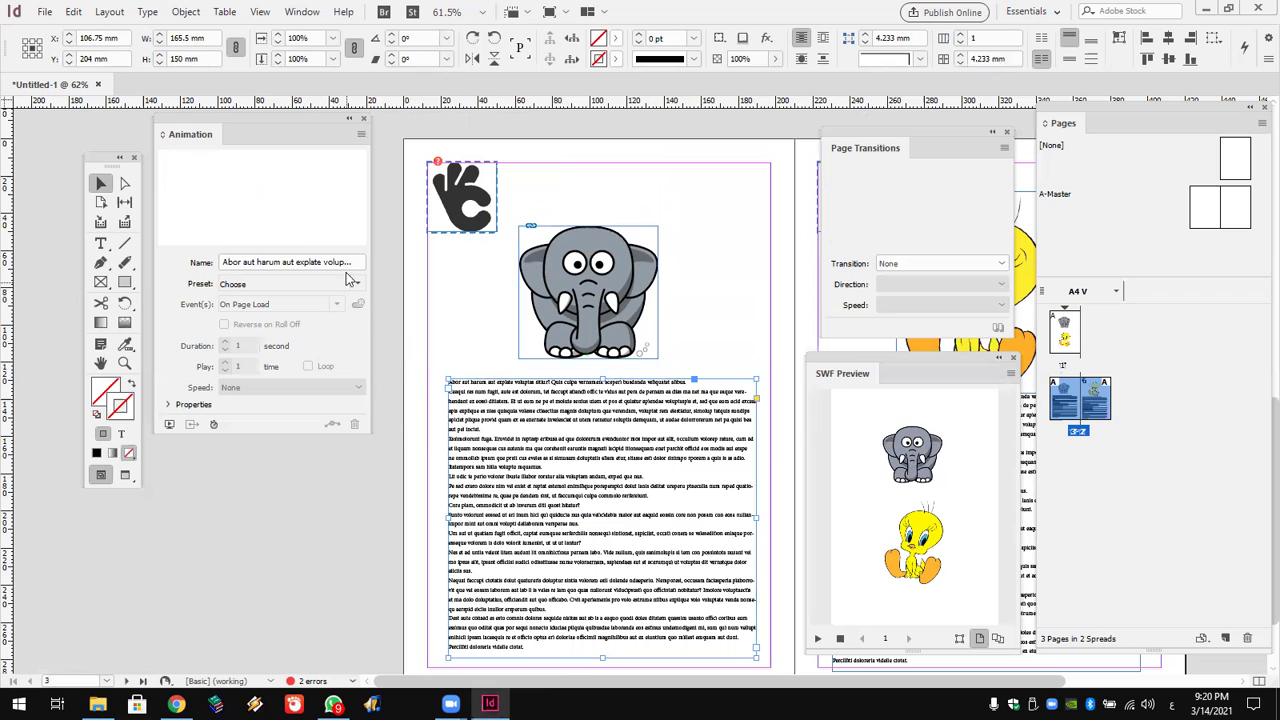
left_click(357, 284)
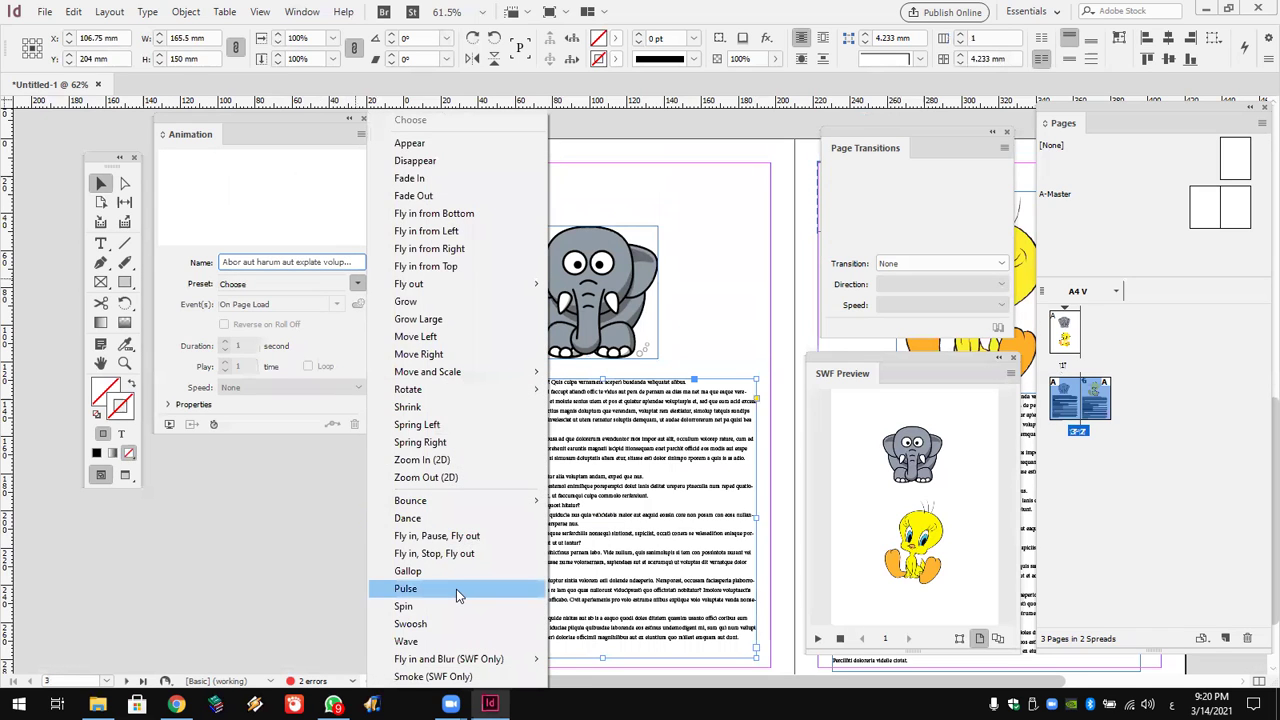
left_click(458, 592)
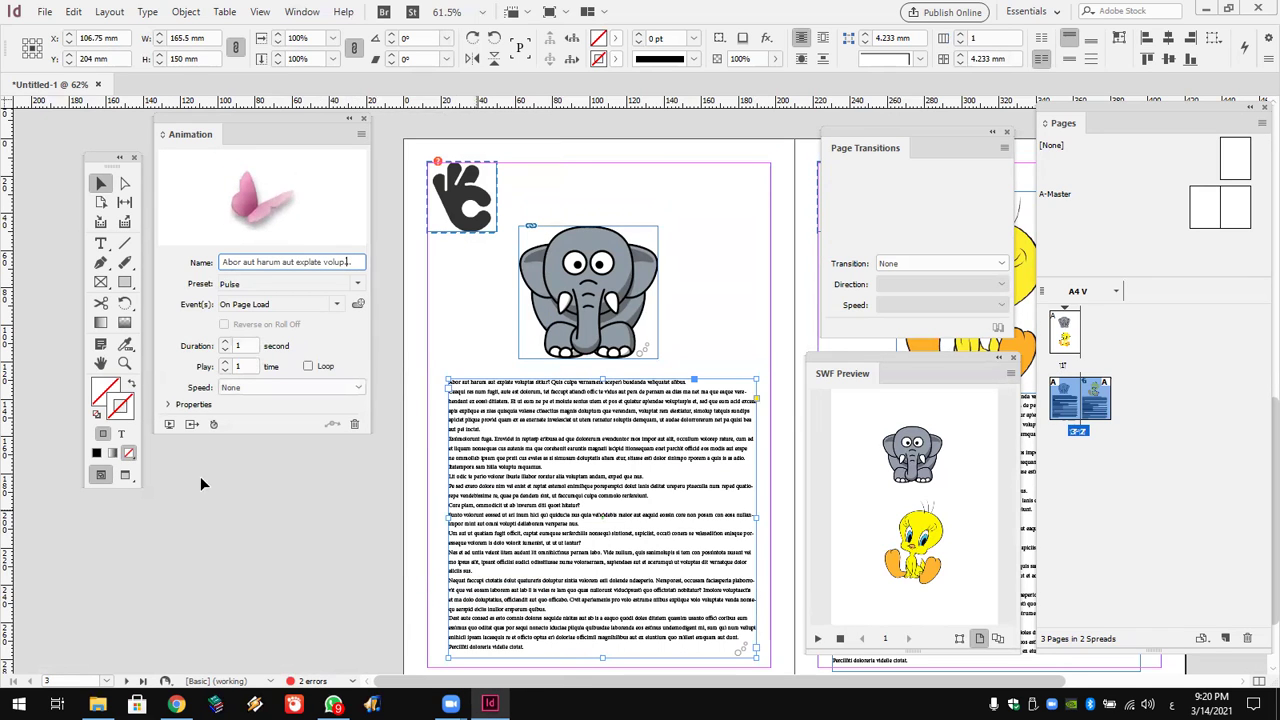
Apply the Grow Large animation preset to the yellow bird image on the facing page.
left_click(100, 363)
left_click_drag(592, 530, 314, 528)
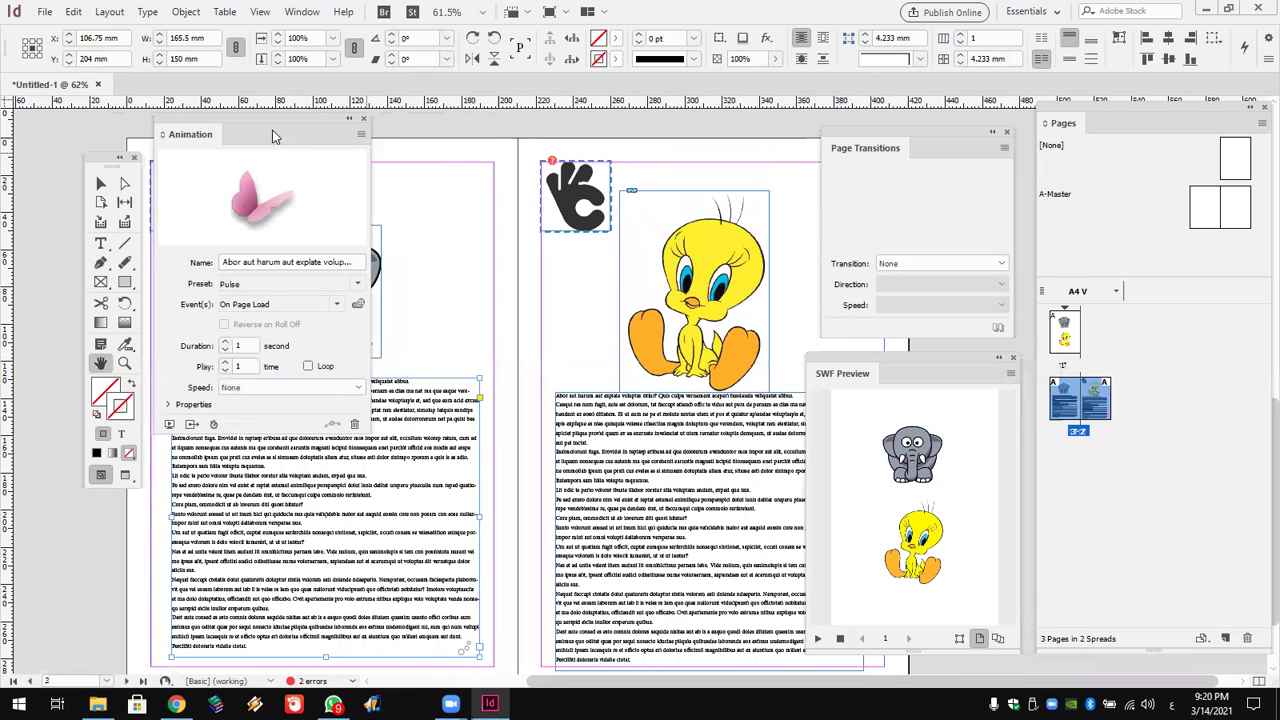
left_click(100, 183)
left_click(672, 236)
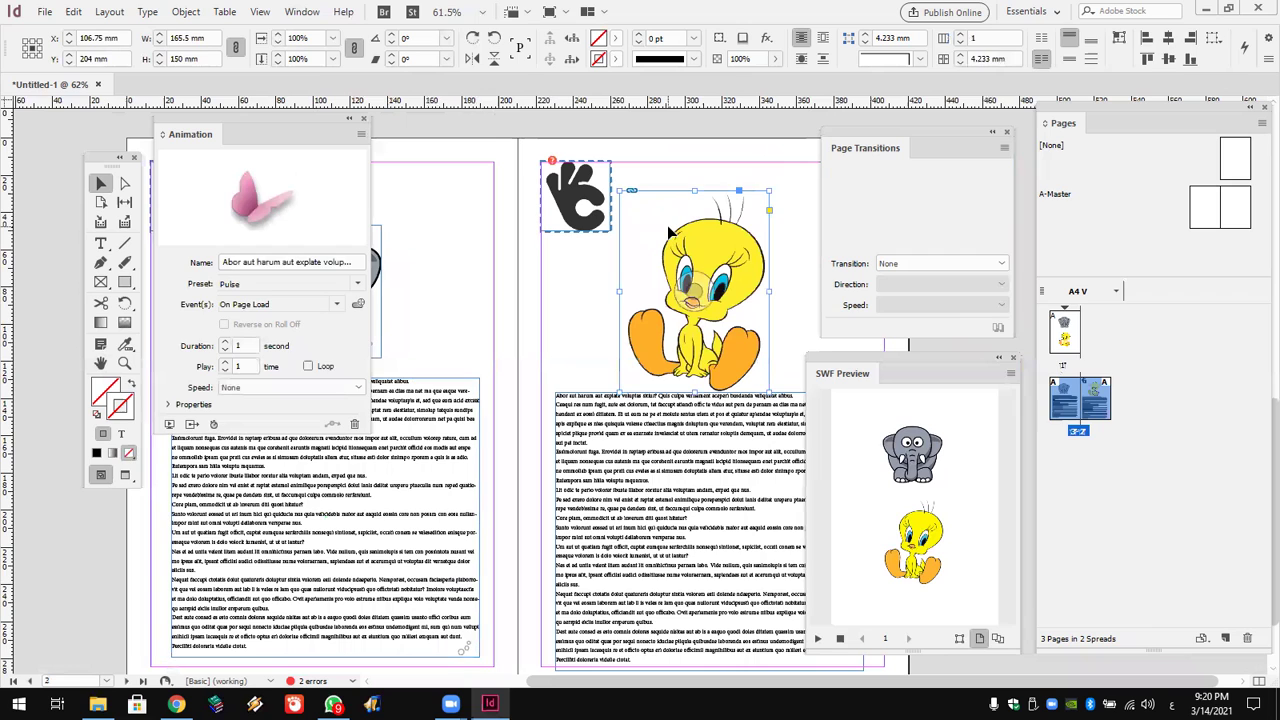
left_click(356, 284)
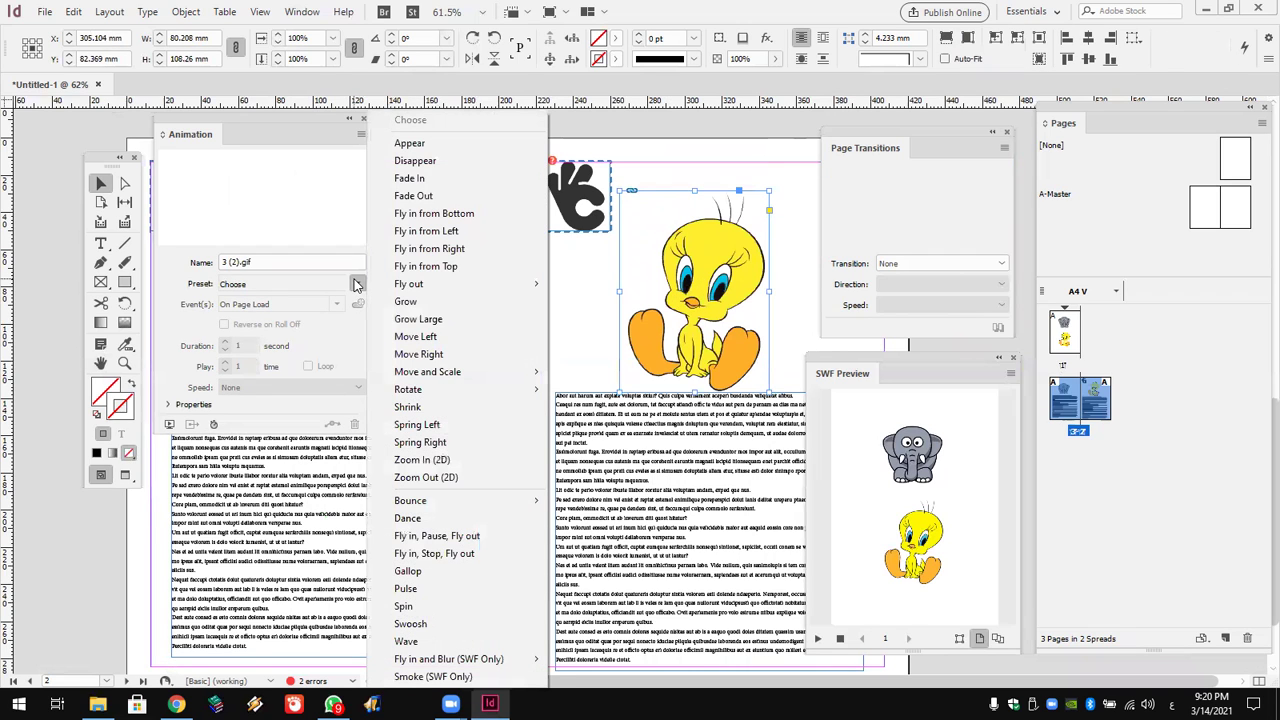
left_click(390, 320)
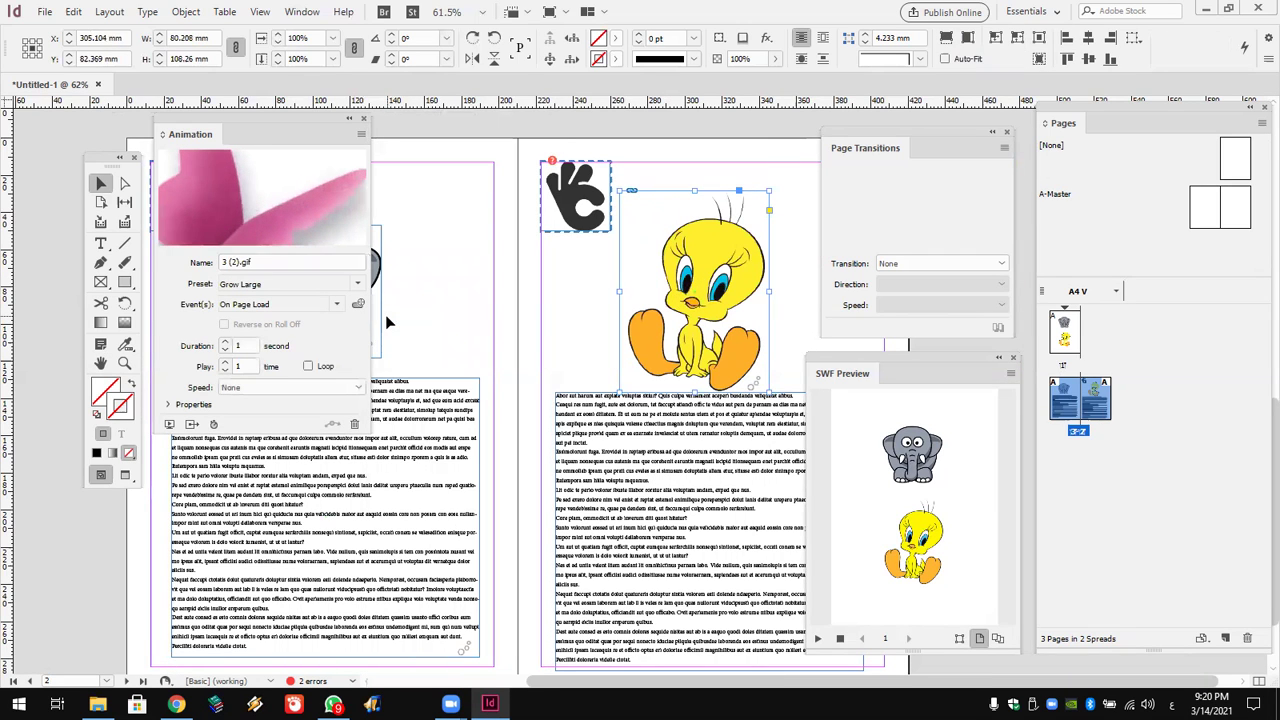
Apply the Fly in, Stop, Fly out animation preset to the text frame below the yellow bird.
left_click(623, 458)
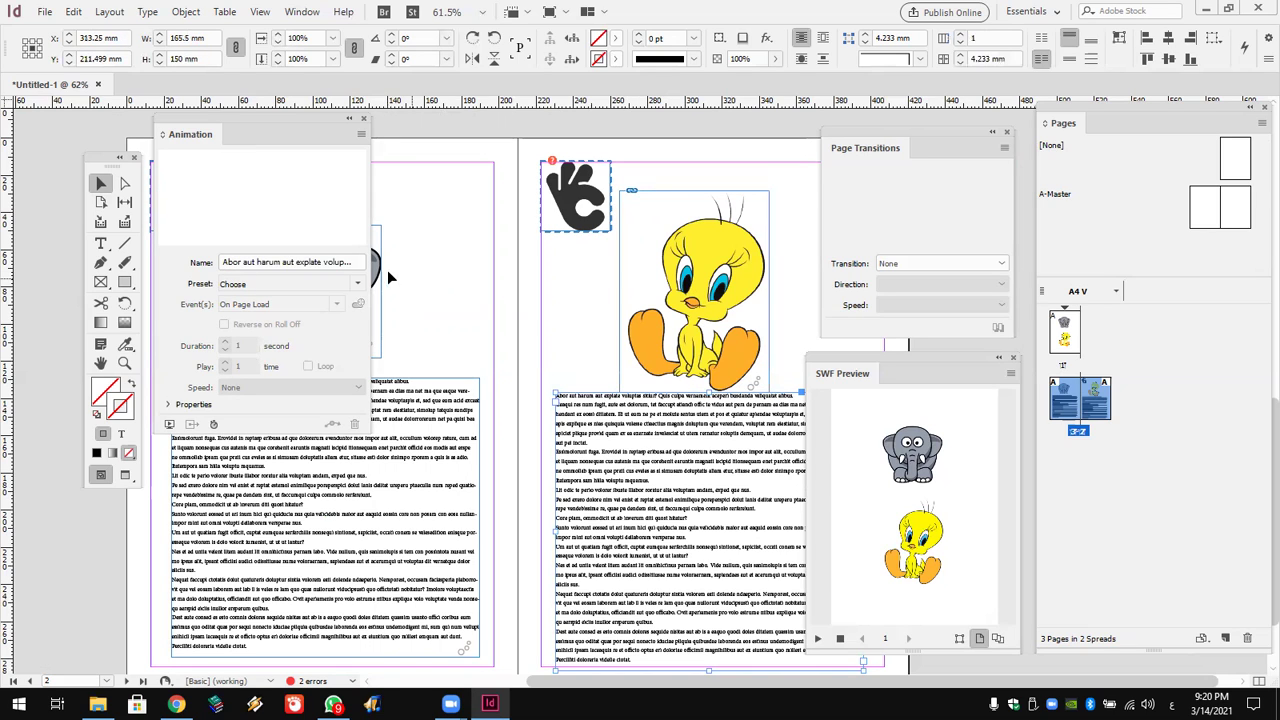
left_click(357, 284)
left_click(425, 551)
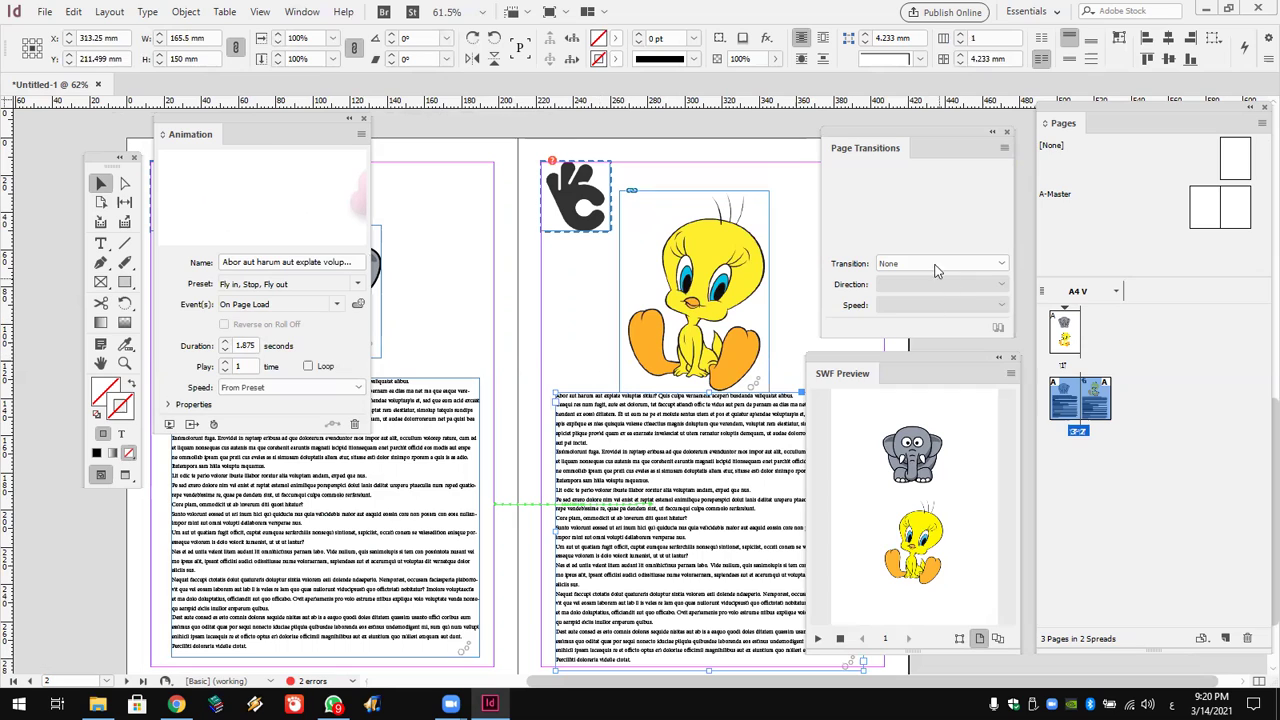
Apply the Split page transition to the selected two-page spread, keeping the Horizontal In direction and Medium speed.
left_click_drag(940, 149, 912, 127)
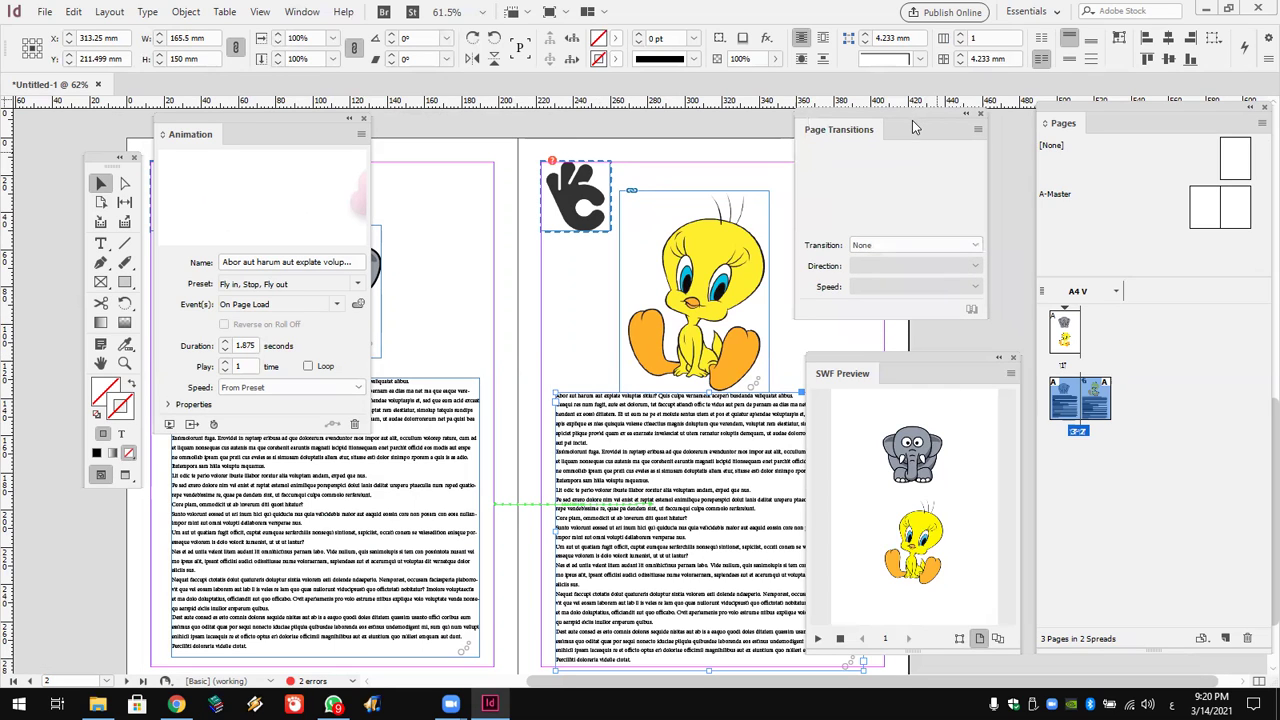
left_click(938, 248)
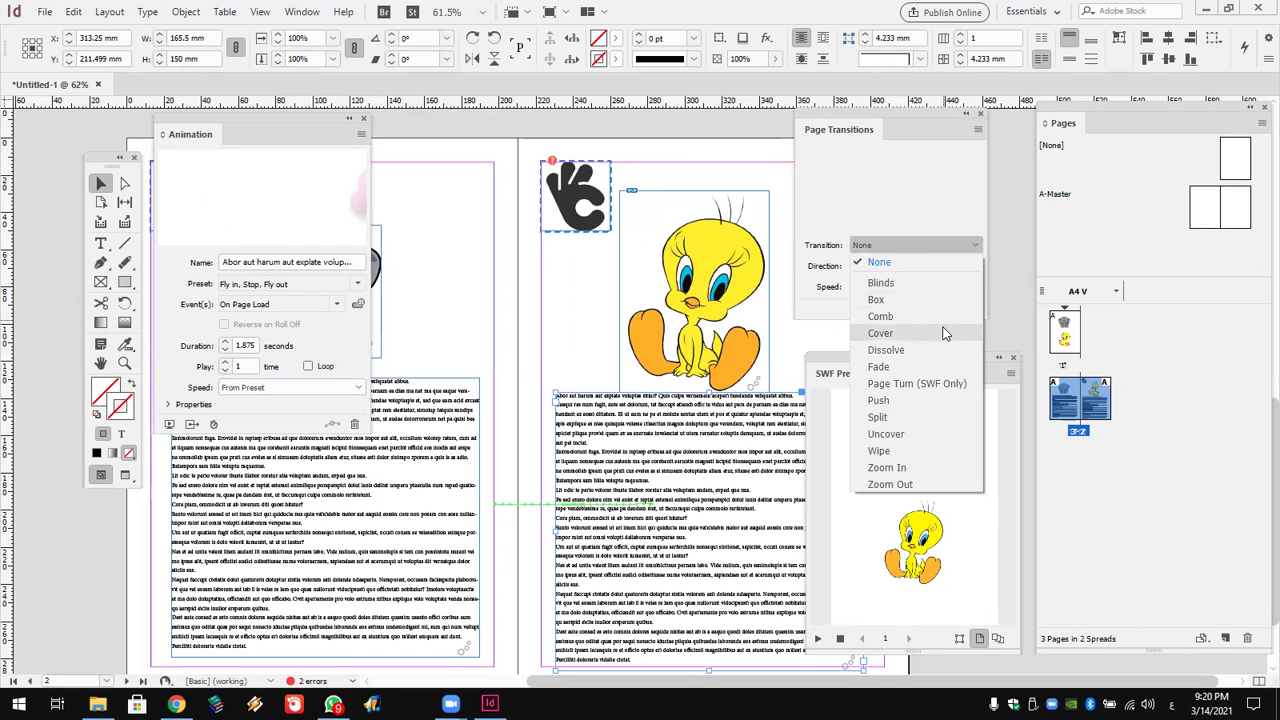
left_click(942, 417)
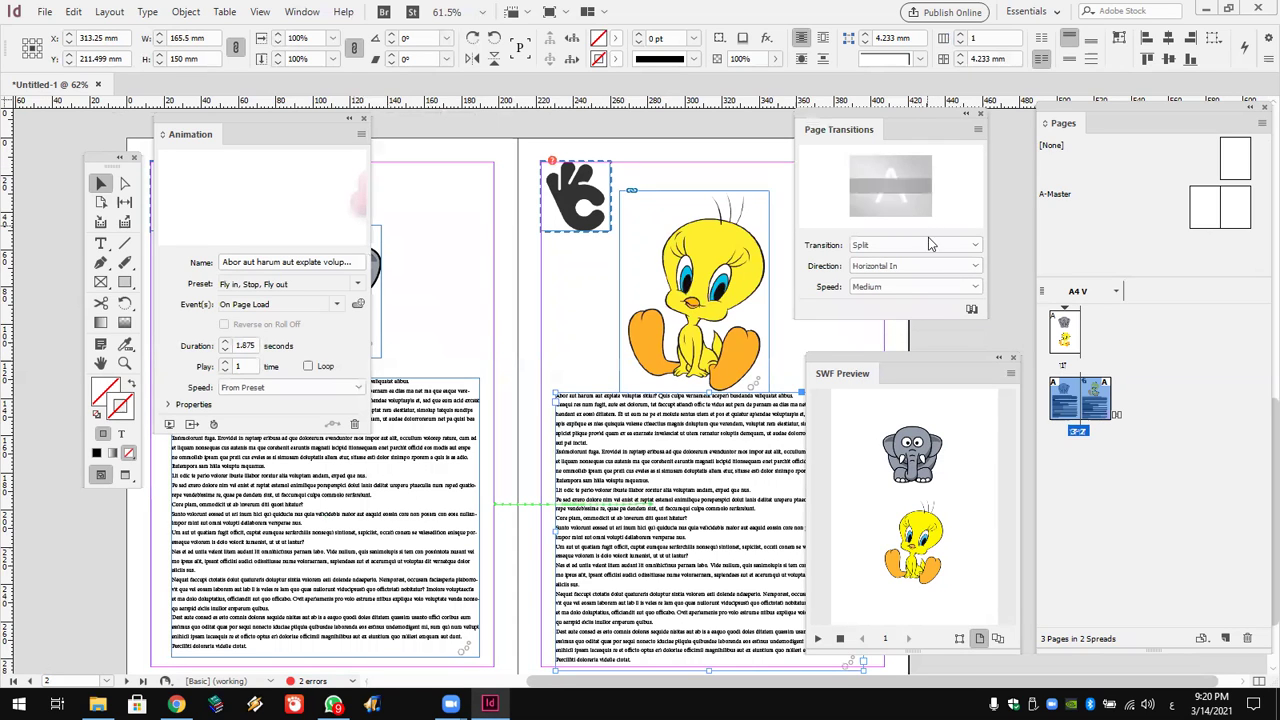
left_click(936, 277)
left_click(938, 279)
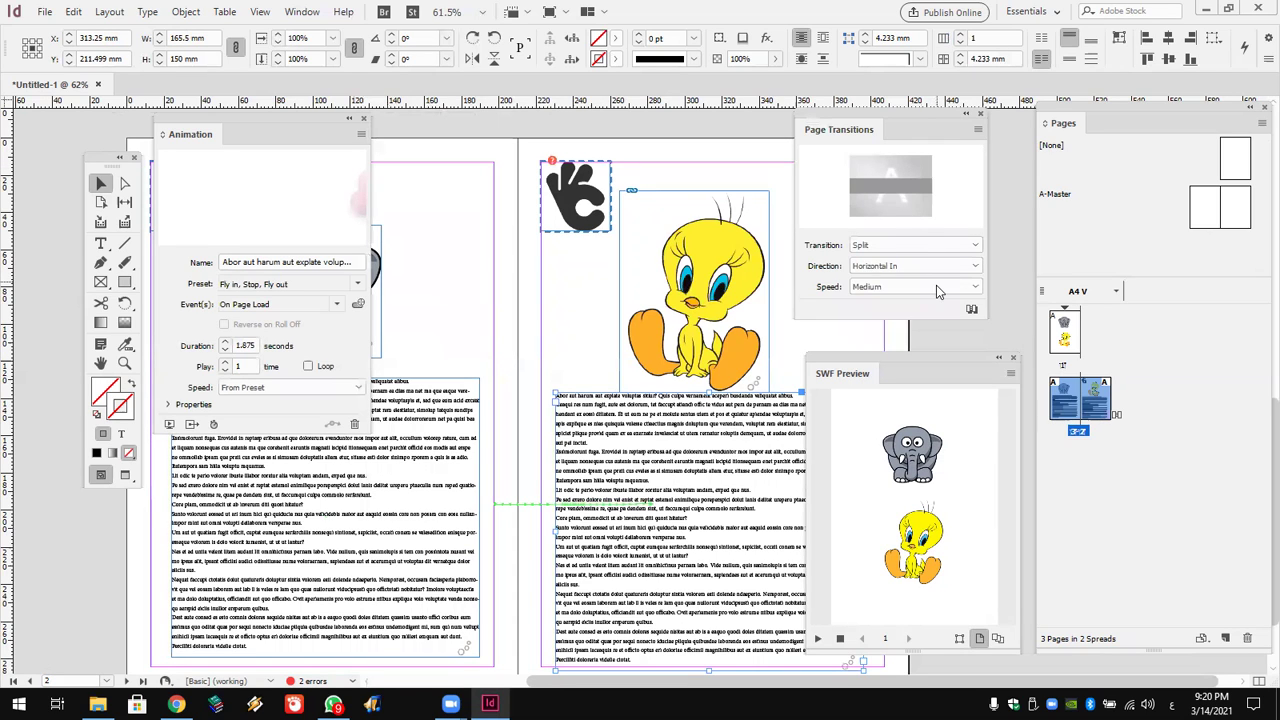
left_click(936, 288)
left_click(936, 286)
Enlarge the SWF preview and play the page animations and transition in it.
left_click_drag(950, 374, 846, 343)
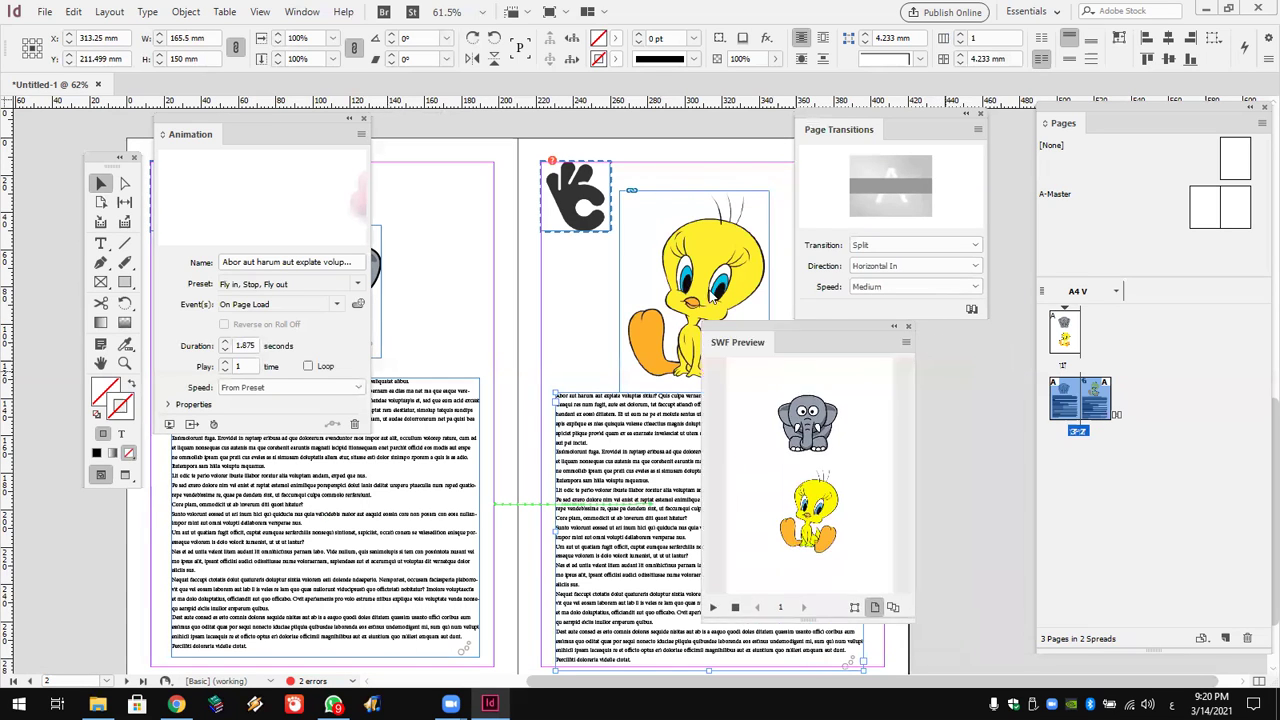
left_click_drag(745, 342, 488, 142)
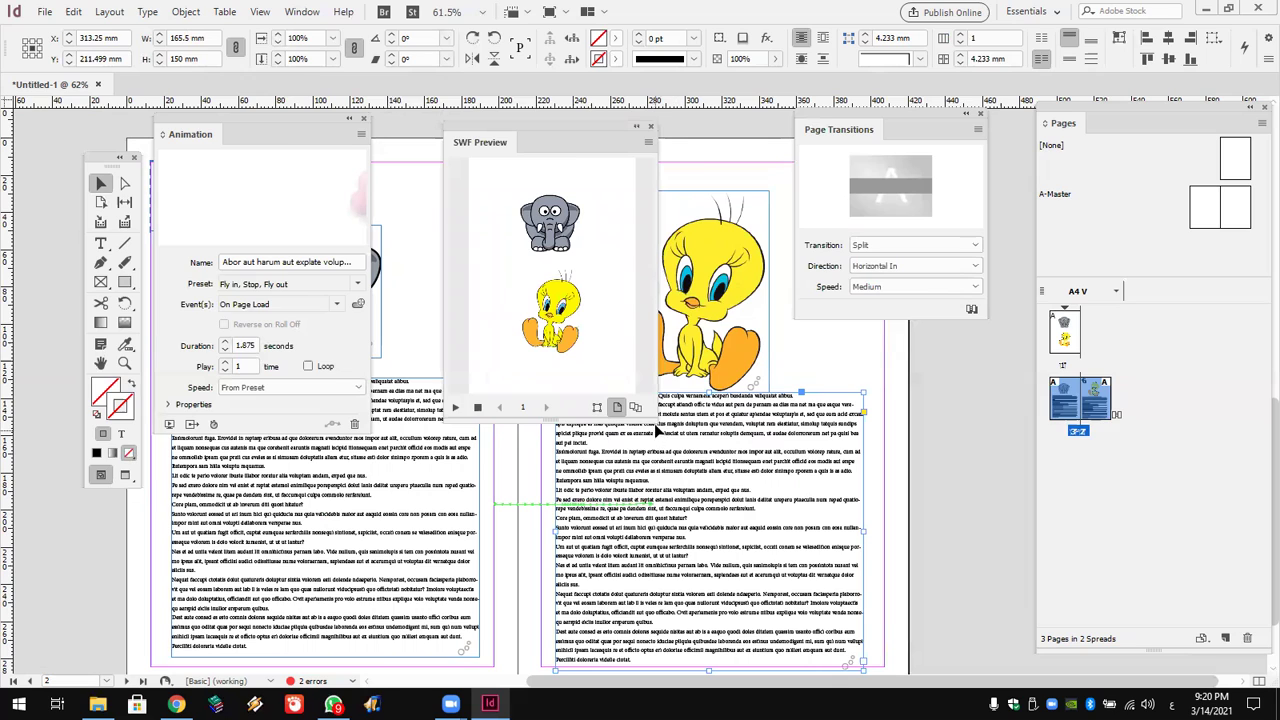
left_click_drag(648, 416, 782, 566)
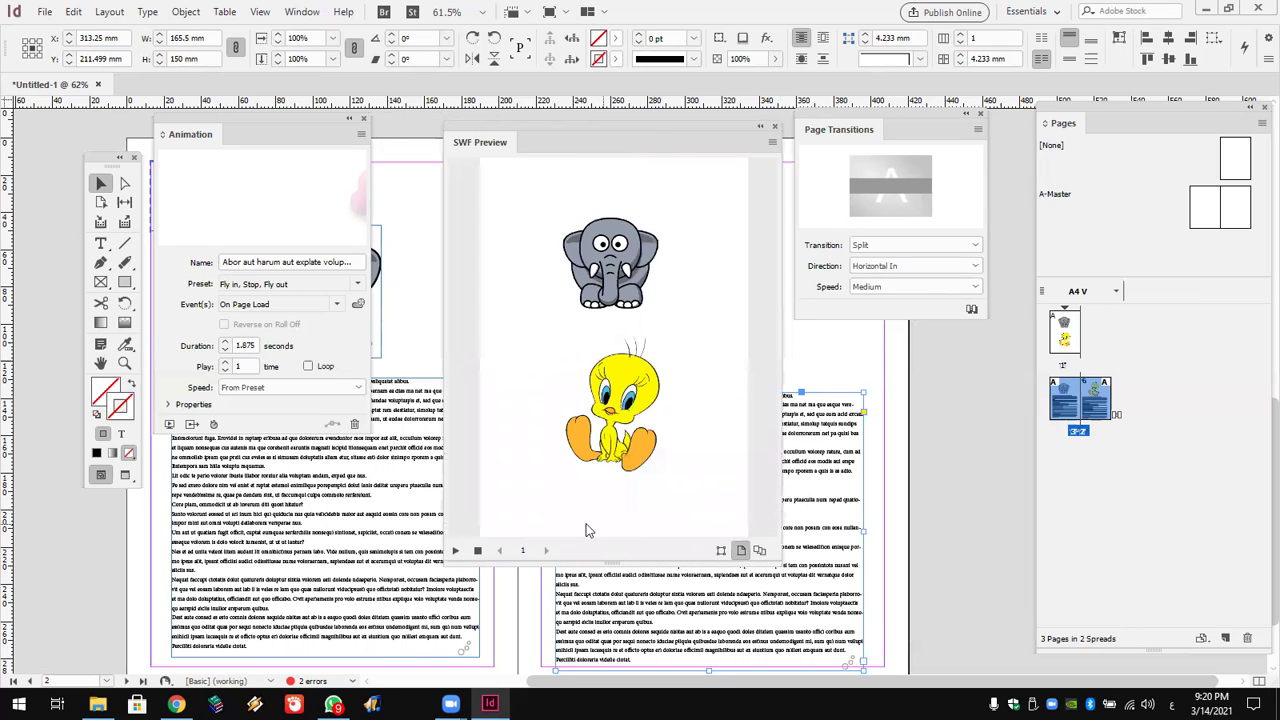
left_click(455, 551)
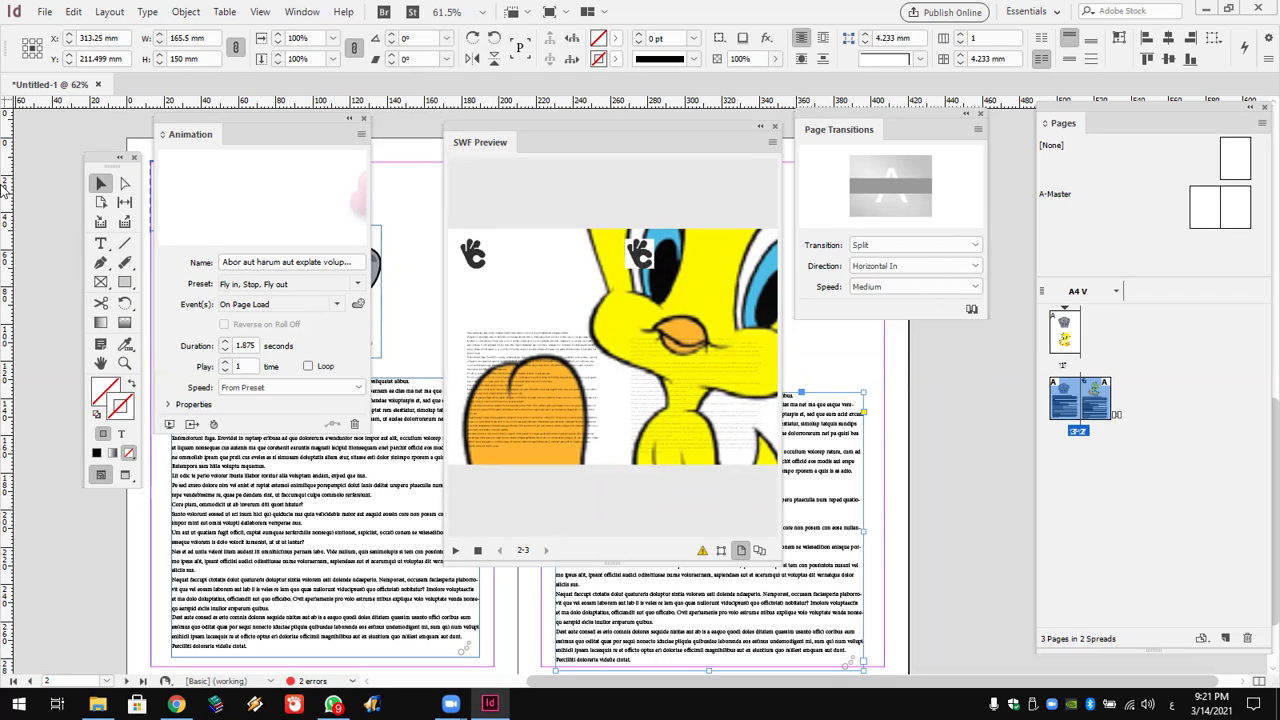
Apply the Shrink animation preset to the elephant image on the first page and choose a different speed for it.
left_click_drag(658, 163, 990, 280)
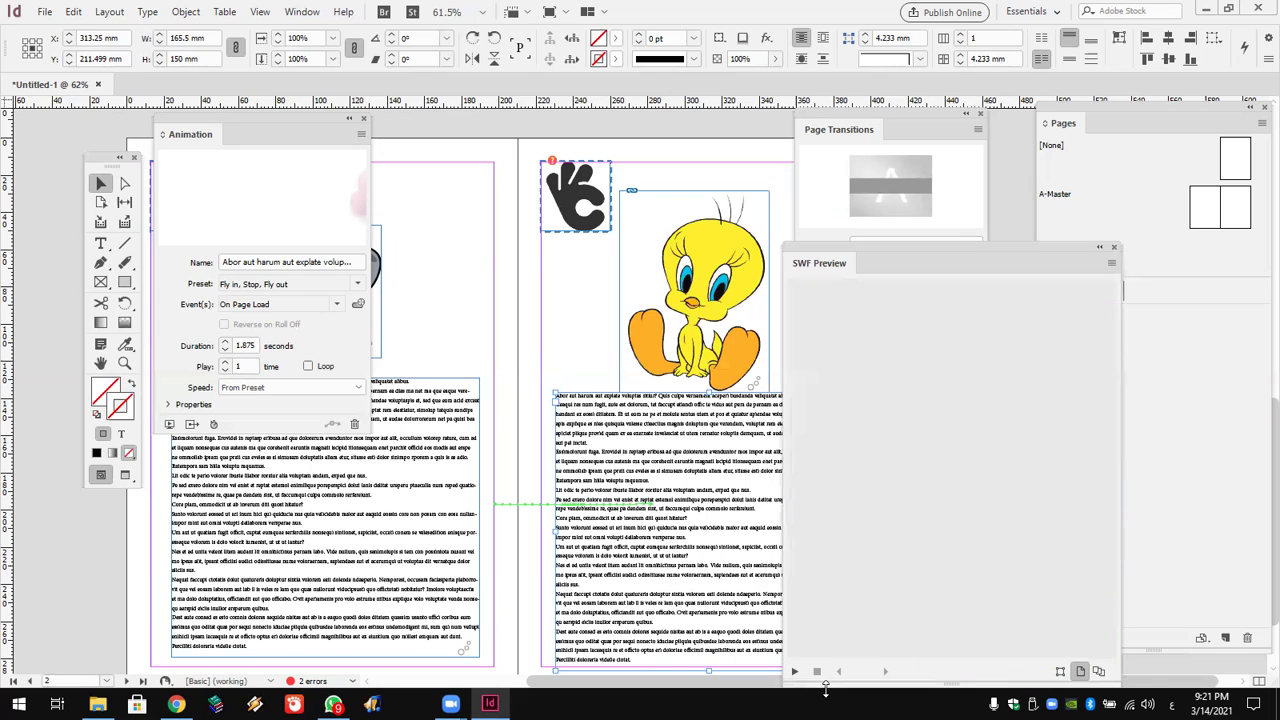
scroll(571, 314, "up", 10)
left_click_drag(333, 137, 670, 134)
left_click(355, 310)
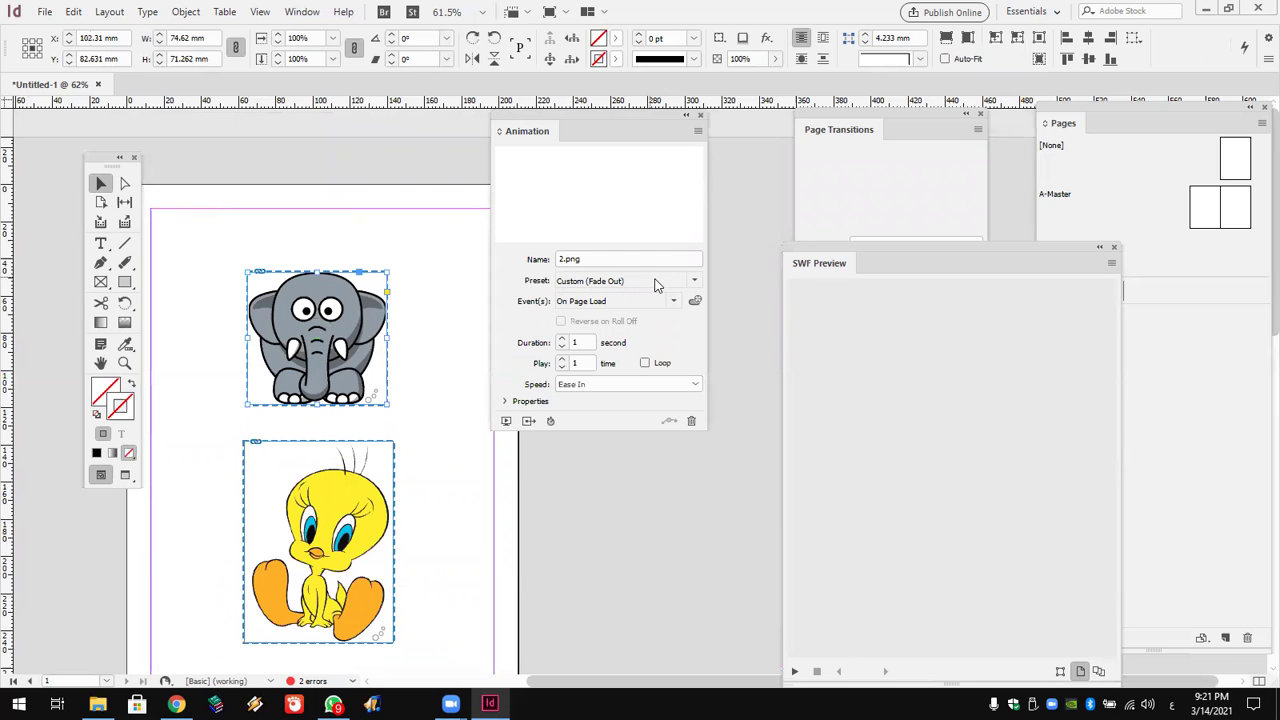
left_click(694, 281)
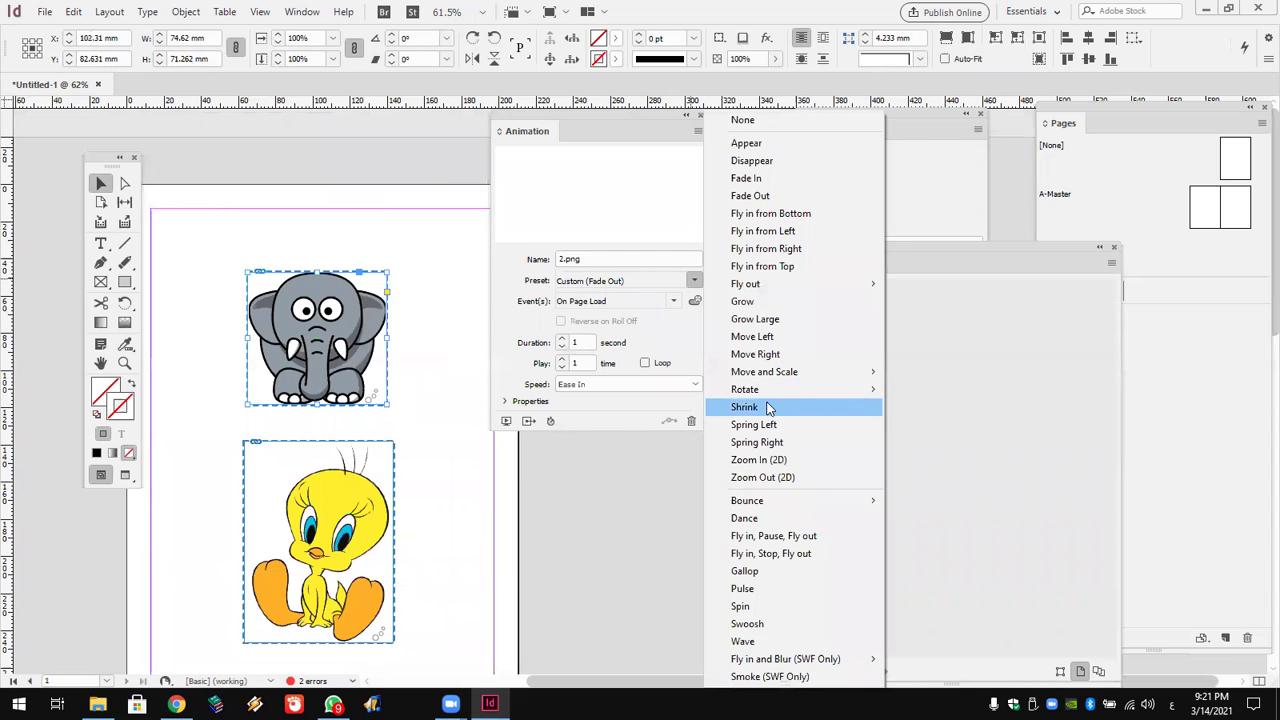
left_click(744, 407)
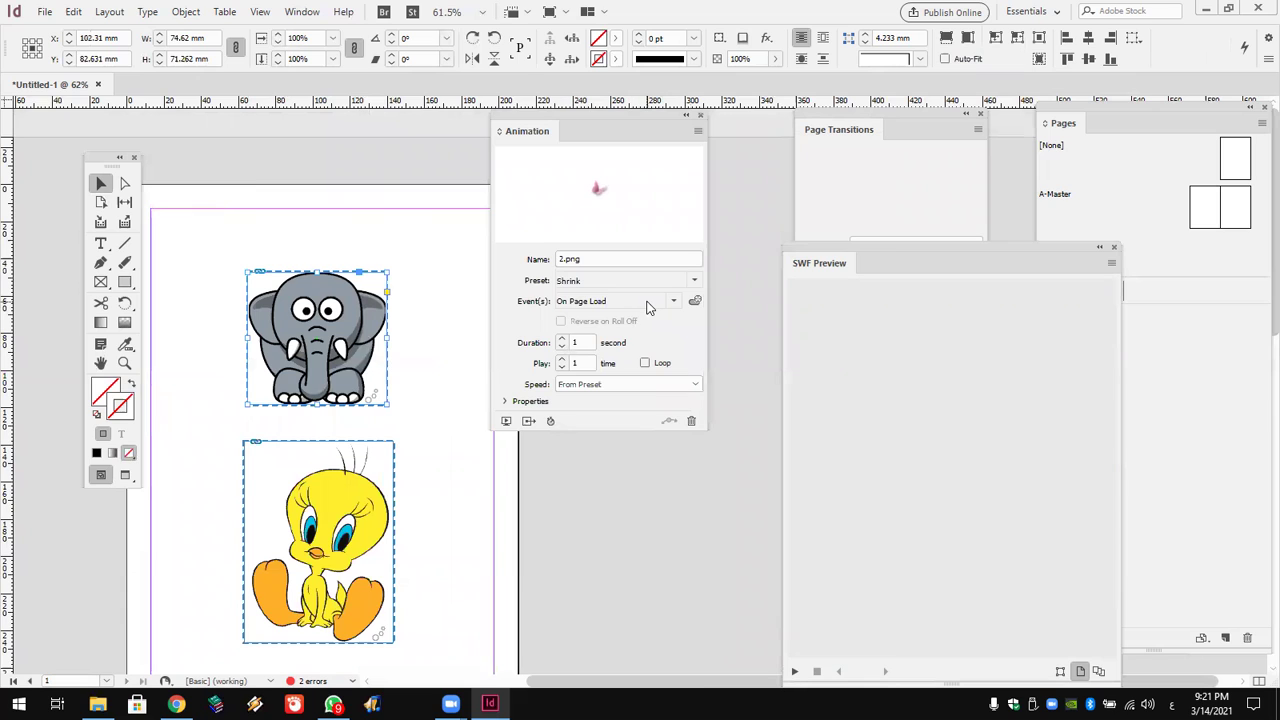
left_click(650, 387)
left_click(643, 434)
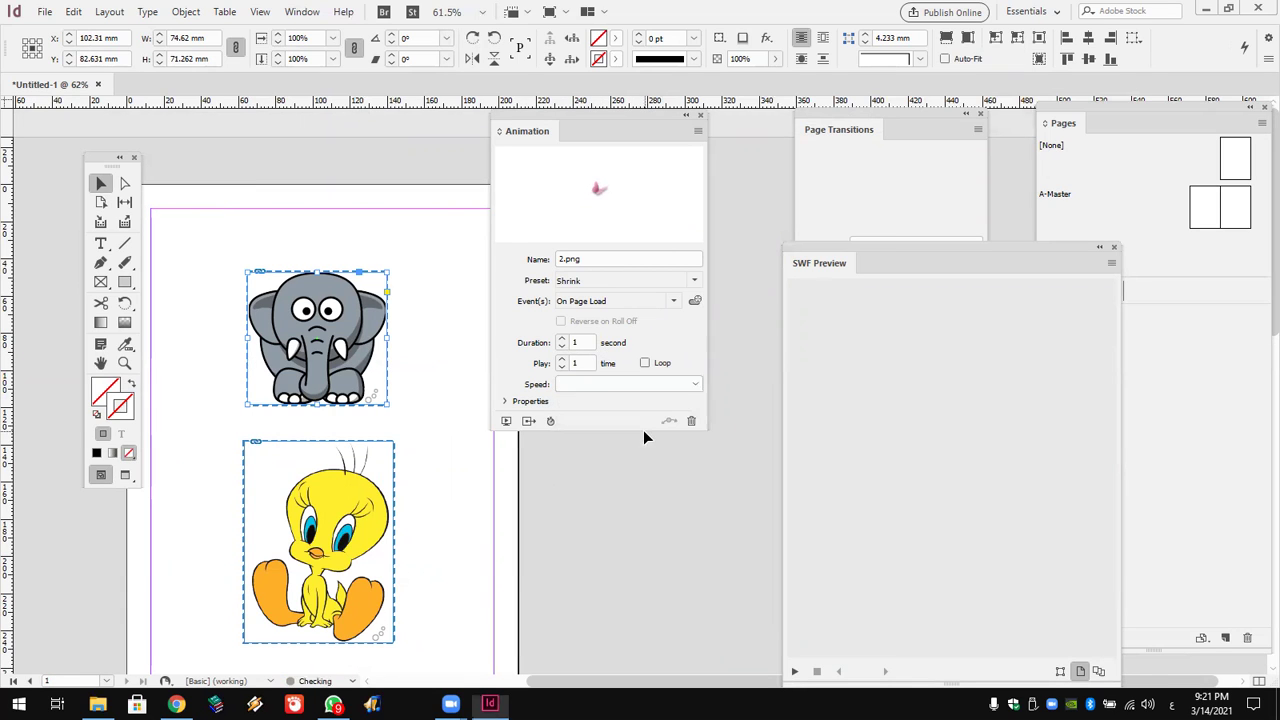
Add the On Roll Over (Self) and On Page Click events to the first page's yellow bird animation.
left_click(365, 490)
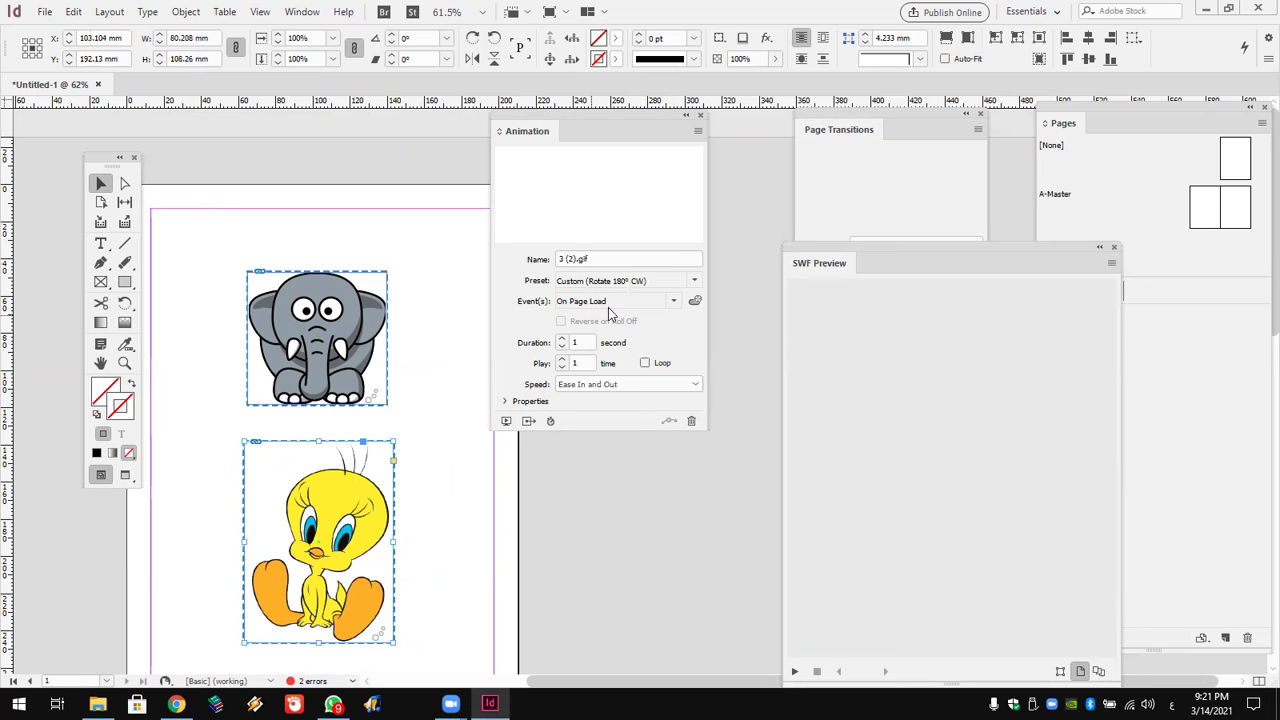
left_click(673, 300)
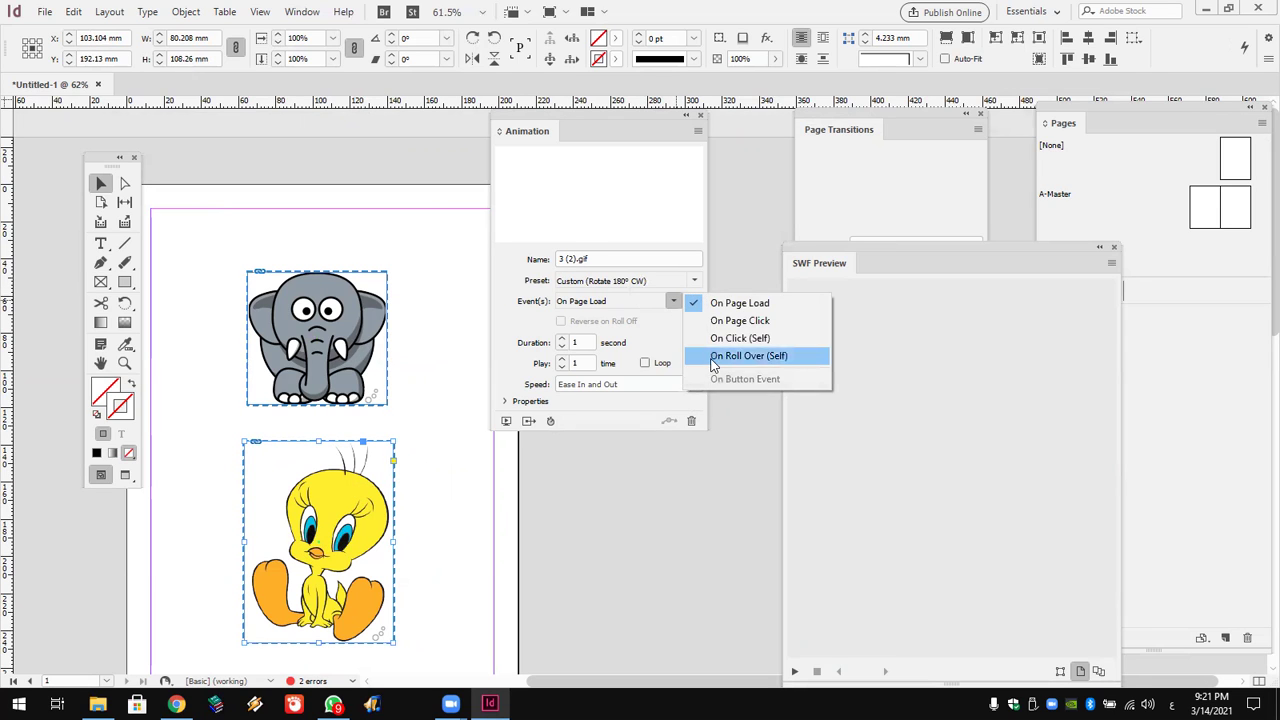
left_click(712, 362)
left_click(673, 300)
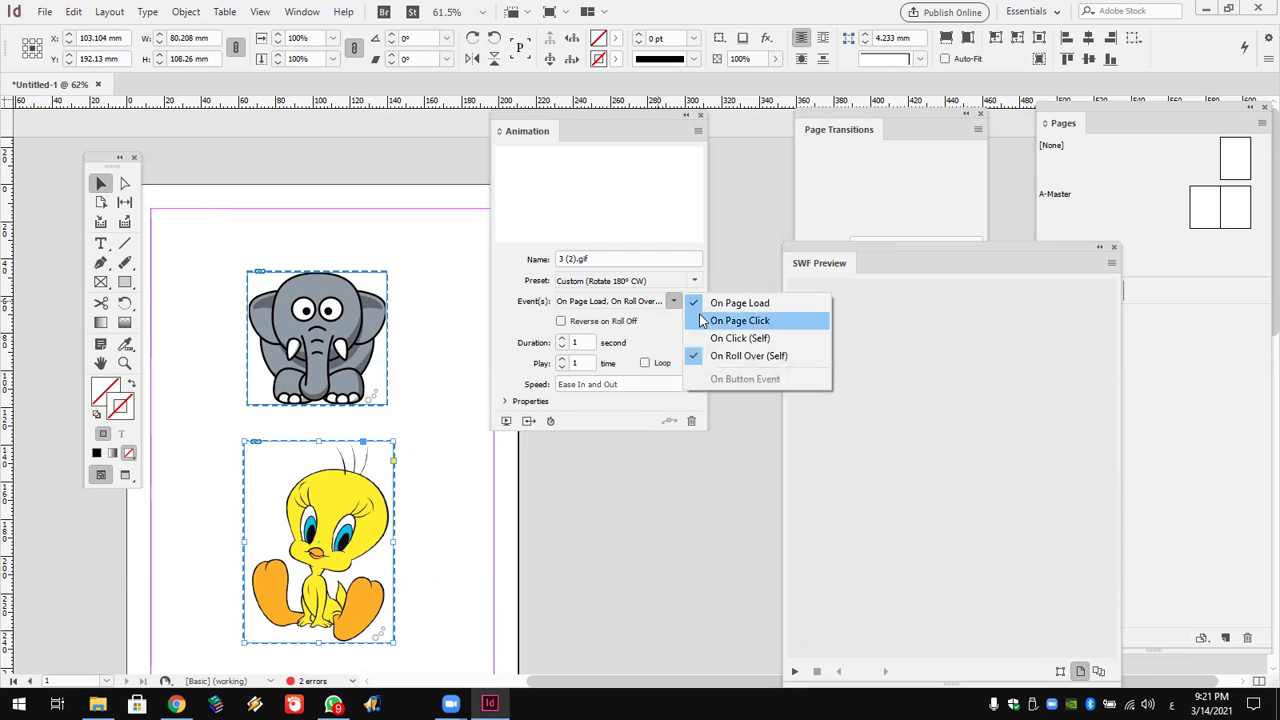
left_click(712, 320)
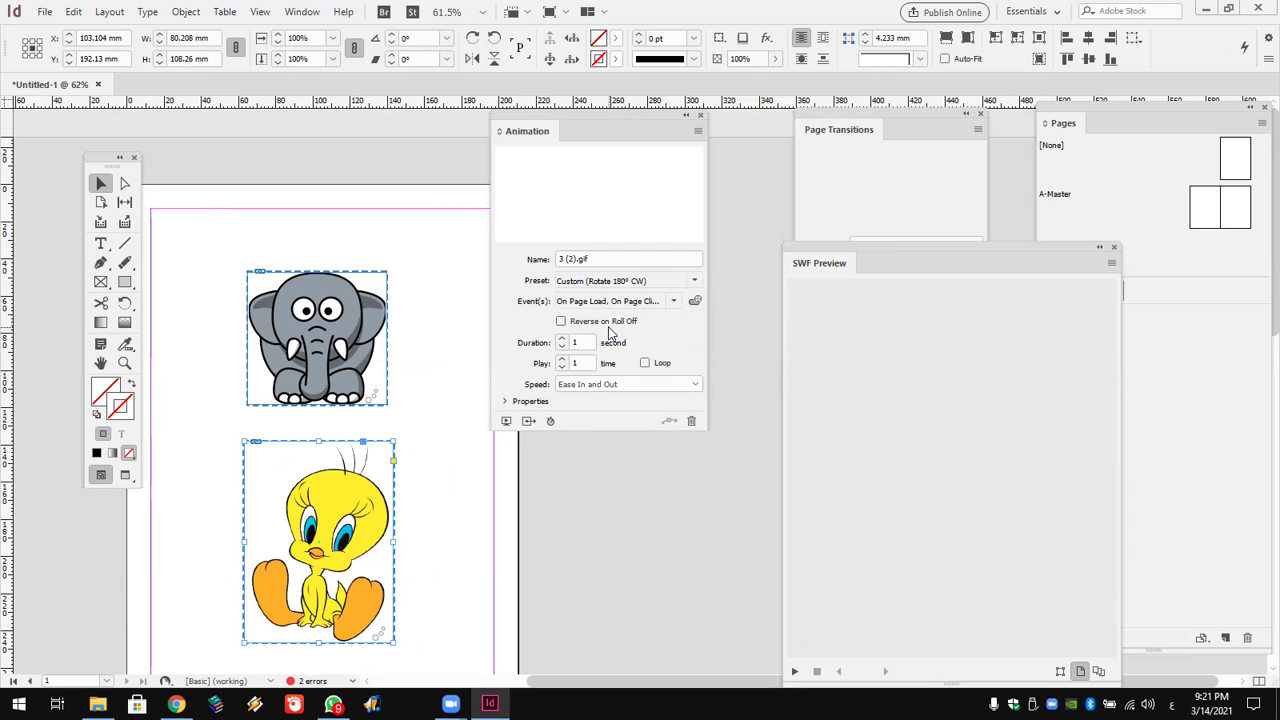
Change the animation preset of the first page's yellow bird to Spring Left.
left_click(607, 384)
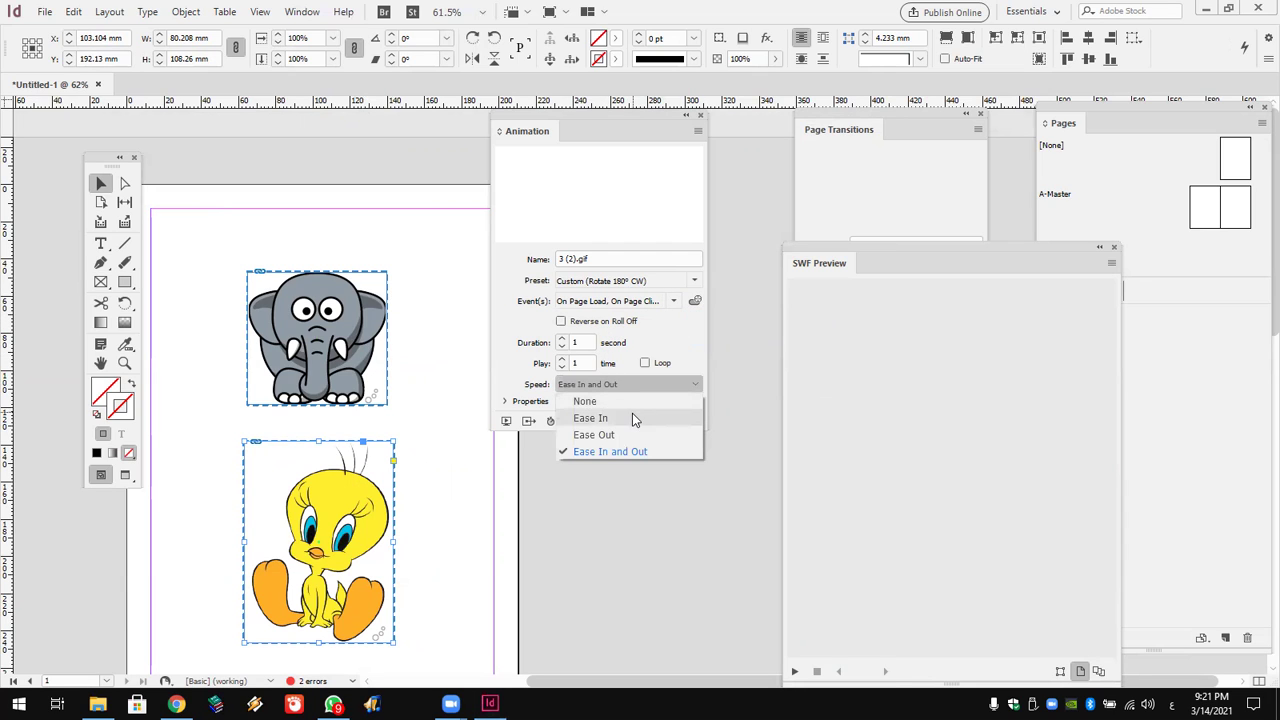
left_click(660, 286)
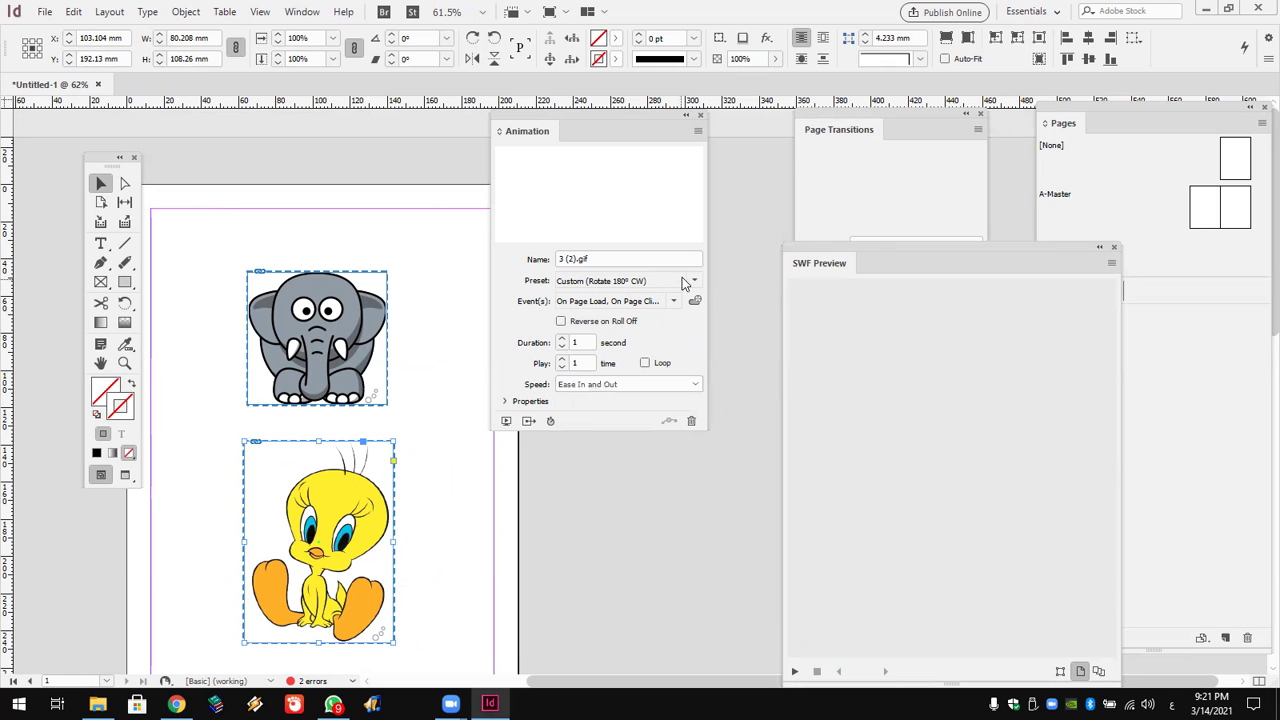
left_click(690, 281)
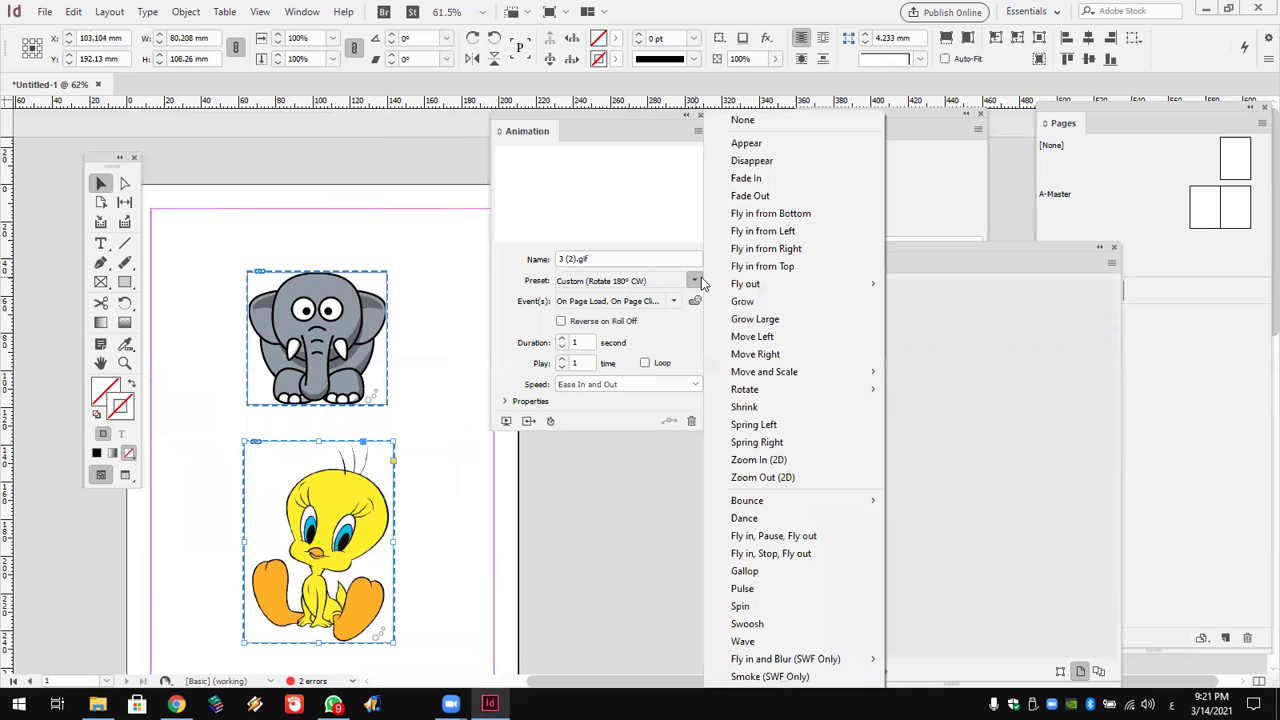
left_click(803, 426)
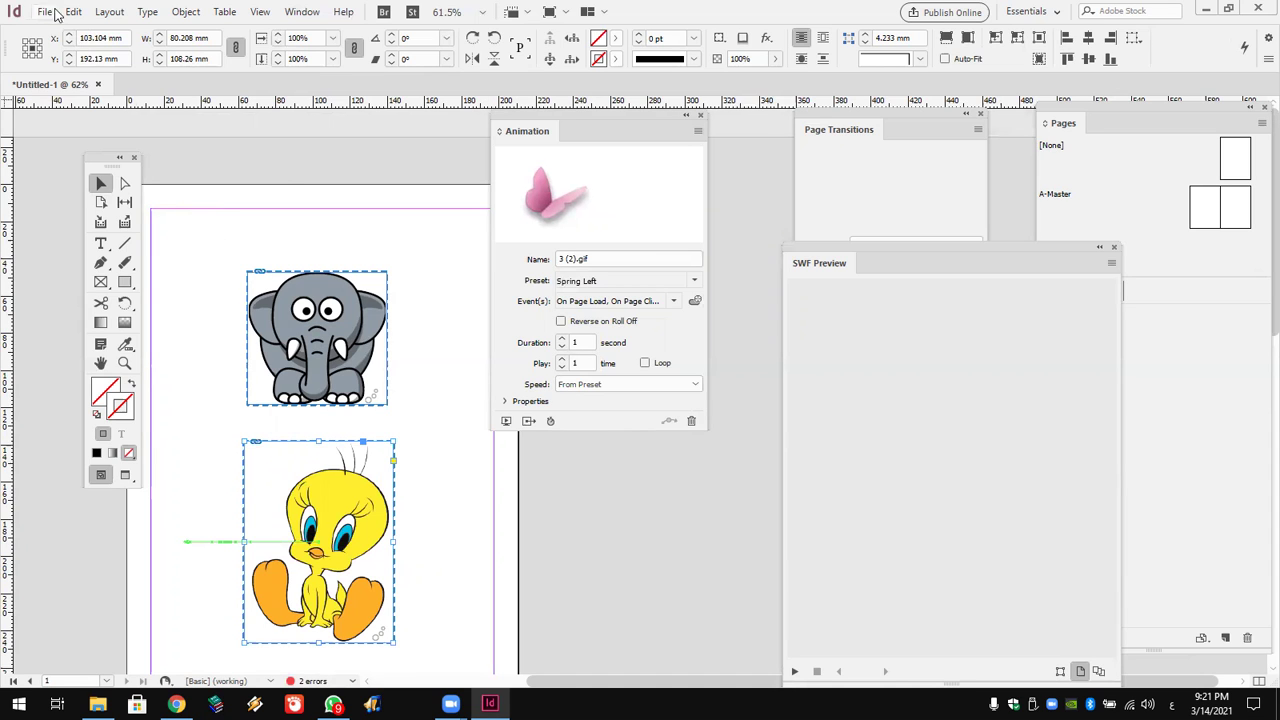
Start exporting the document to the Desktop as an Adobe PDF (Interactive) file named aaaaaaaaaaaa.
left_click(47, 12)
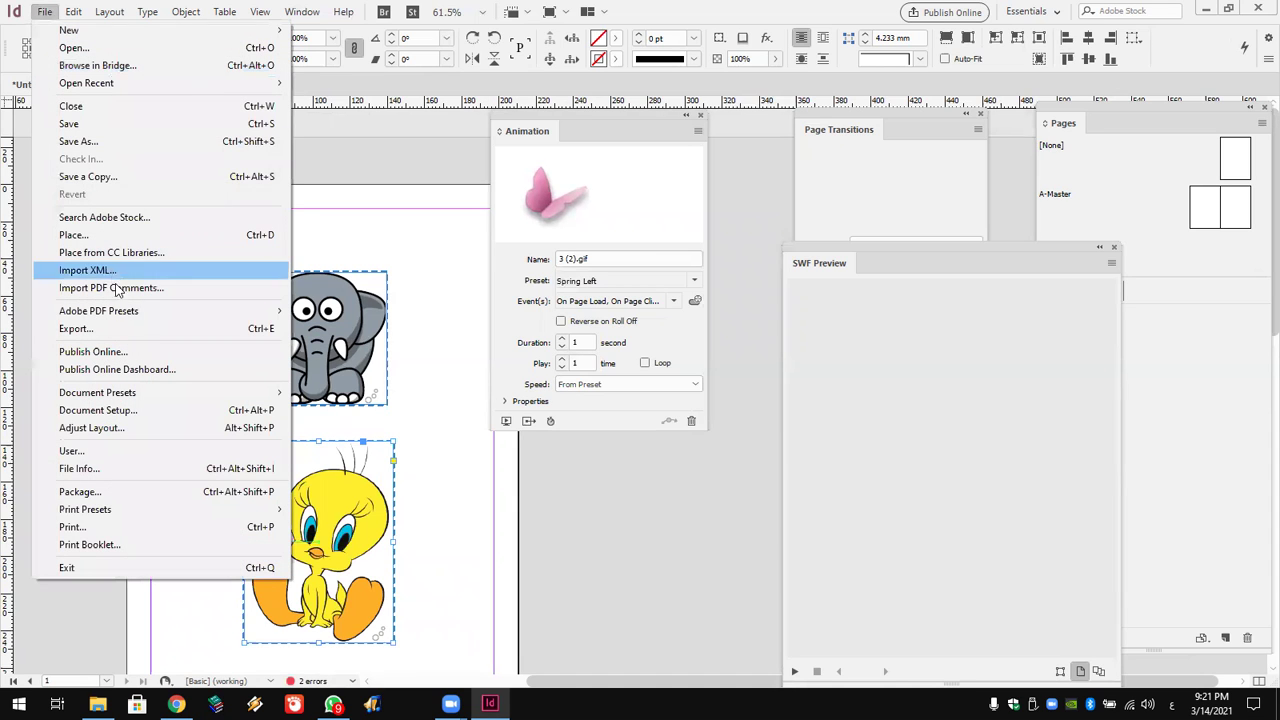
left_click(138, 336)
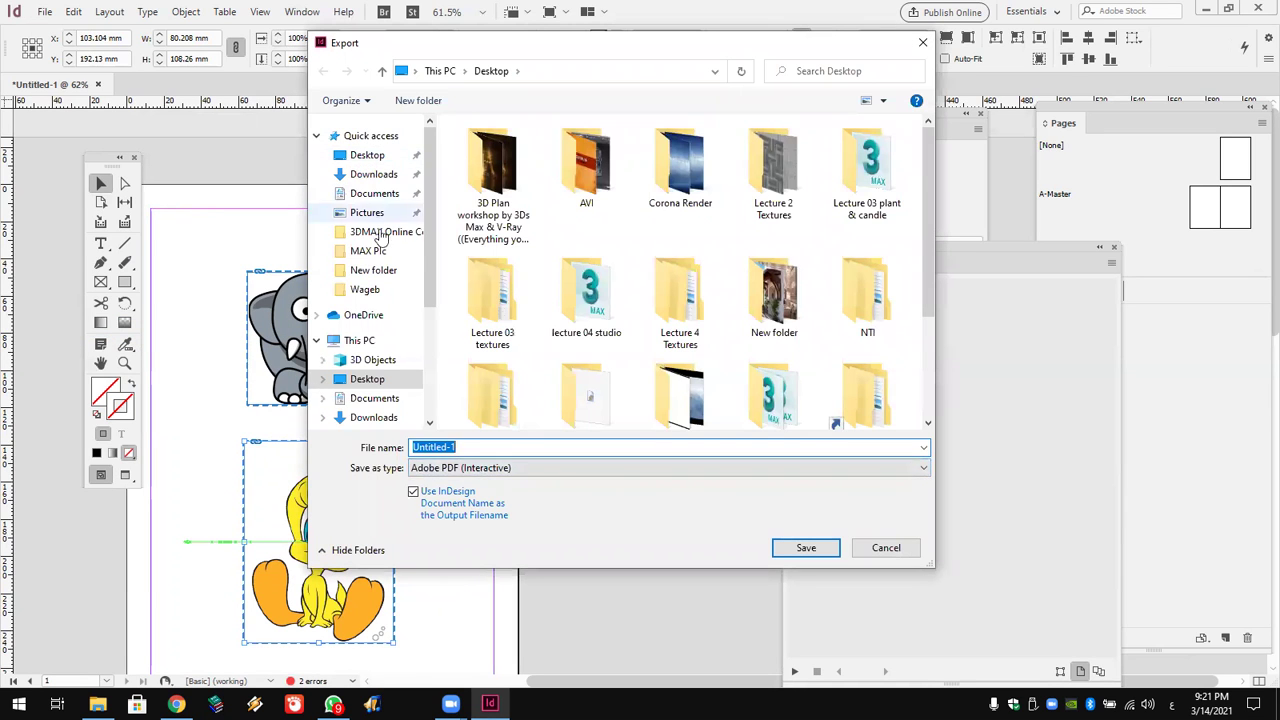
type("شششششششششششششش")
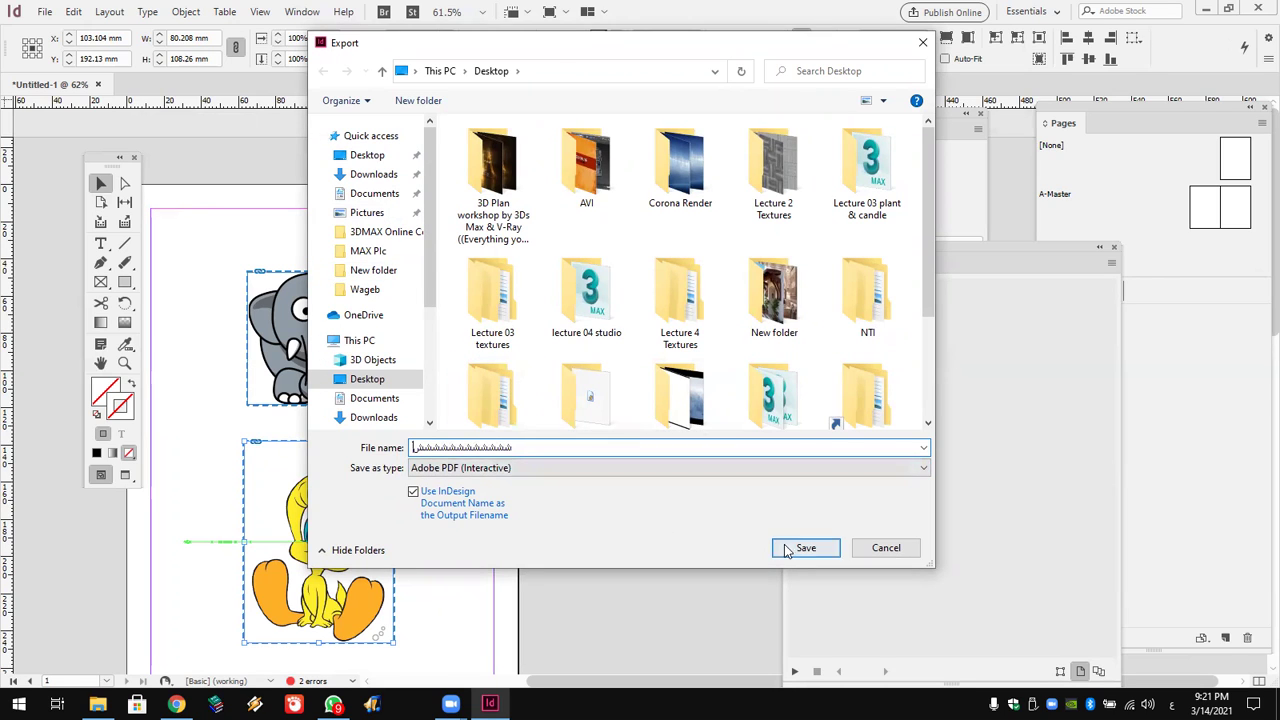
key("ctrl+a")
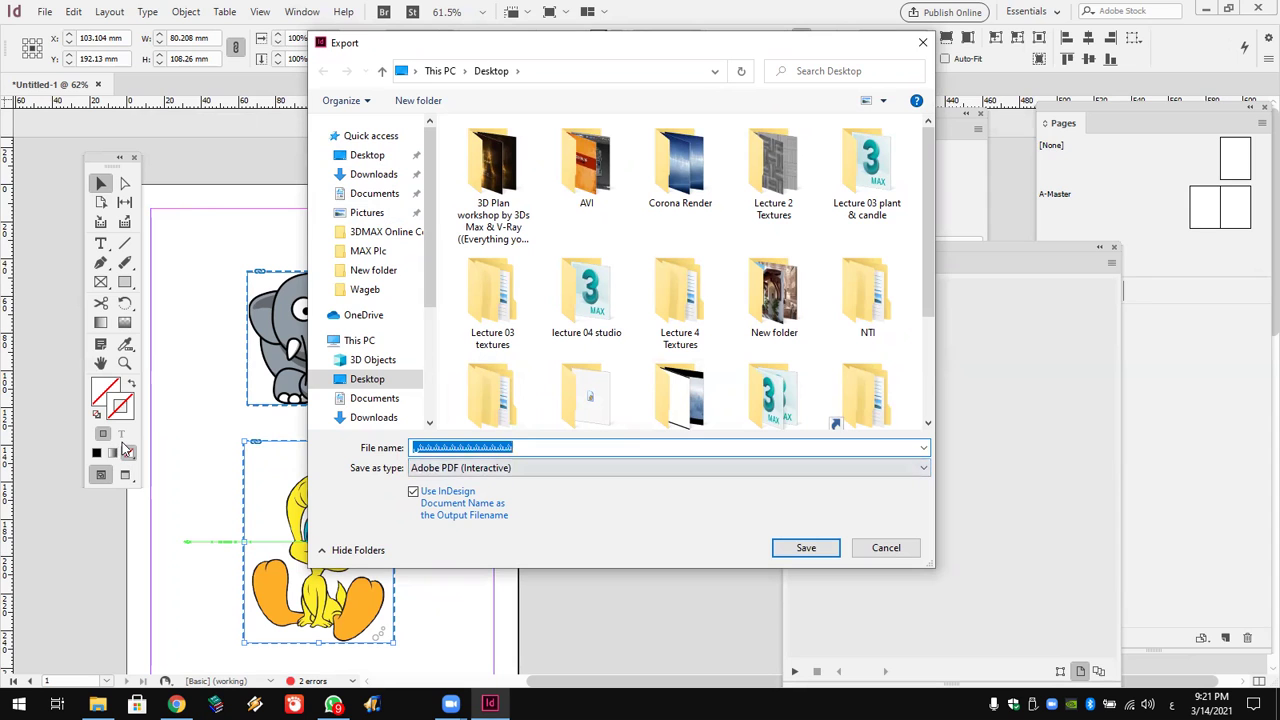
type("aaaaaaaaaaaa")
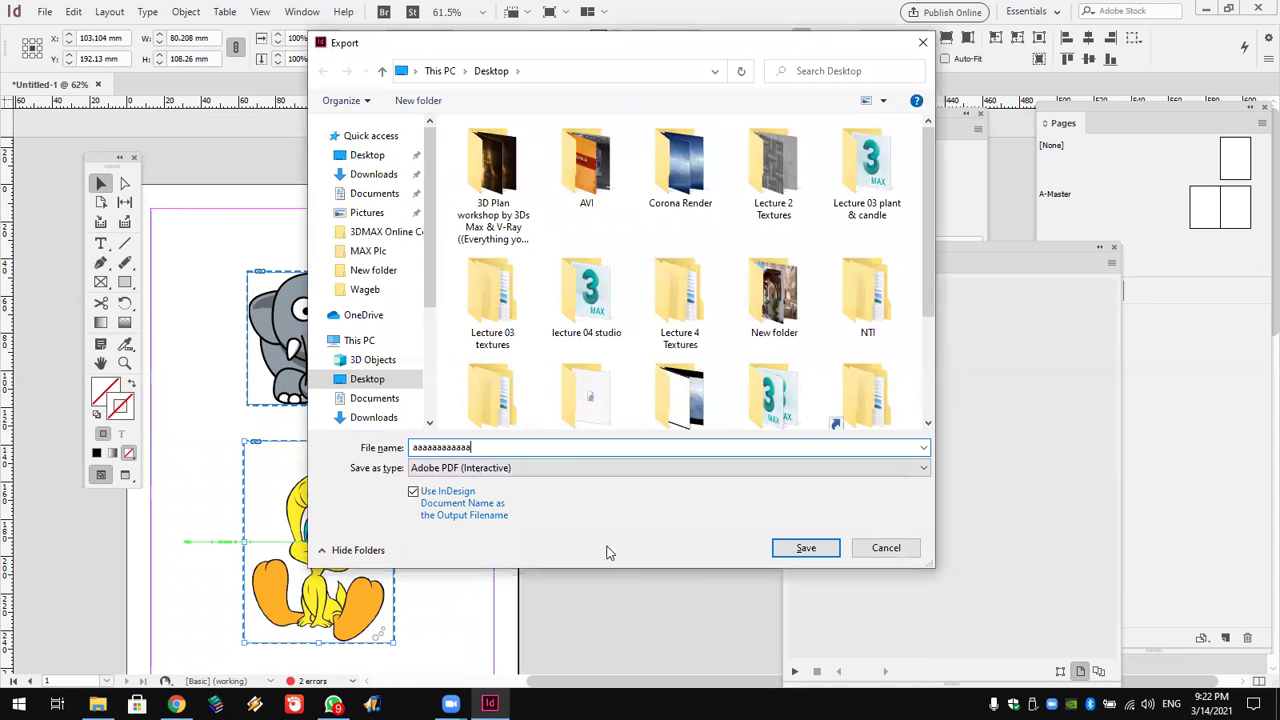
left_click(817, 551)
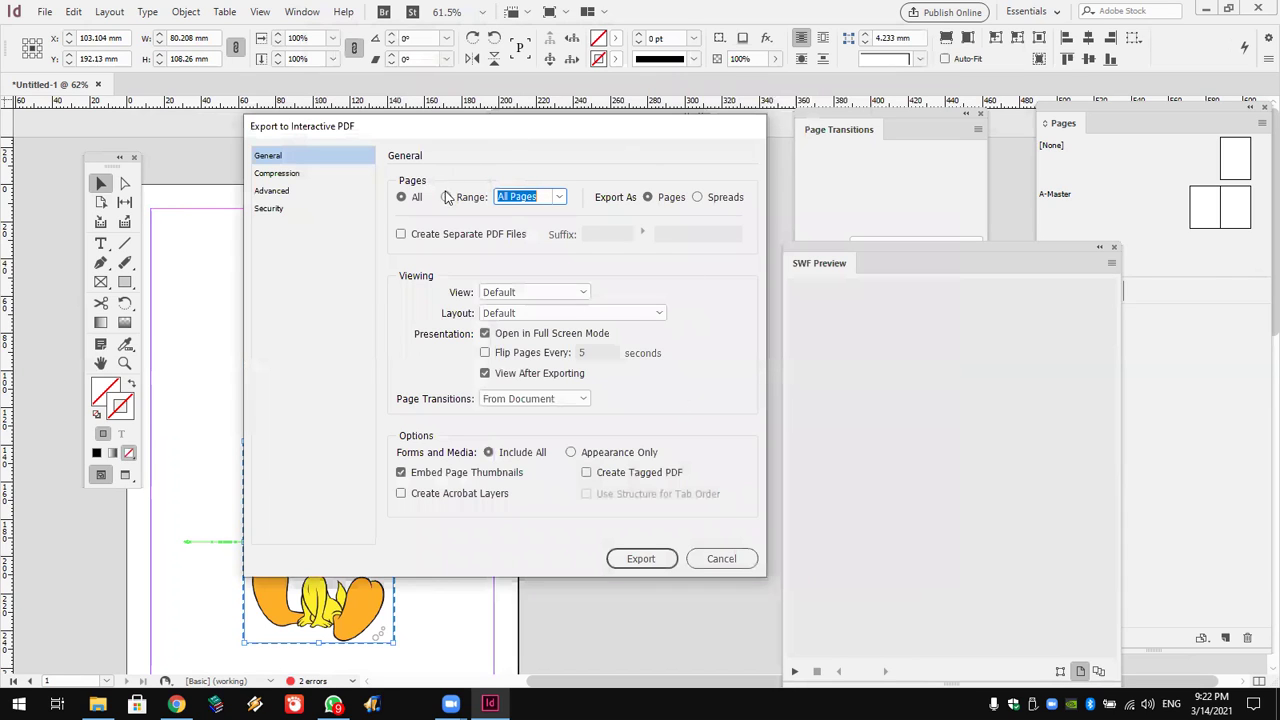
Choose Pages as the export unit and try the option that flips pages automatically every 5 seconds.
left_click(658, 198)
left_click(512, 355)
left_click(512, 355)
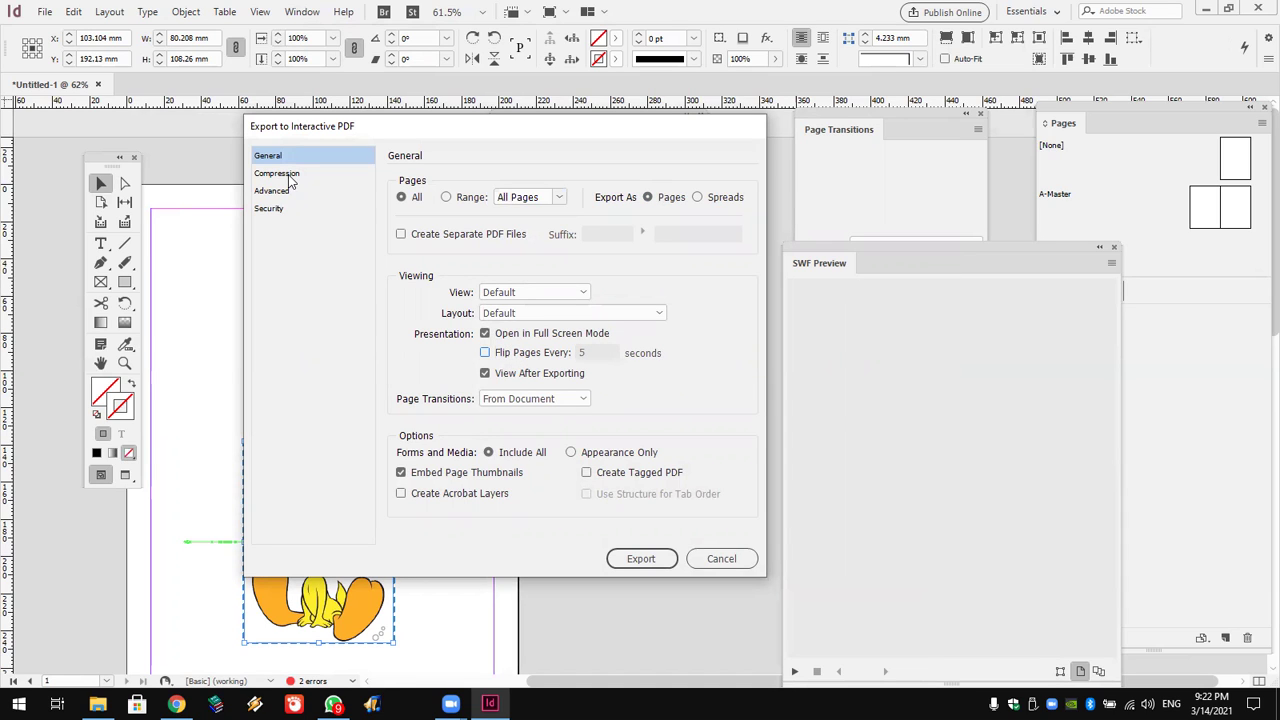
Try the security options that require passwords for opening the PDF and for restricting printing and editing.
left_click(270, 209)
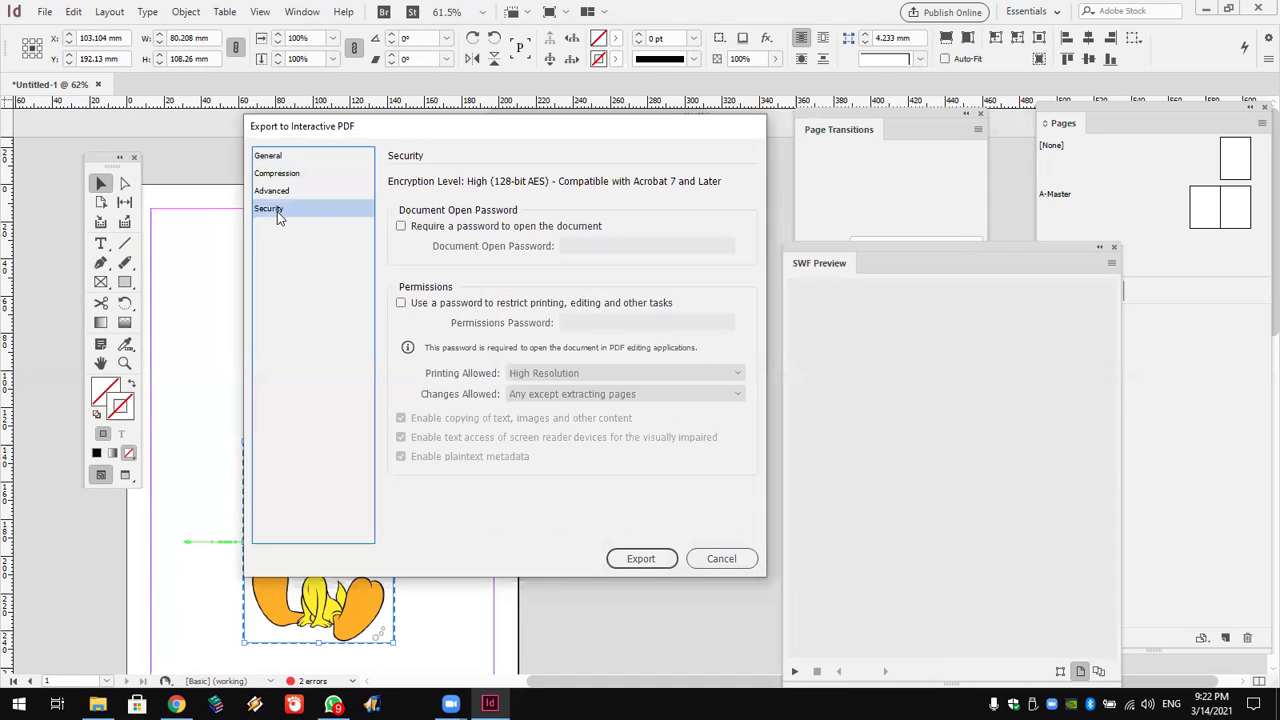
left_click(437, 230)
left_click(633, 245)
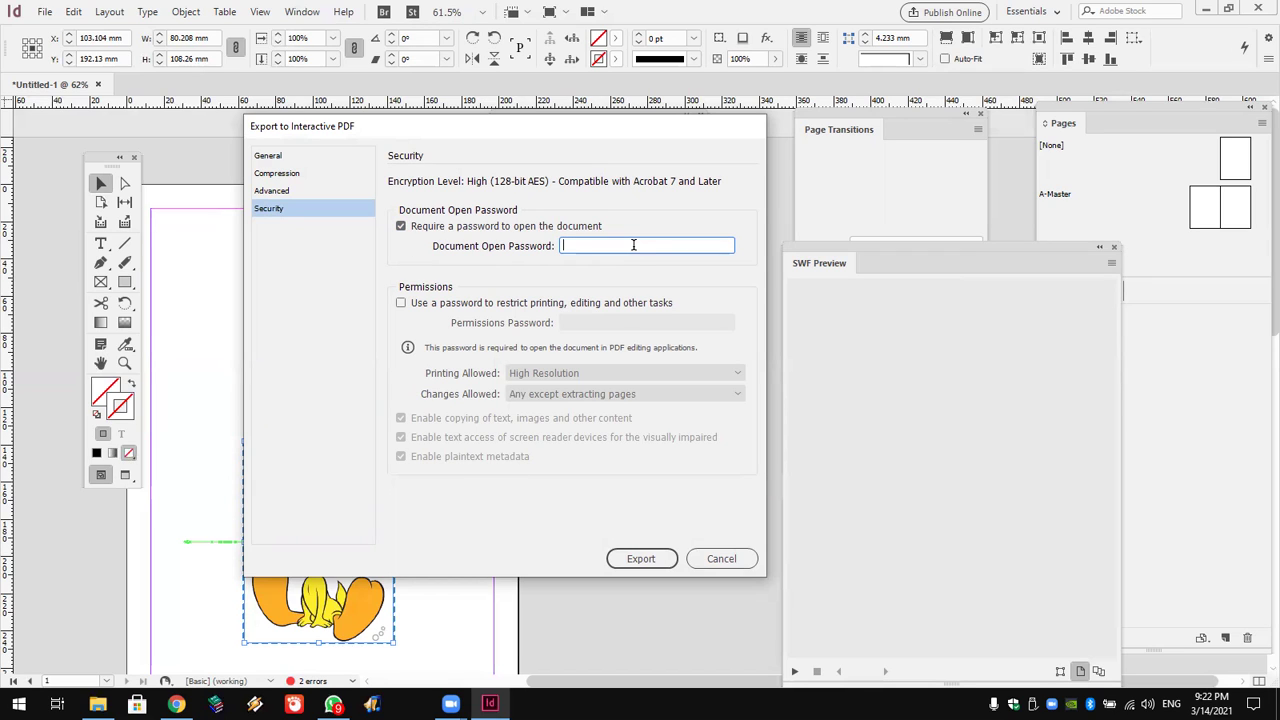
left_click(420, 305)
left_click(582, 320)
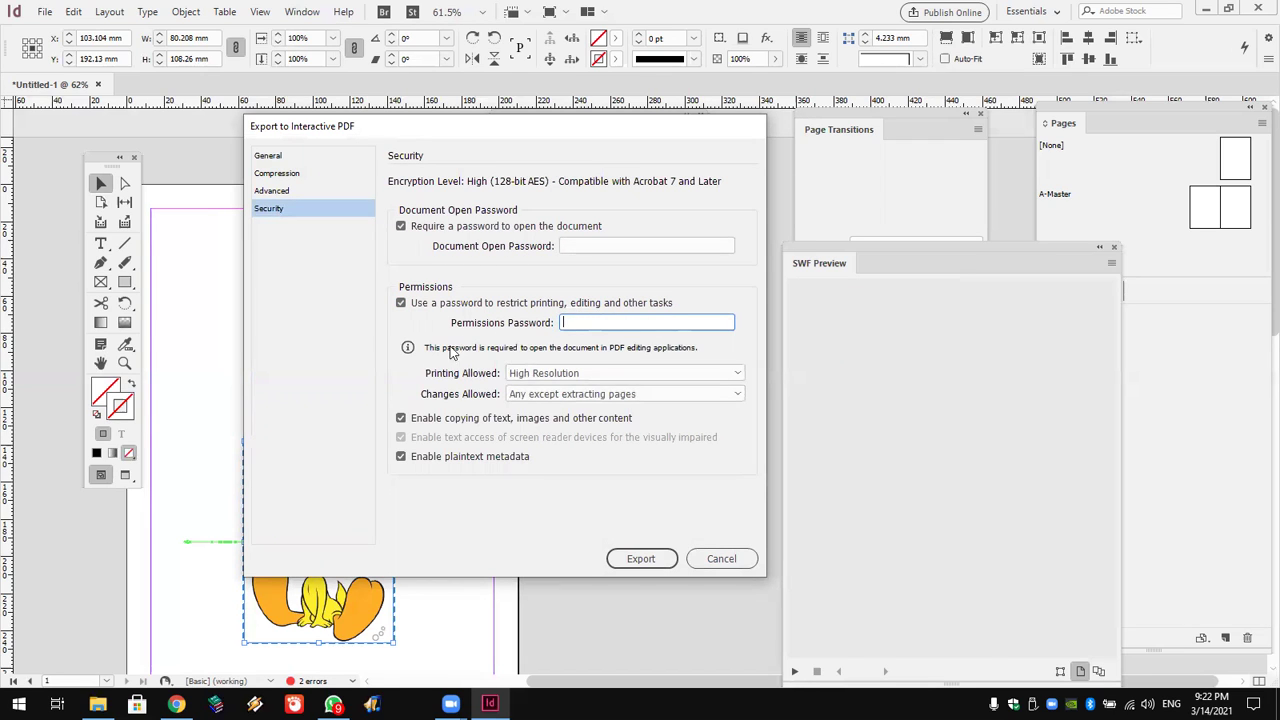
left_click(452, 304)
left_click(418, 225)
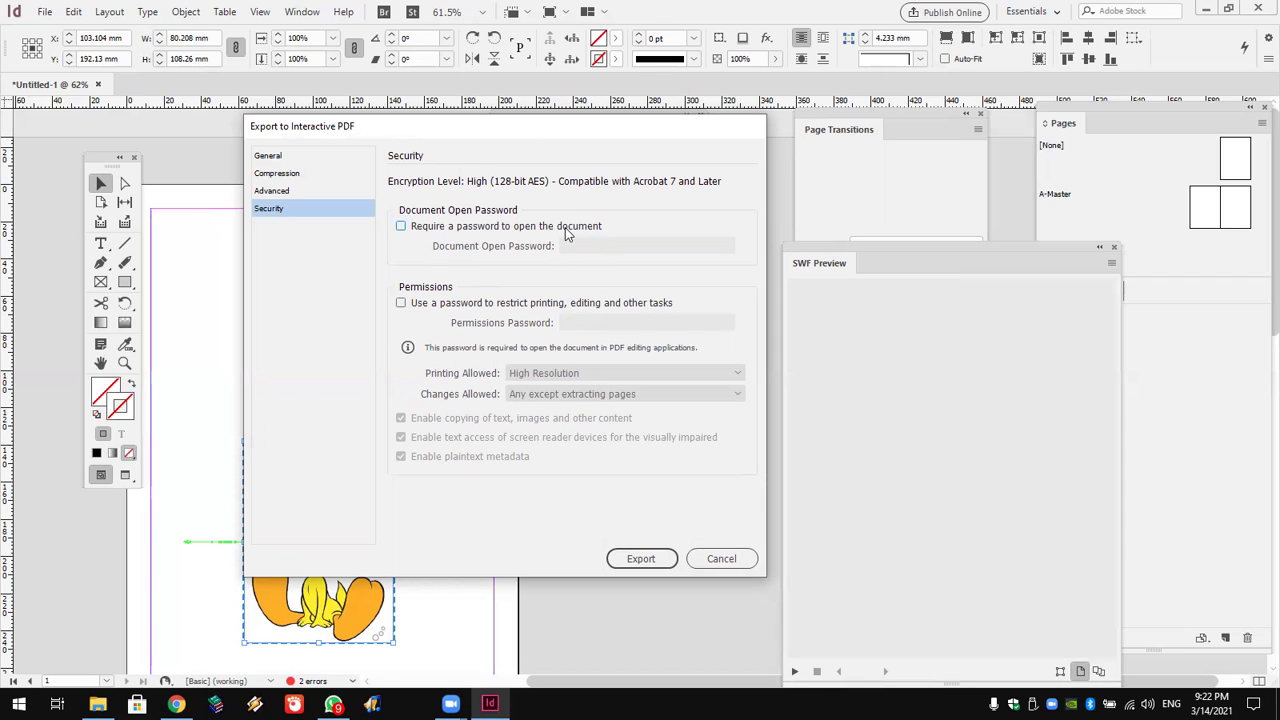
Export the interactive PDF, continuing despite the missing or modified links.
left_click(658, 565)
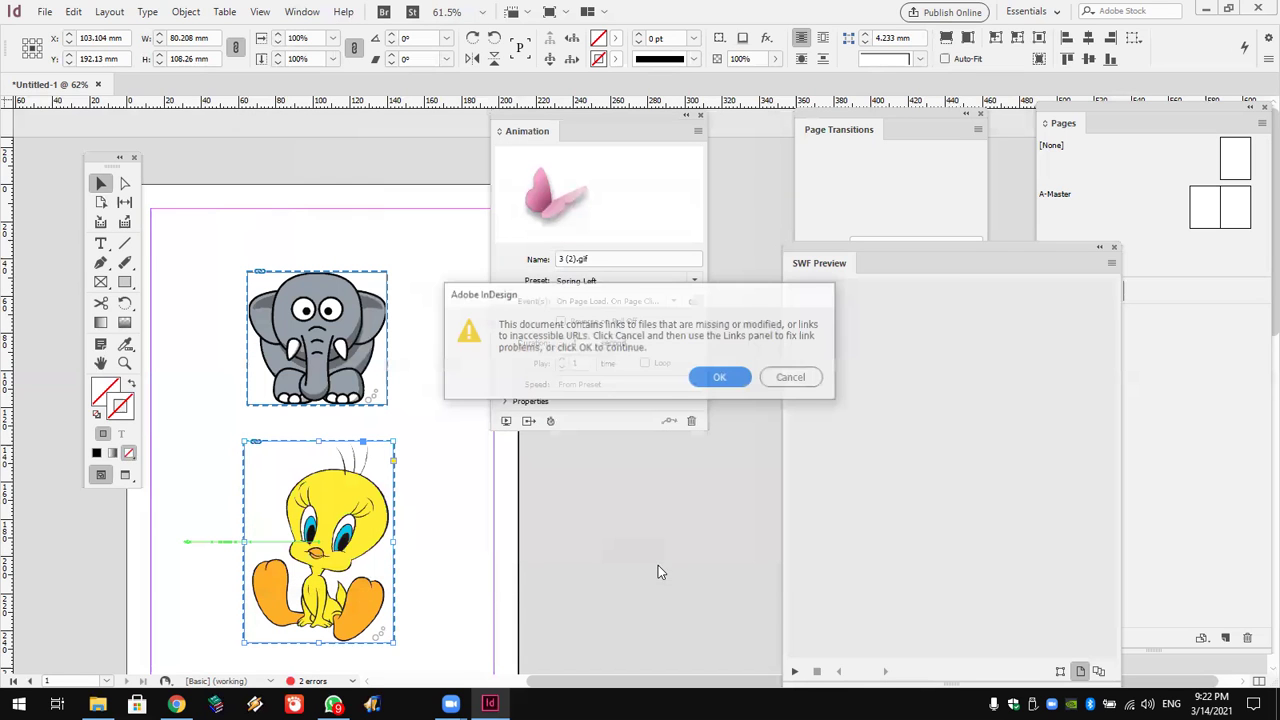
left_click(725, 377)
left_click(714, 390)
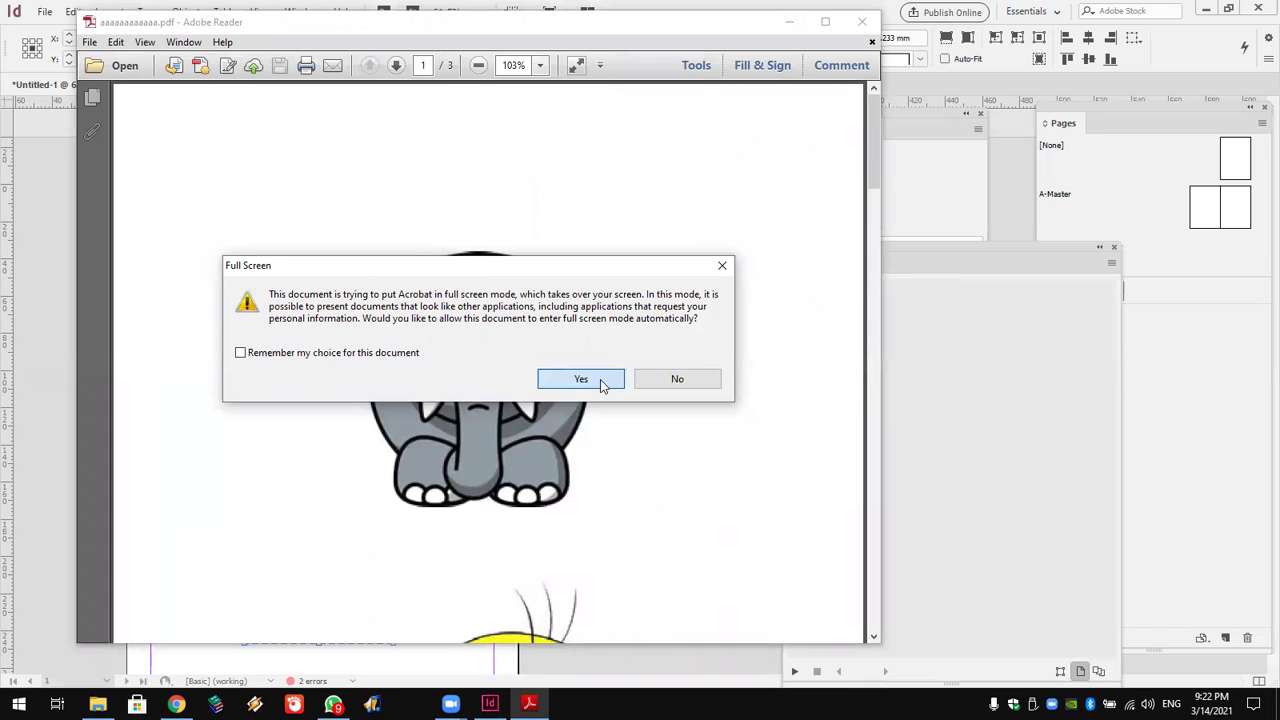
Allow the exported PDF to open in full screen and advance through its pages to check the page transitions.
left_click(601, 384)
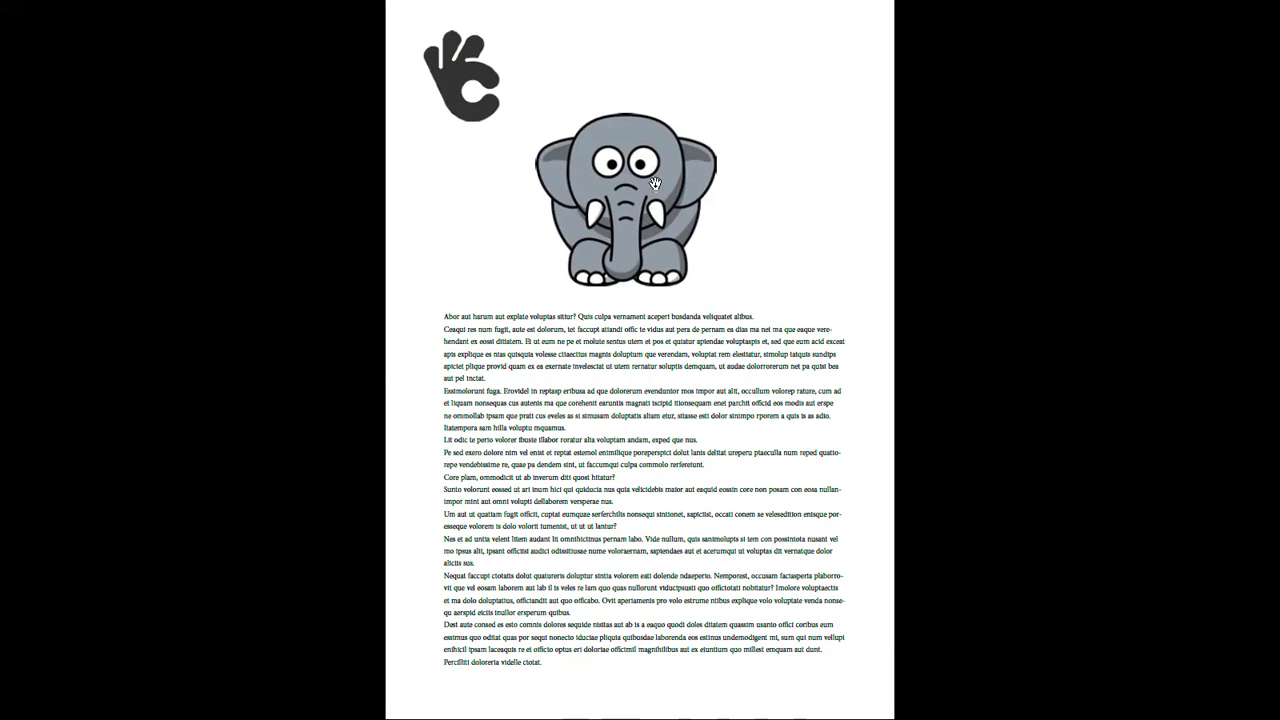
left_click(678, 248)
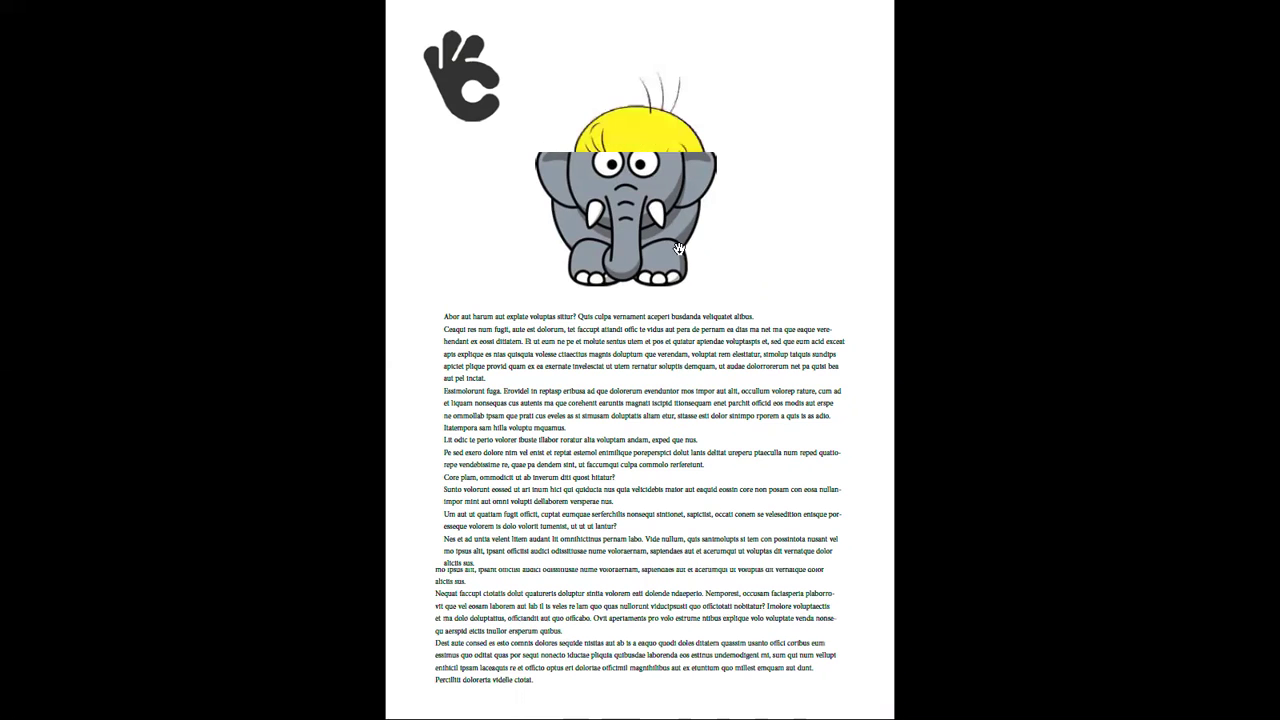
left_click(679, 252)
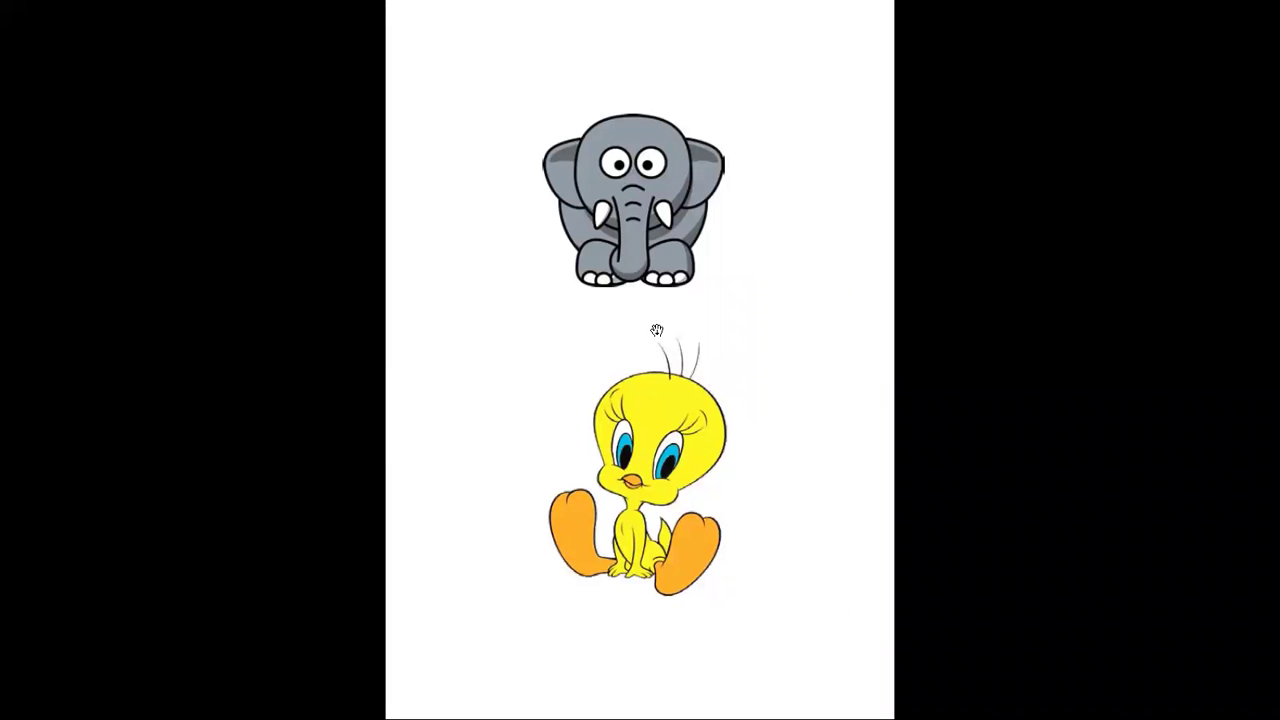
Leave the full-screen preview and reposition the Page Transitions and SWF Preview panels beside the Animation panel.
key("Escape")
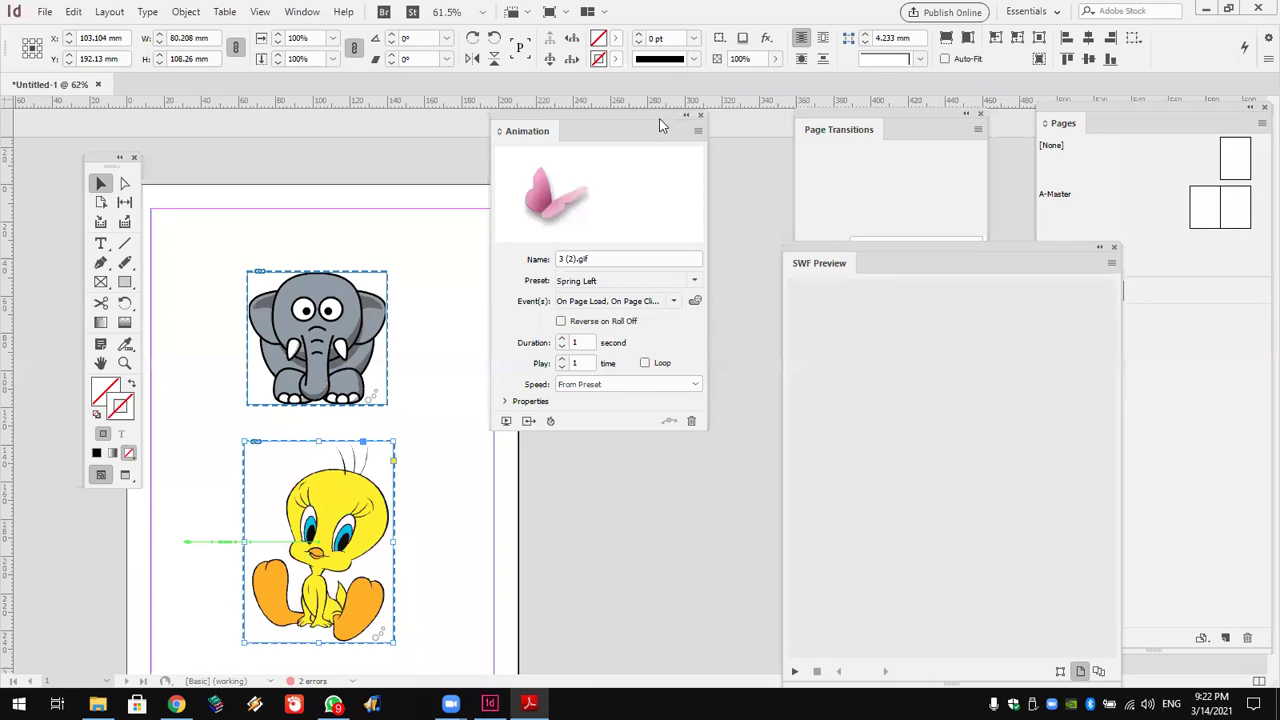
left_click_drag(897, 124, 728, 128)
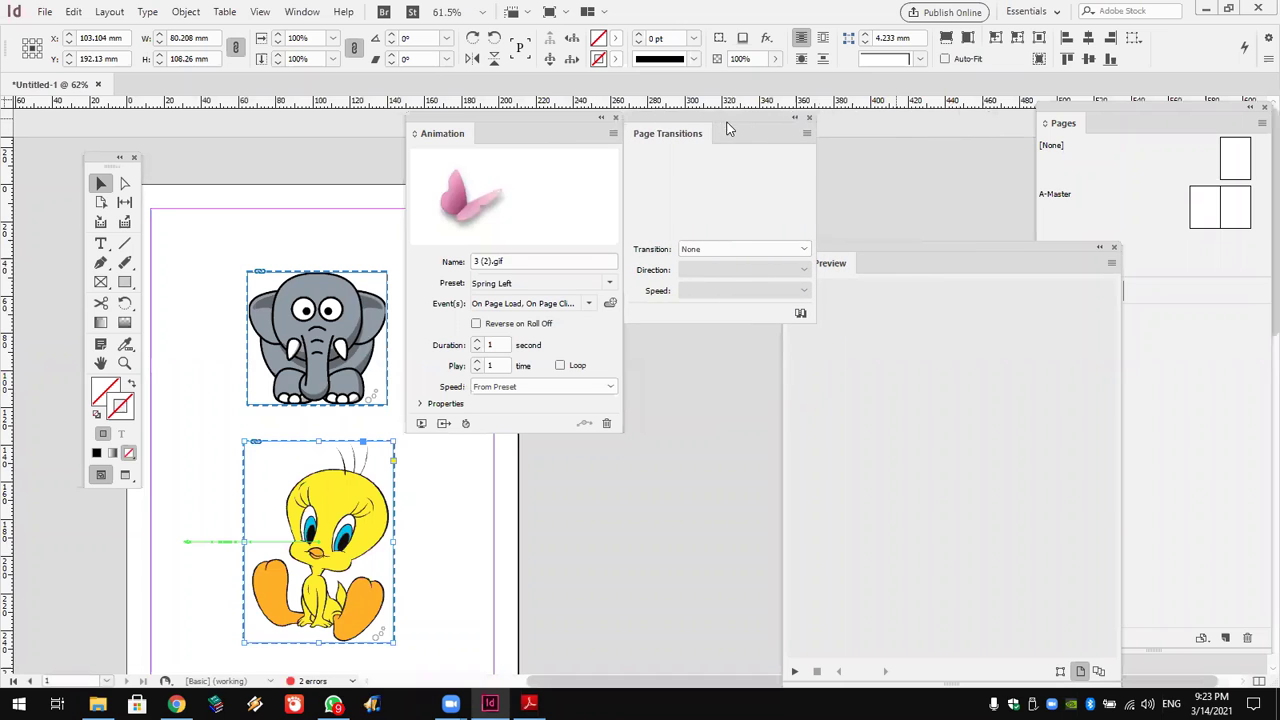
left_click_drag(908, 266, 941, 136)
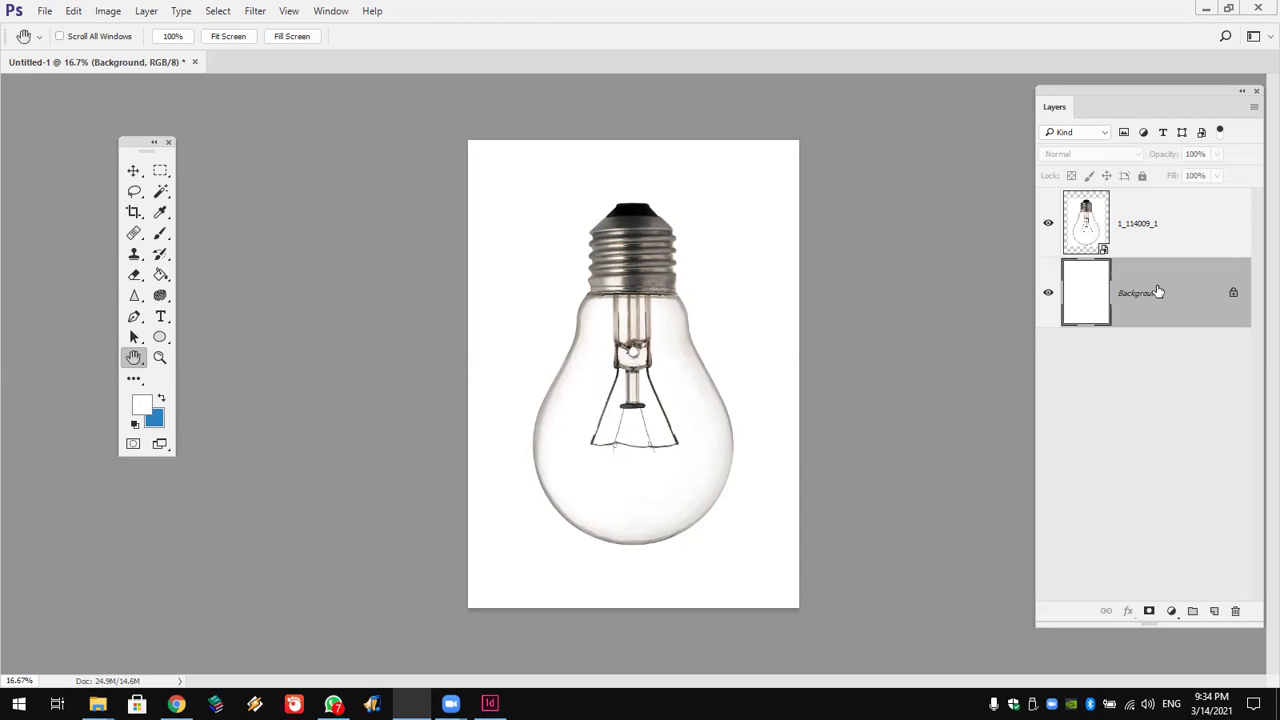
Rasterize the light bulb layer and hide the Background layer.
right_click(1160, 240)
left_click(1066, 360)
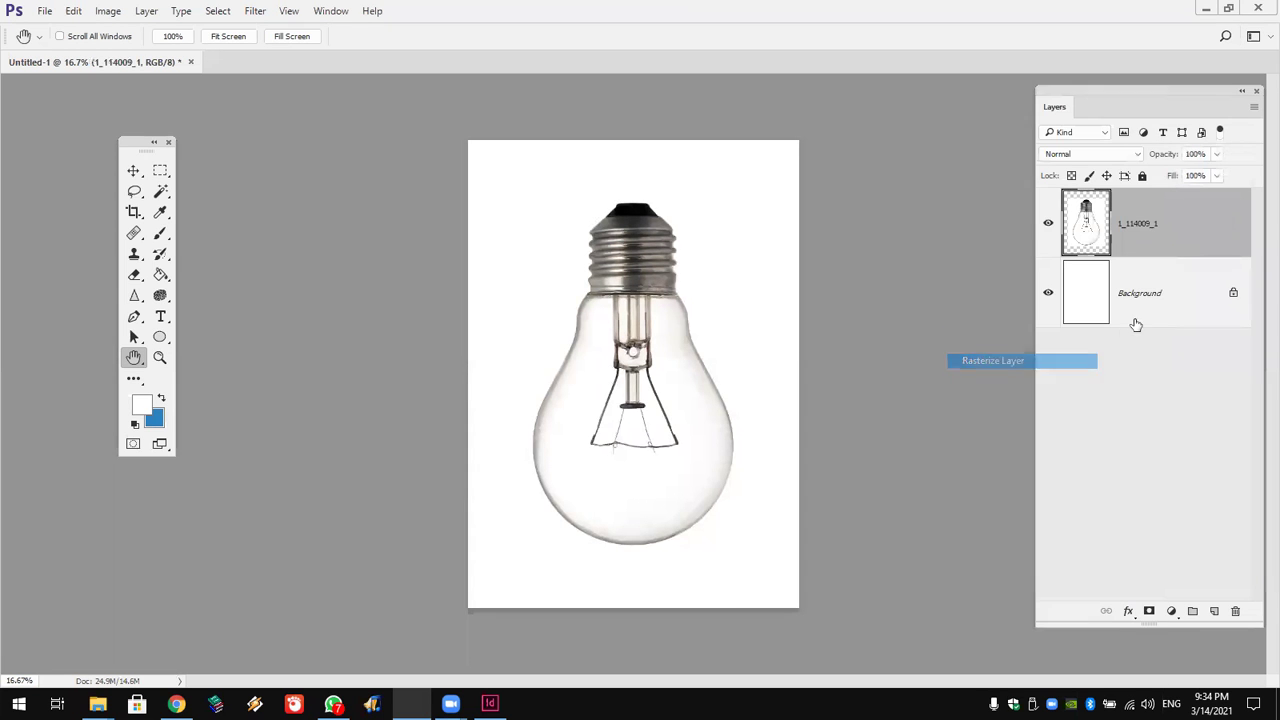
left_click(160, 171)
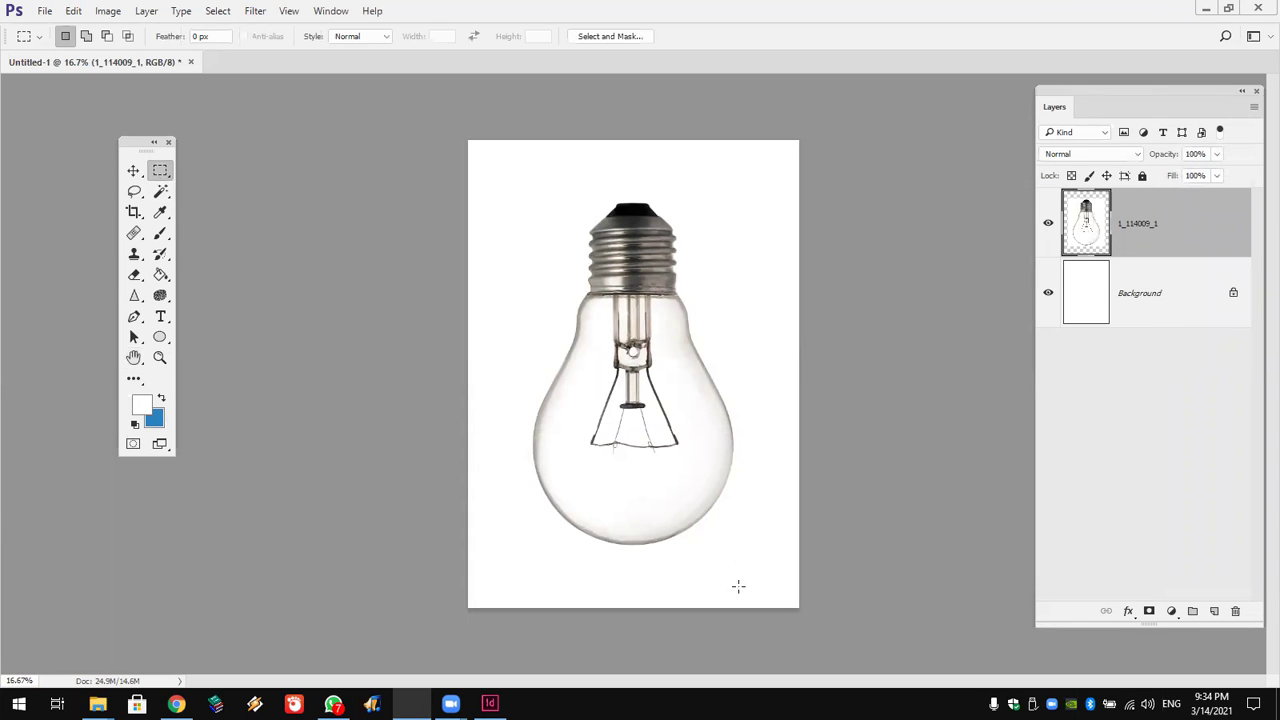
left_click(1048, 293)
Select the white area around the bulb with the Magic Wand, delete it and clear the selection.
left_click(162, 192)
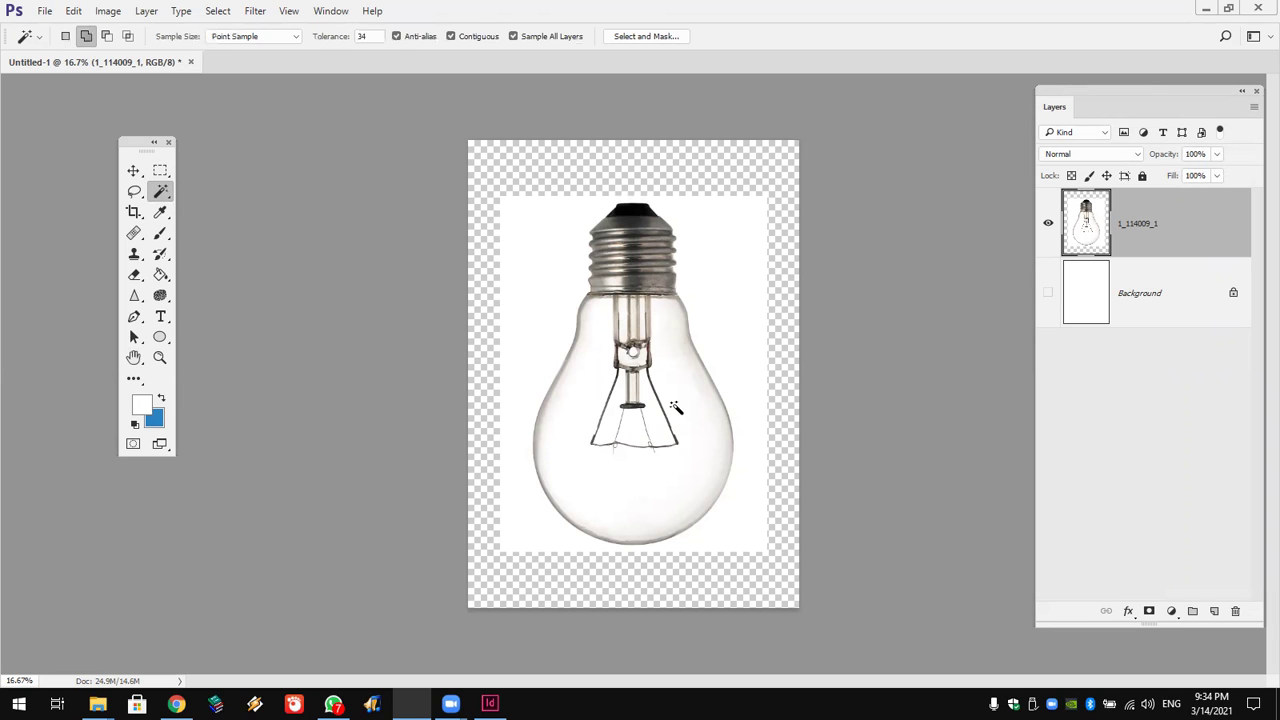
left_click(722, 374)
key("Delete")
left_click(160, 171)
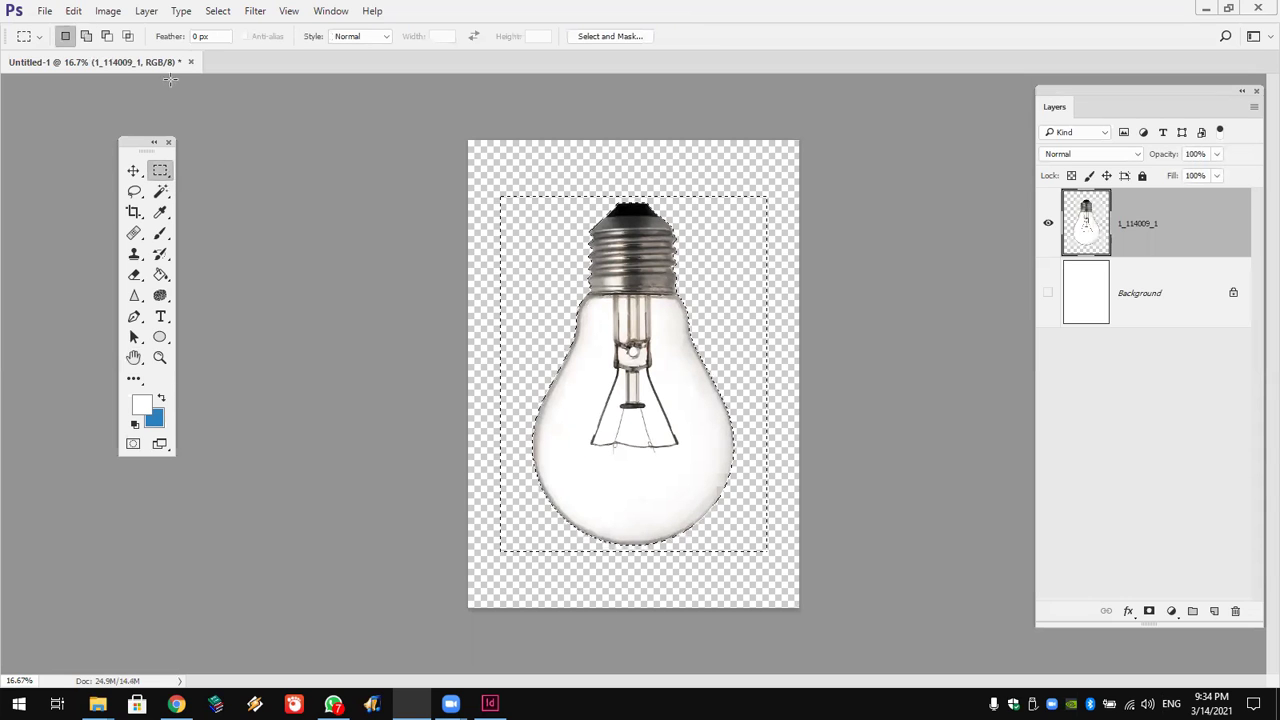
left_click(553, 557)
Cut the glass part of the bulb below the metal cap and paste it as a separate layer.
left_click_drag(771, 592, 482, 292)
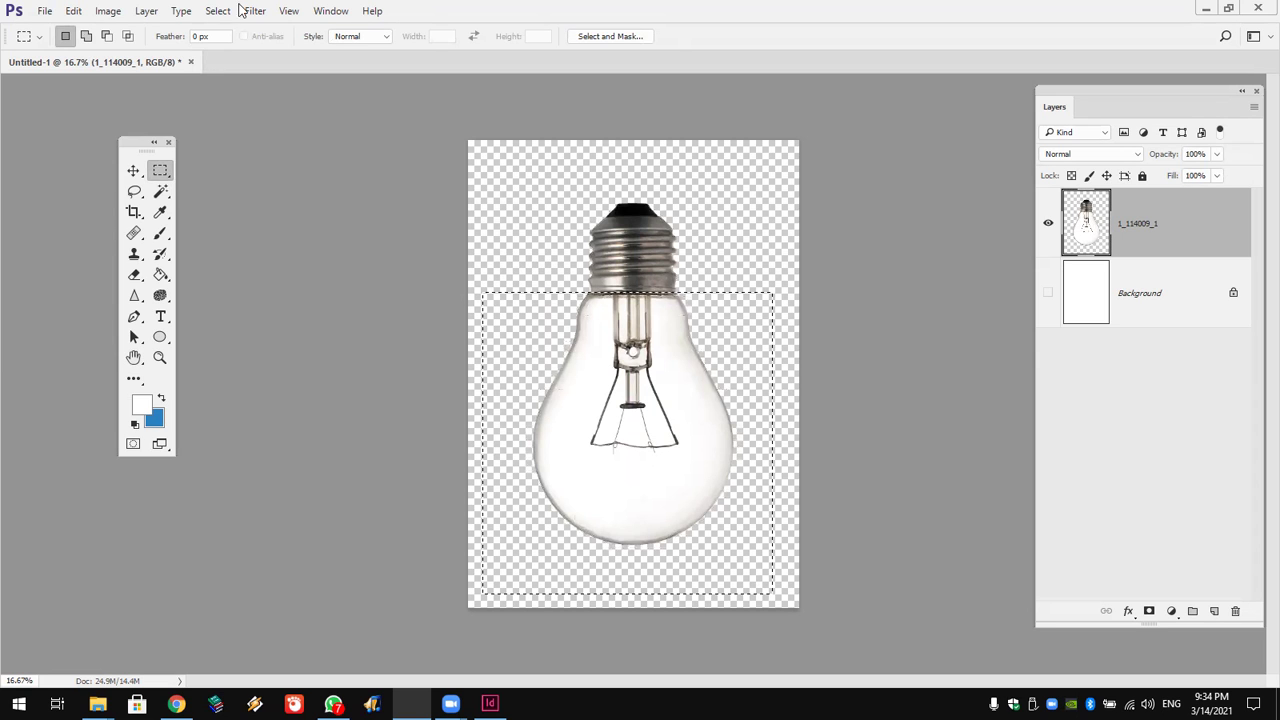
left_click(84, 12)
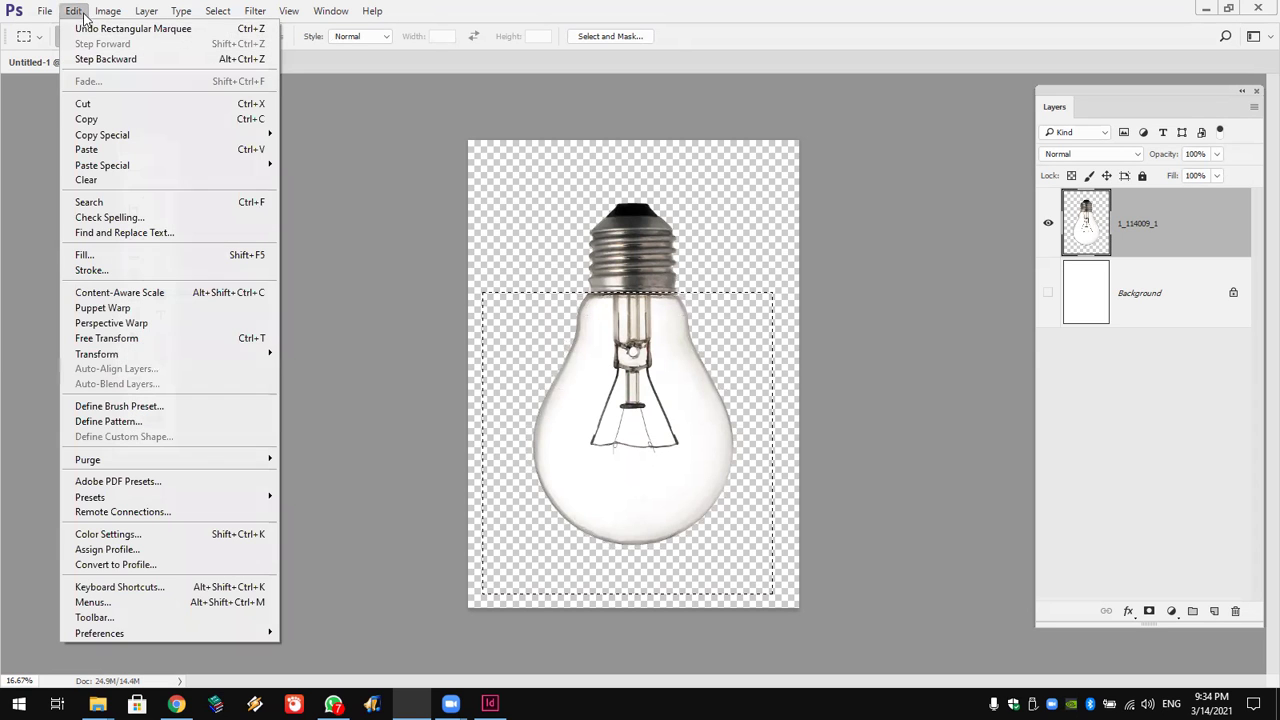
left_click(88, 103)
left_click(74, 11)
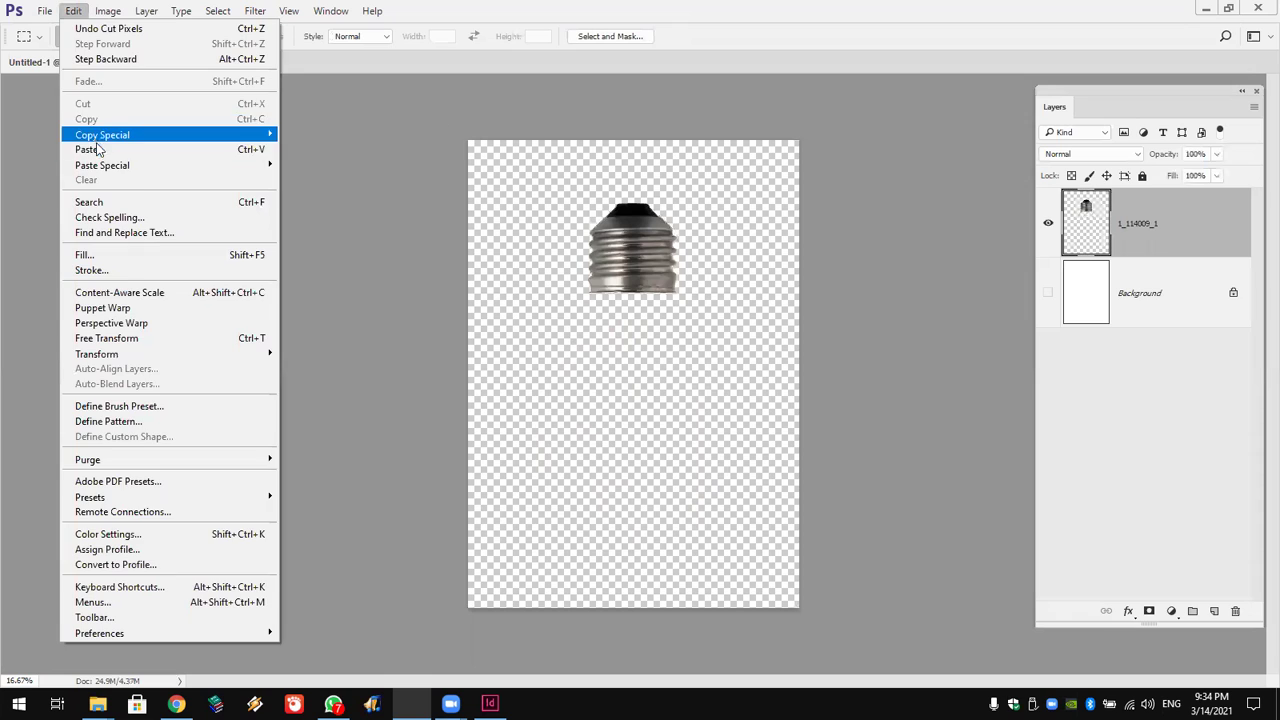
left_click(96, 149)
Move the glass part down to just below the metal cap and show the Background layer again.
left_click(131, 170)
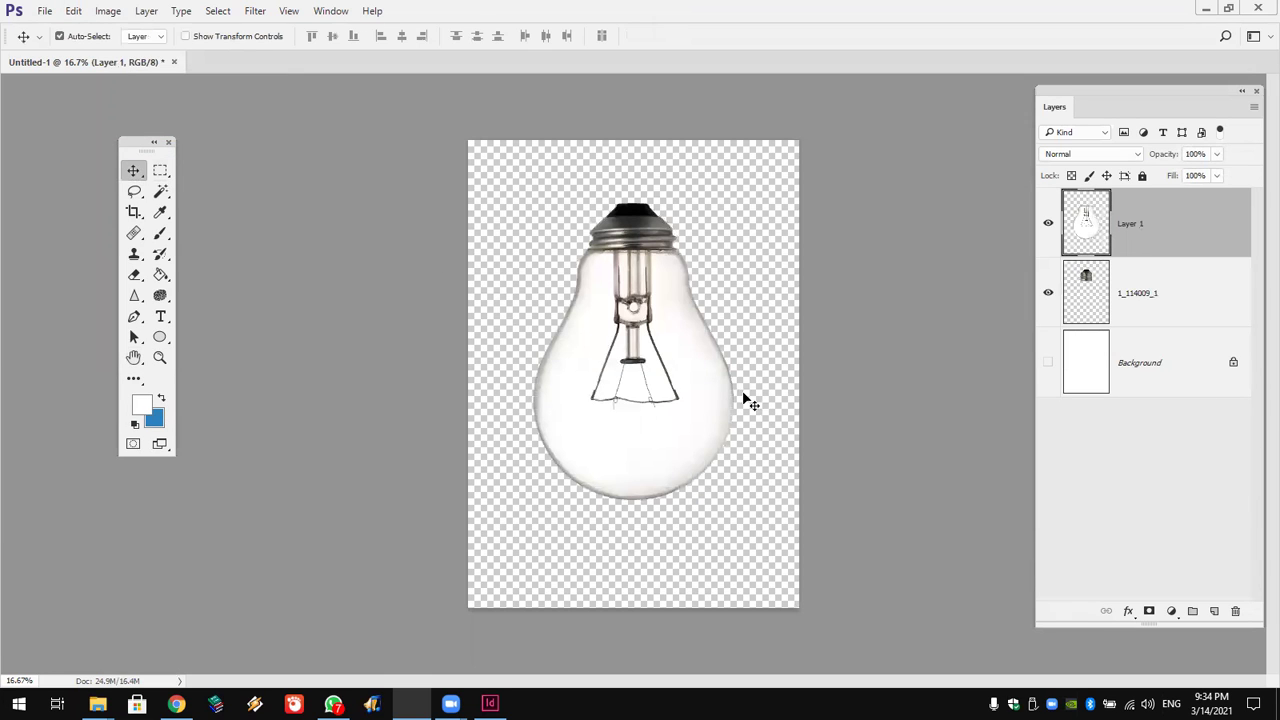
left_click_drag(686, 386, 686, 437)
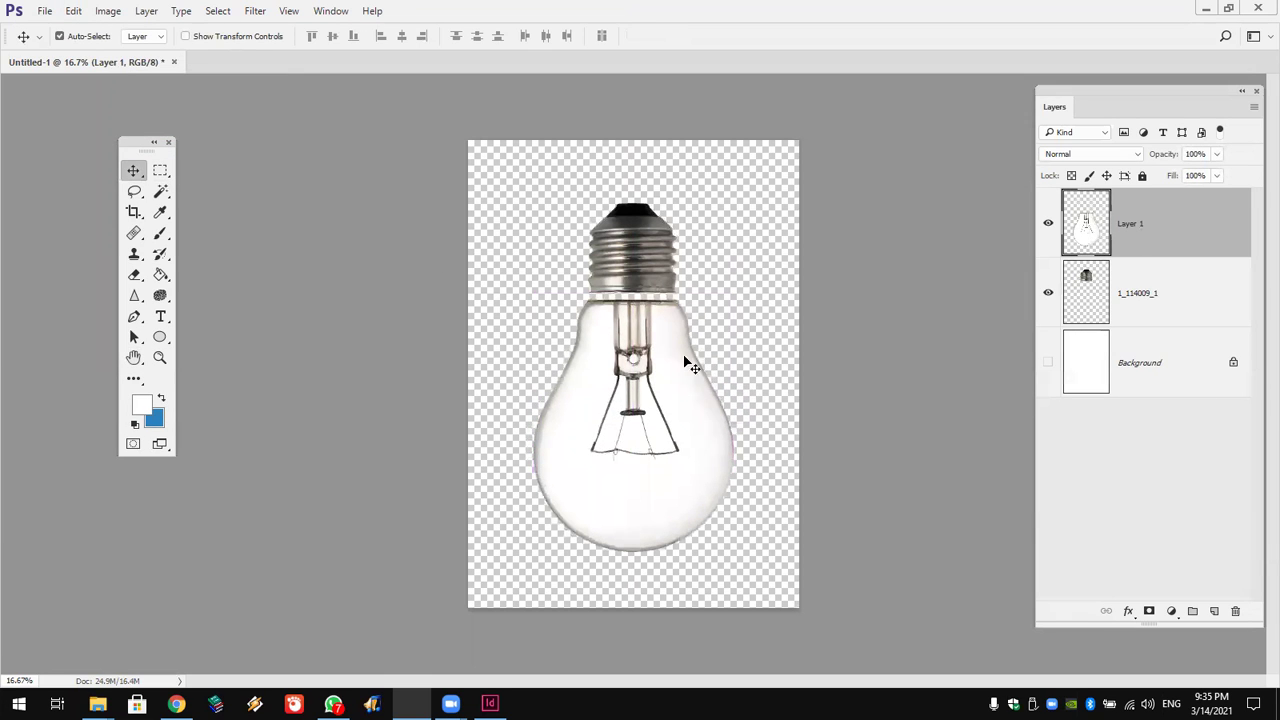
left_click(1047, 362)
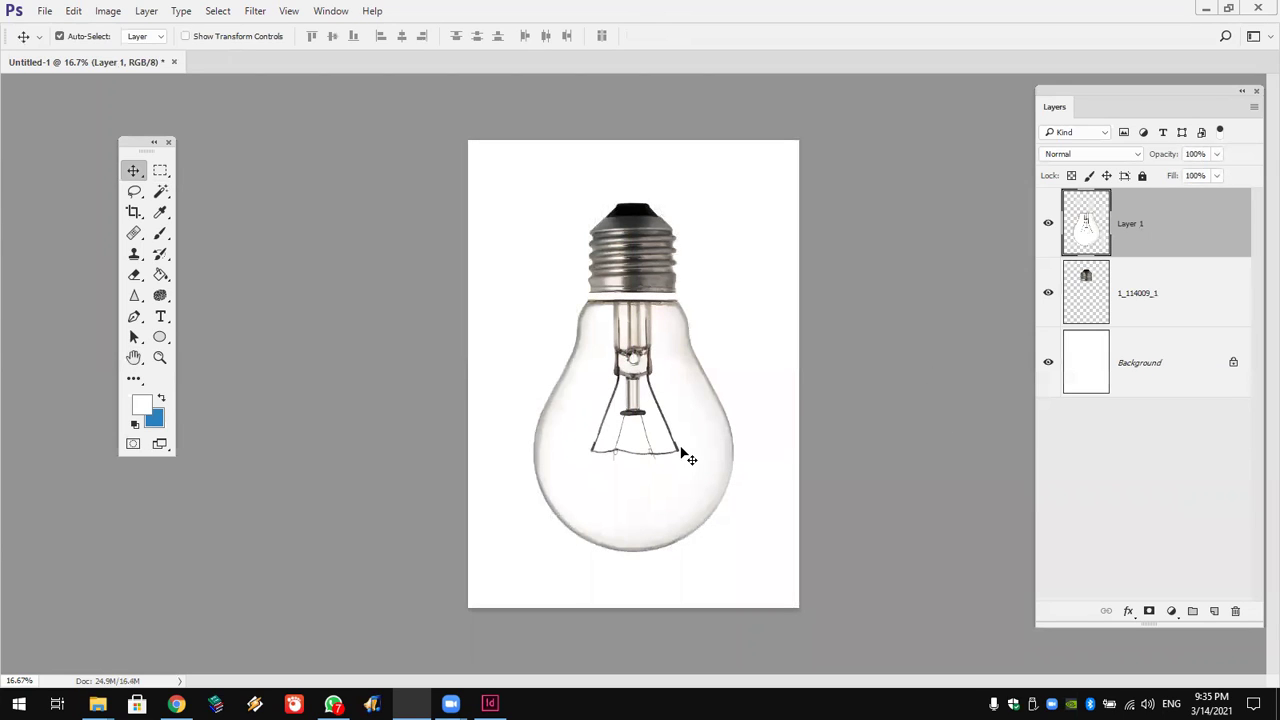
Load the outline of the glass layer as a selection and show the Paths panel next to the Layers panel.
key("ctrl")
left_click(1088, 222, "ctrl")
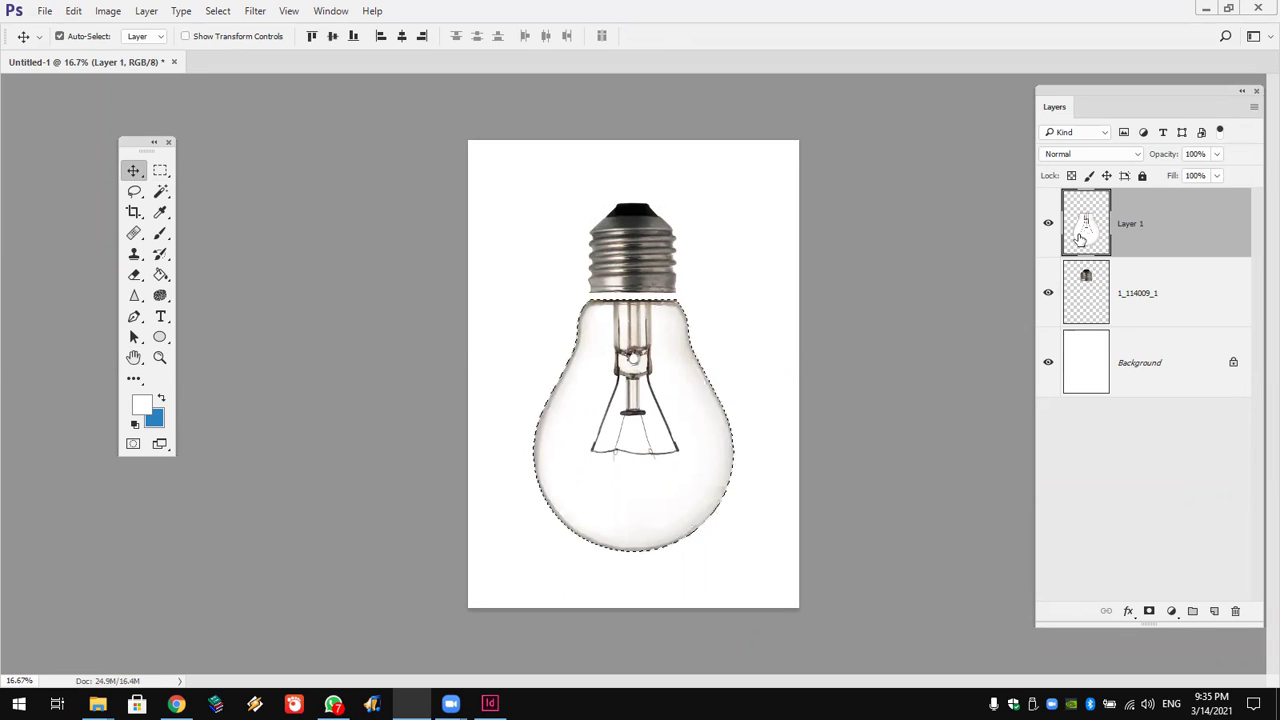
left_click(334, 11)
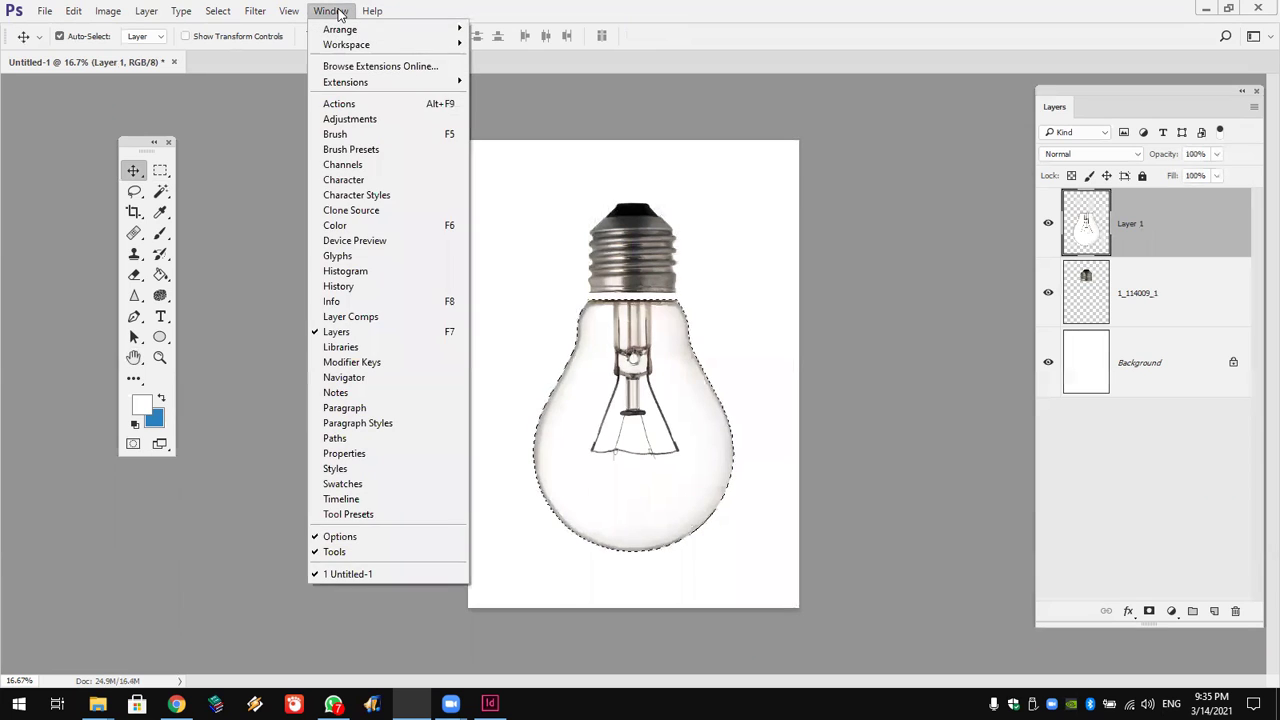
left_click(334, 11)
left_click(334, 11)
left_click(334, 11)
left_click(334, 11)
left_click(334, 11)
left_click(334, 11)
left_click(334, 11)
left_click(334, 11)
left_click(335, 11)
left_click(335, 11)
left_click(334, 11)
left_click(334, 11)
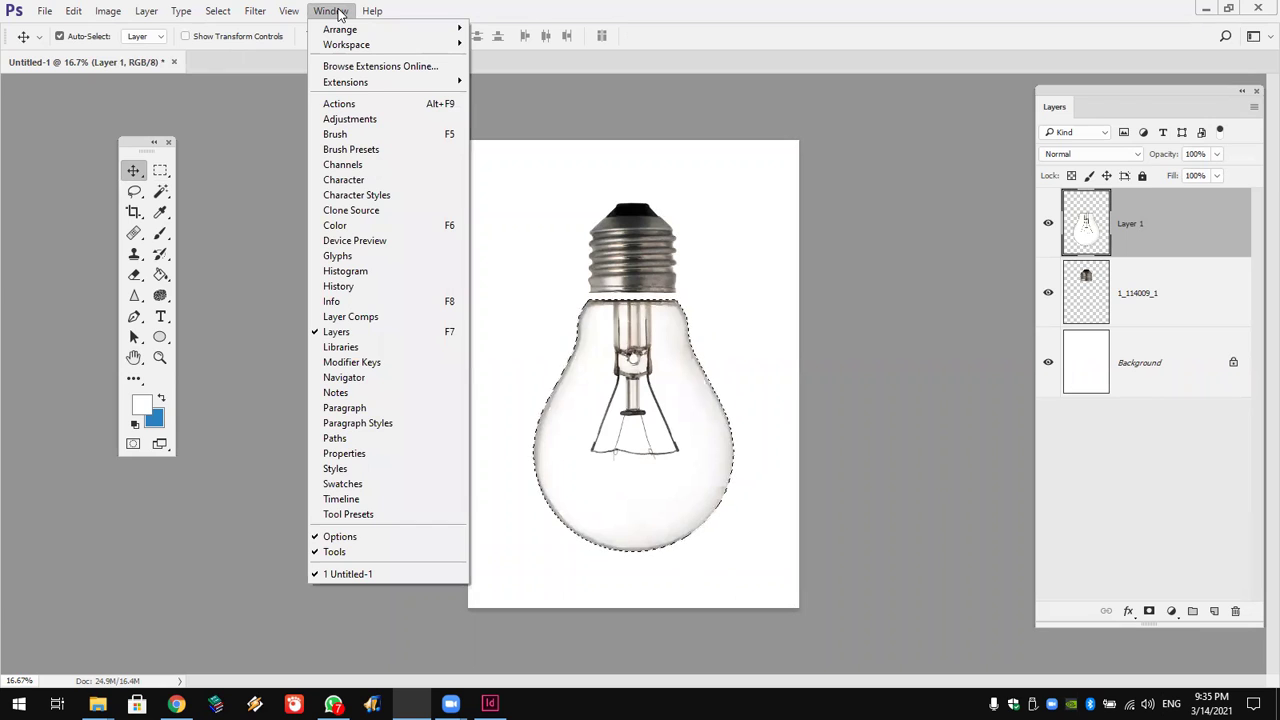
left_click(335, 11)
left_click(335, 11)
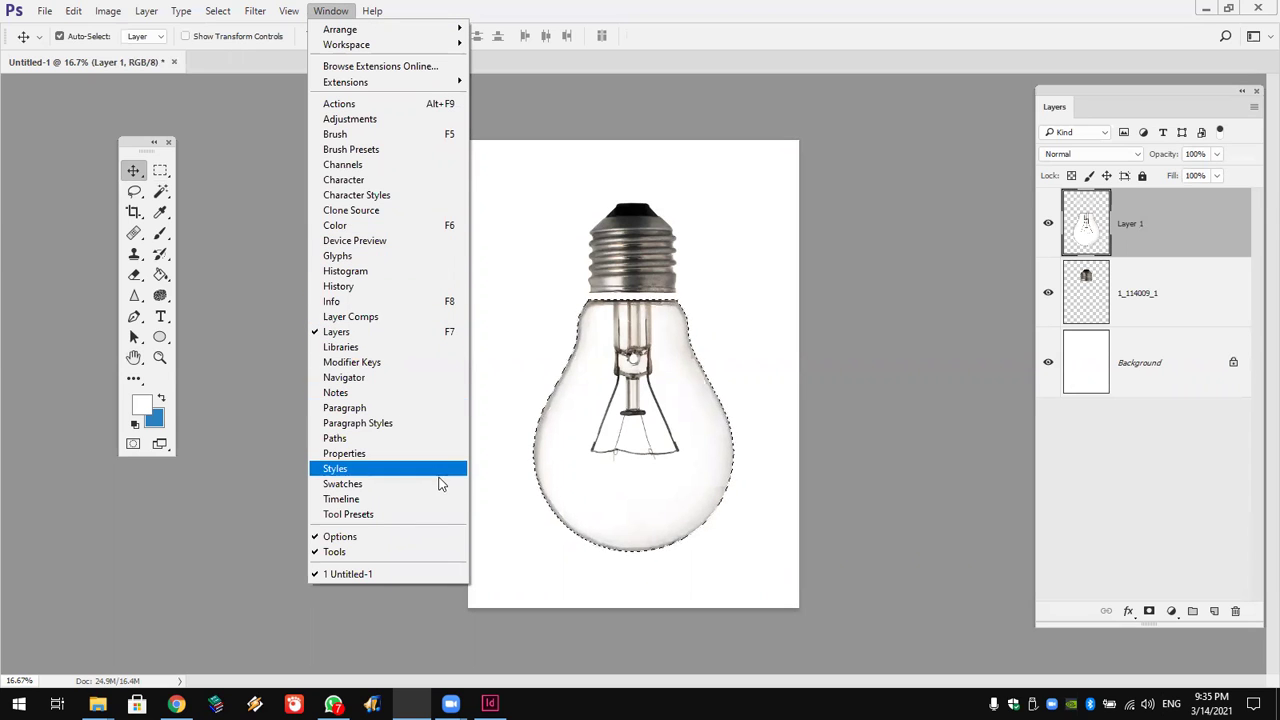
left_click(432, 440)
left_click_drag(977, 121, 877, 107)
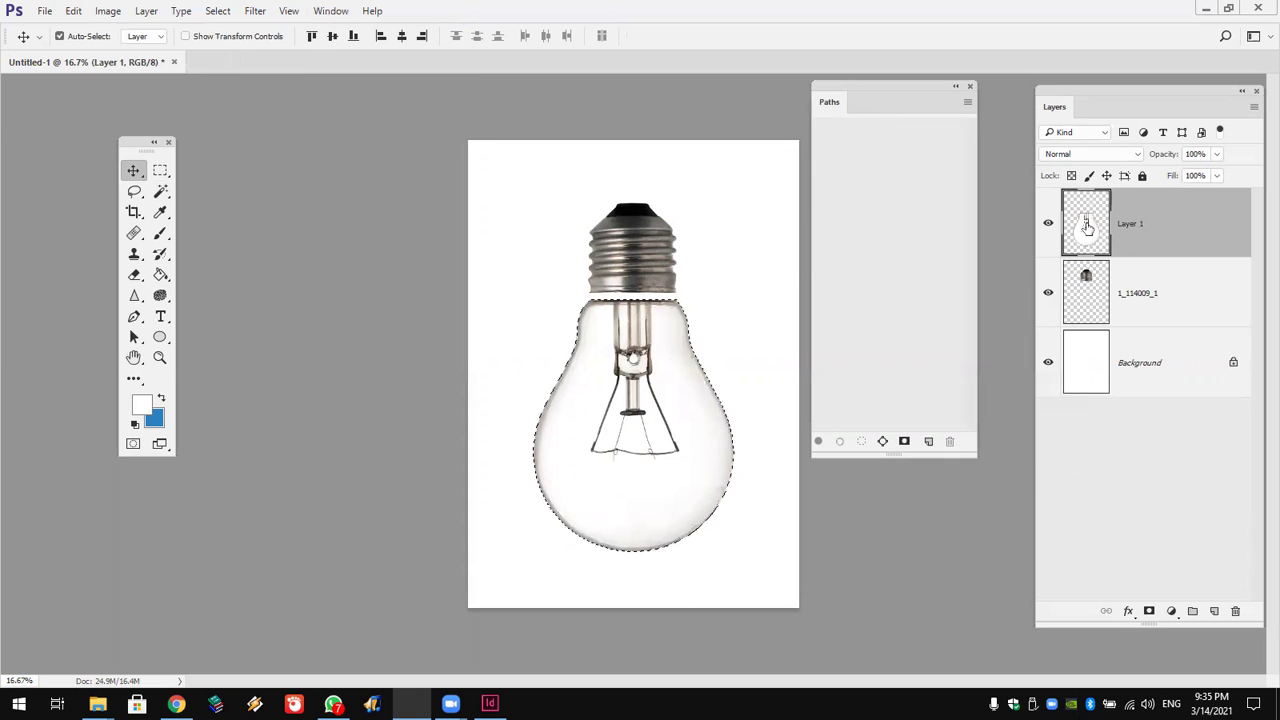
With both bulb layers hidden, convert the glass selection to a work path and copy that path.
left_click(1048, 223)
left_click(1048, 293)
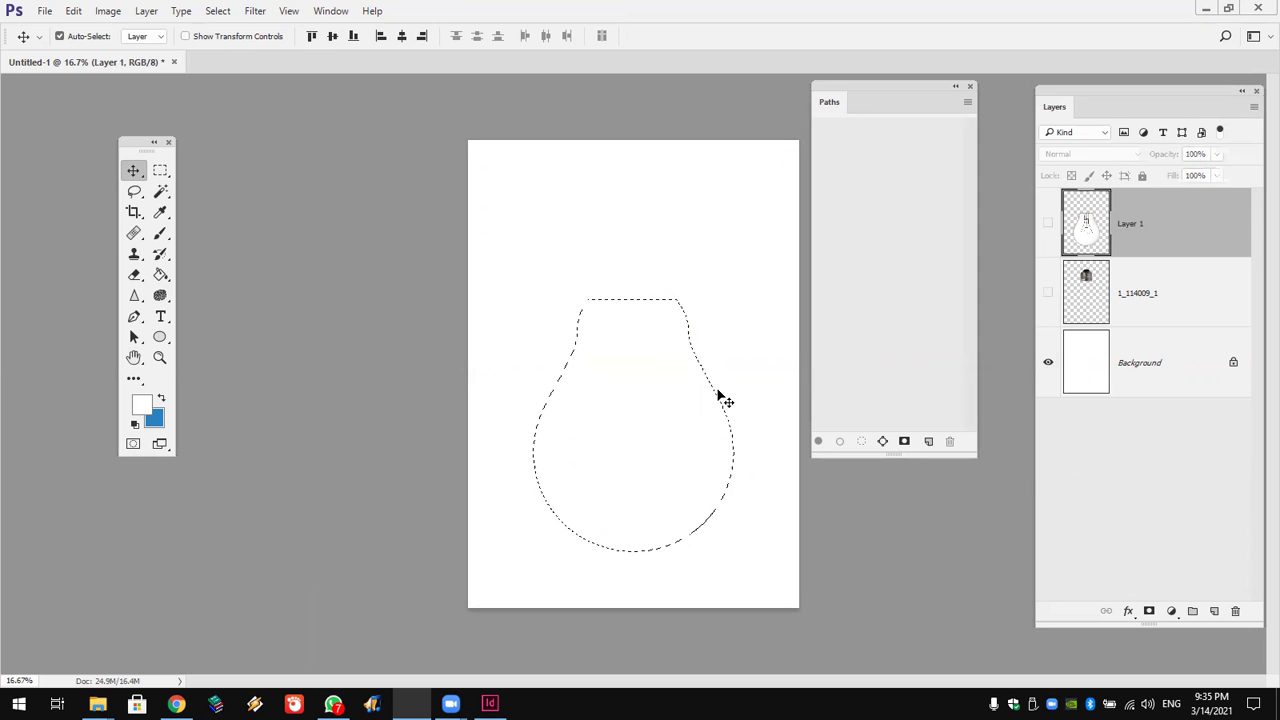
left_click(883, 443)
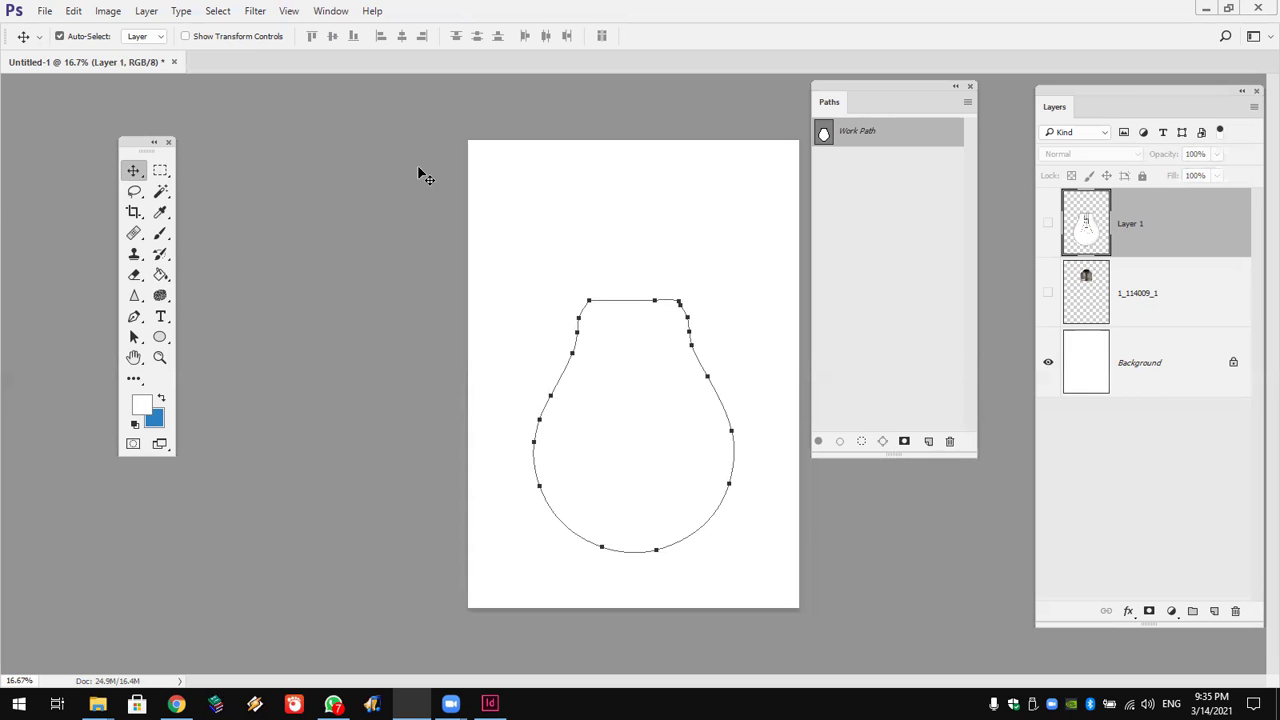
left_click(76, 12)
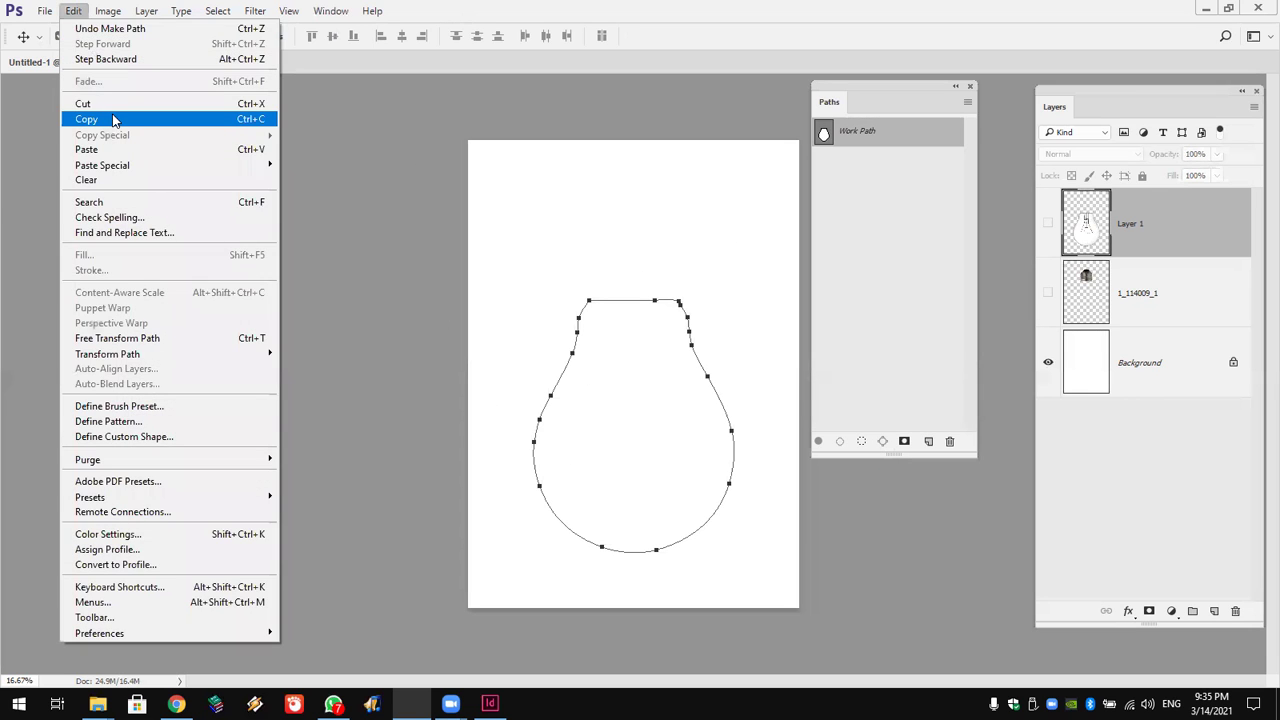
left_click(113, 120)
Switch to InDesign and try to paste the copied path into the document.
left_click(489, 703)
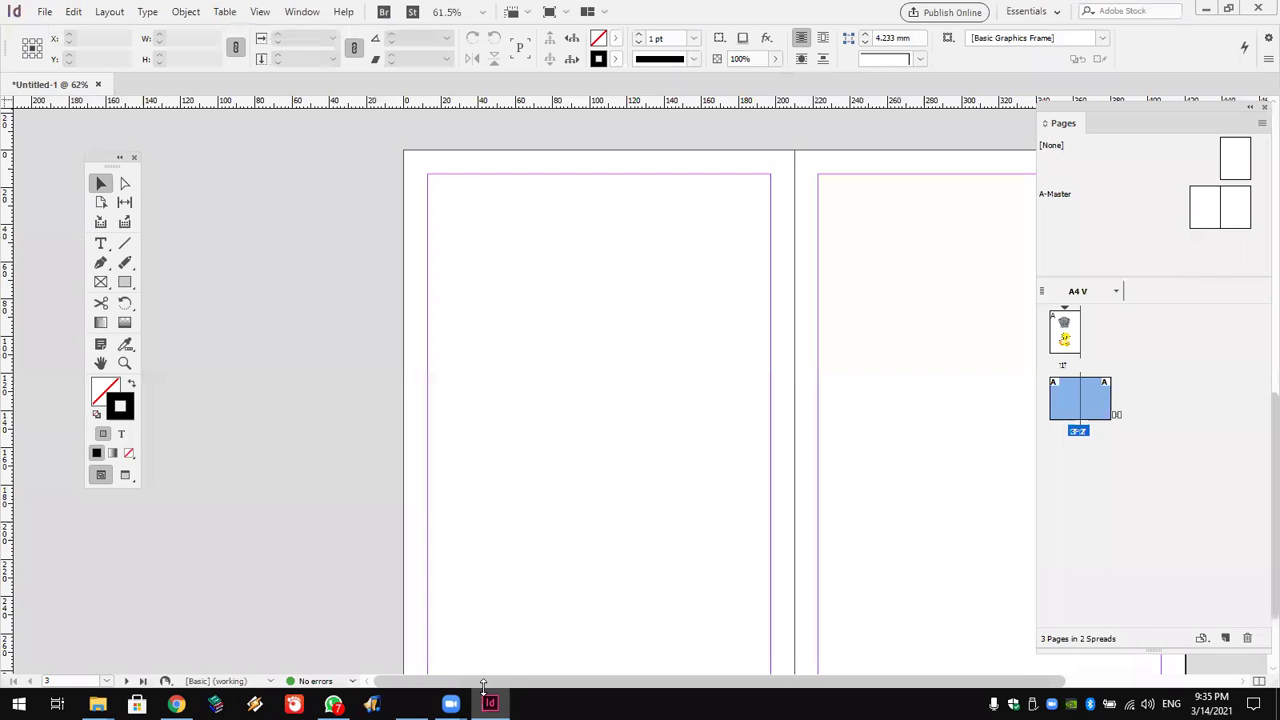
left_click(78, 12)
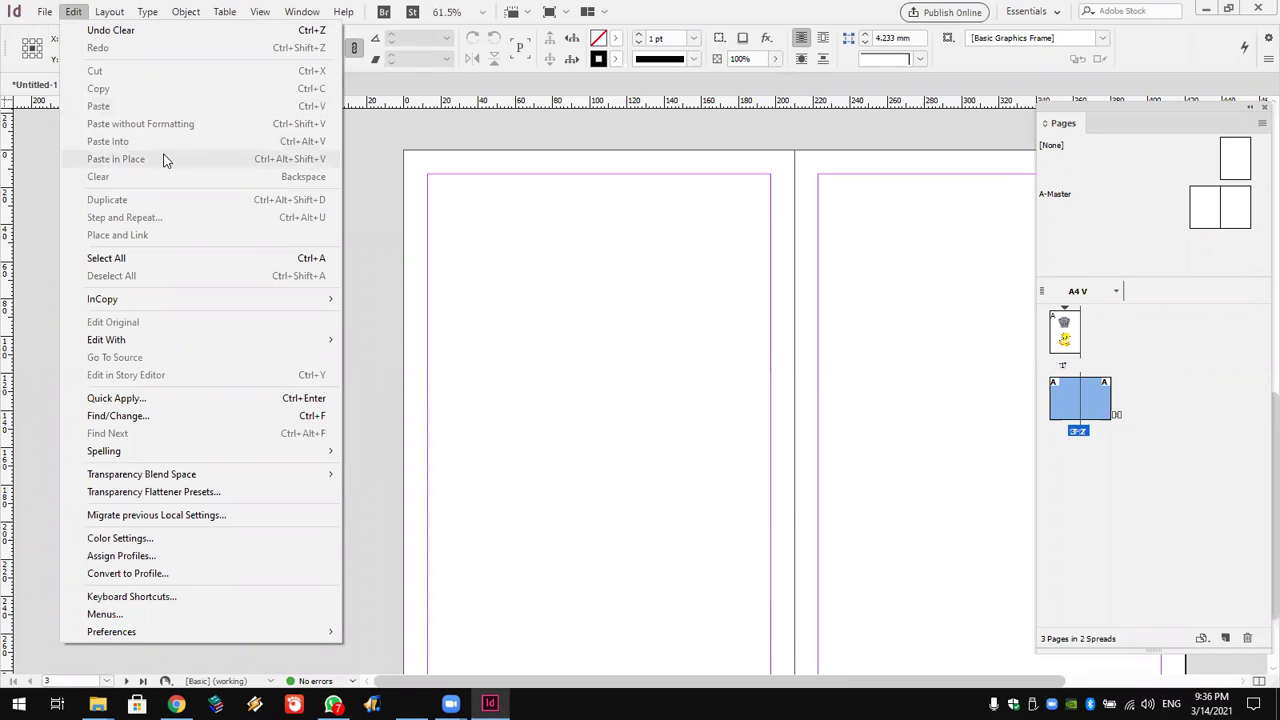
left_click(376, 200)
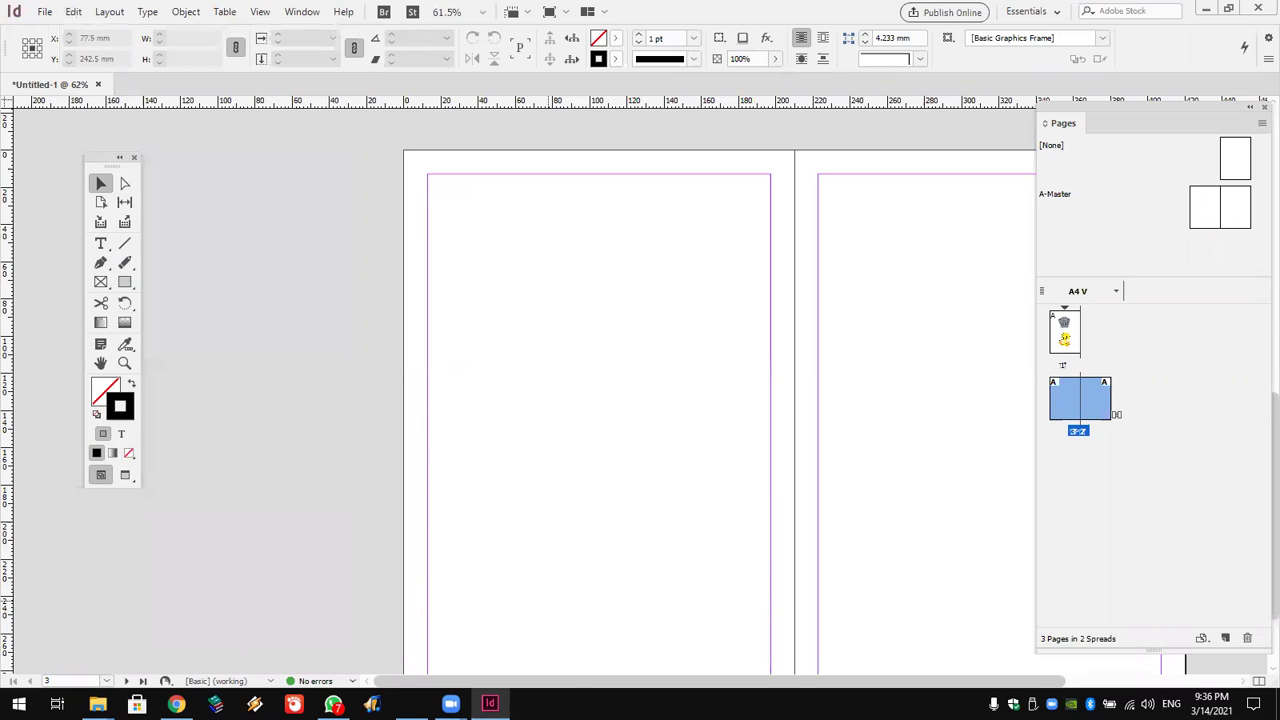
mouse_move(490, 703)
key("alt+Tab")
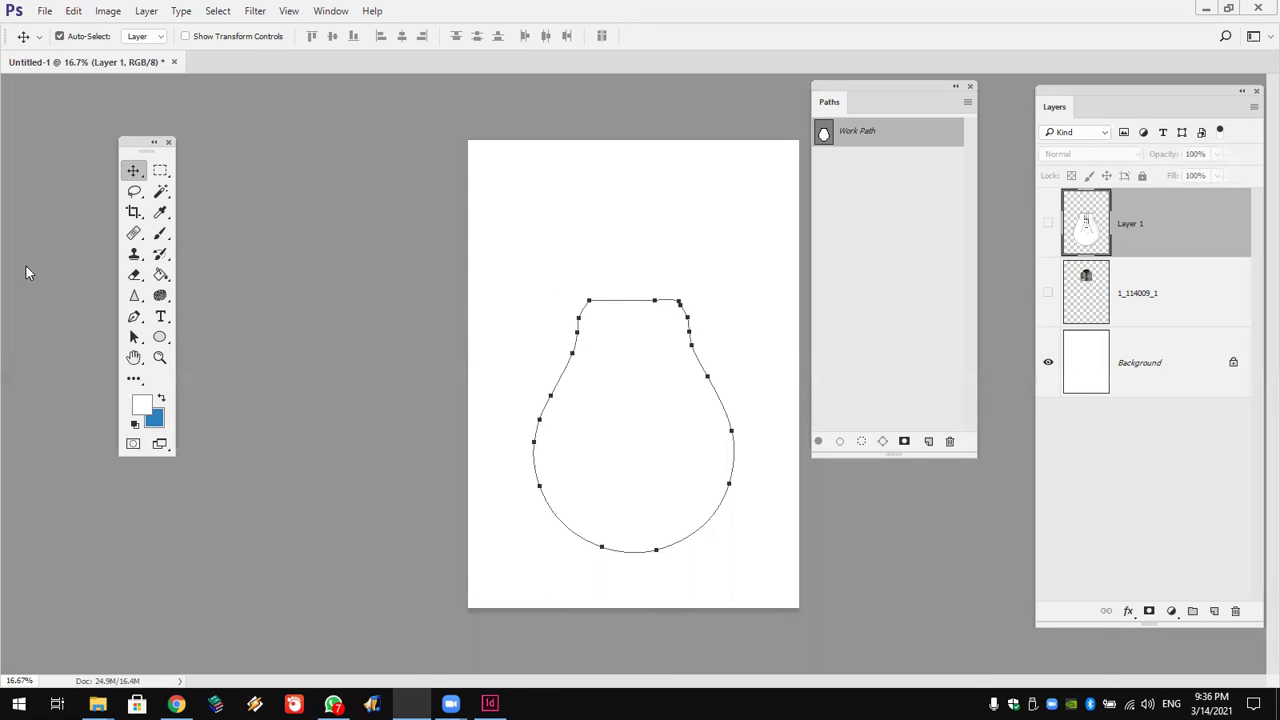
Launch Illustrator and create a new blank document.
key("super+d")
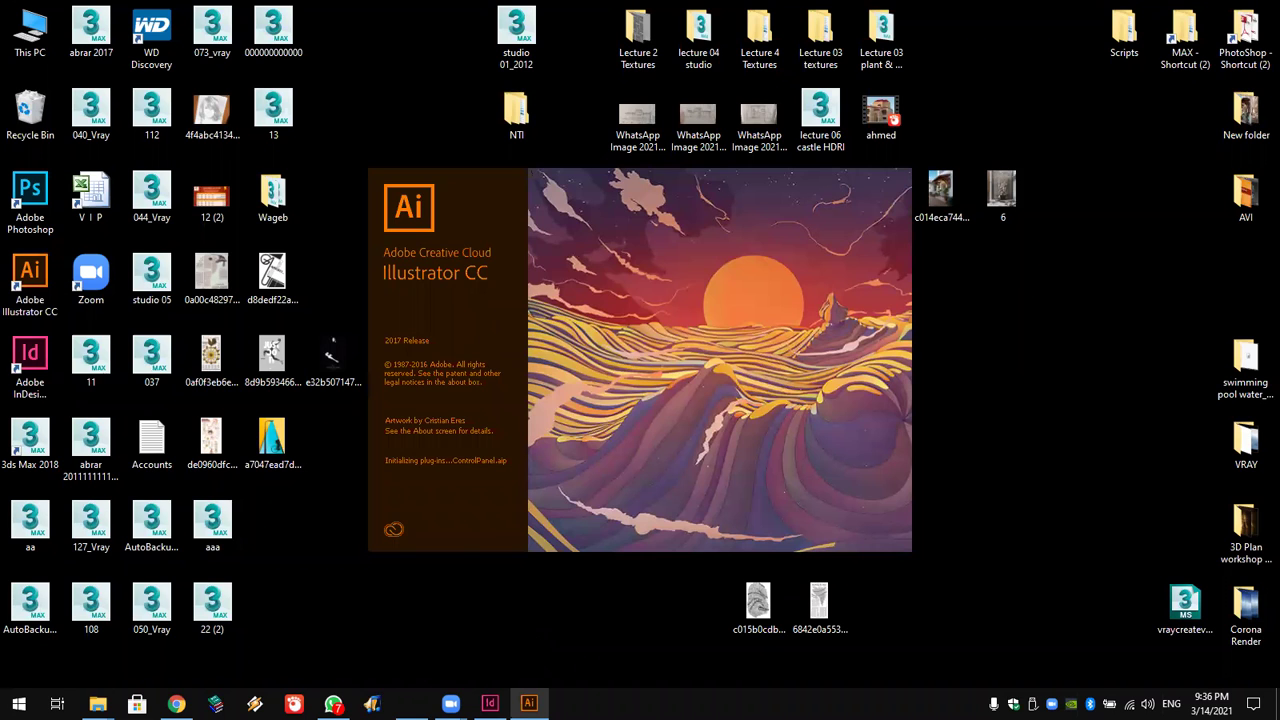
mouse_move(529, 703)
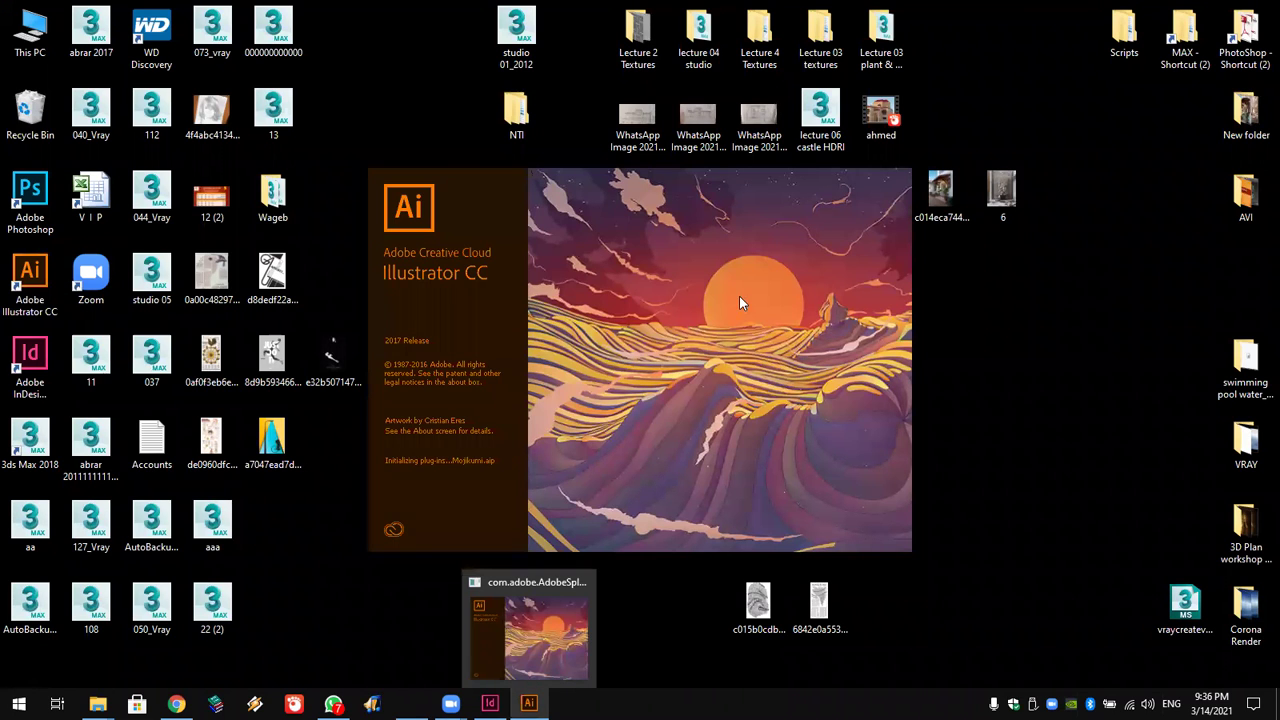
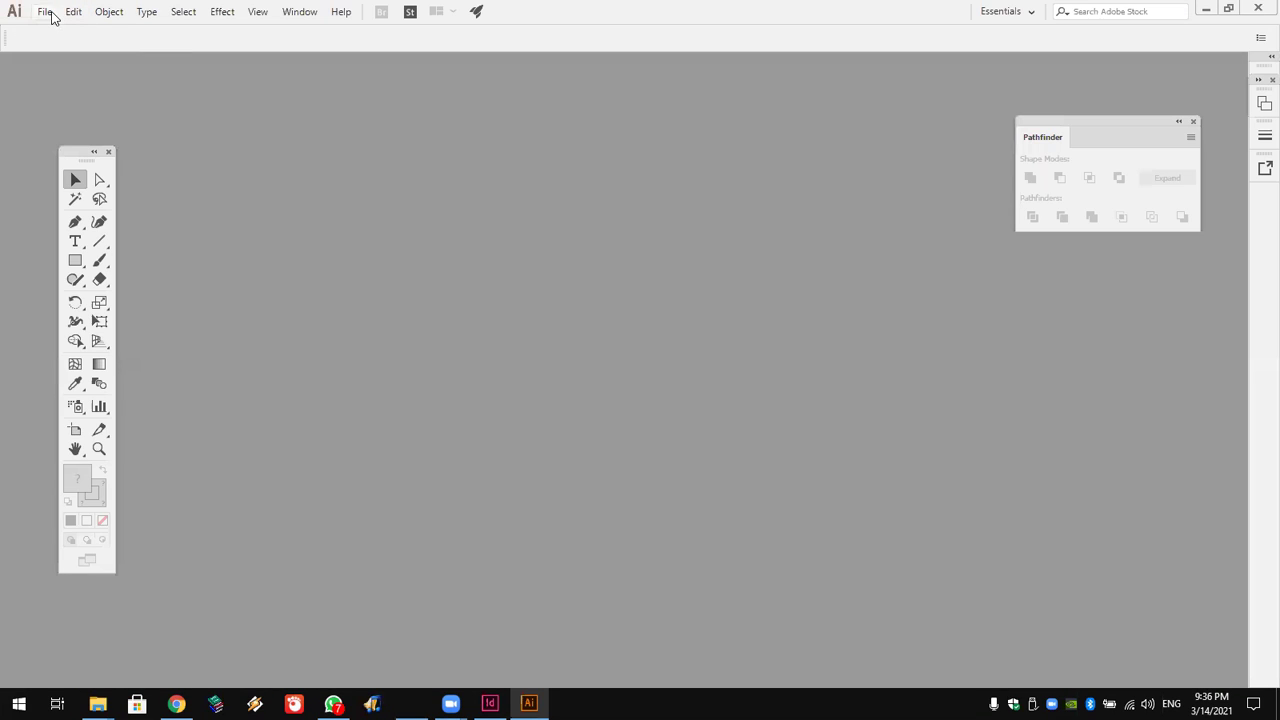
left_click(45, 11)
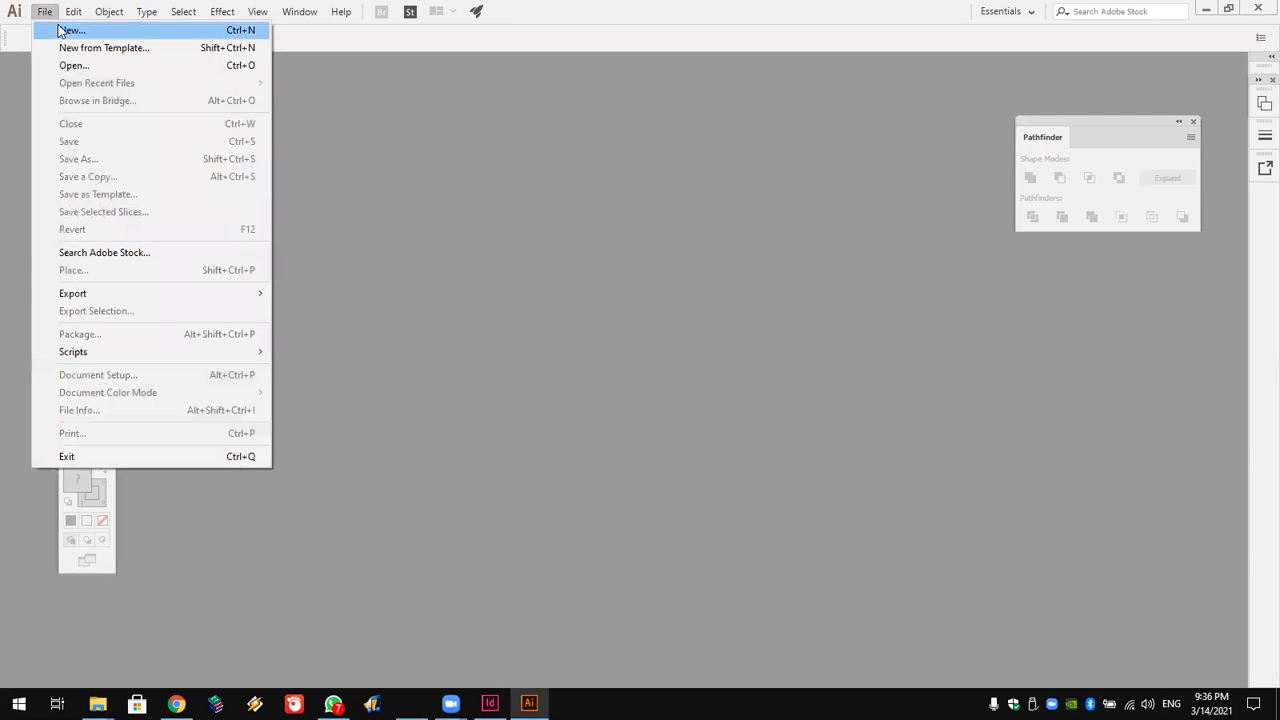
left_click(58, 29)
left_click(732, 551)
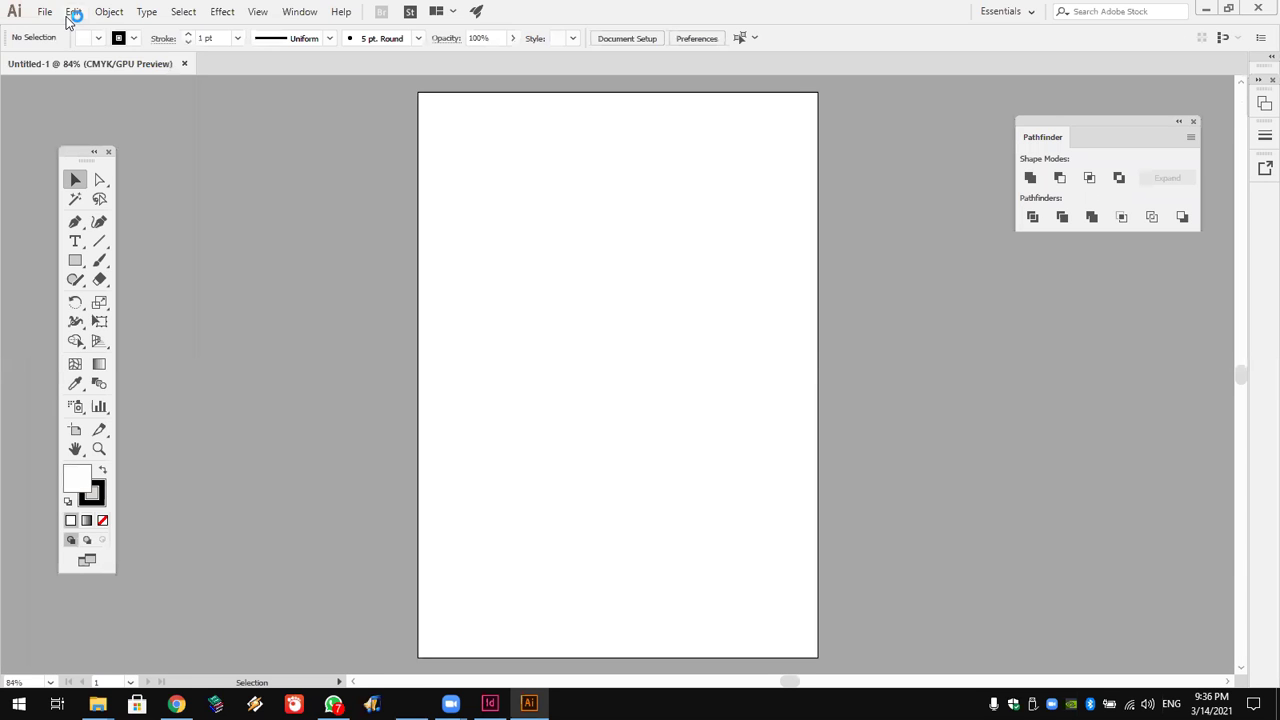
Paste the copied bulb outline as a compound path and fill it with CMYK Green.
left_click(74, 11)
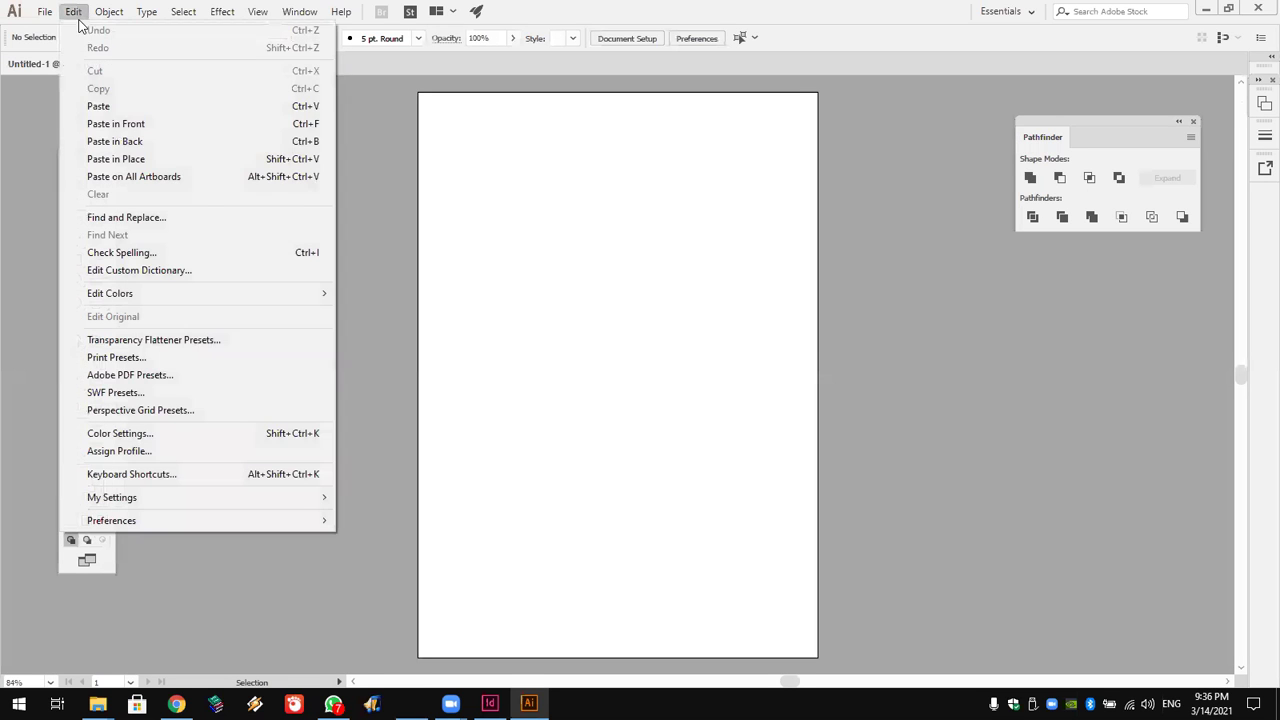
left_click(98, 106)
left_click(696, 391)
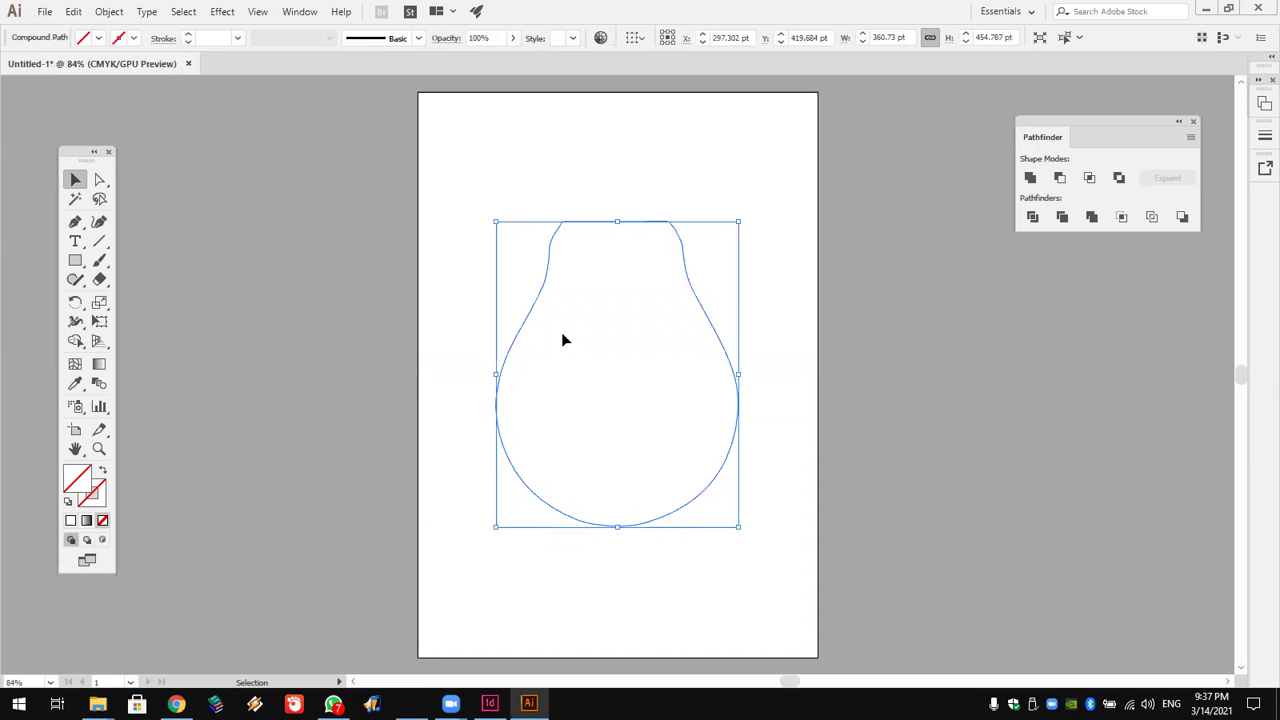
left_click(98, 38)
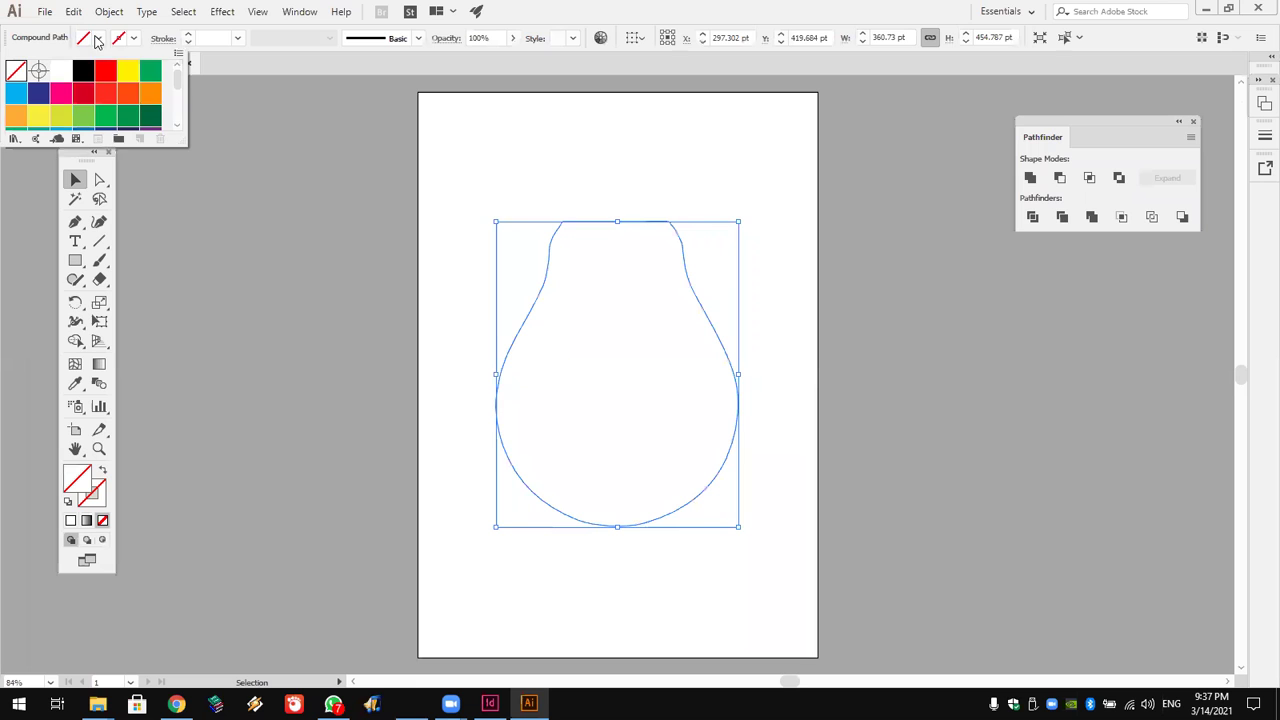
left_click(150, 72)
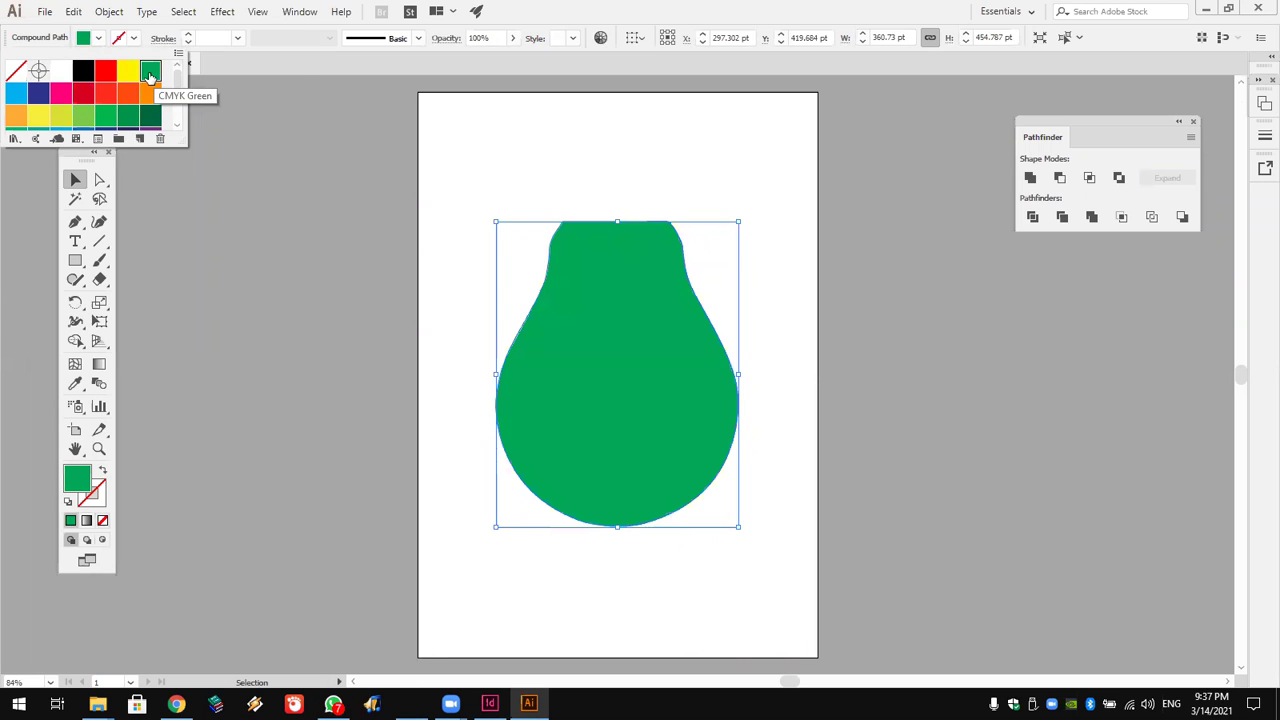
Copy the green bulb shape, paste it into the InDesign document, and move it onto the pasteboard beside the left page.
left_click(76, 14)
left_click(75, 13)
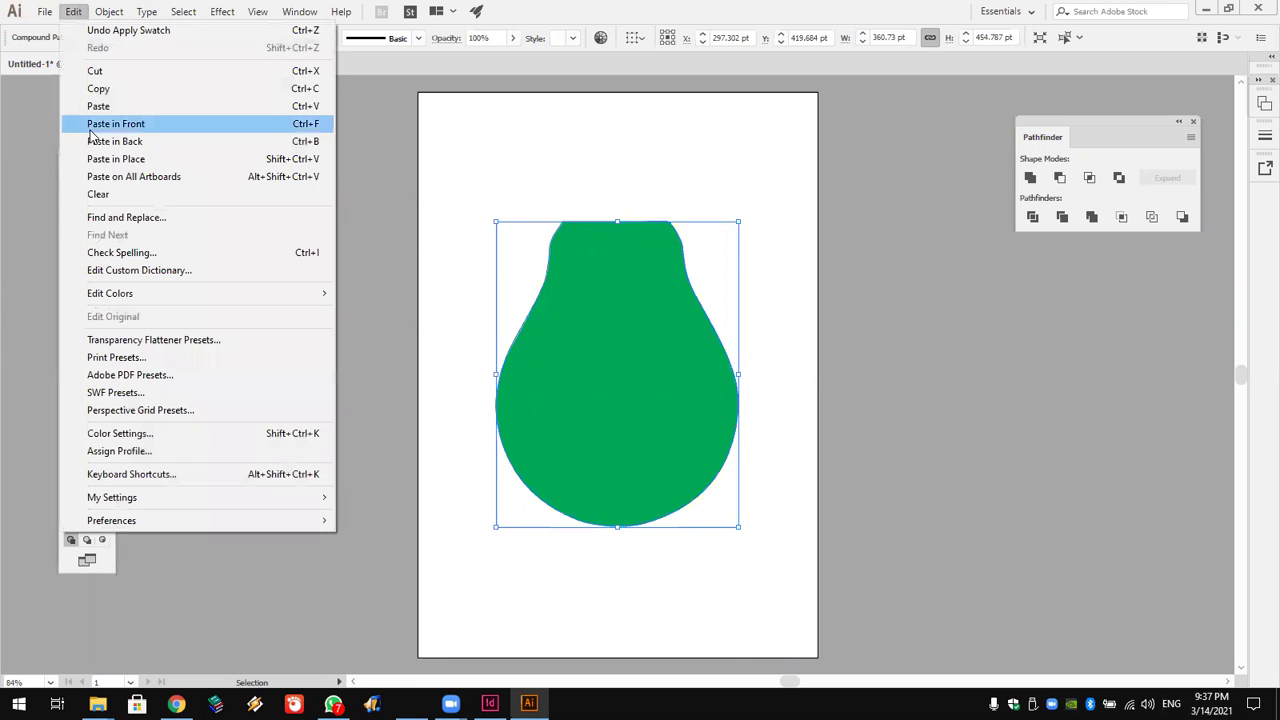
left_click(95, 88)
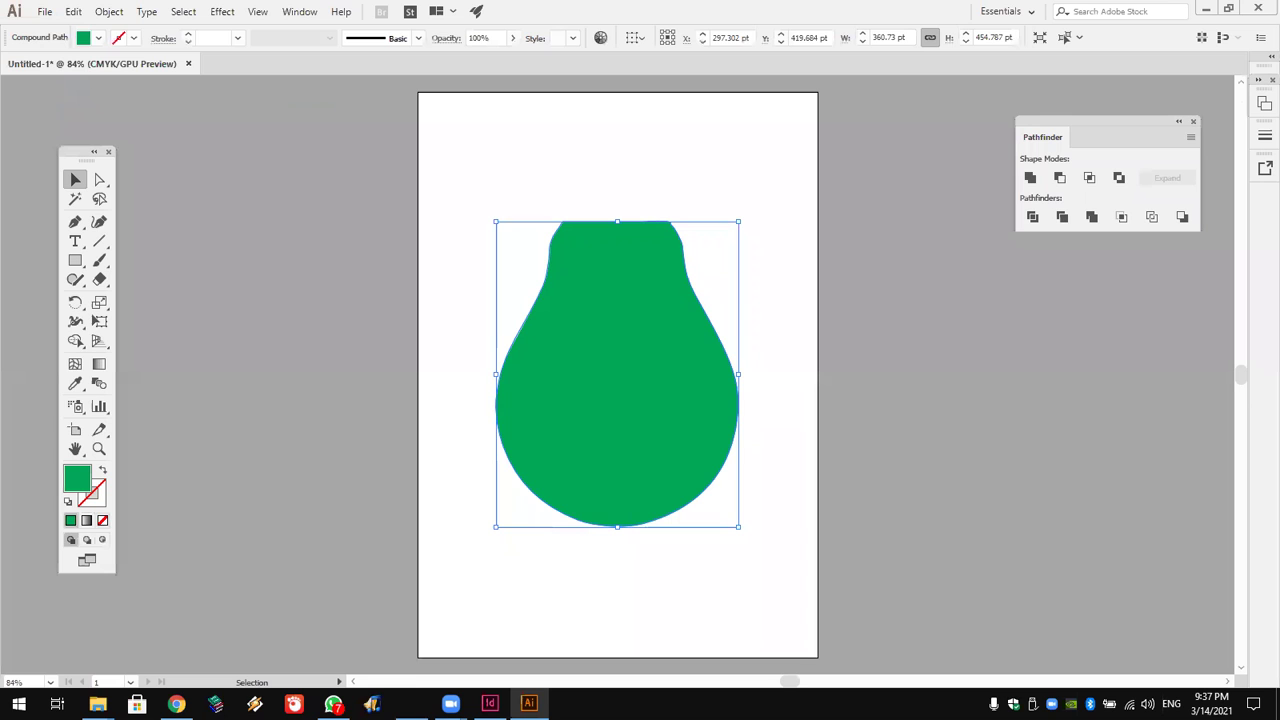
key("alt+Tab")
left_click(73, 12)
left_click(108, 110)
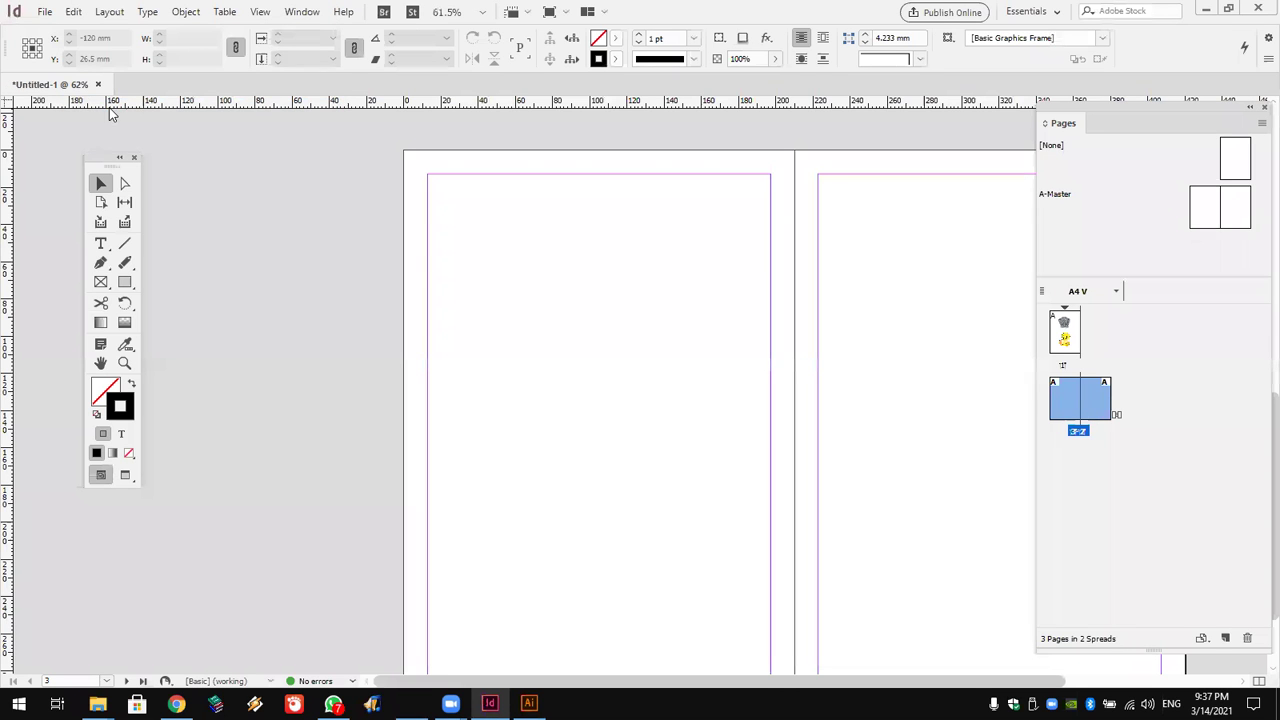
left_click_drag(691, 369, 339, 404)
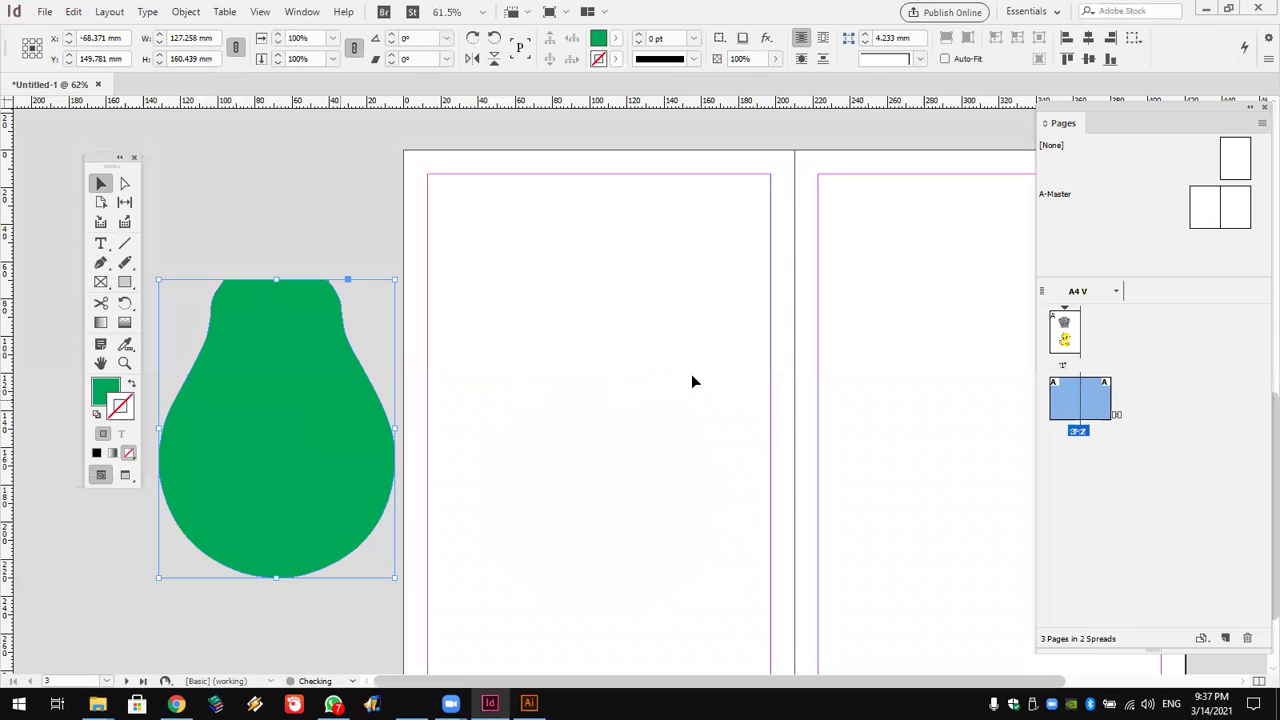
Create a text frame filling the left page's margins and set its text language to English: UK.
scroll(688, 377, "down", 1)
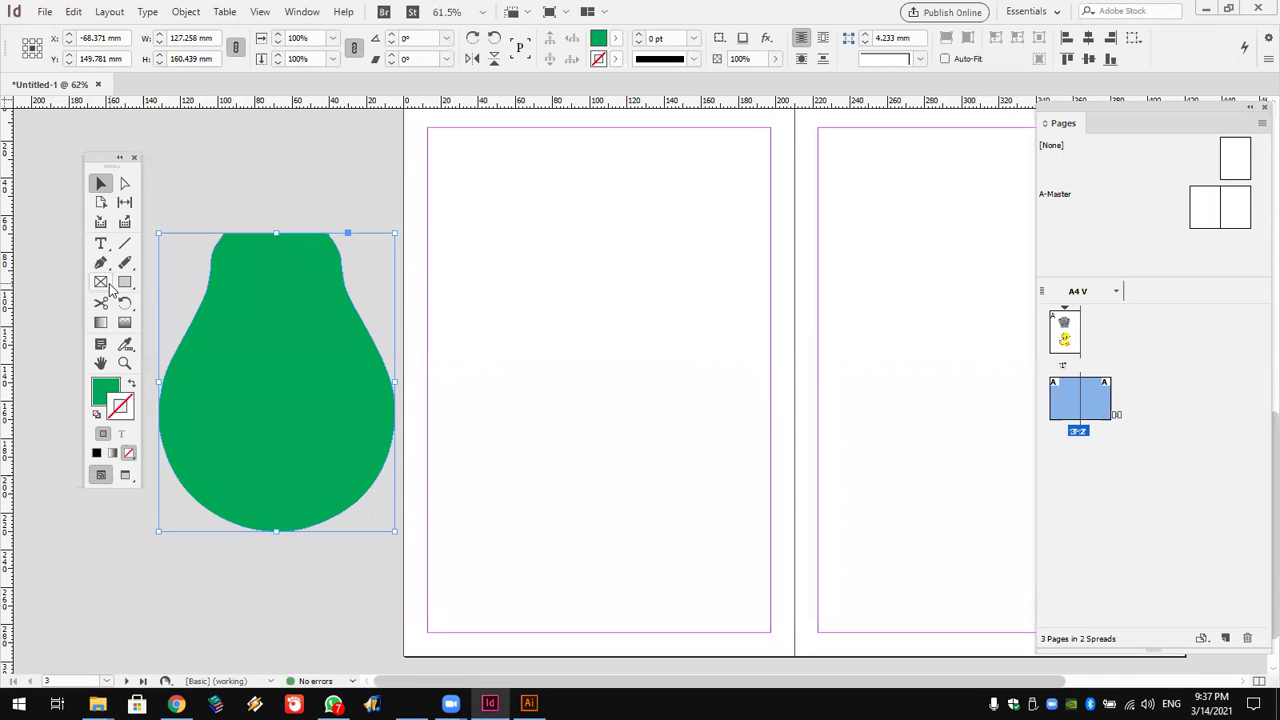
left_click(100, 243)
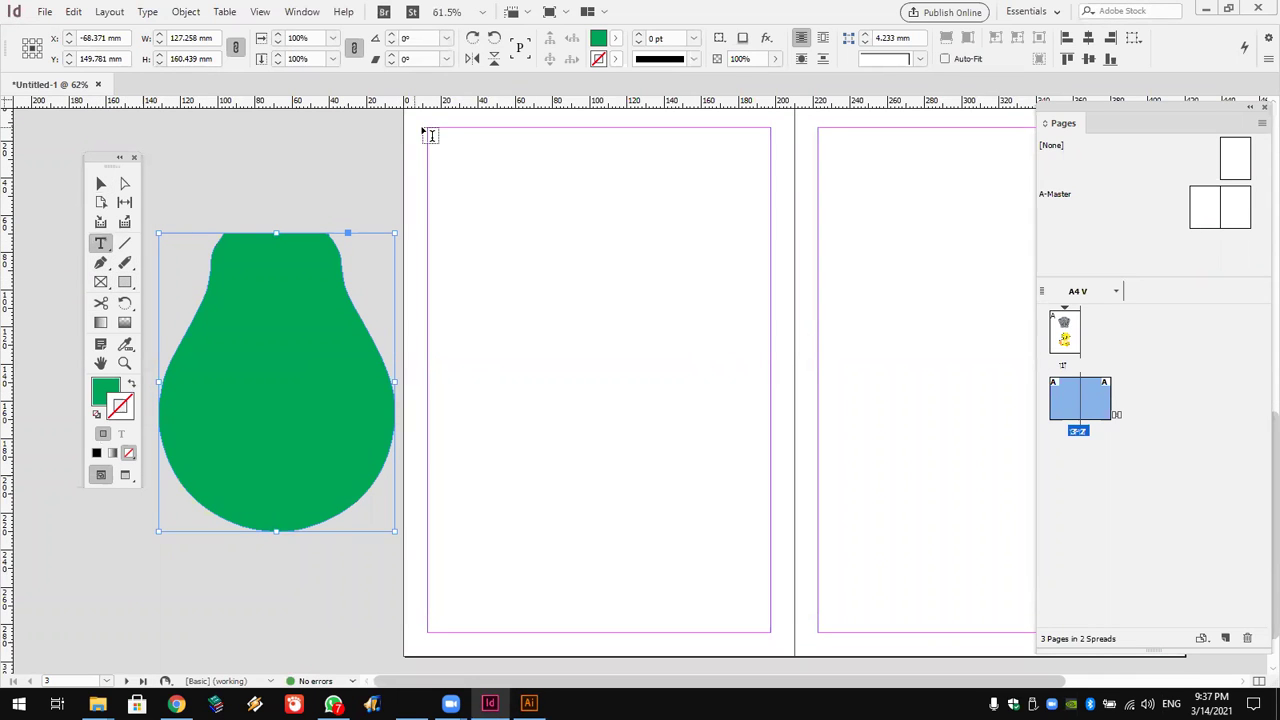
left_click_drag(429, 129, 771, 632)
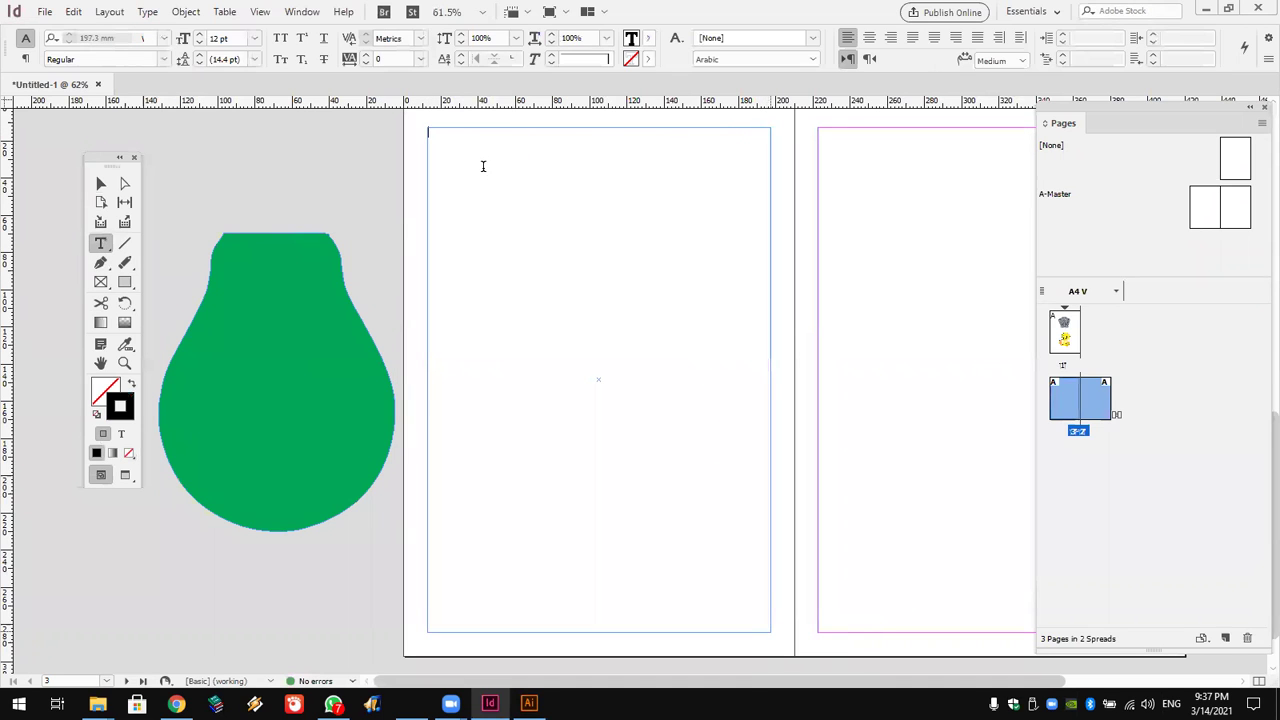
key("ctrl+z")
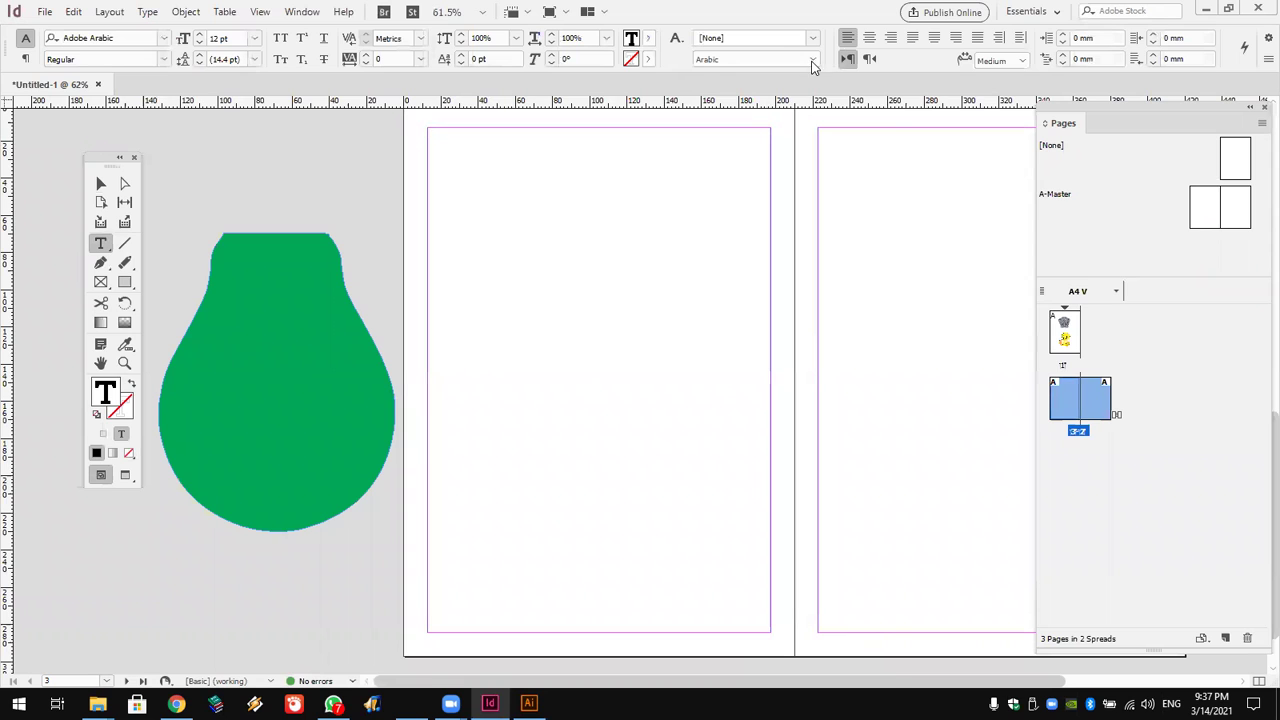
left_click(811, 61)
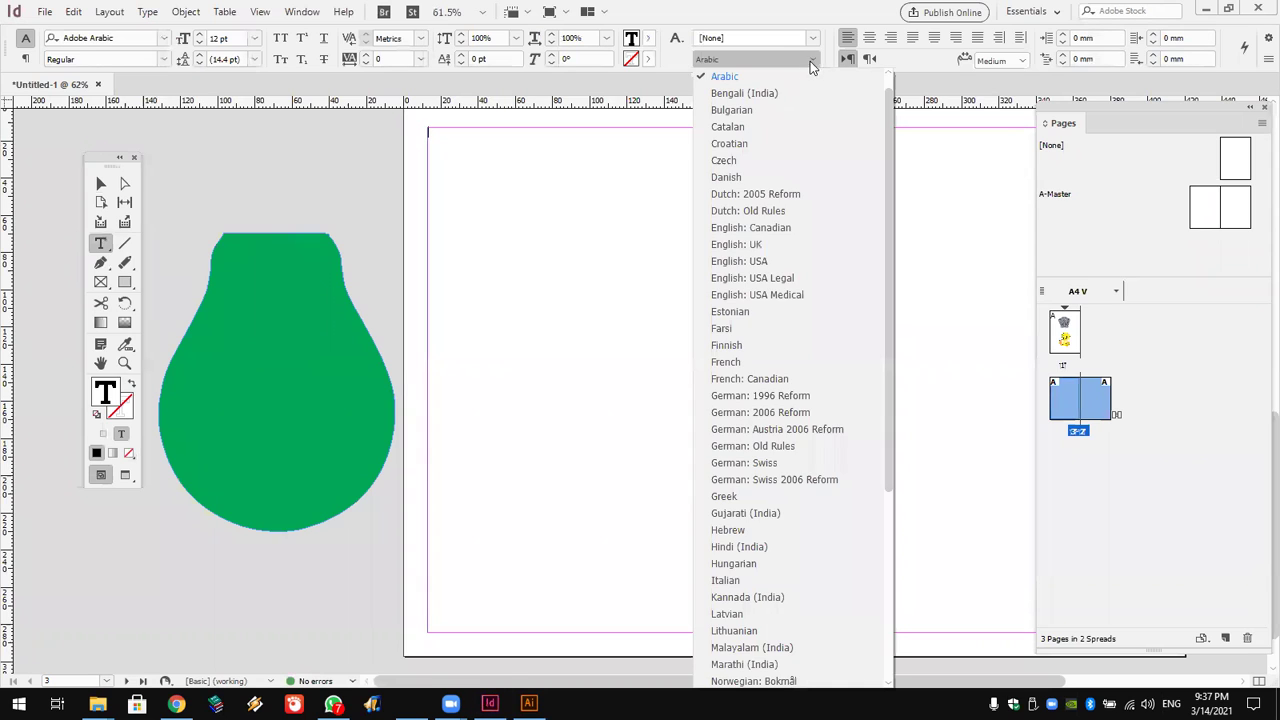
left_click(786, 245)
Fill the page's text frame with placeholder text.
left_click(165, 38)
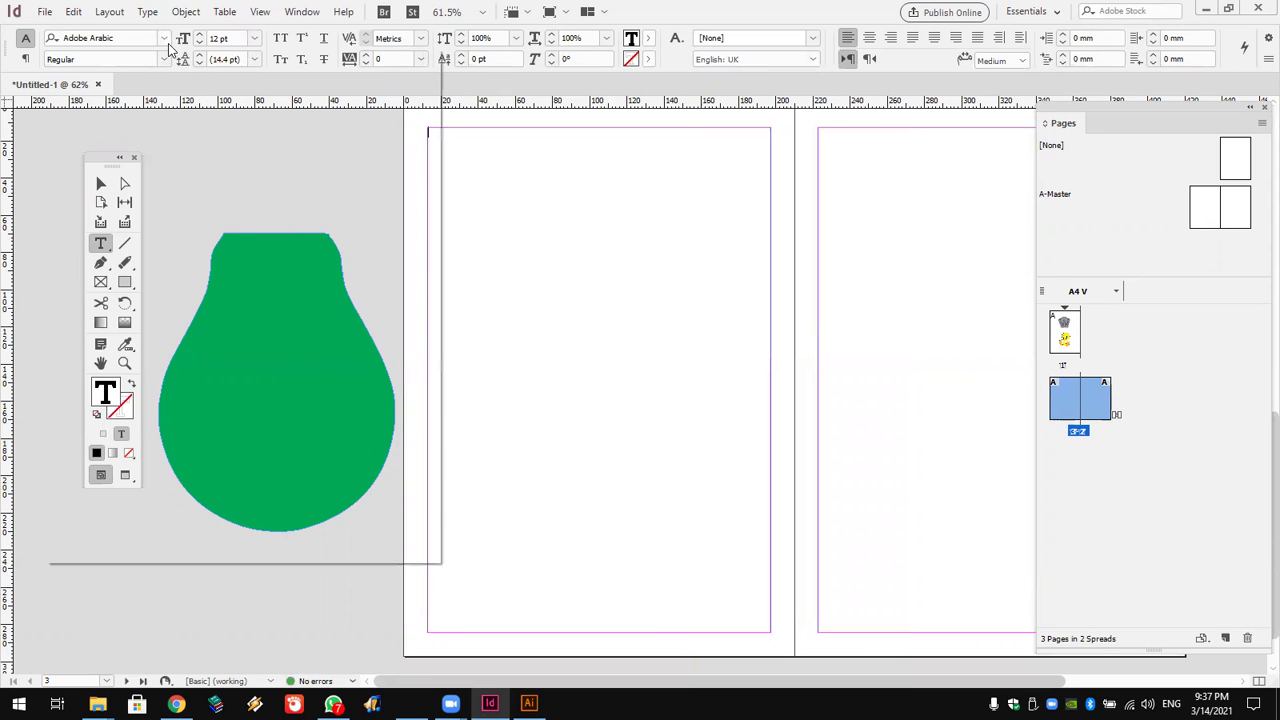
left_click(160, 14)
left_click(148, 12)
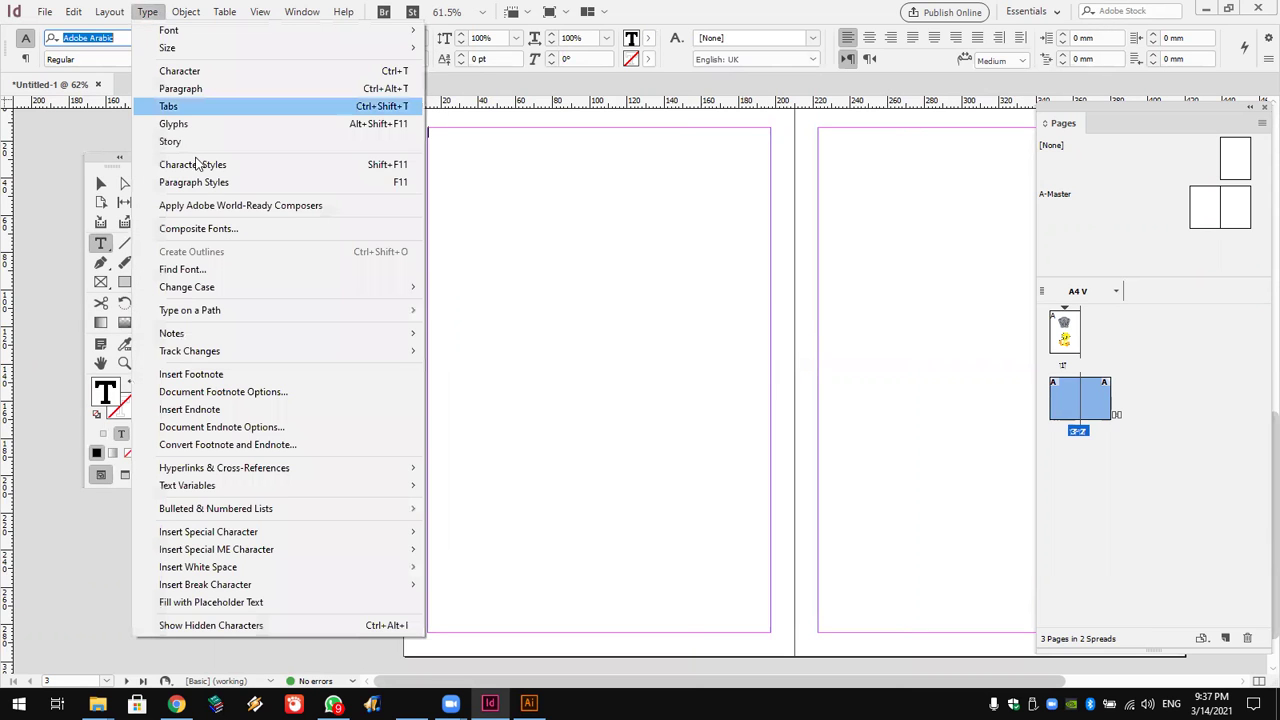
left_click(277, 603)
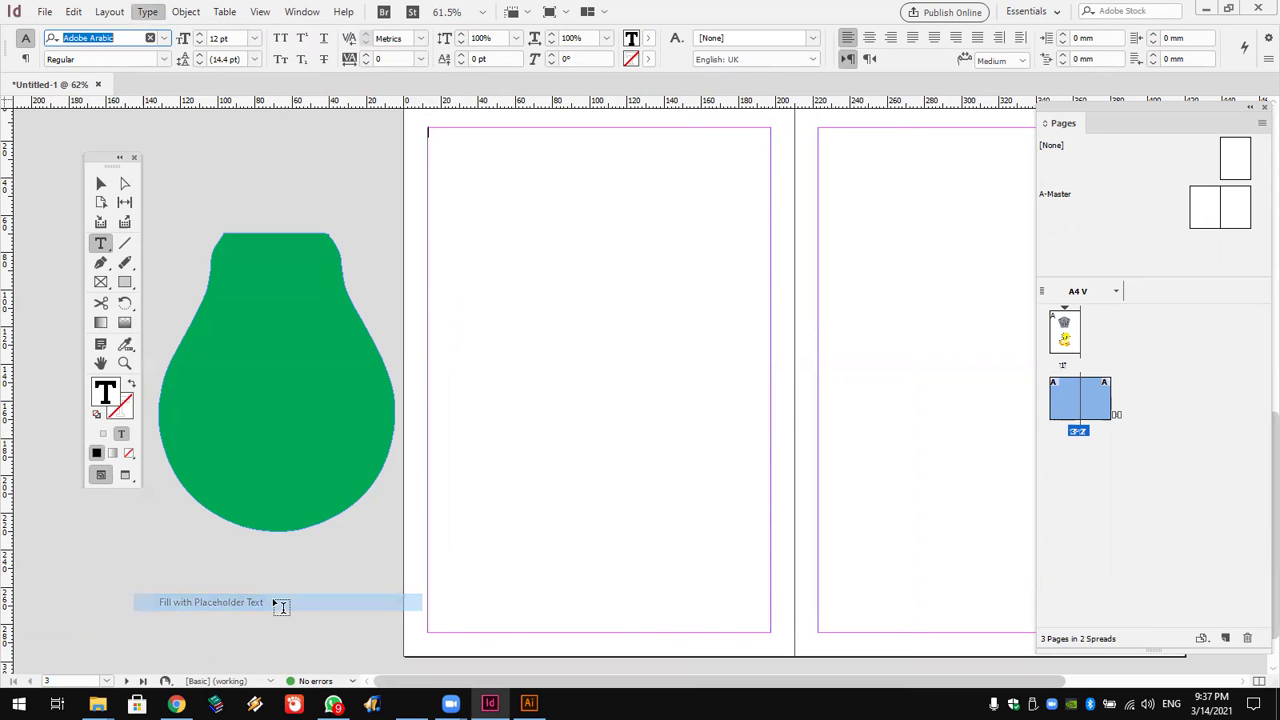
Set the fill of the bulb shape on the pasteboard to None.
left_click(100, 183)
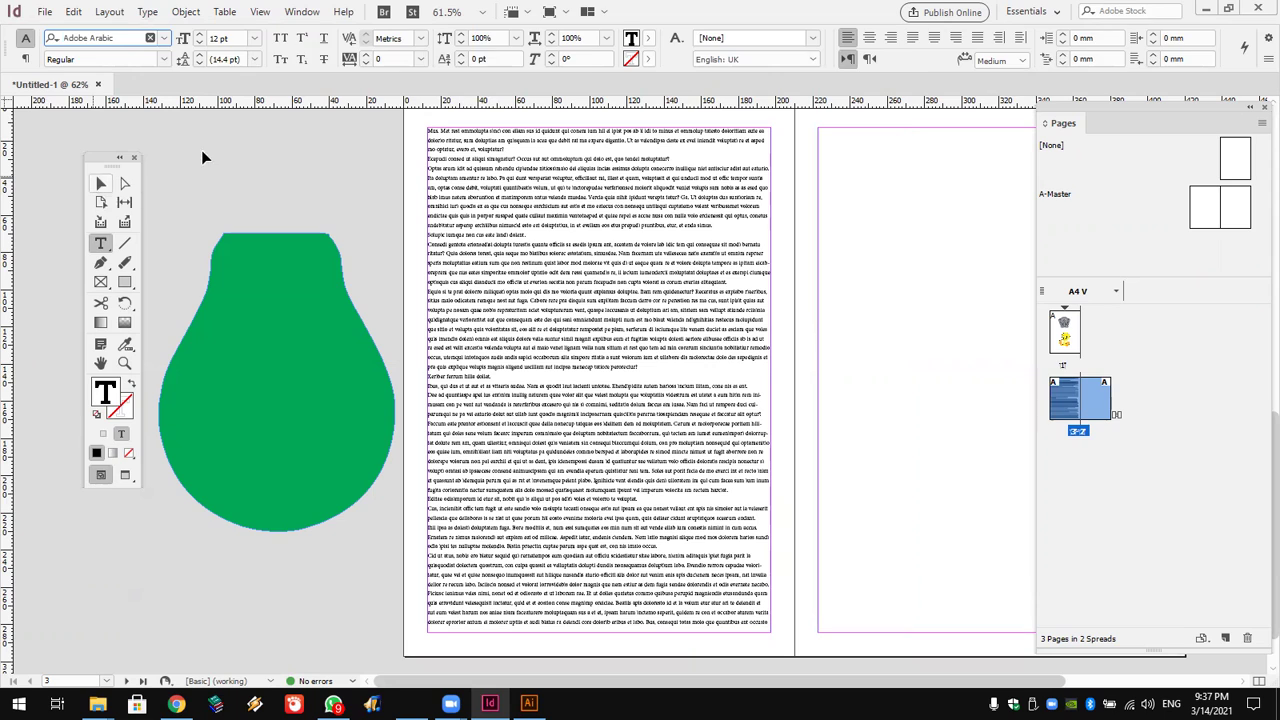
left_click(277, 322)
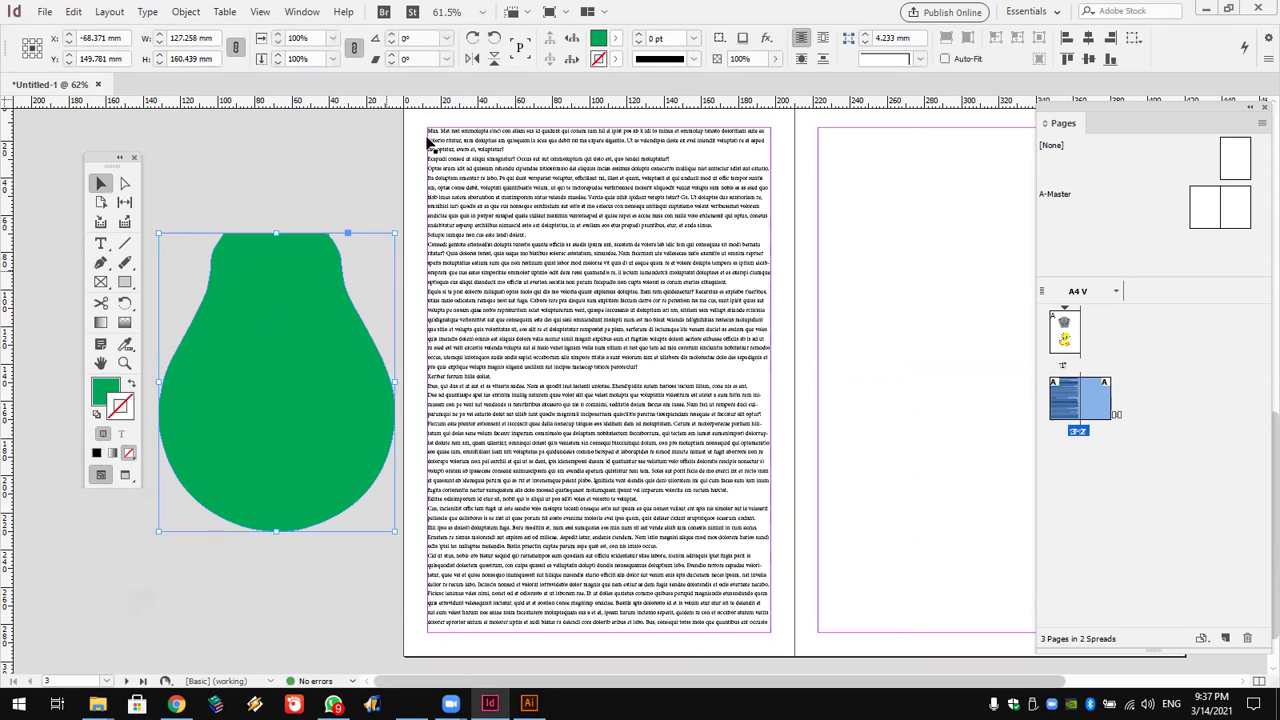
left_click(617, 40)
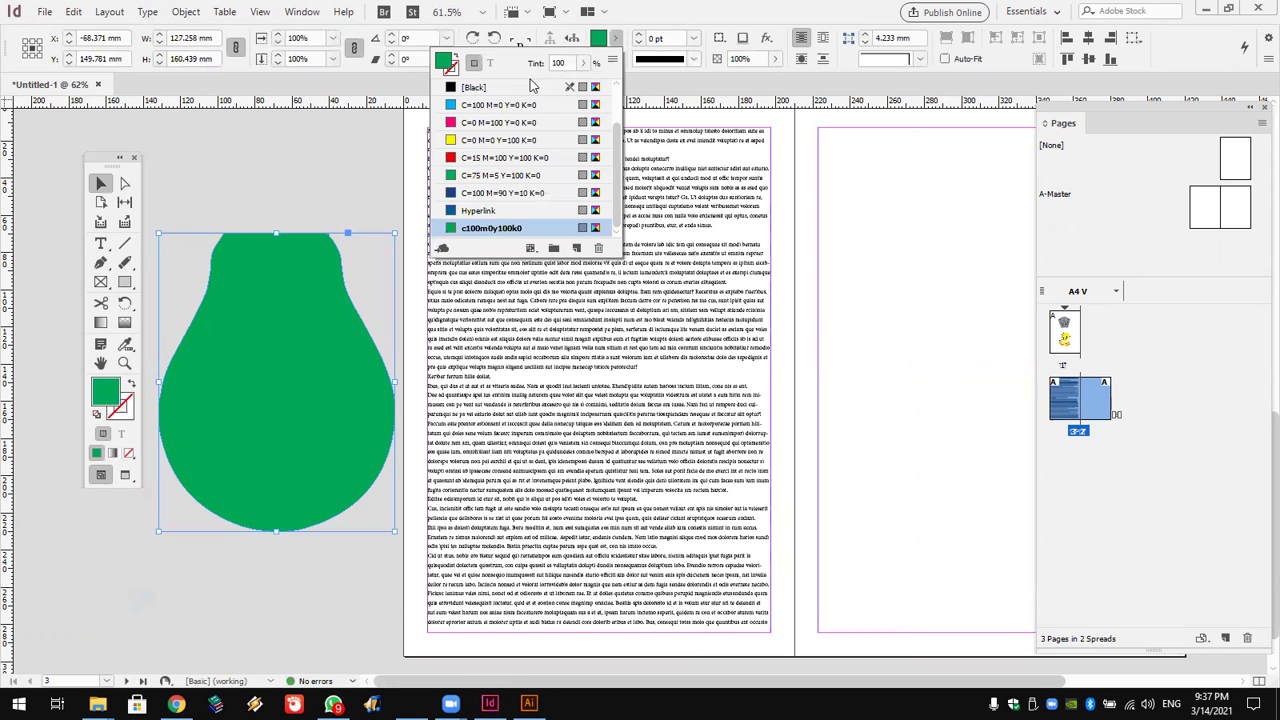
scroll(515, 85, "up", 3)
left_click(500, 89)
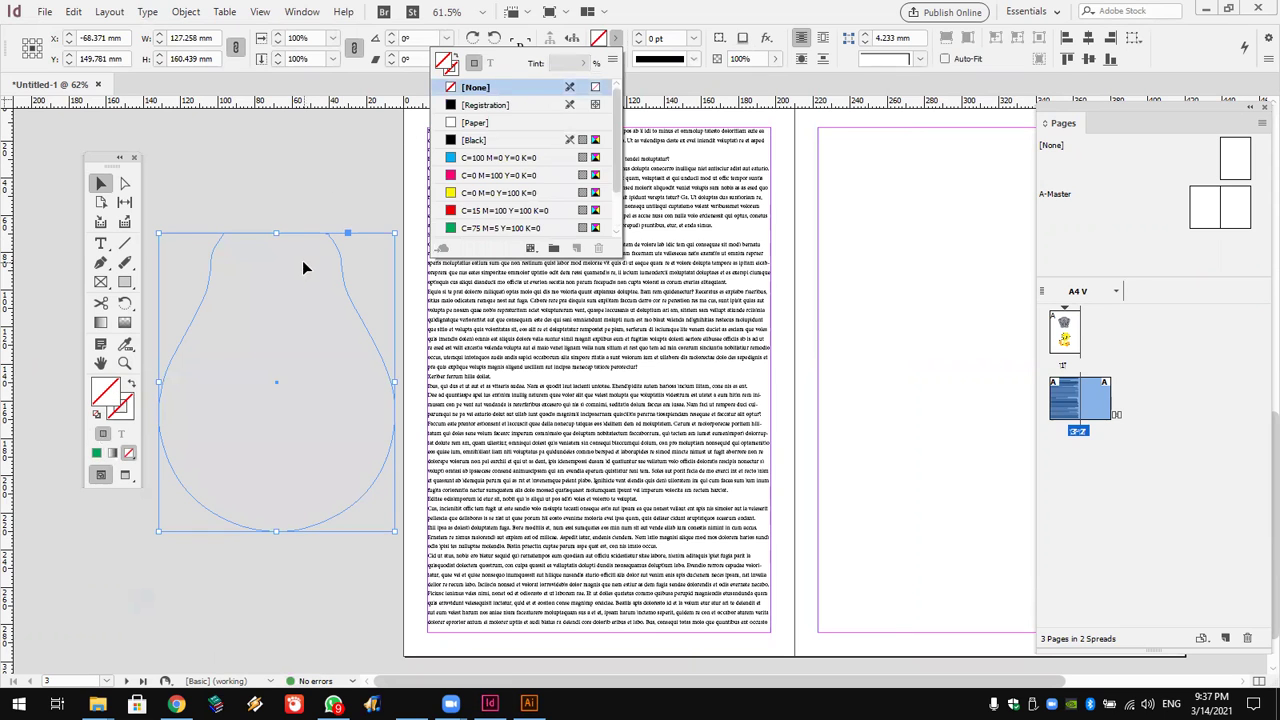
Move the unfilled bulb outline over the middle of the page text and apply Wrap around object shape to both objects.
left_click(303, 234)
left_click_drag(300, 234, 622, 234)
left_click(570, 280)
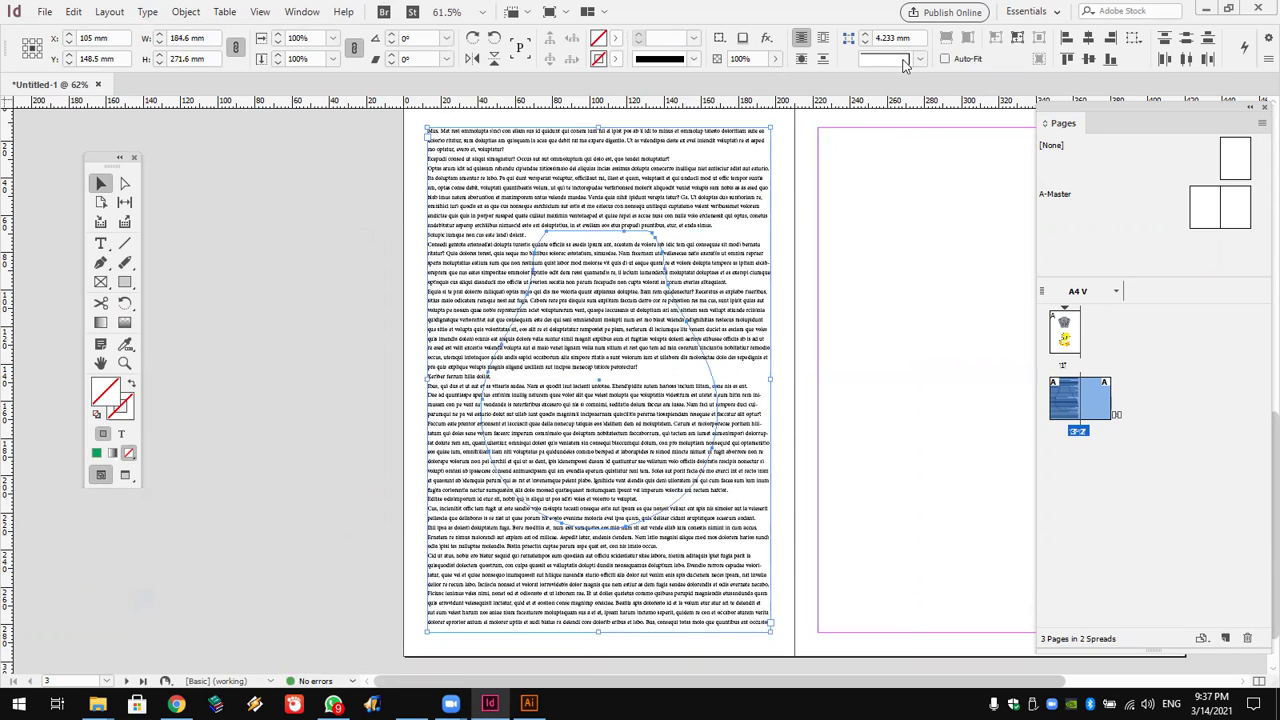
left_click(800, 60)
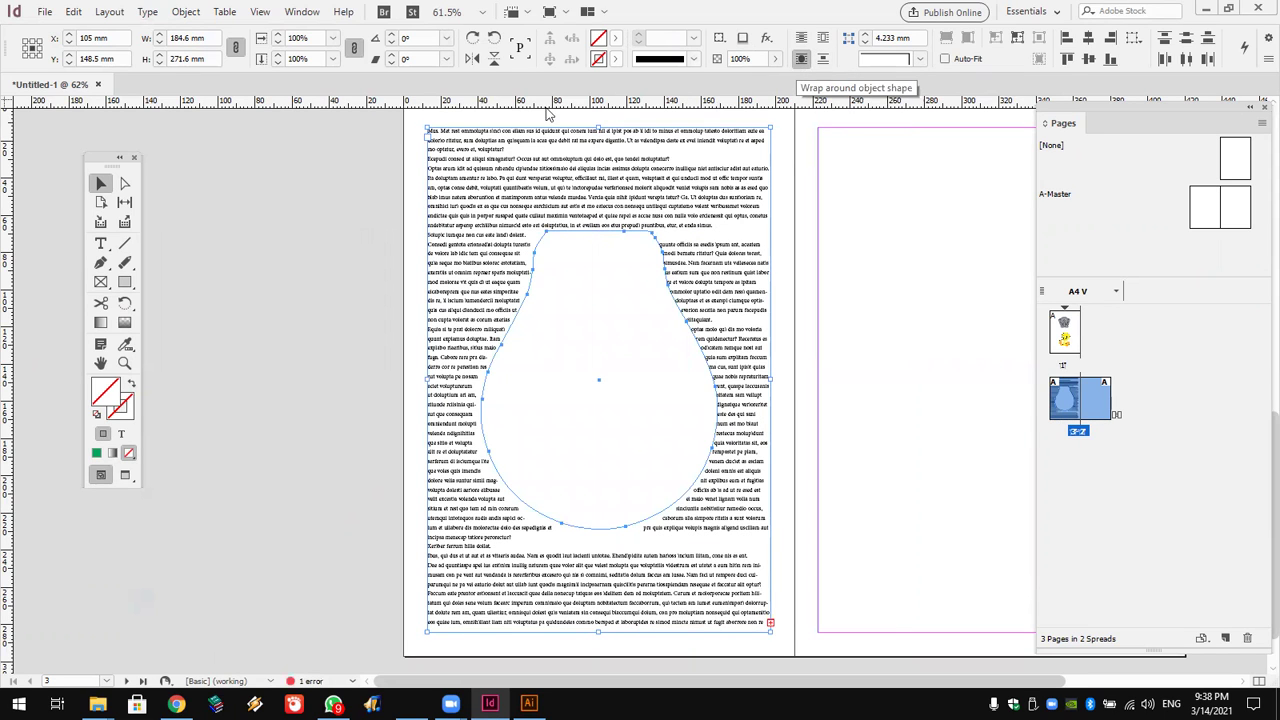
Deselect everything and hide the frame edges.
left_click(352, 153)
left_click(259, 11)
mouse_move(368, 316)
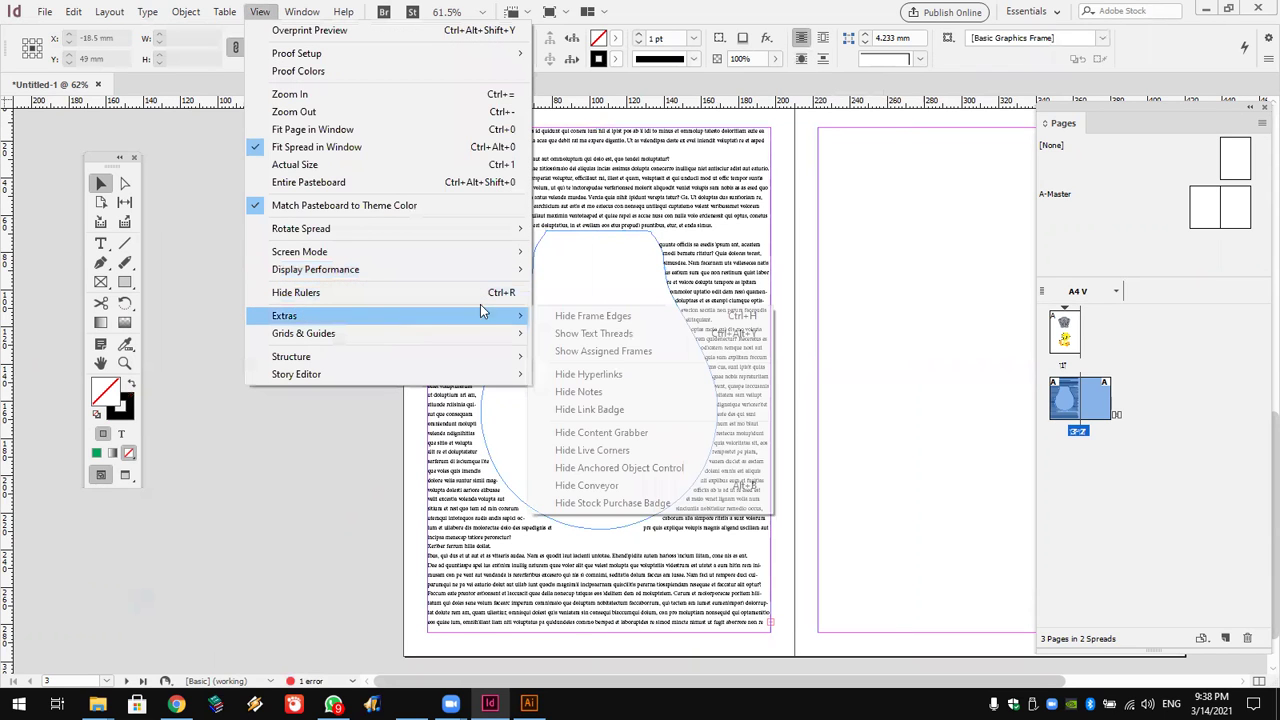
left_click(567, 318)
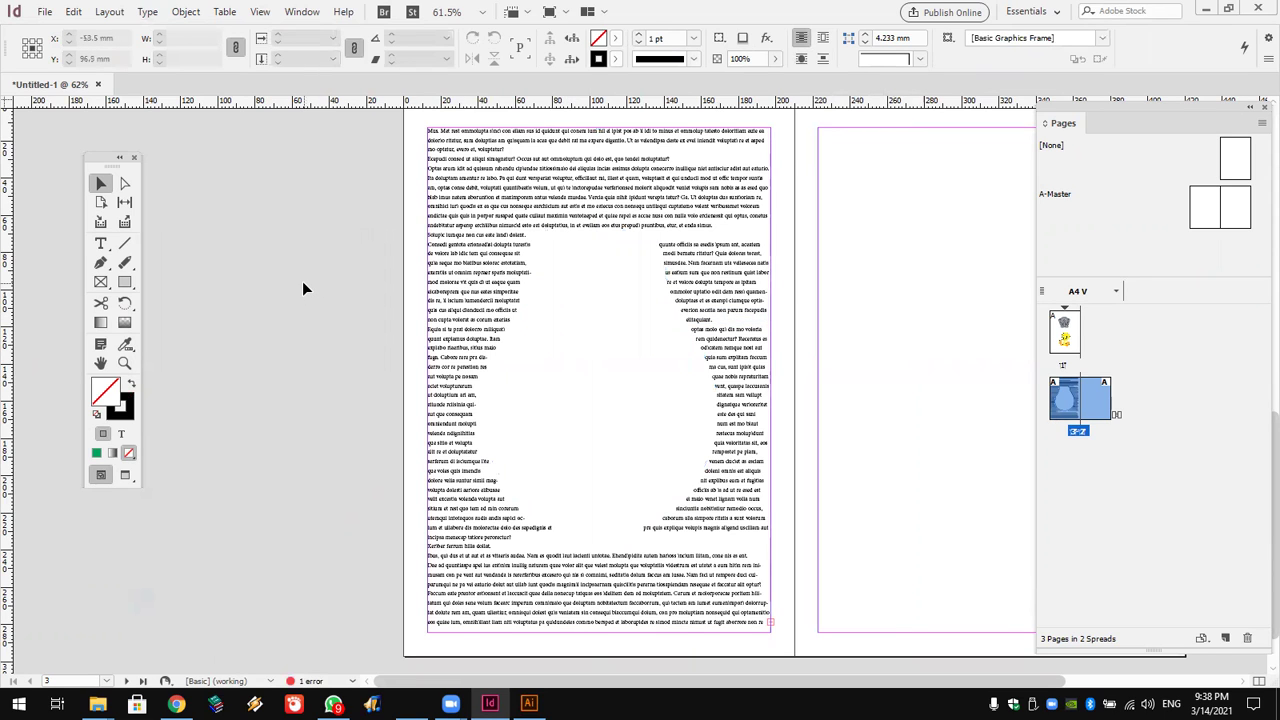
Undo the text wrap, the bulb's moves and fill removal, and the page's text frame.
key("ctrl+z")
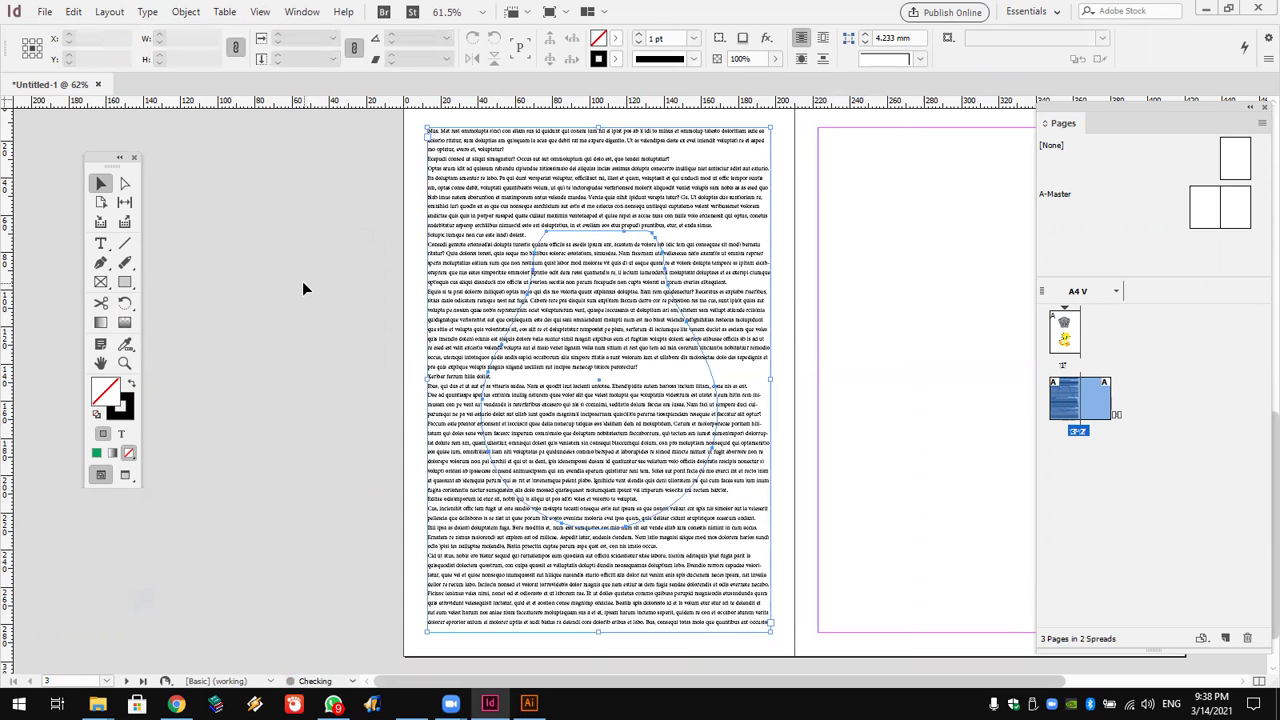
key("ctrl+z")
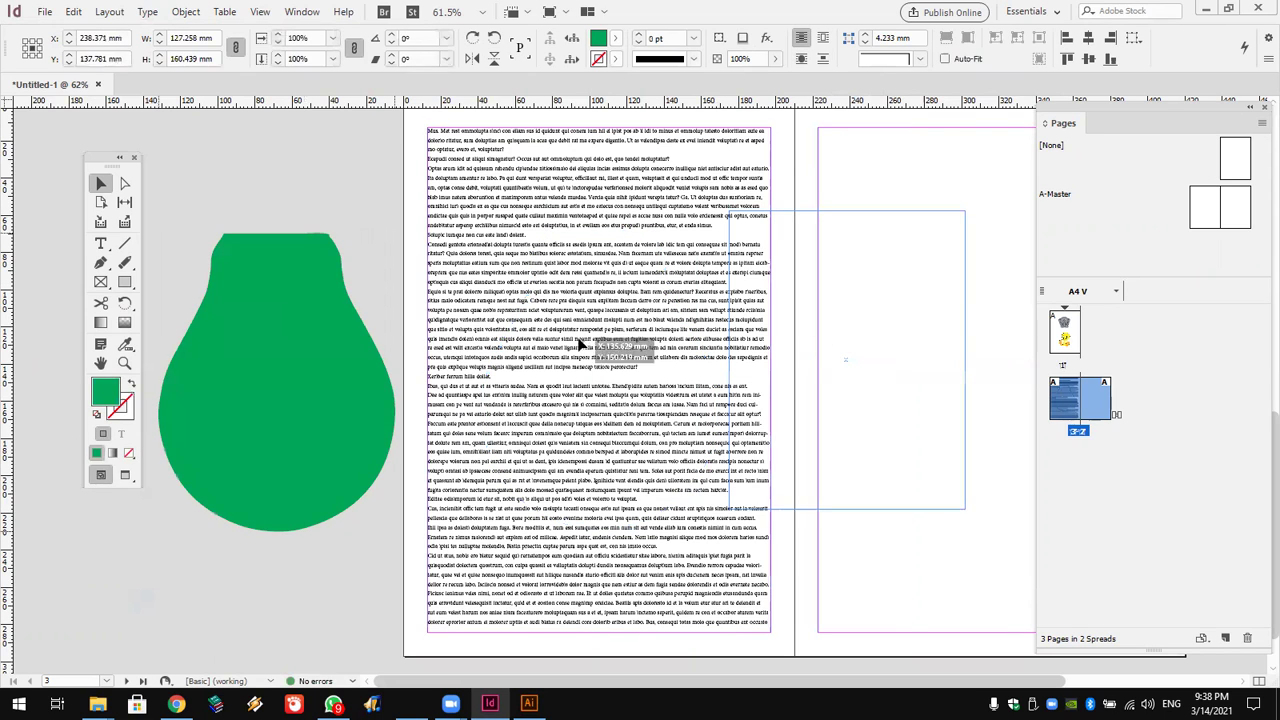
left_click(203, 318)
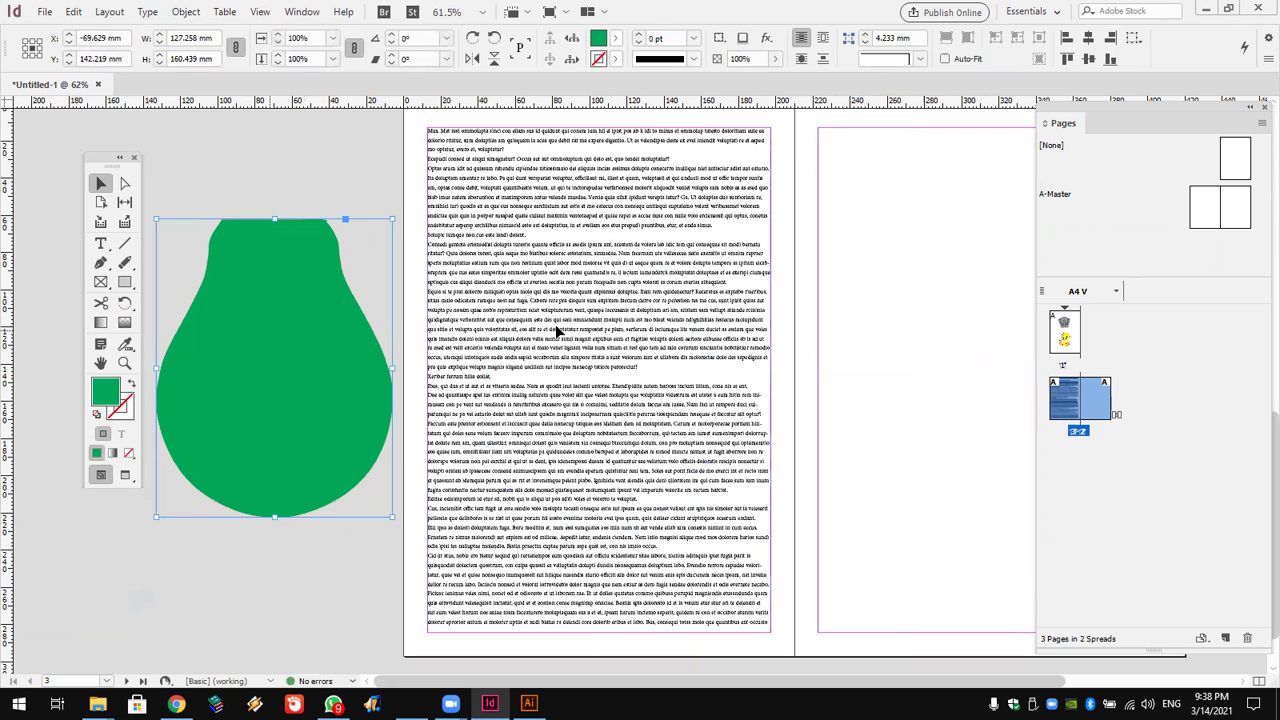
key("ctrl+z")
key("ctrl+z")
Center the green bulb horizontally on the left page at X 105 mm and place a text cursor inside it.
left_click_drag(617, 363, 660, 362)
left_click(100, 243)
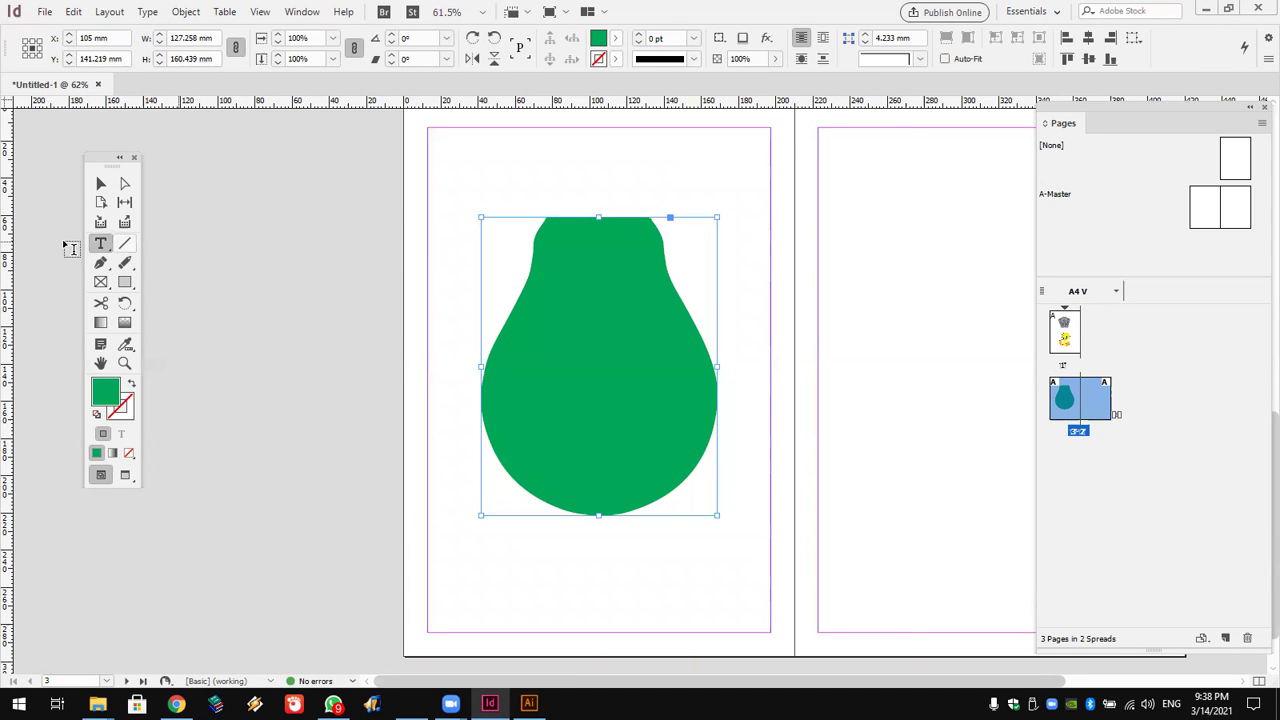
left_click(568, 226)
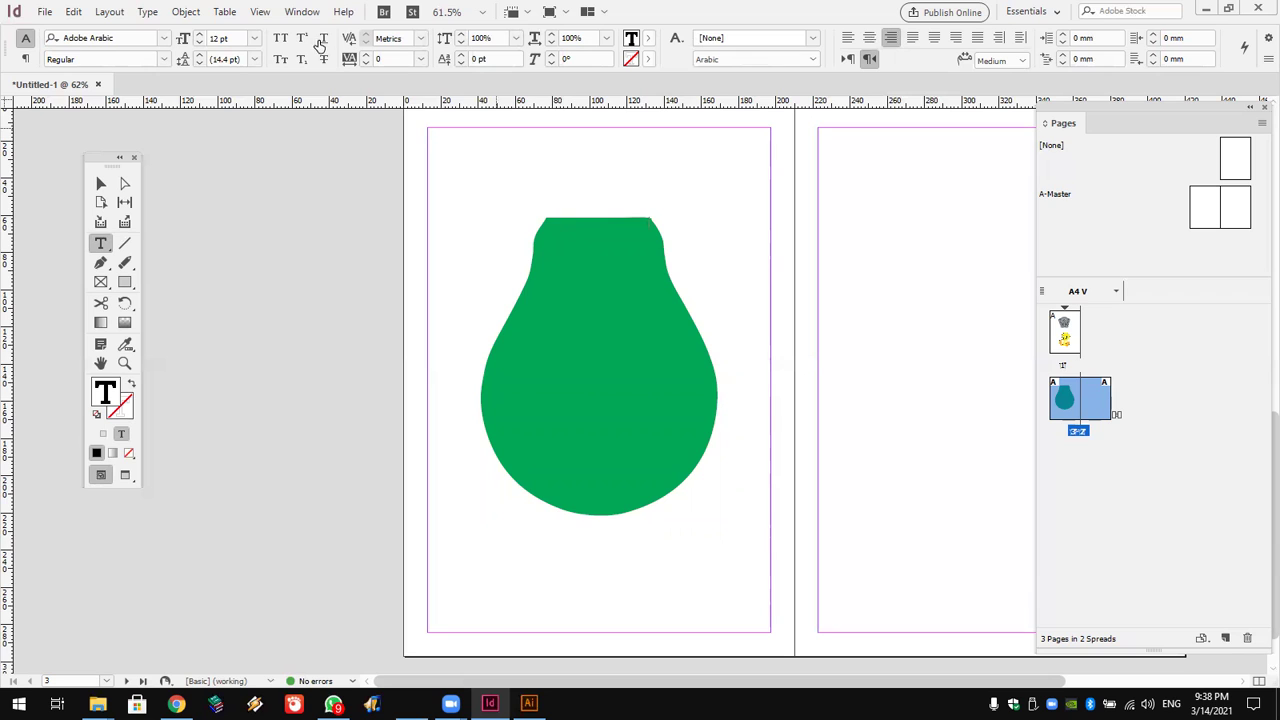
Set the text language to English: UK and fill the bulb shape with placeholder text.
left_click(812, 60)
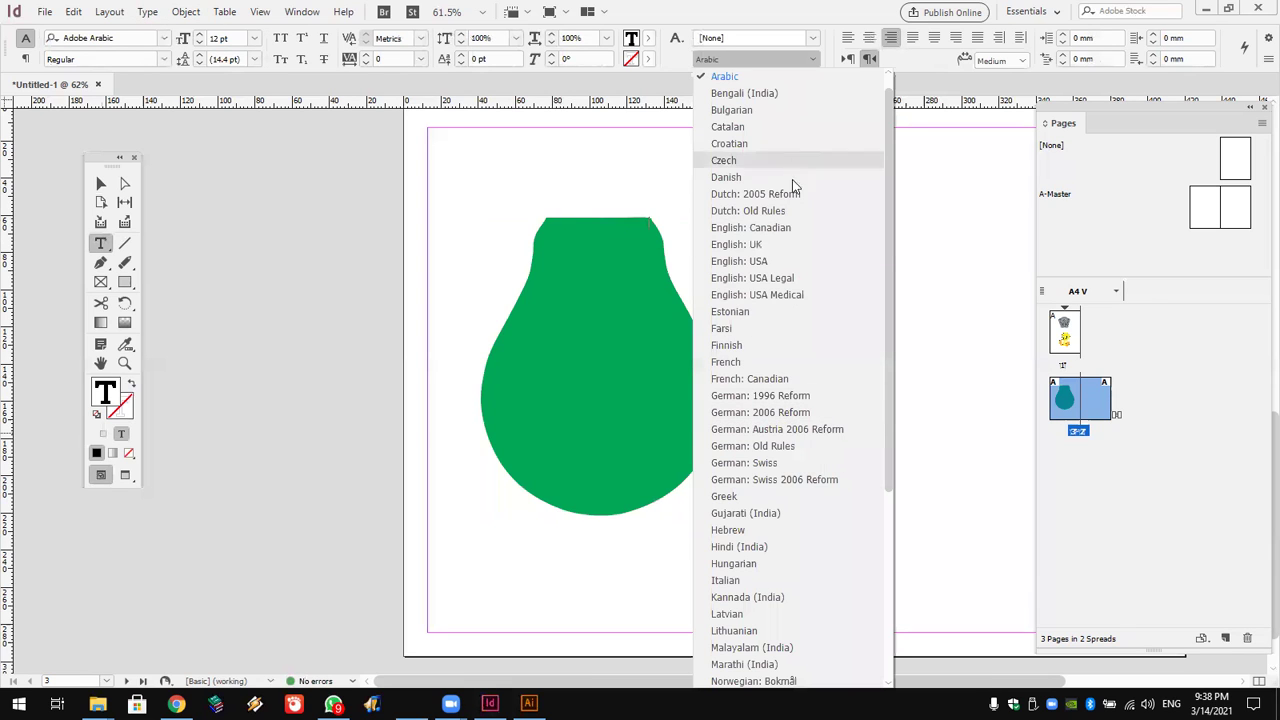
left_click(792, 244)
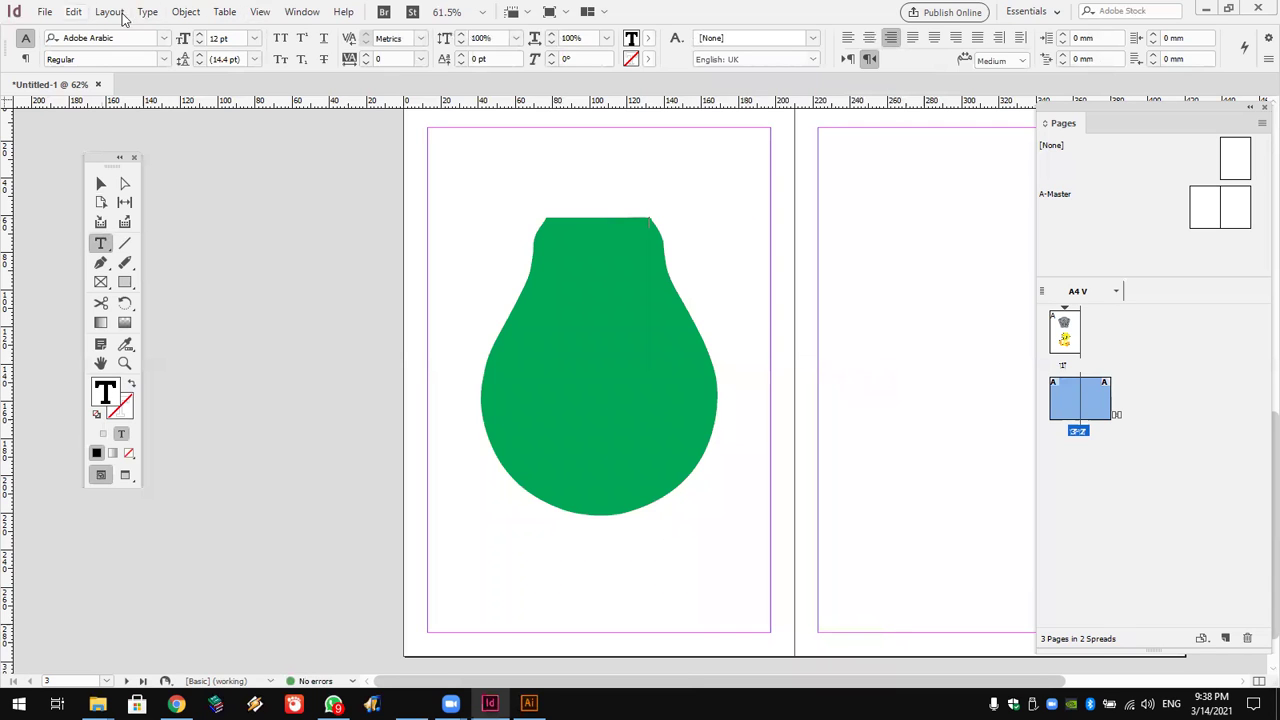
left_click(148, 12)
left_click(258, 602)
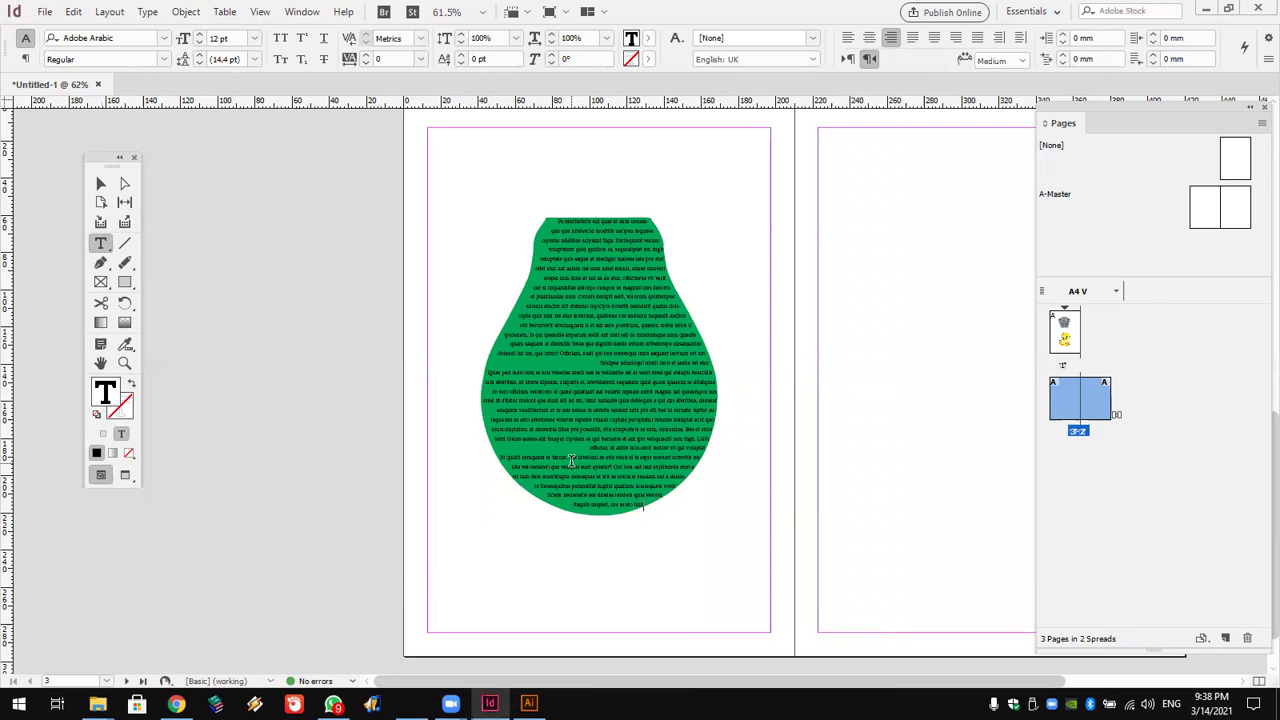
Center-align all the placeholder text inside the bulb.
key("ctrl+a")
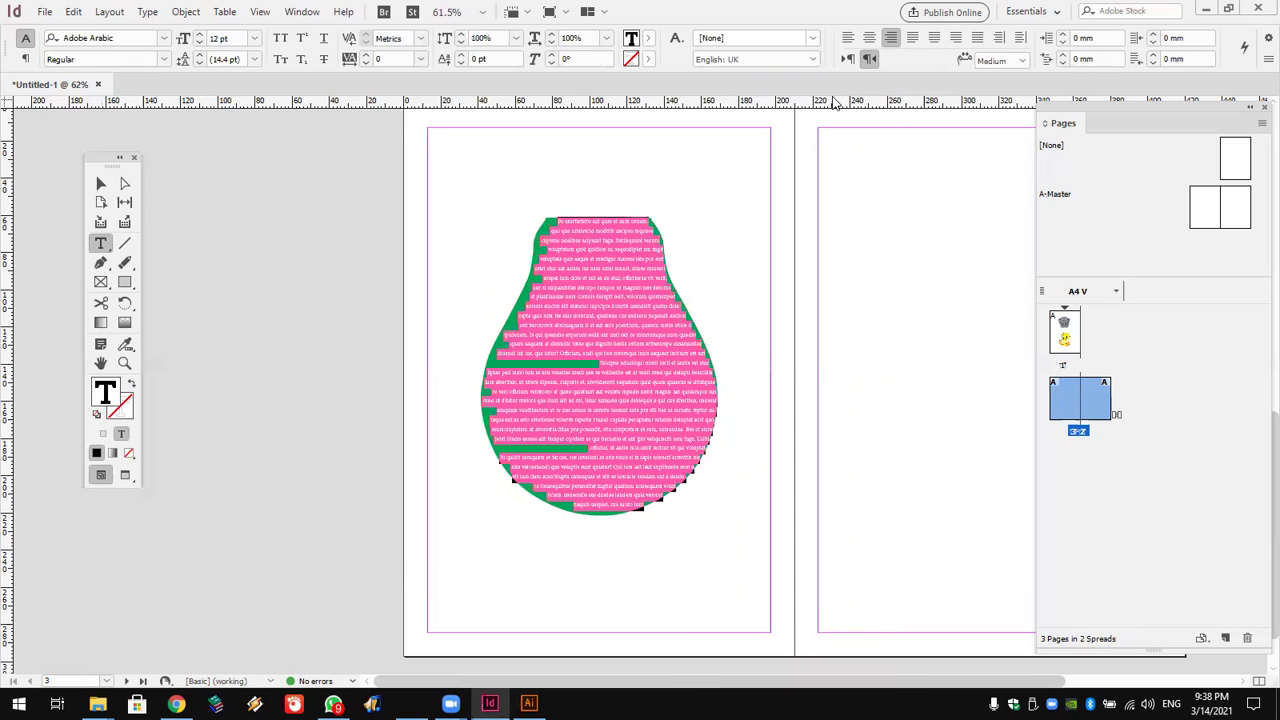
left_click(912, 40)
left_click(868, 40)
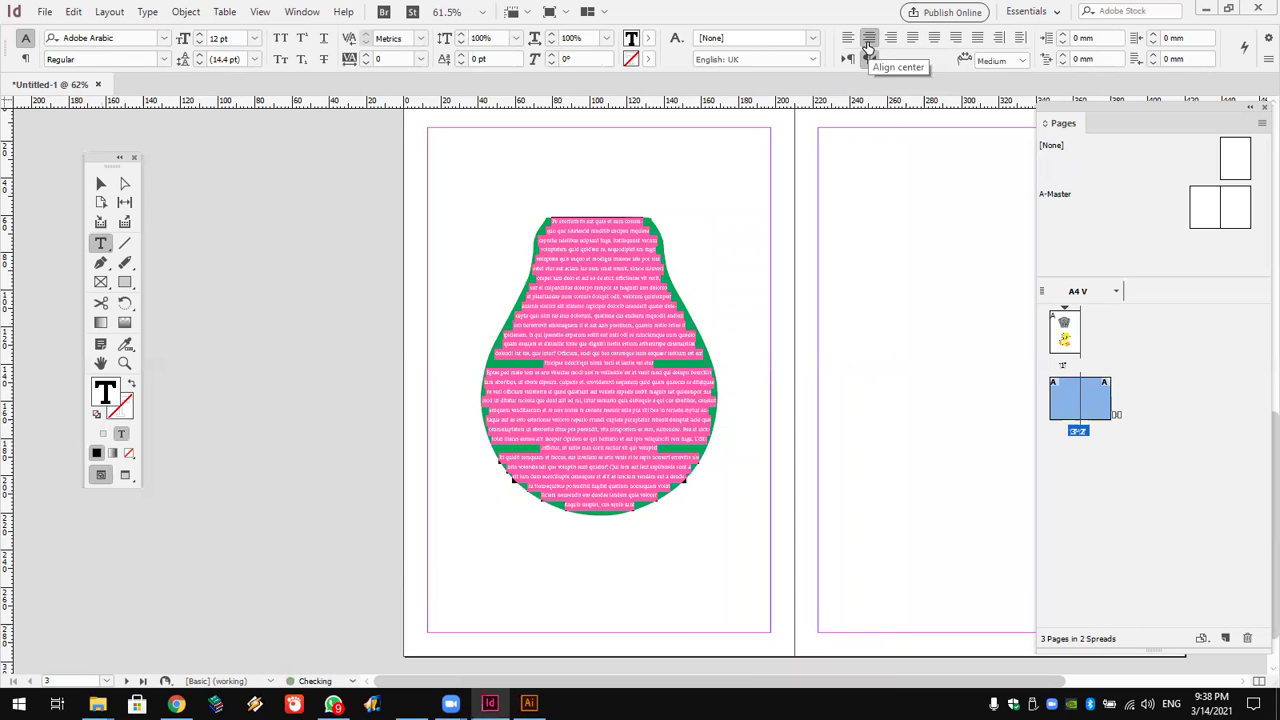
left_click(614, 357)
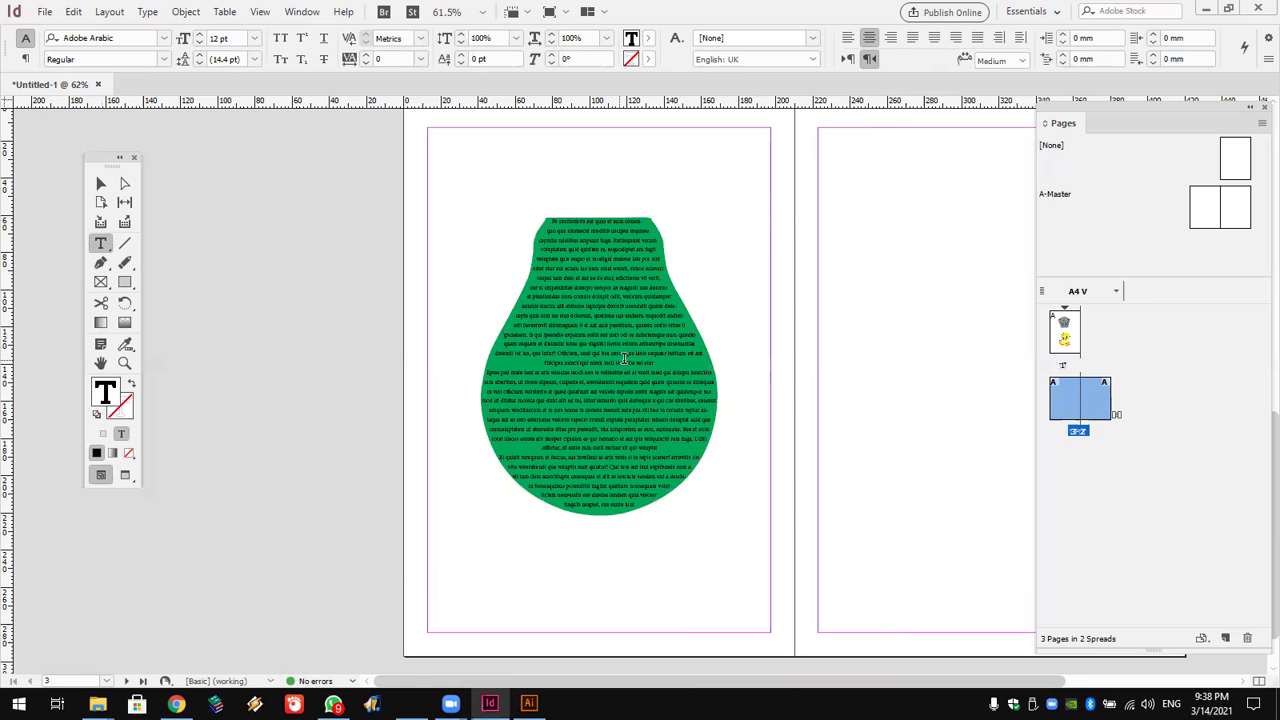
Move the text-filled bulb off the left page onto the pasteboard beside it.
left_click(101, 184)
left_click(443, 186)
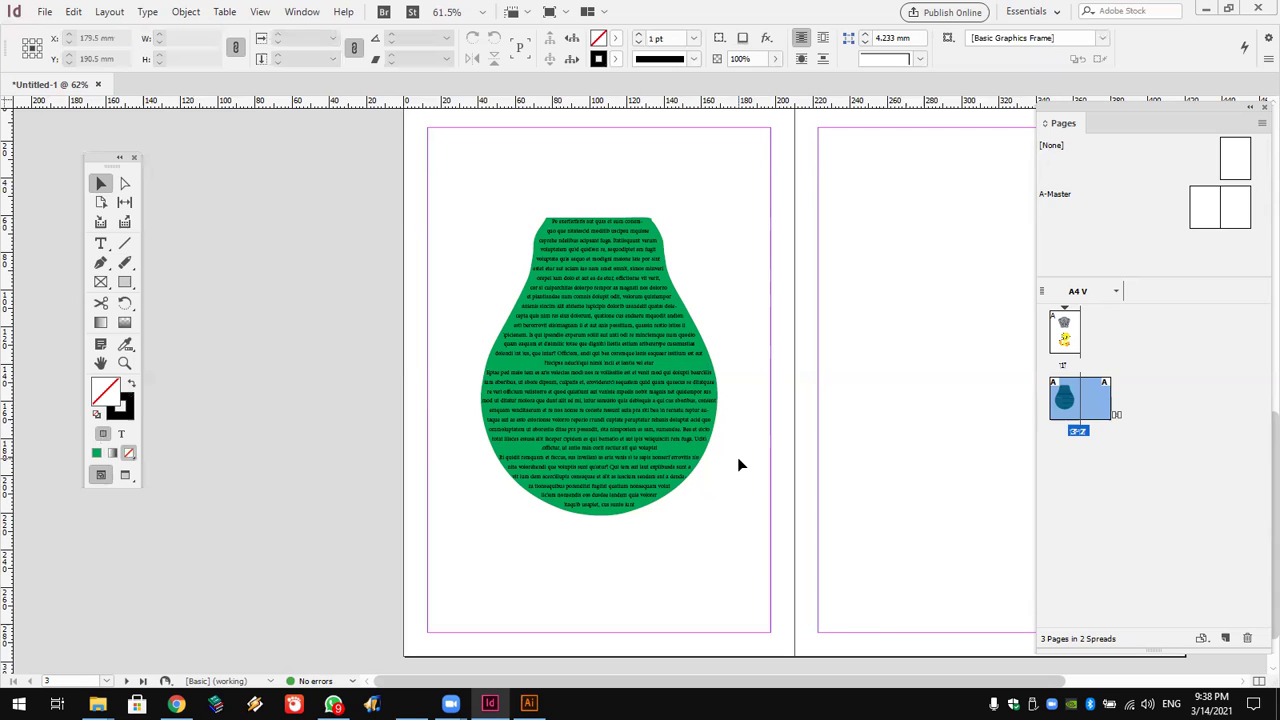
left_click_drag(706, 386, 385, 392)
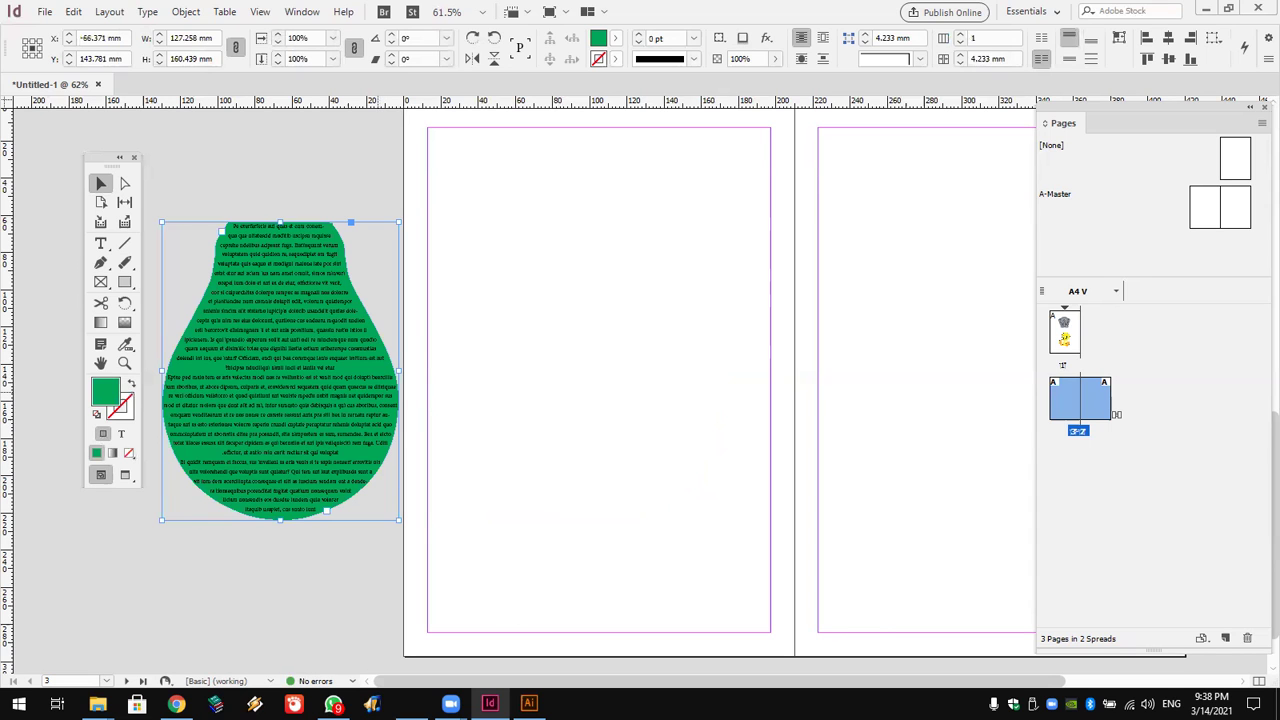
Switch away from InDesign to Illustrator and show the Windows desktop.
key("alt+Tab")
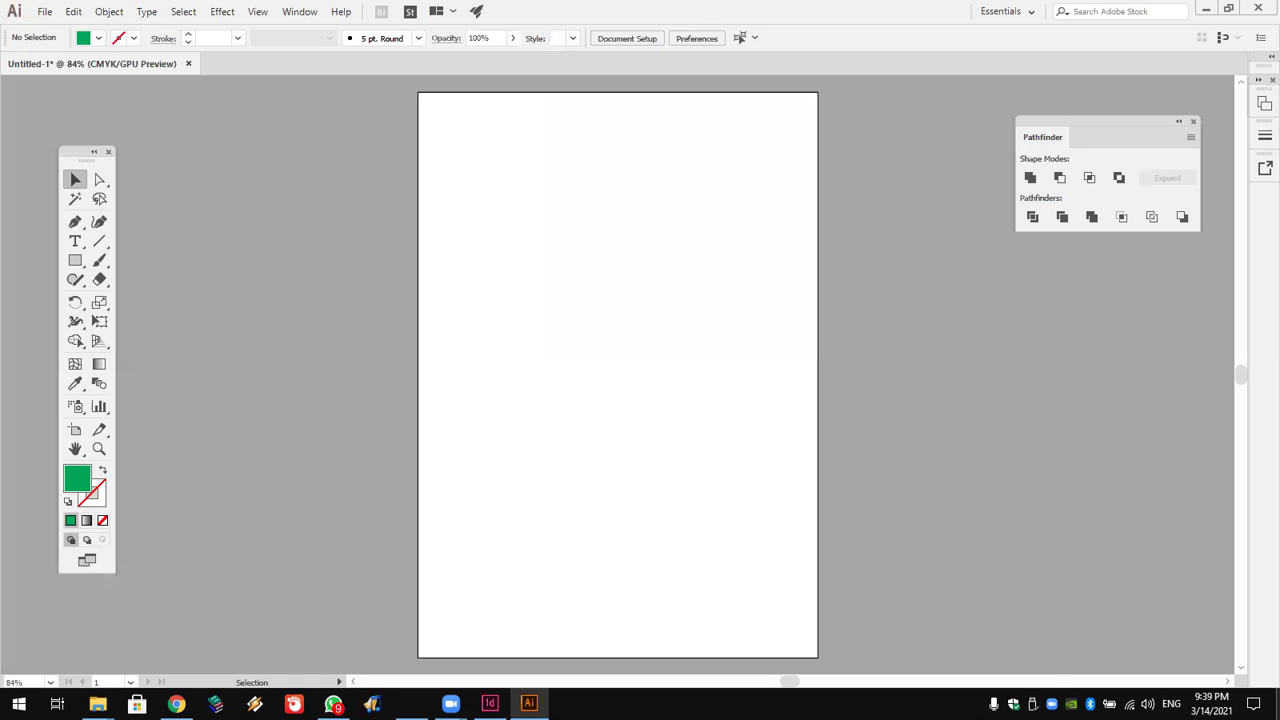
key("super+d")
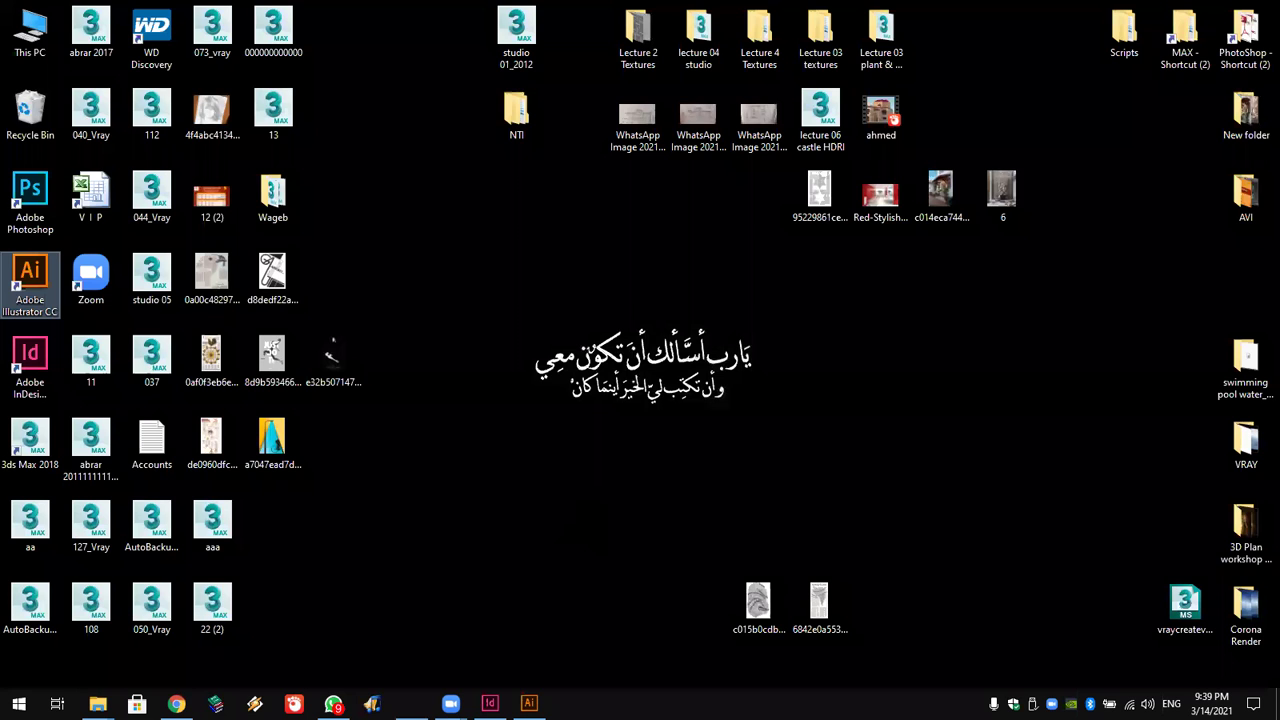
Place the light-bulb photo from the Shop Pic folder in the Illustrator document and try tracing it with the default preset.
left_click(97, 704)
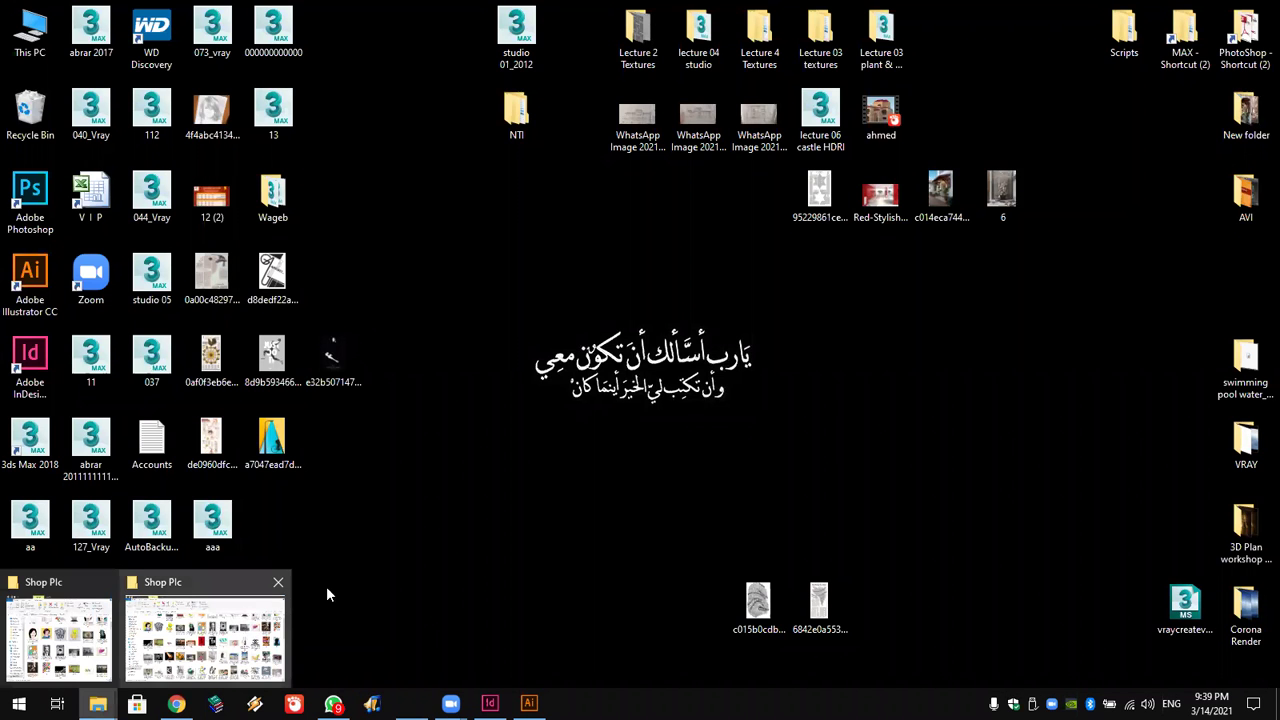
left_click(205, 635)
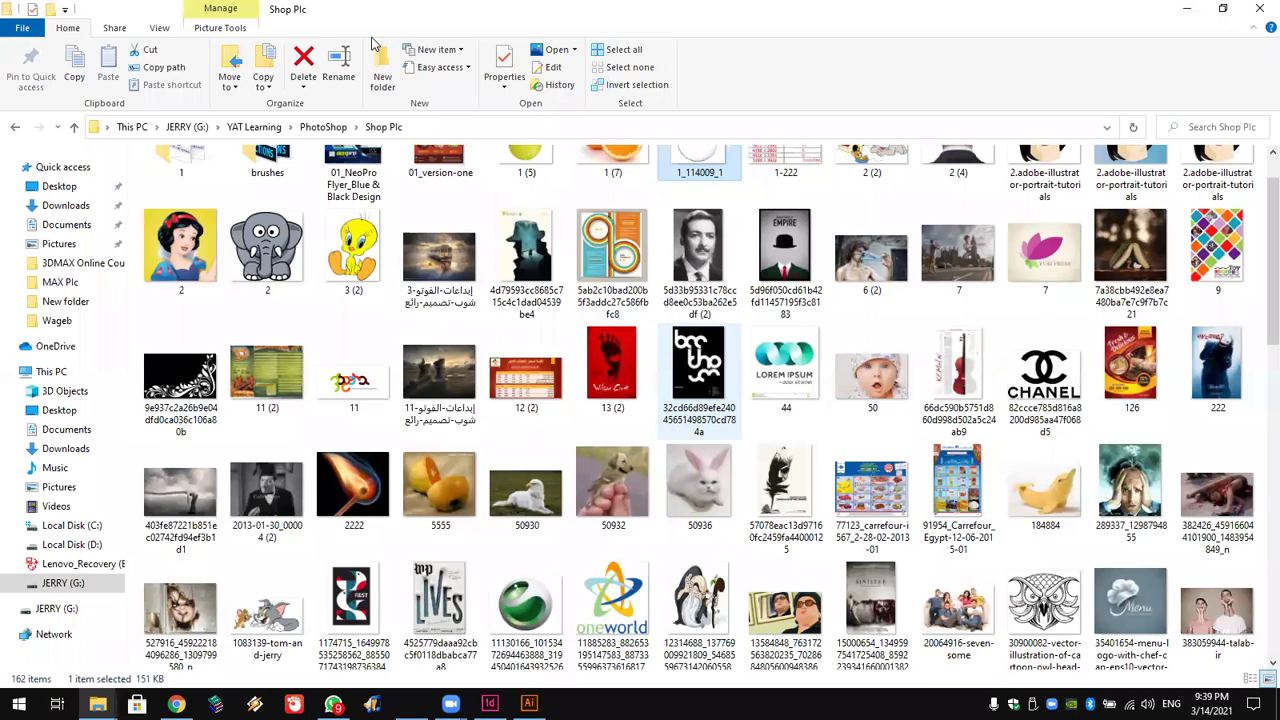
key("alt+Tab")
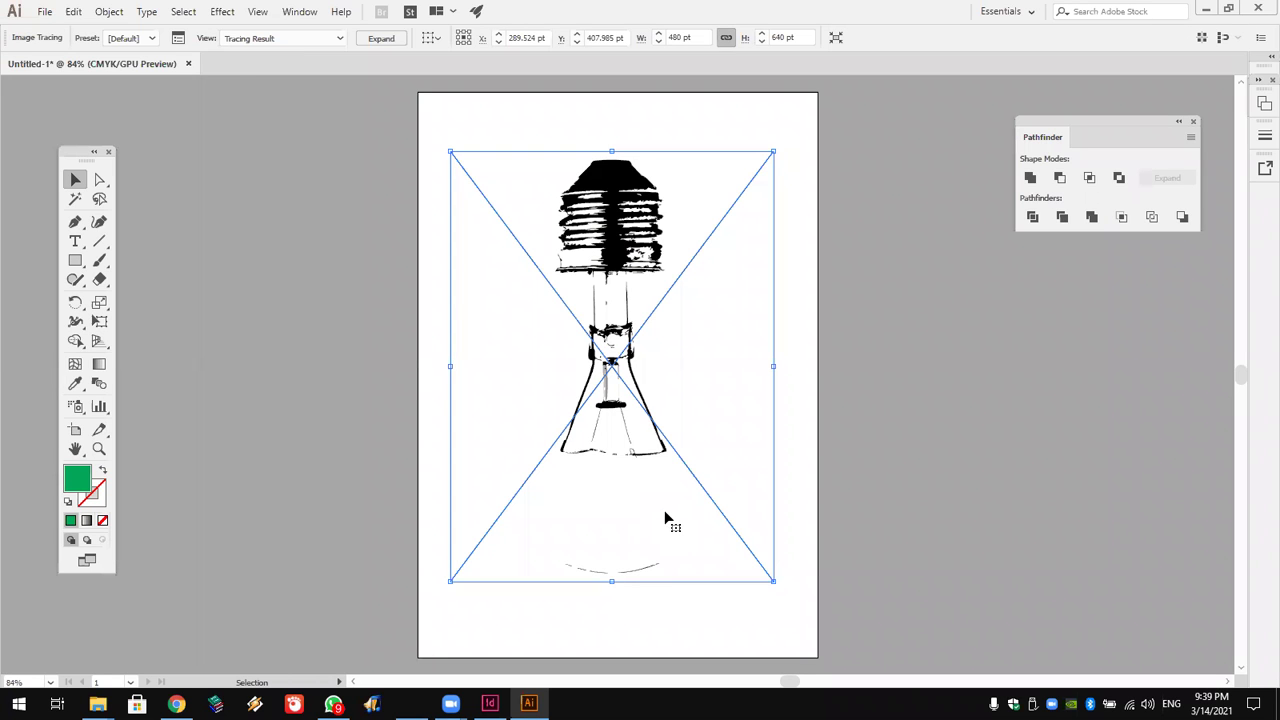
left_click(76, 12)
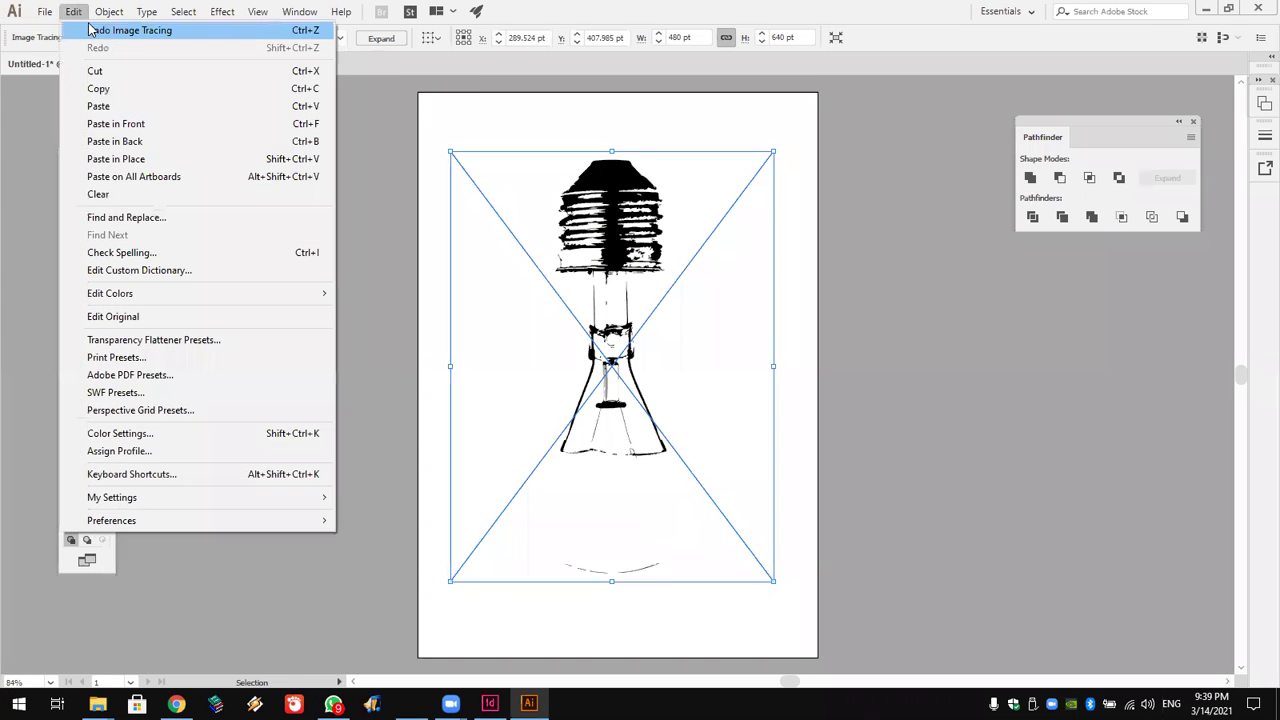
left_click(116, 31)
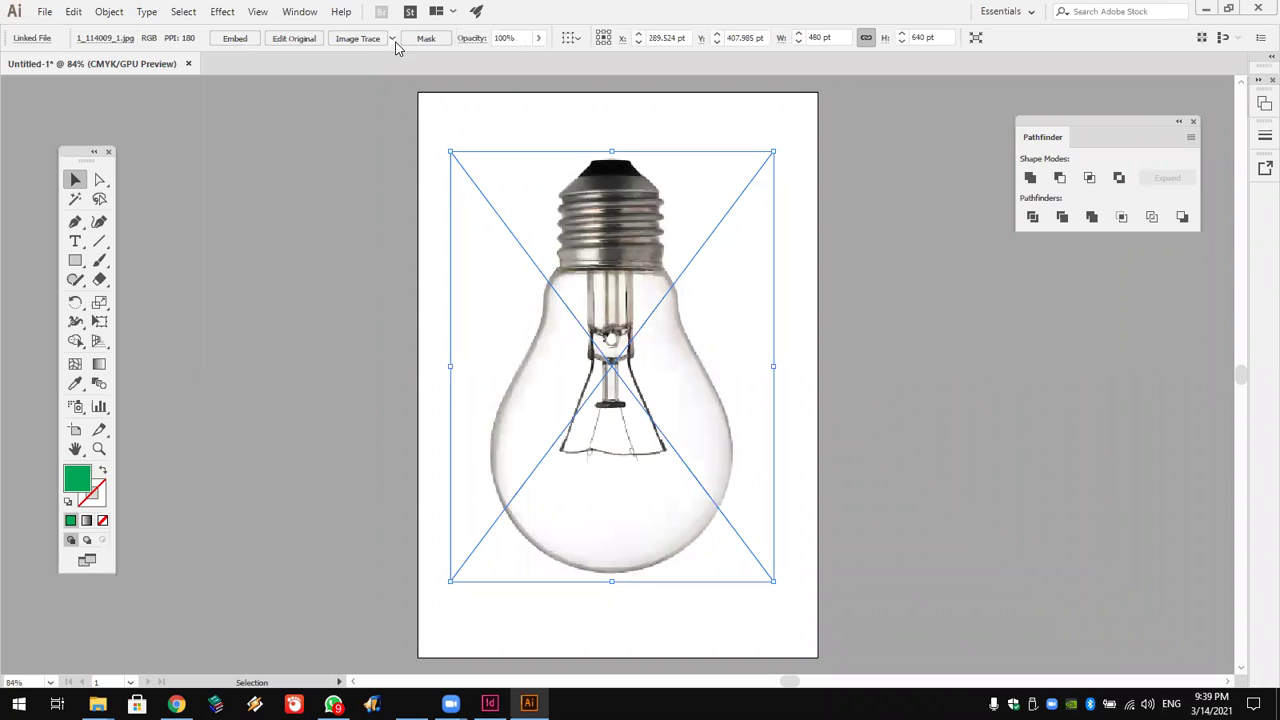
Trace the bulb photo with the 3 Colors preset and expand the tracing into editable paths.
left_click(393, 39)
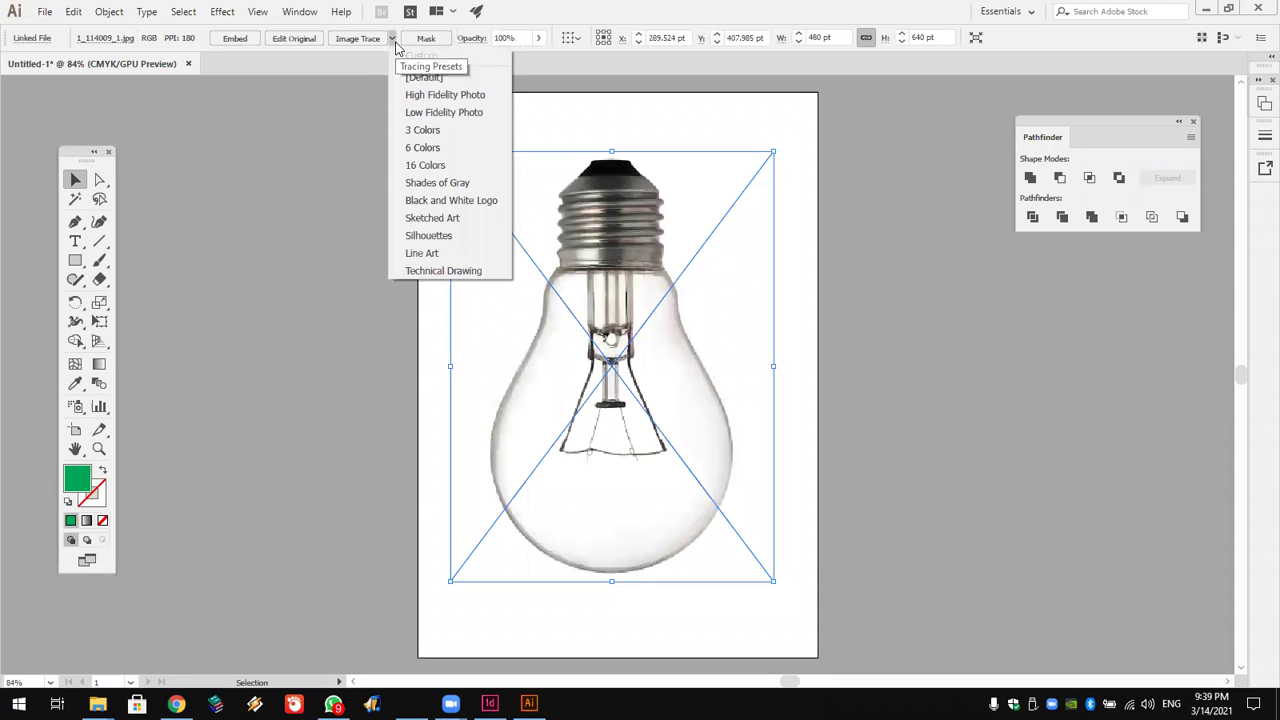
left_click(430, 132)
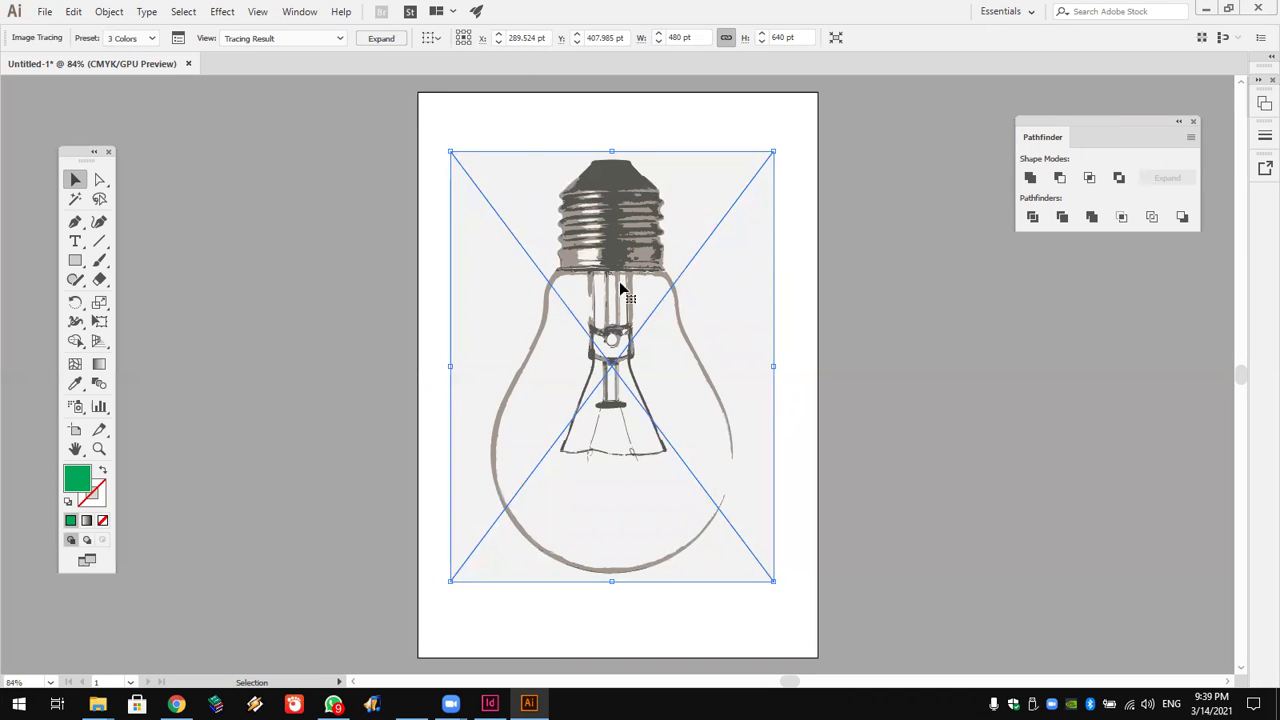
left_click(382, 38)
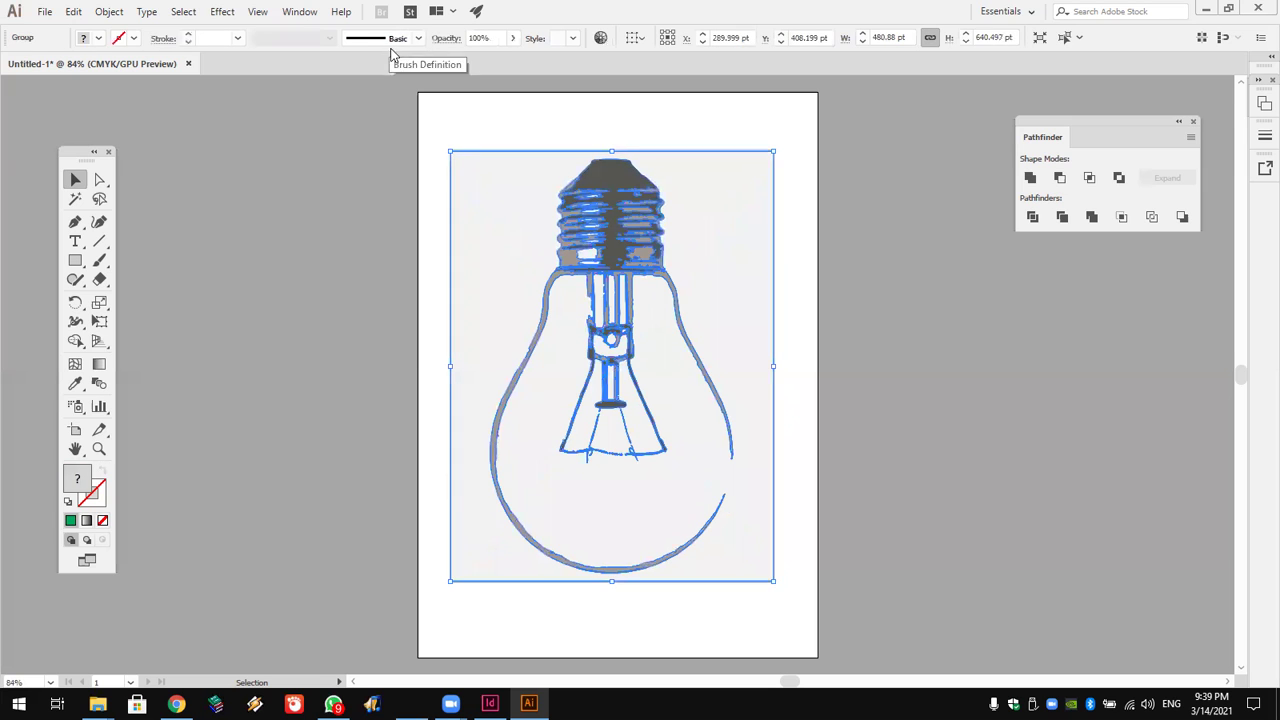
Isolate the expanded bulb group and move its light background and pieces of the screw base away from the bulb.
left_click(294, 240)
left_click(700, 177)
double_click(751, 183)
left_click_drag(751, 183, 430, 210)
left_click_drag(612, 196, 800, 214)
left_click_drag(660, 270, 831, 301)
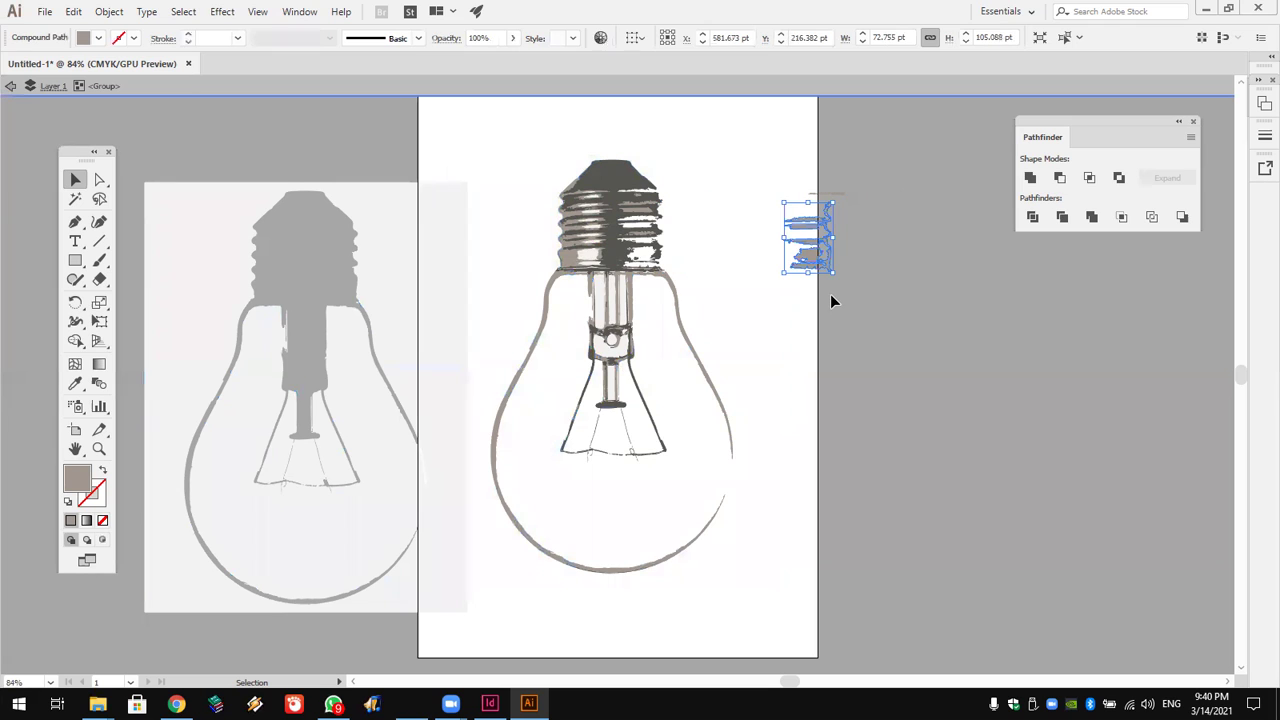
Leave the isolated group and delete the entire traced bulb artwork.
double_click(860, 190)
left_click(330, 470)
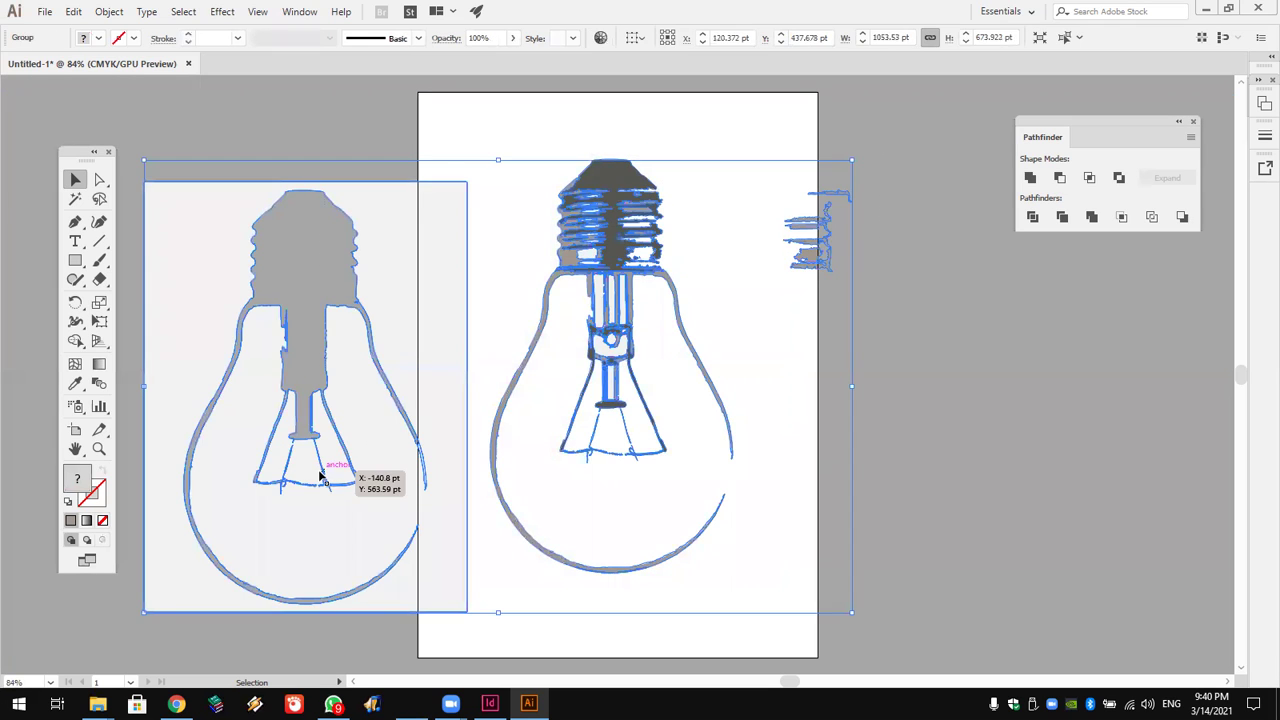
key("Delete")
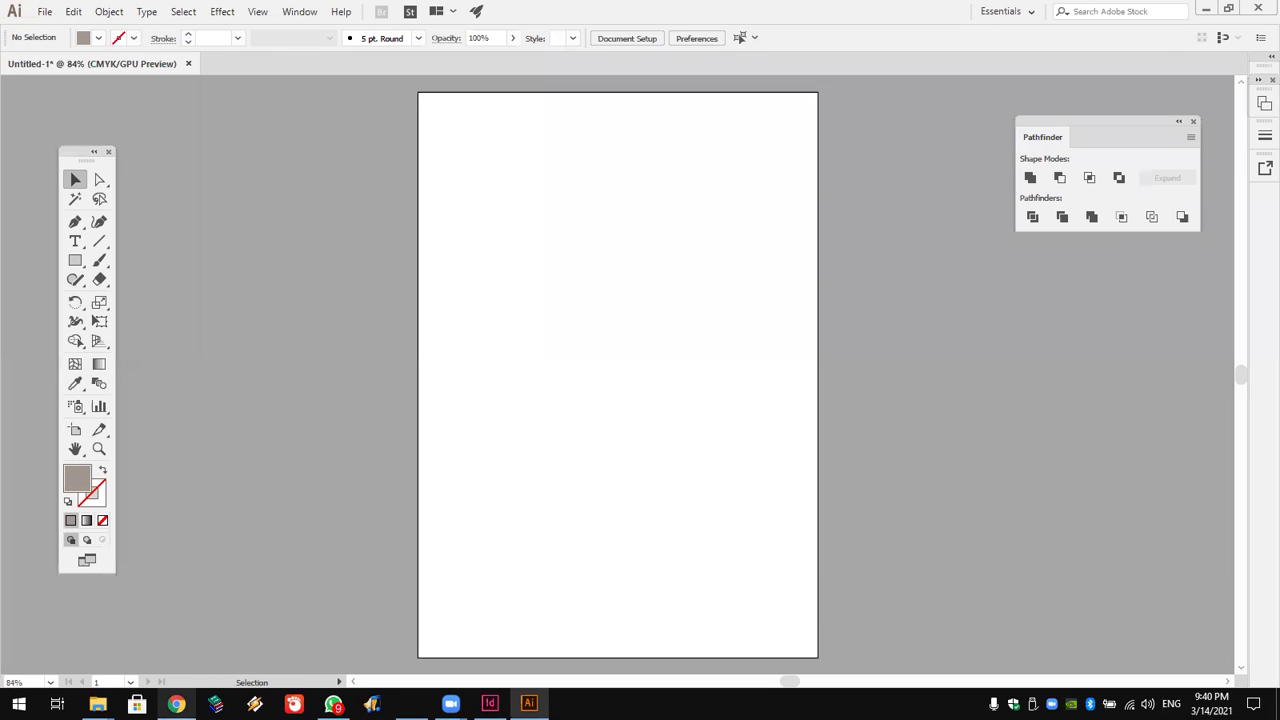
Place the blue-background portrait illustration from the Shop Pic folder on the artboard, then trace it with the default preset and expand it.
mouse_move(98, 704)
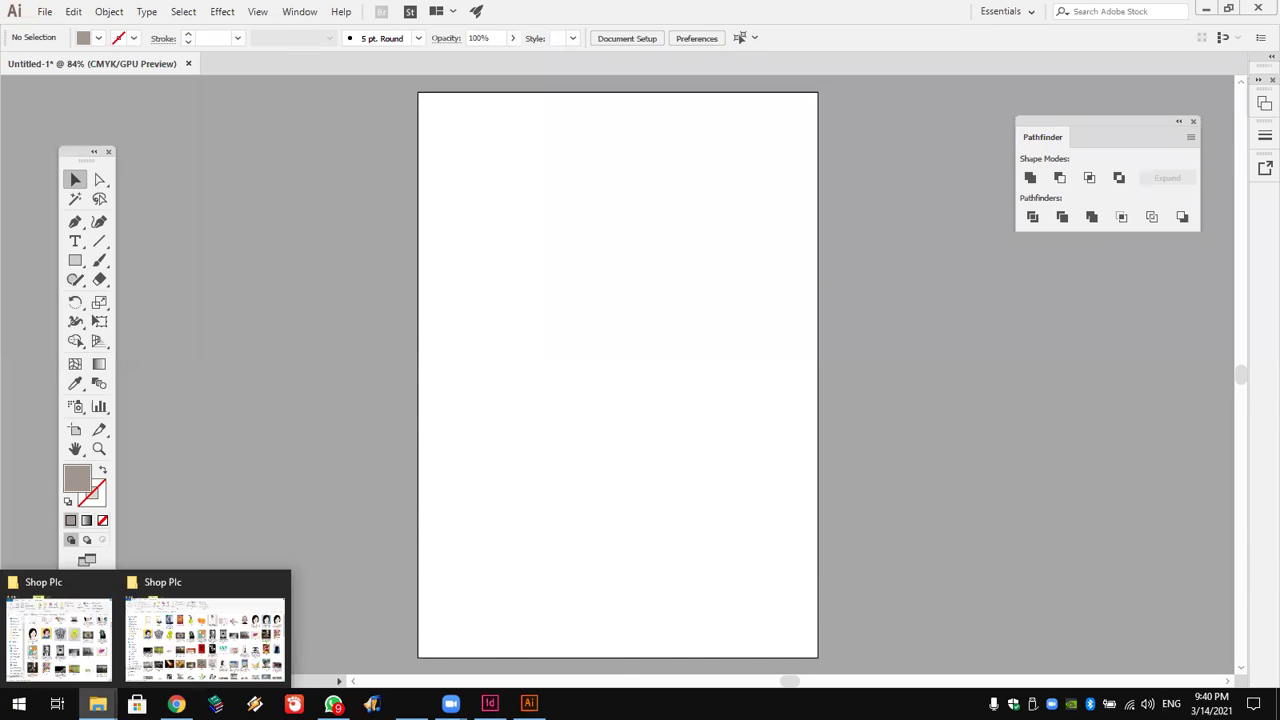
left_click(208, 645)
left_click(258, 316)
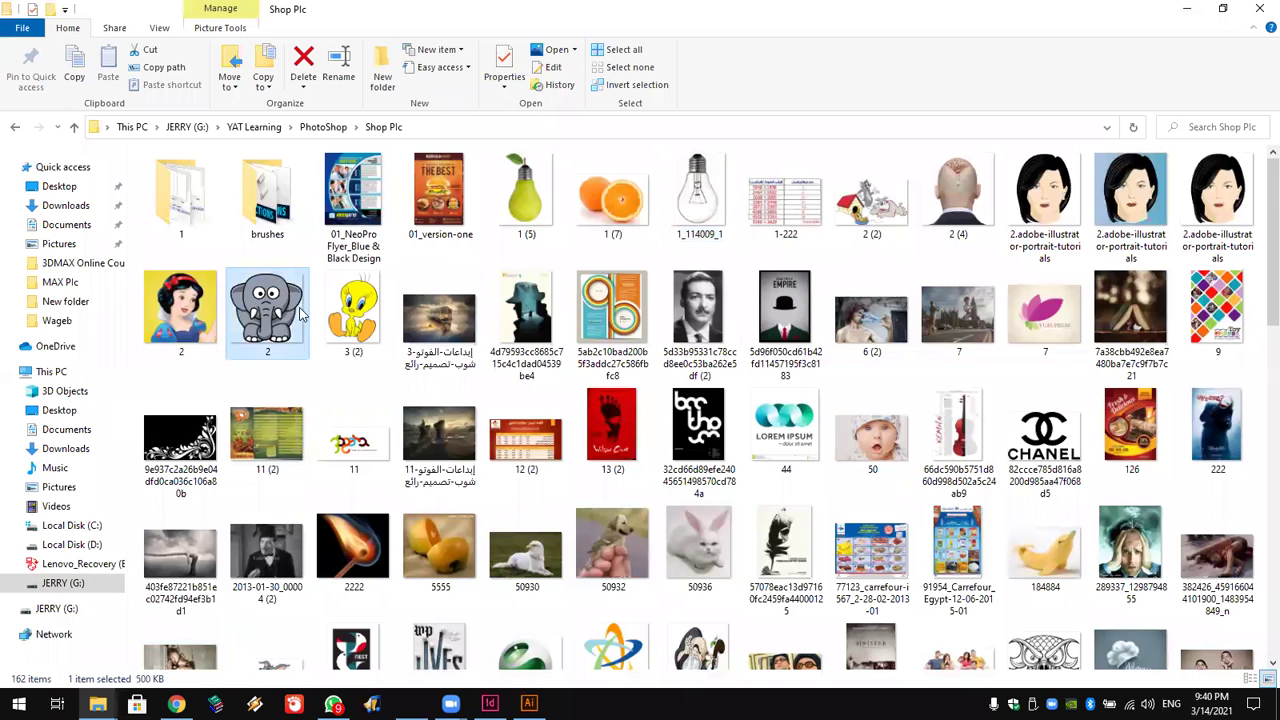
left_click(355, 312)
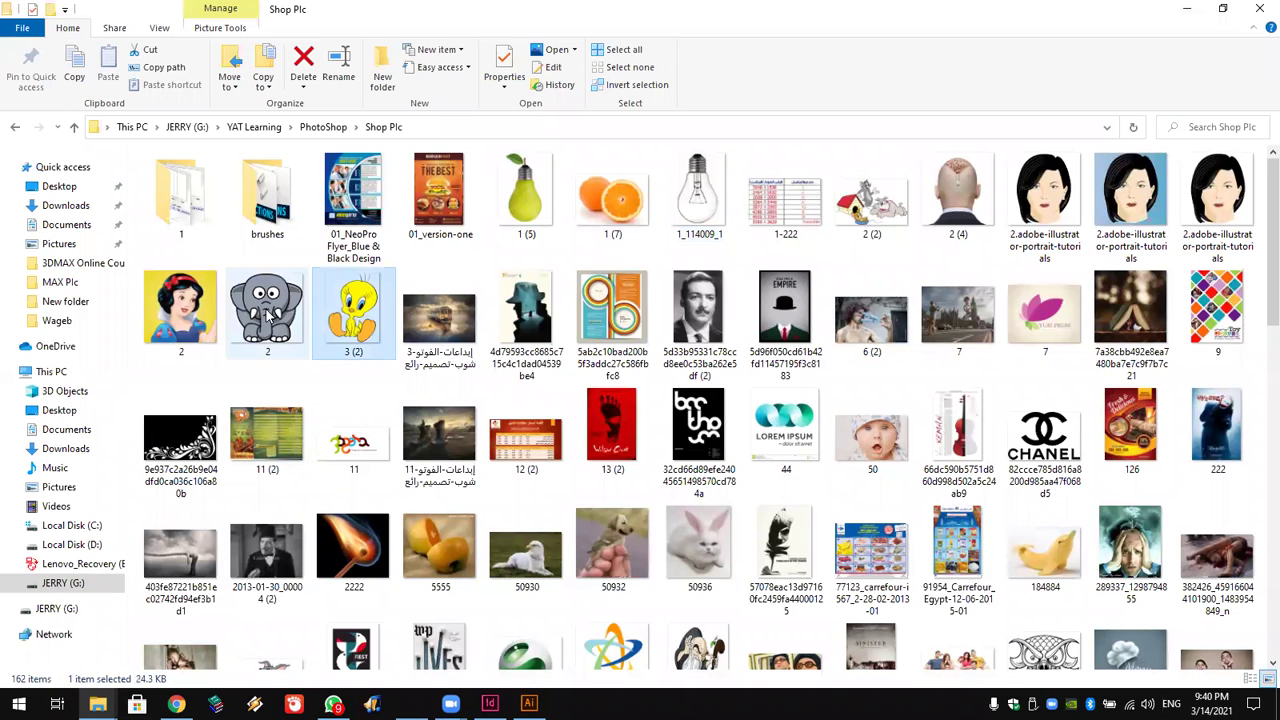
left_click_drag(1120, 190, 592, 308)
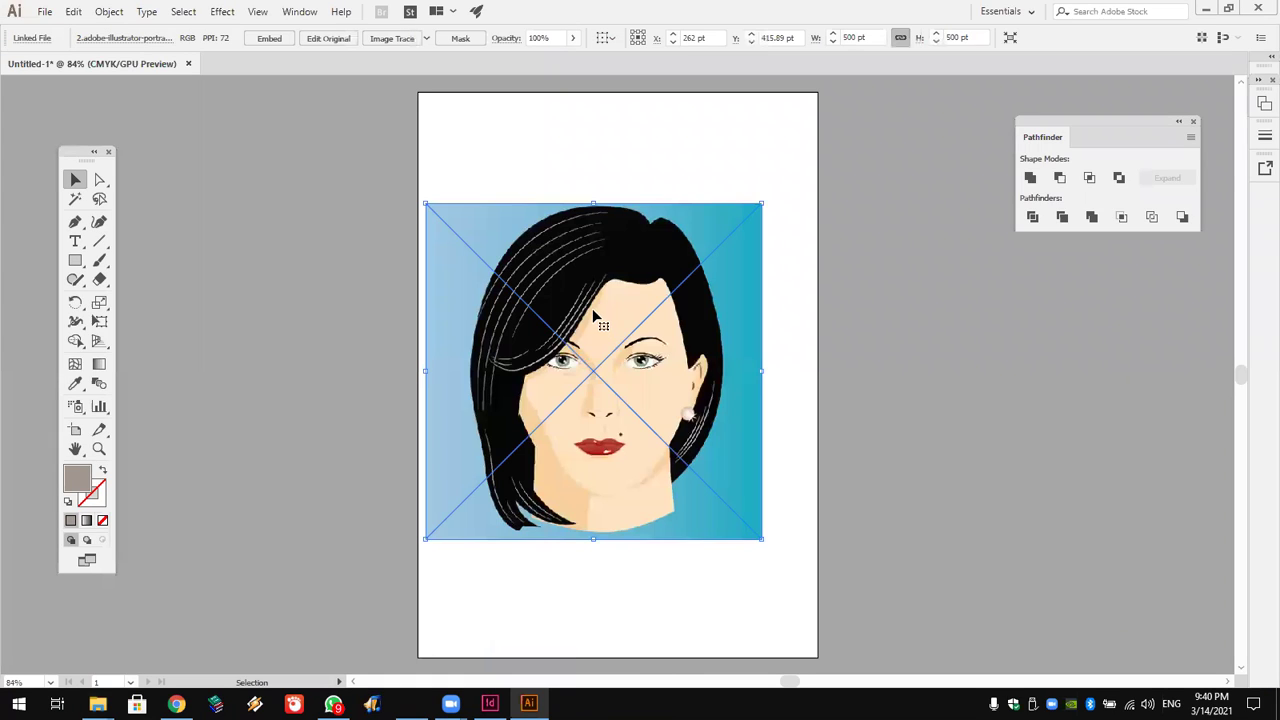
left_click(394, 39)
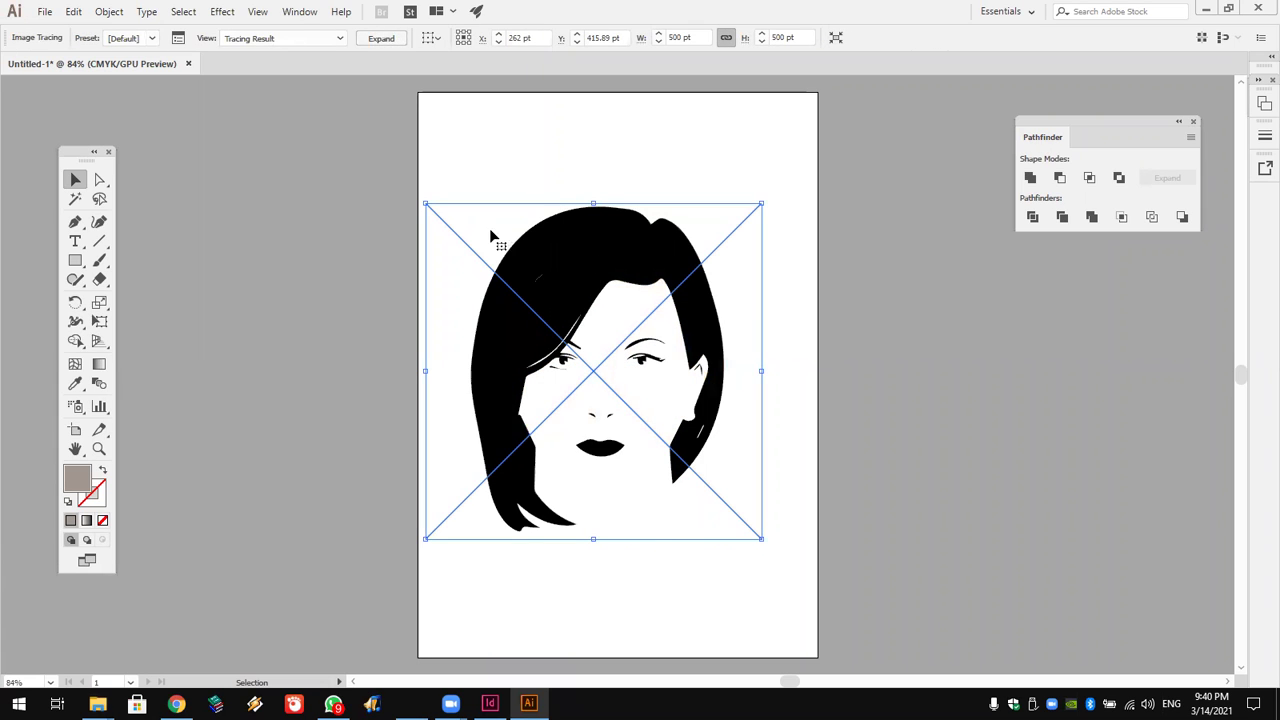
left_click(380, 39)
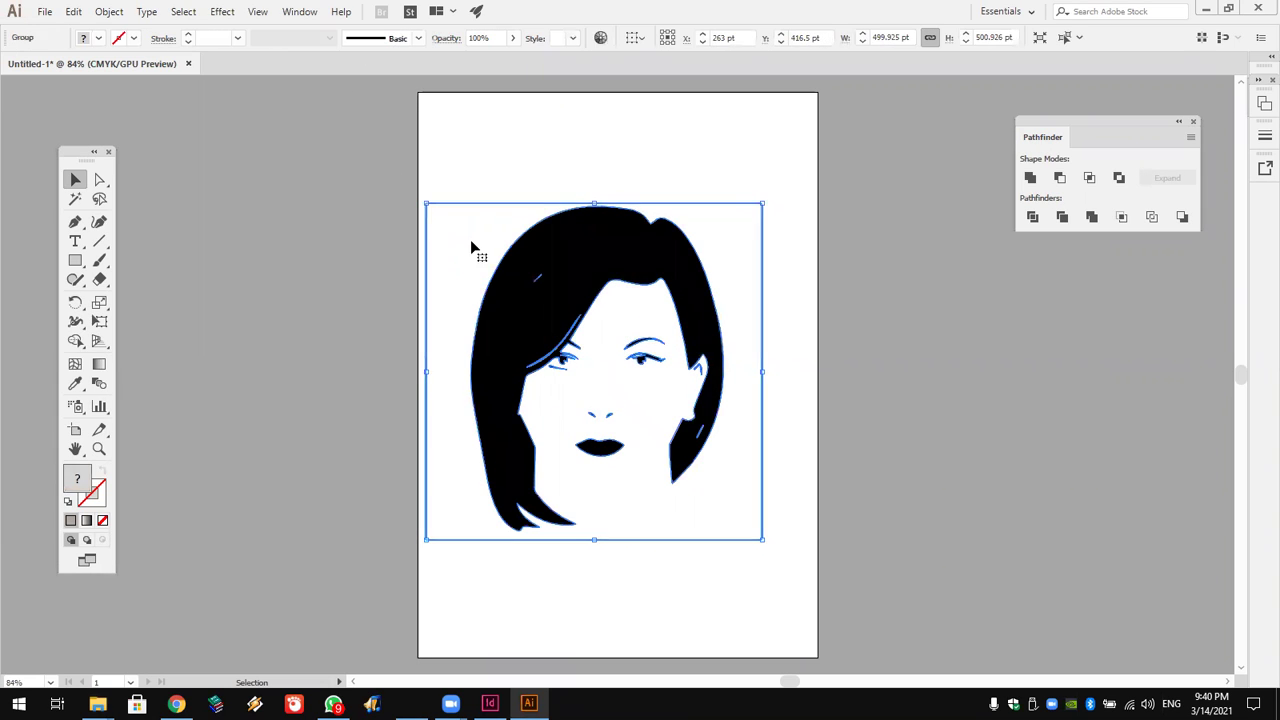
Isolate the expanded portrait group and move the white background and the black hair shape off opposite sides of the artboard.
double_click(470, 240)
left_click_drag(430, 247, 121, 256)
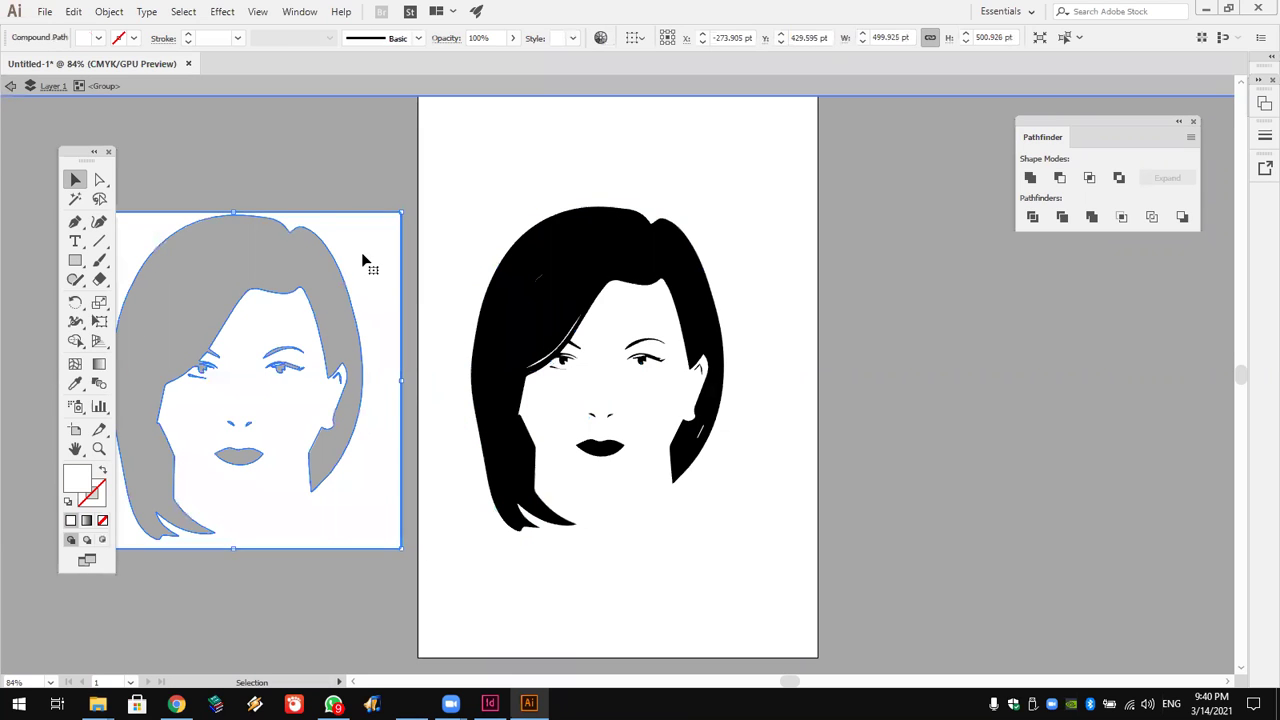
left_click_drag(568, 256, 891, 277)
left_click_drag(694, 221, 506, 531)
Transfer the black hair shape into InDesign and position it on the blank left page at about X 104 mm, Y 135 mm.
left_click_drag(930, 280, 624, 615)
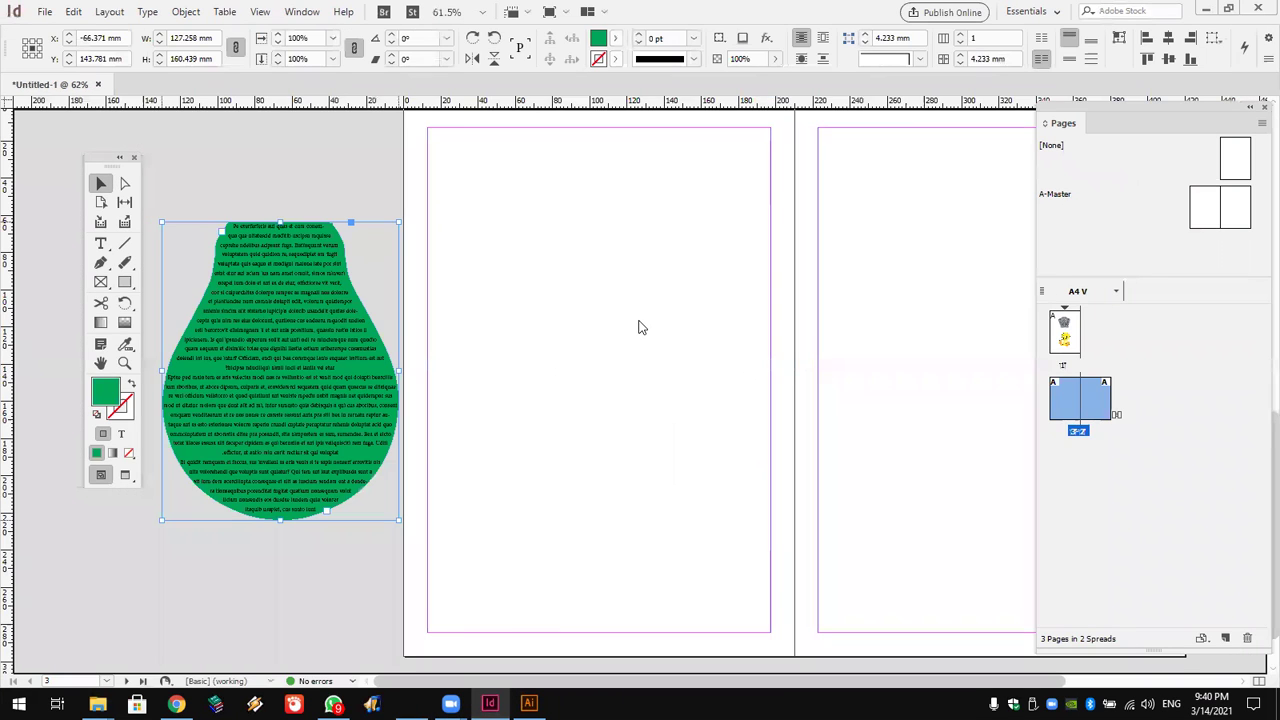
key("ctrl+v")
left_click_drag(675, 340, 615, 375)
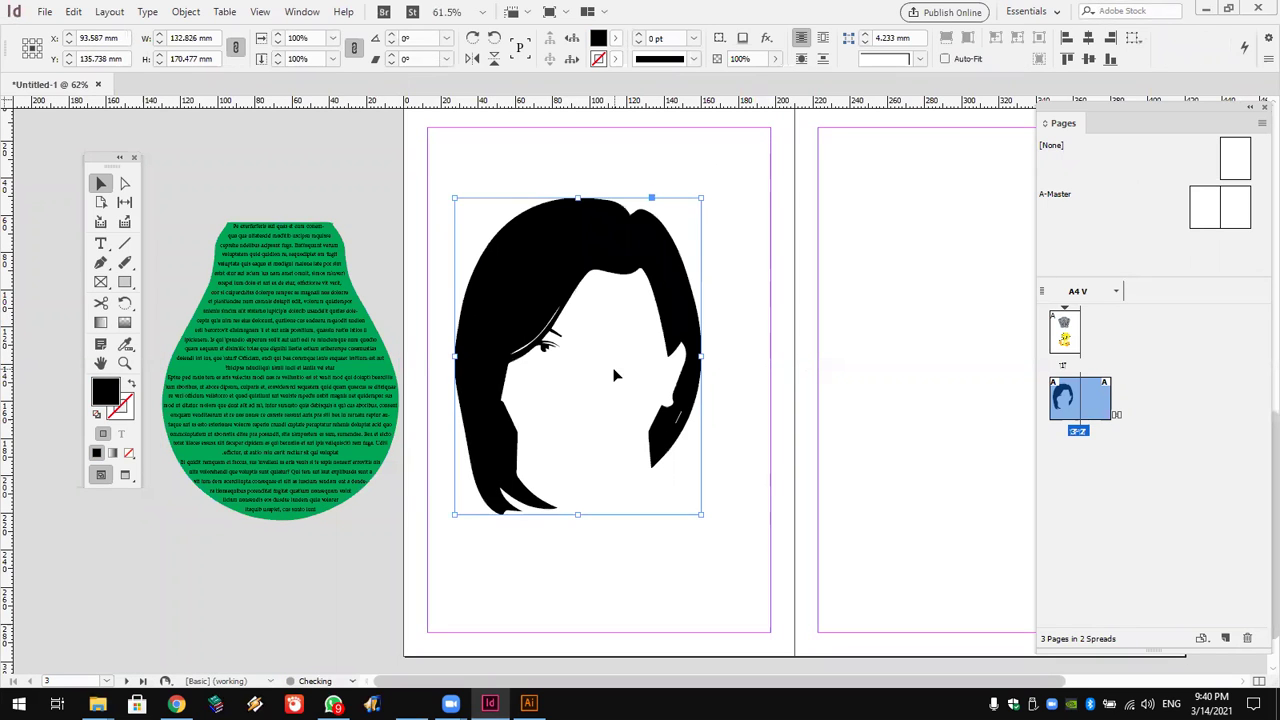
left_click_drag(552, 263, 572, 263)
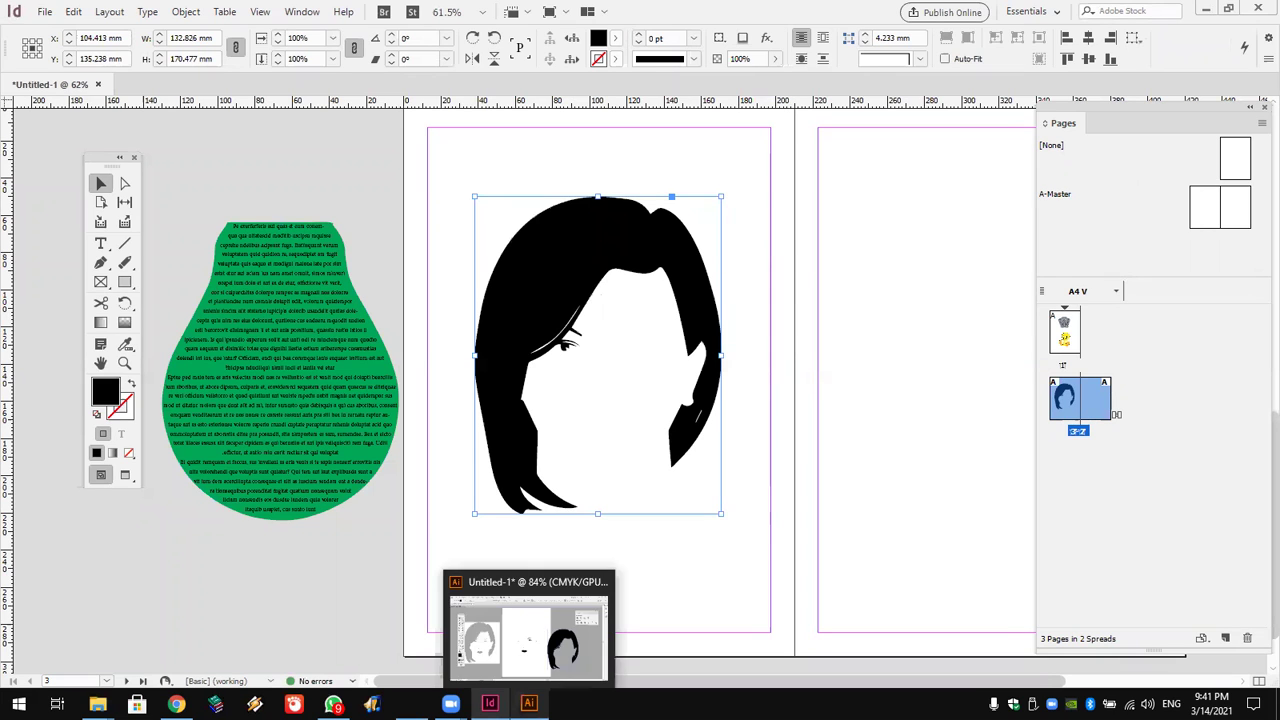
Reposition the newspaper front-page reference image window and create a new blank document in Illustrator.
left_click_drag(780, 557, 186, 186)
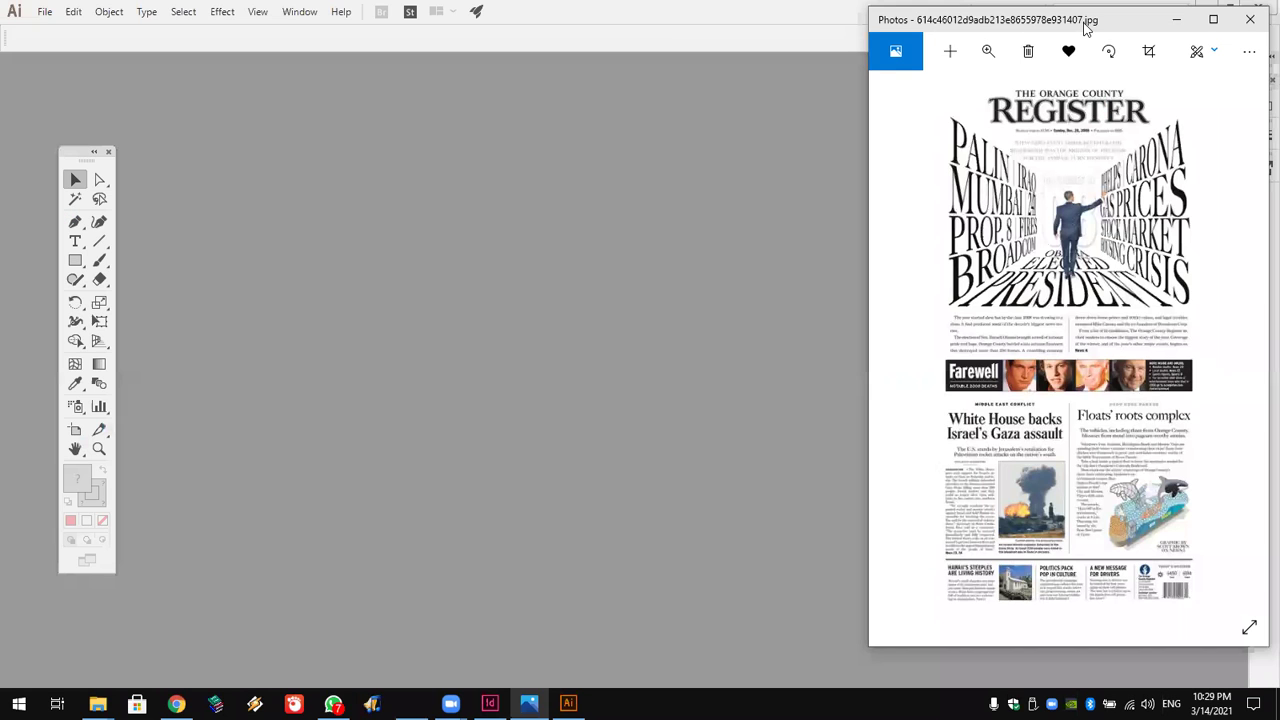
left_click_drag(1085, 28, 834, 28)
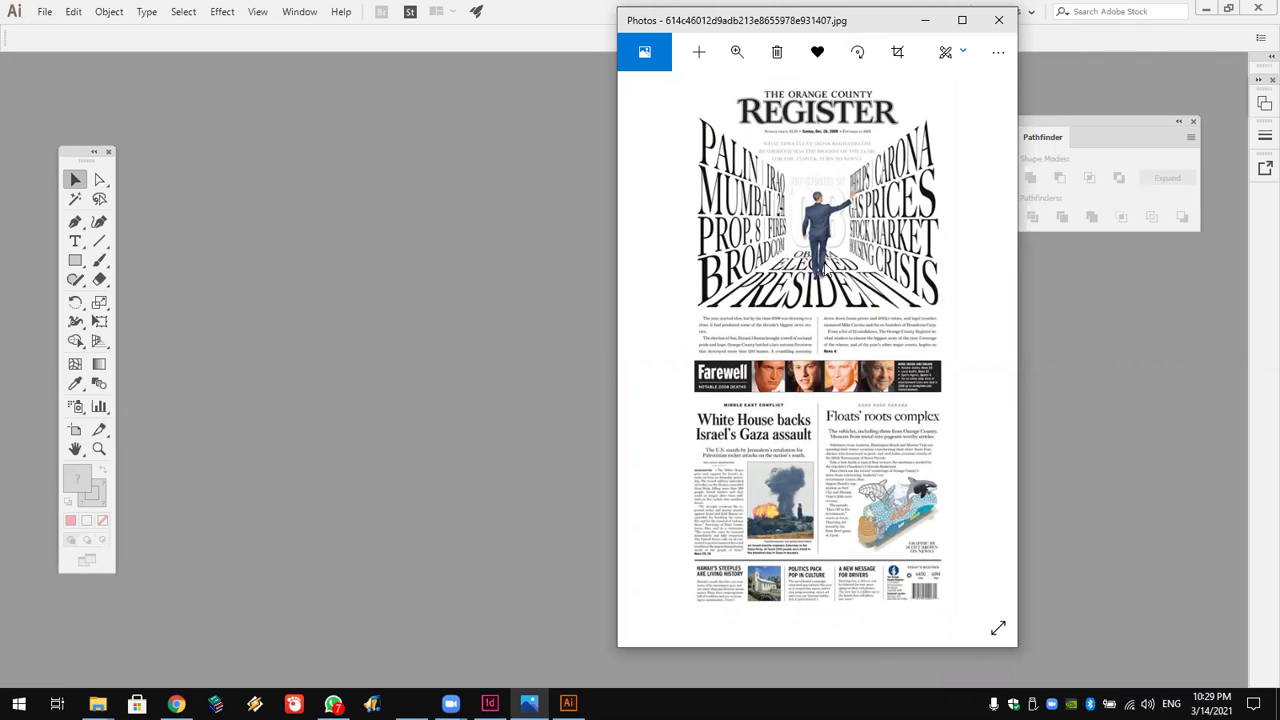
left_click(512, 9)
left_click(45, 12)
left_click(118, 30)
left_click(729, 553)
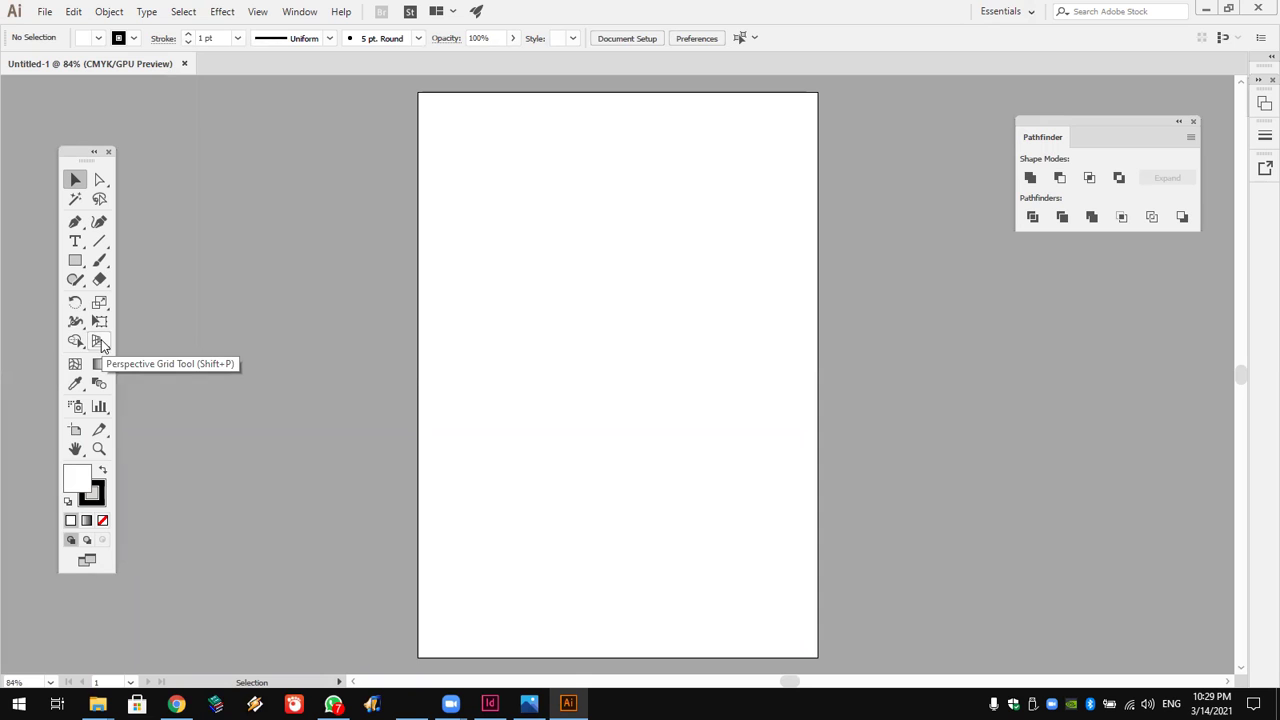
Display the two-point perspective grid on the artboard and compare it with the newspaper reference image.
left_click(99, 342)
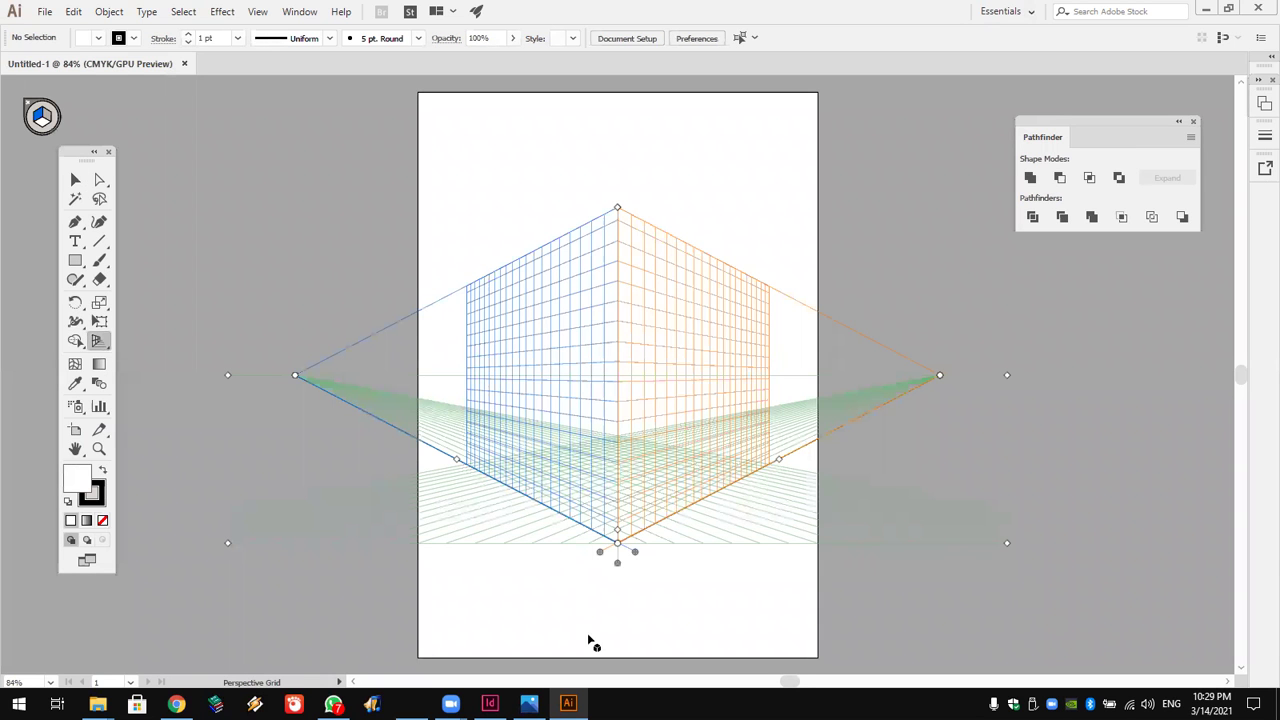
key("alt+Tab")
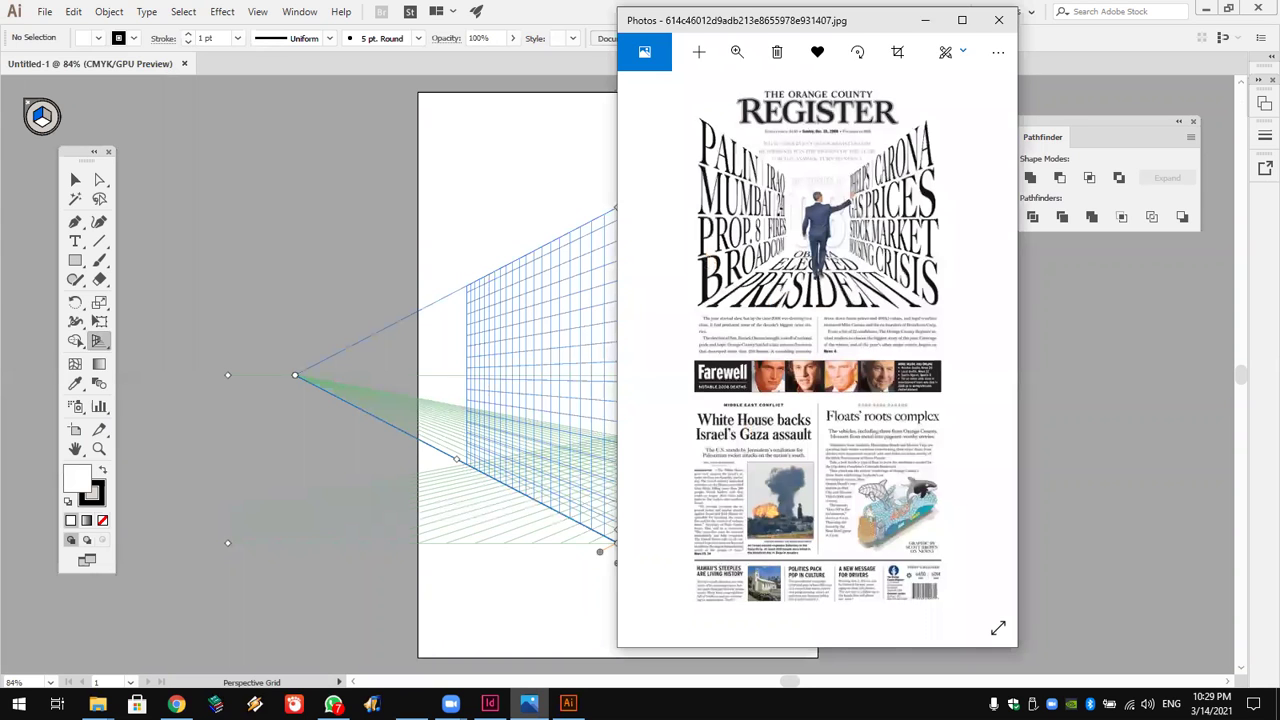
key("alt+Tab")
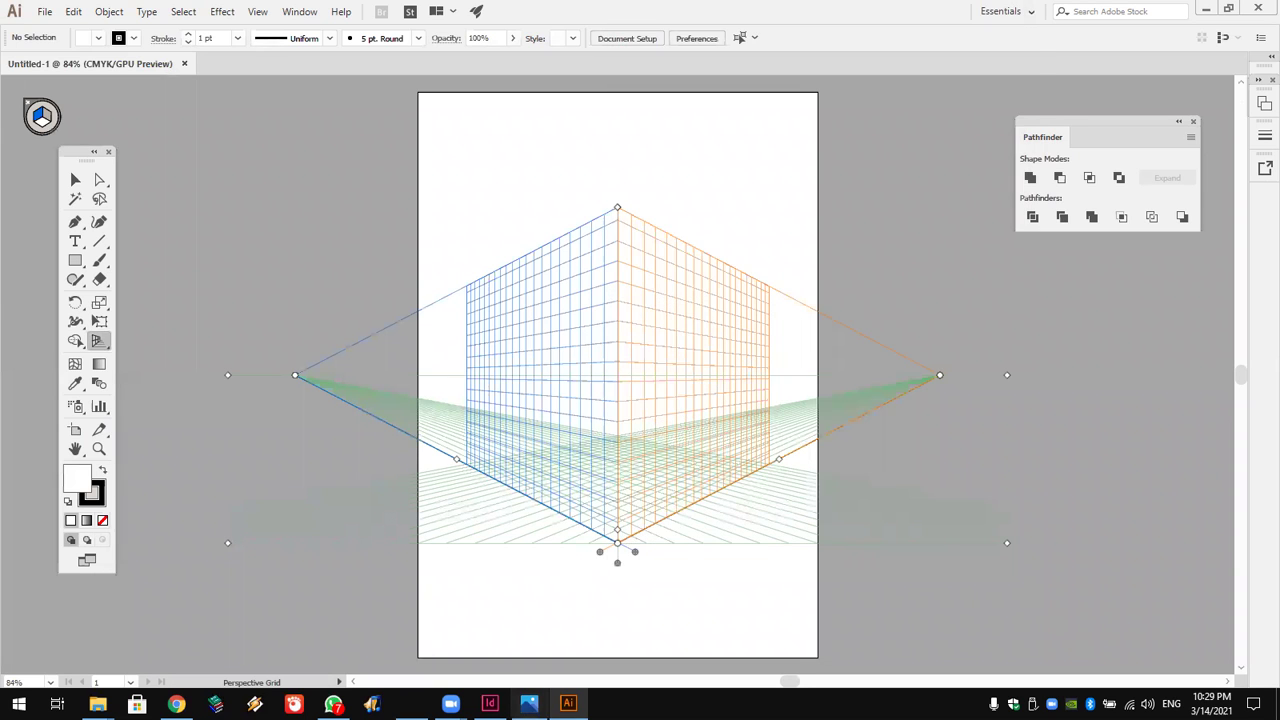
Place the newspaper front-page image from the desktop into the document and position it on the pasteboard beside the artboard.
key("super+d")
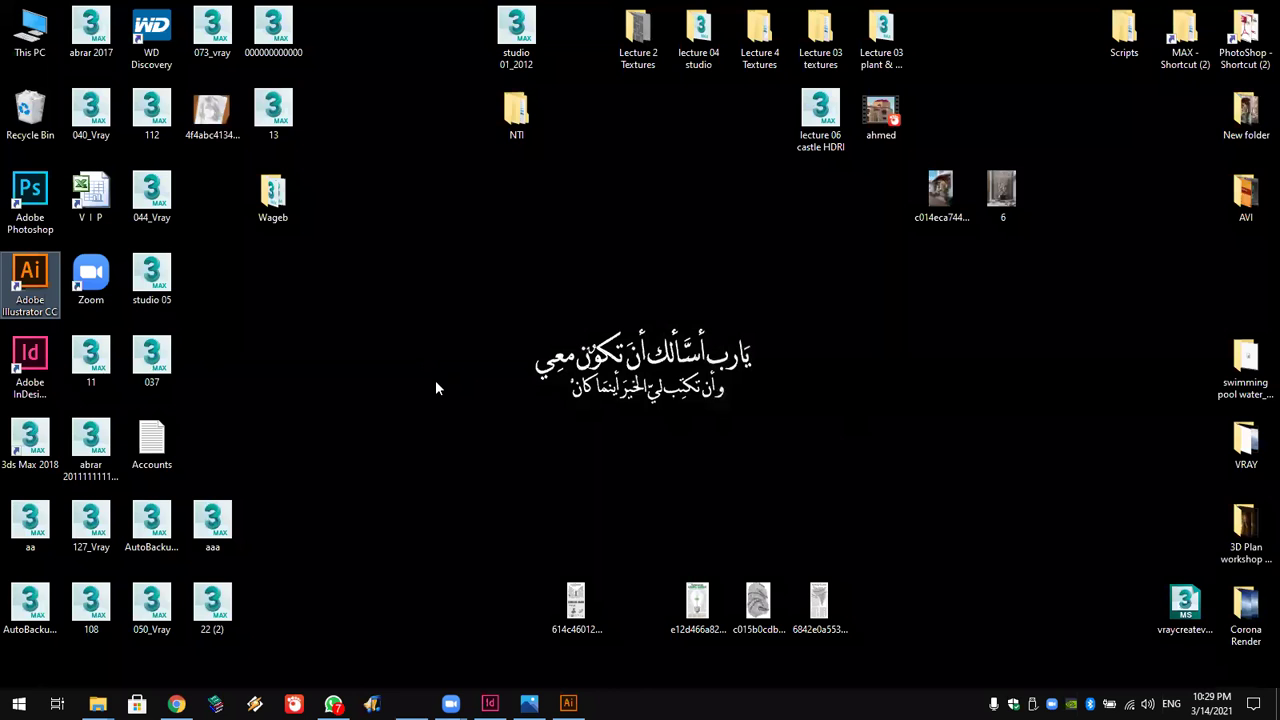
left_click_drag(575, 603, 277, 297)
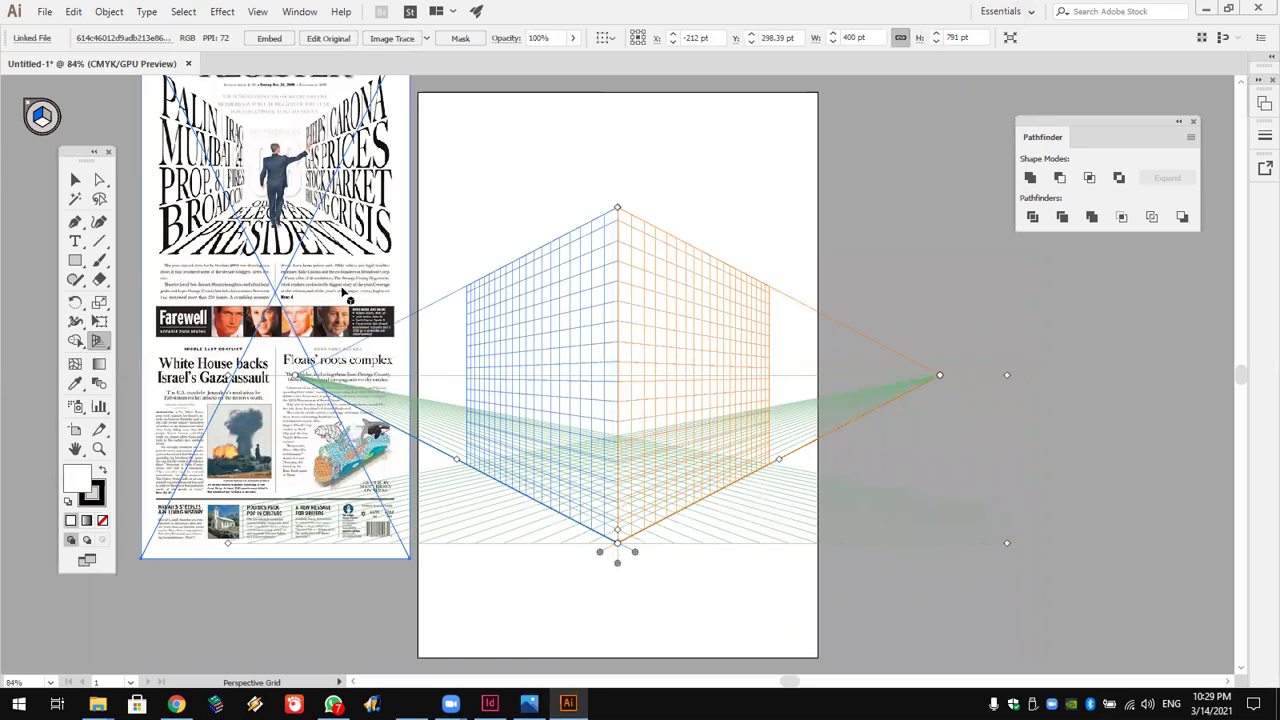
left_click(75, 179)
left_click_drag(348, 155, 326, 255)
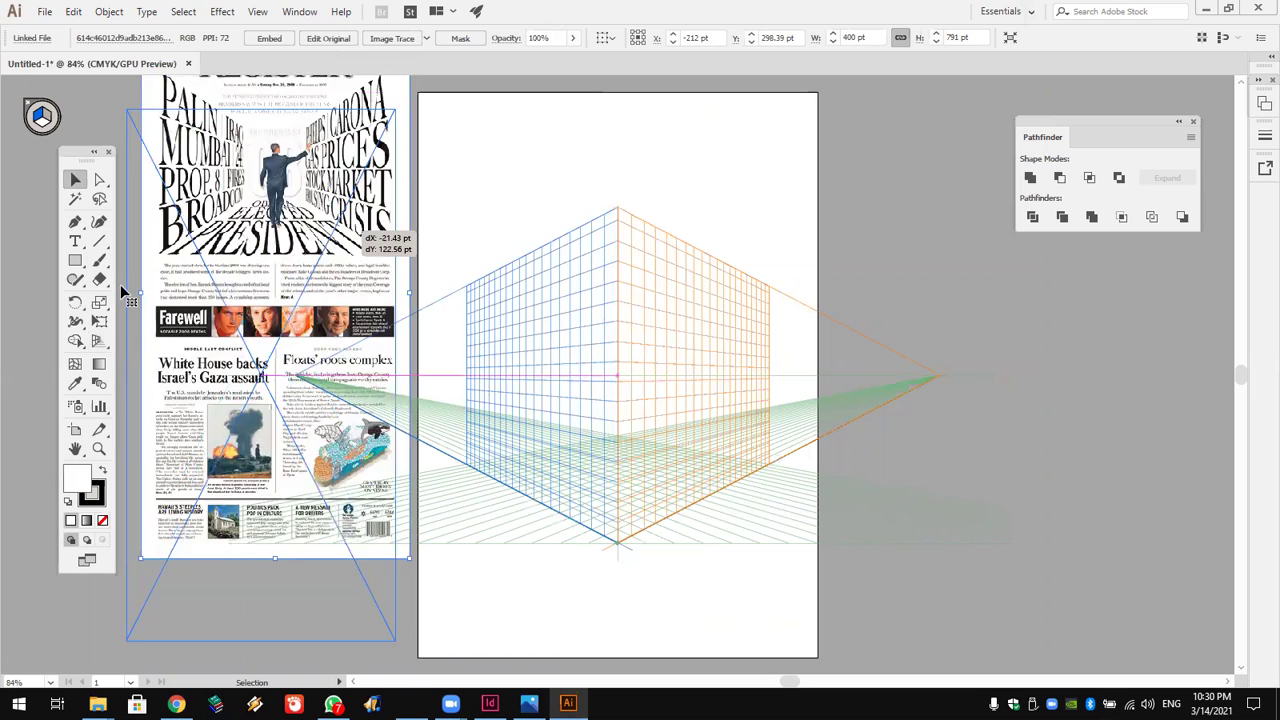
Add the placeholder text "Lorem ipsum" over the perspective grid, copy it, and set its font size to 60 pt.
left_click(75, 241)
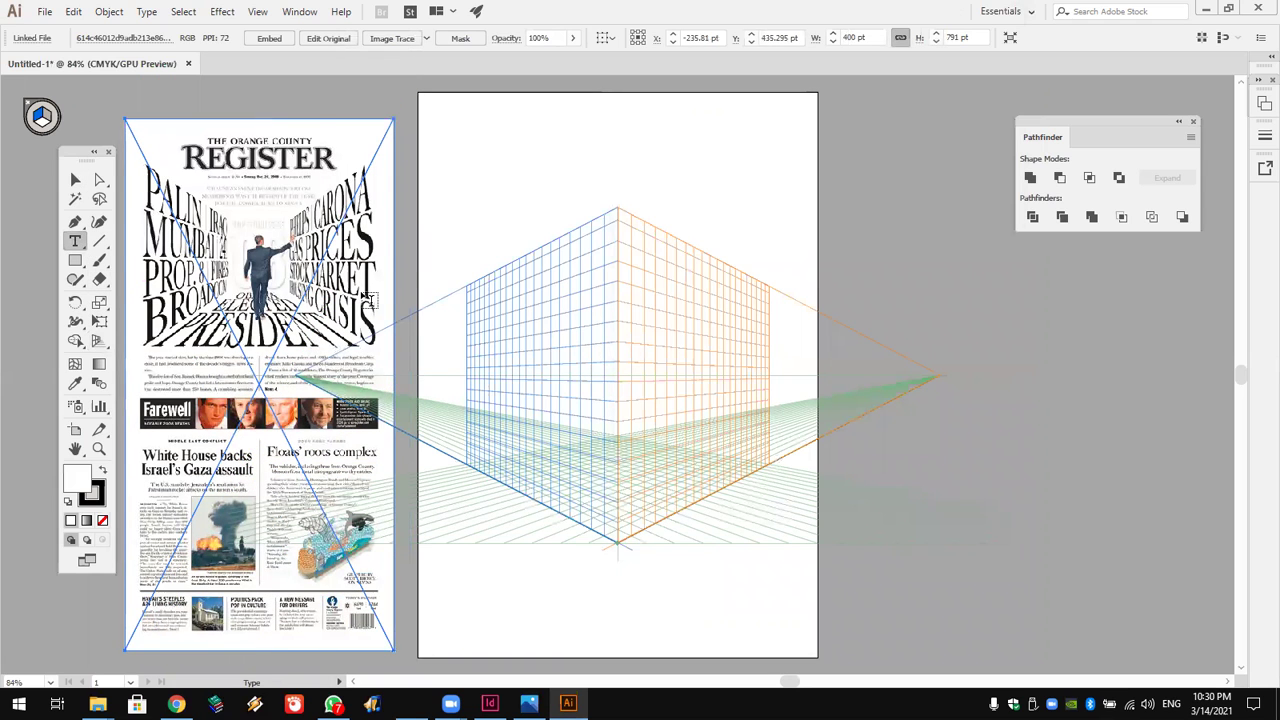
left_click(468, 292)
key("ctrl+c")
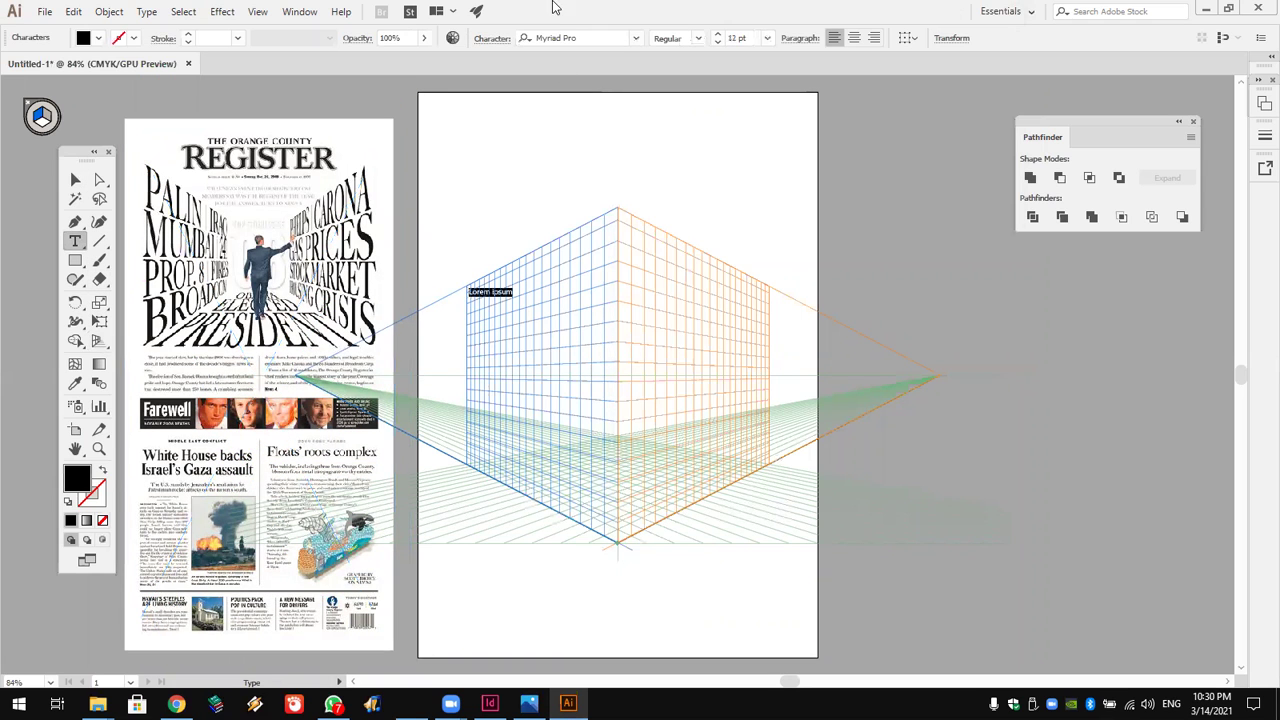
left_click(768, 38)
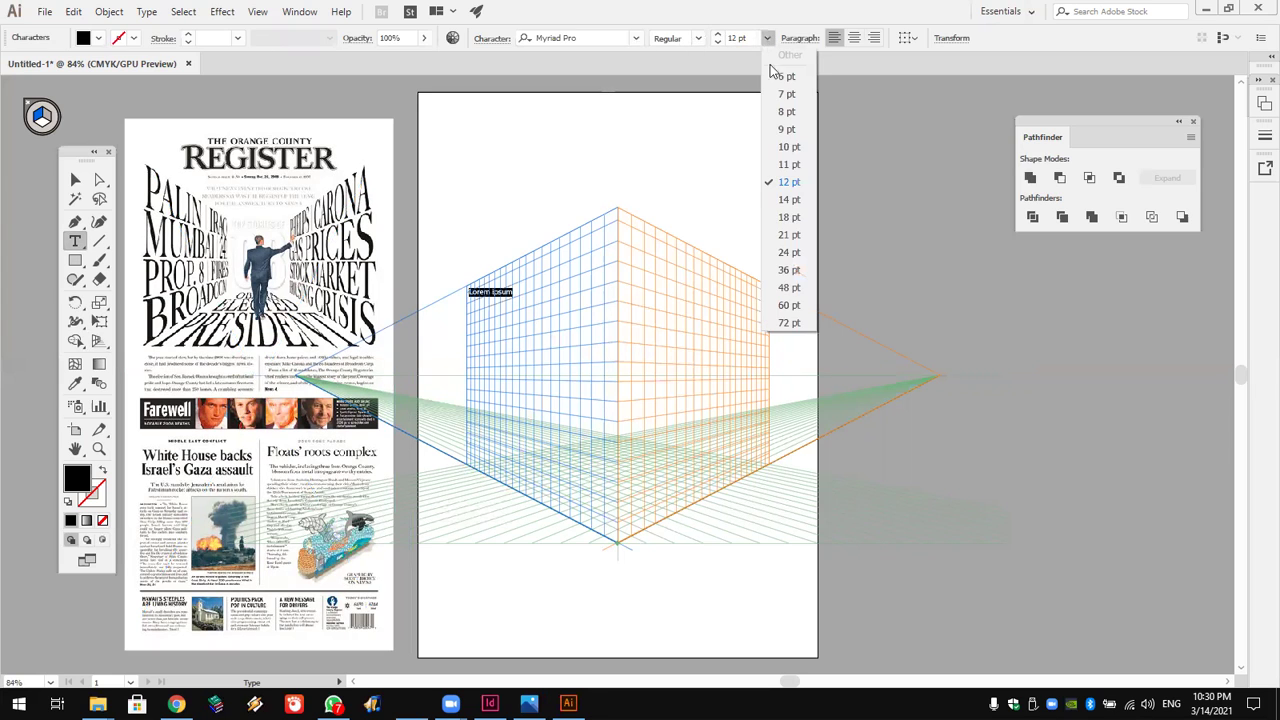
left_click(788, 305)
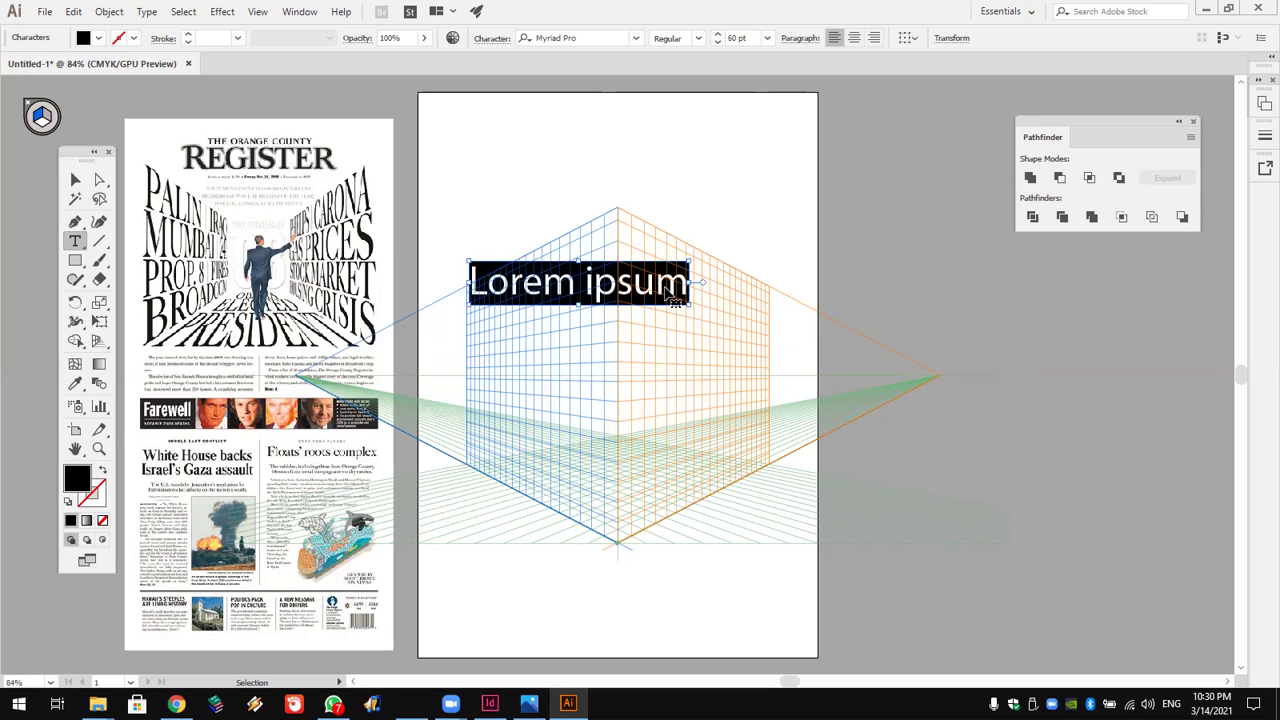
Paste a second "Lorem ipsum" line below the first in the same text object and finish text editing.
left_click(694, 280)
key("Return")
key("ctrl+v")
key("Return")
key("Escape")
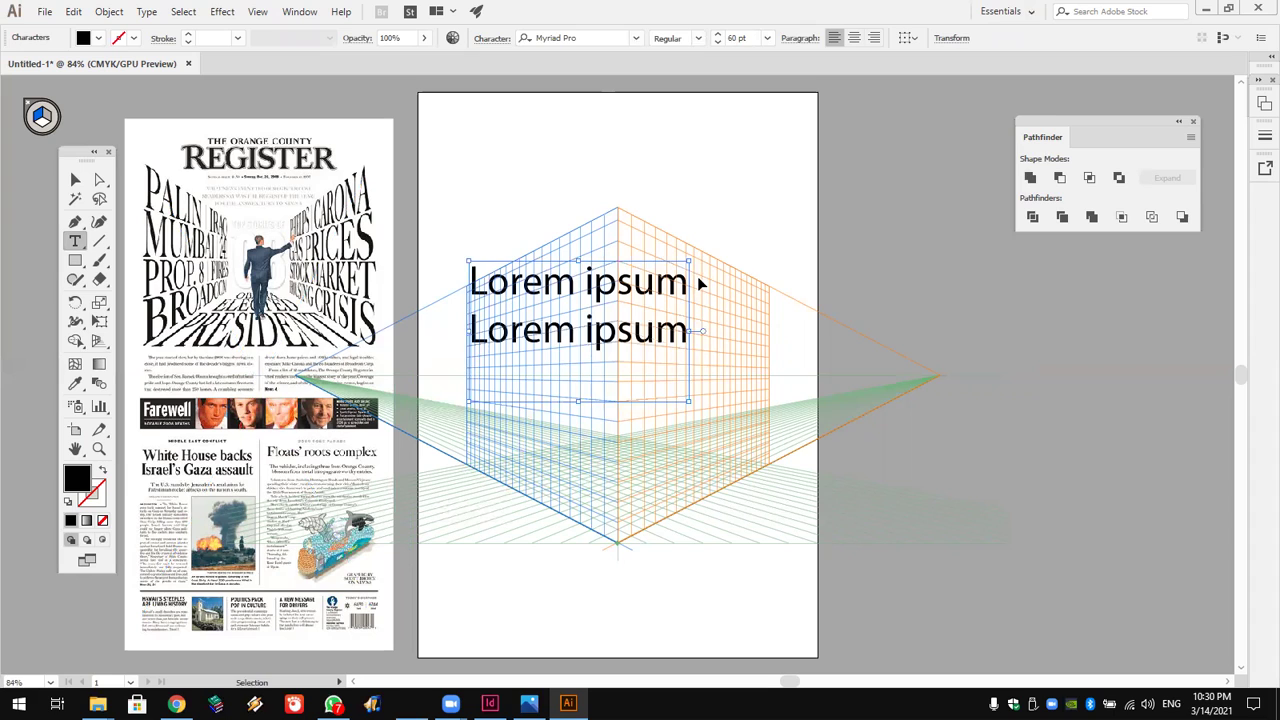
Paste a third and a fourth "Lorem ipsum" line below the existing two in the same text object.
left_click(700, 283)
key("Return")
key("ctrl+v")
key("Return")
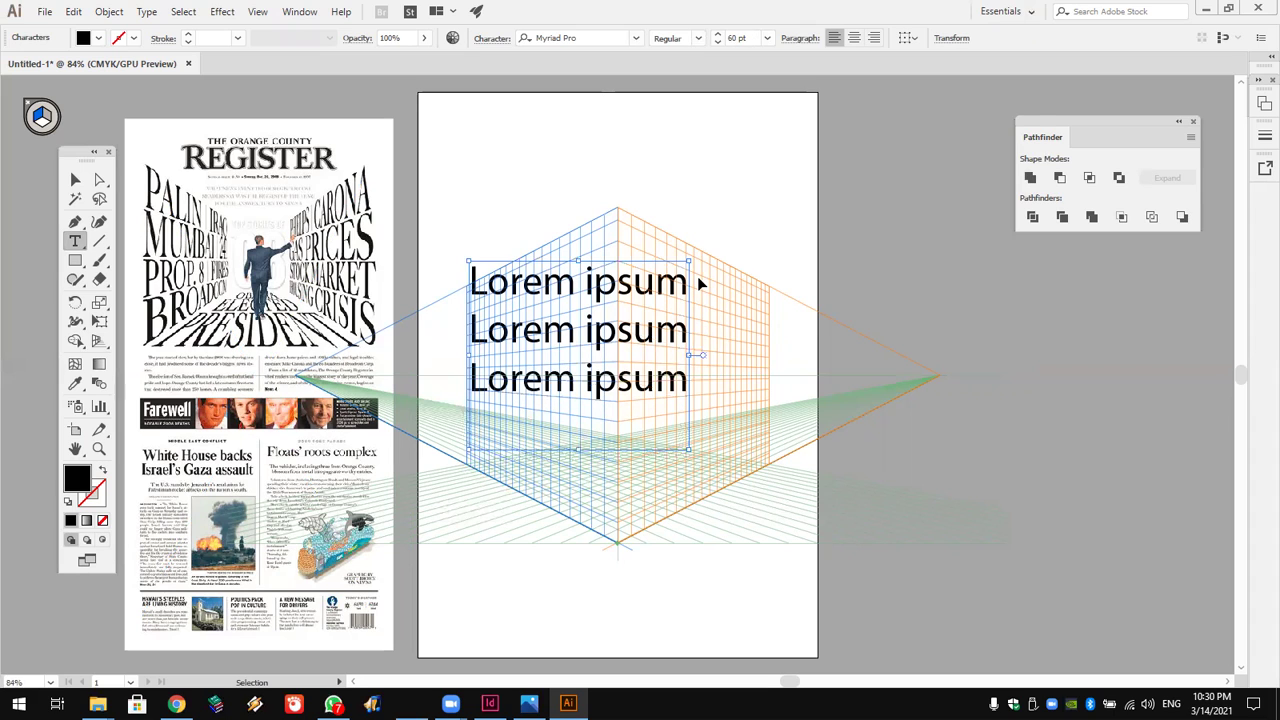
key("ctrl+v")
Select all four "Lorem ipsum" lines and tighten their leading to 48 pt.
left_click_drag(687, 430, 443, 256)
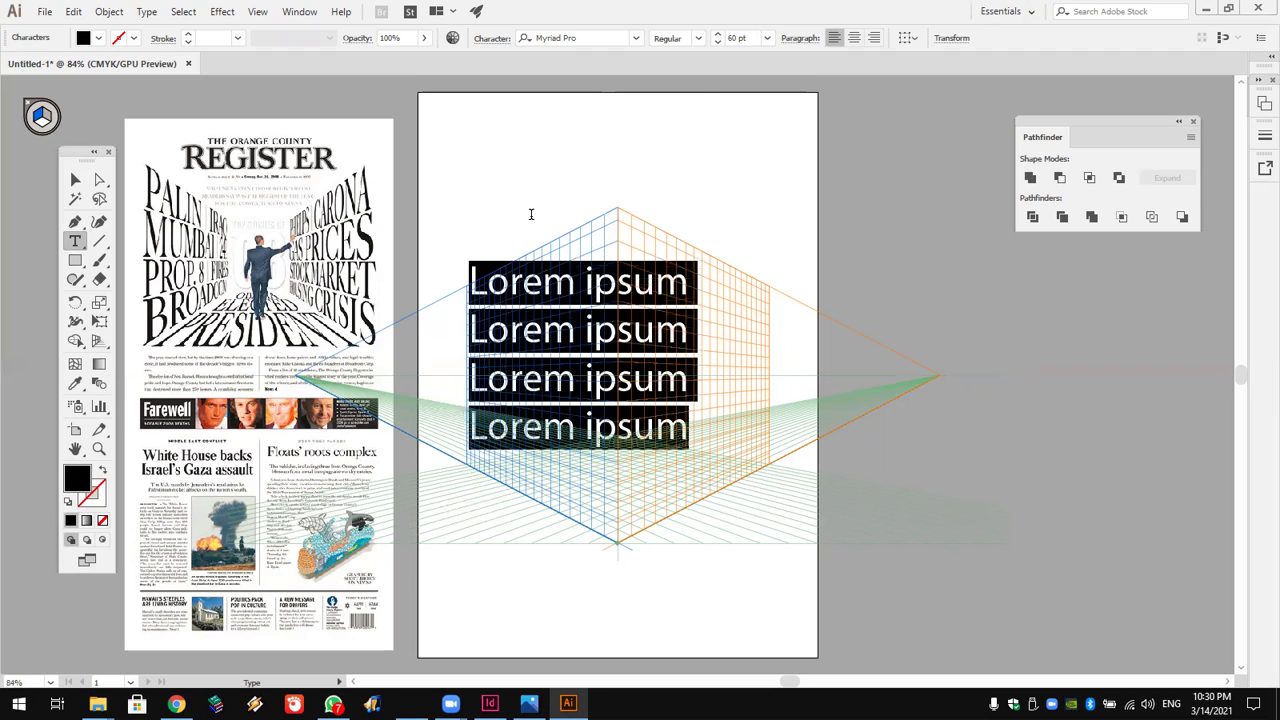
left_click(491, 38)
left_click(497, 140)
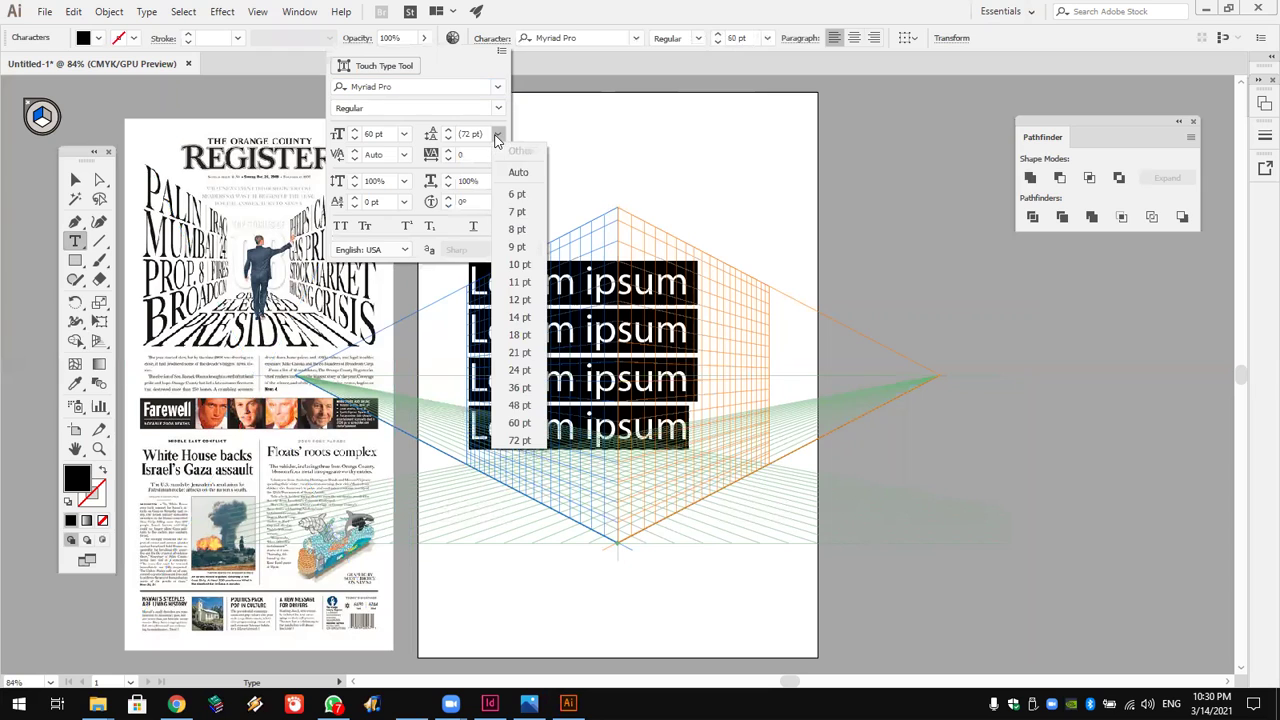
left_click(528, 432)
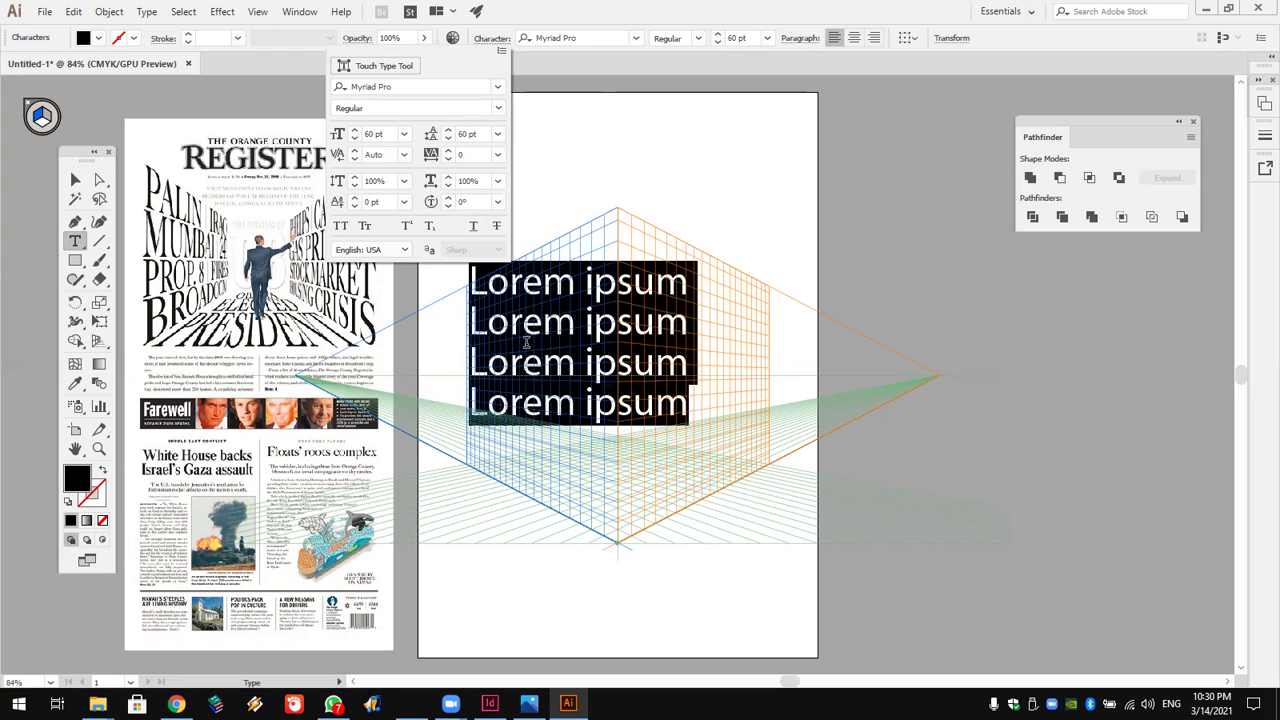
left_click(497, 140)
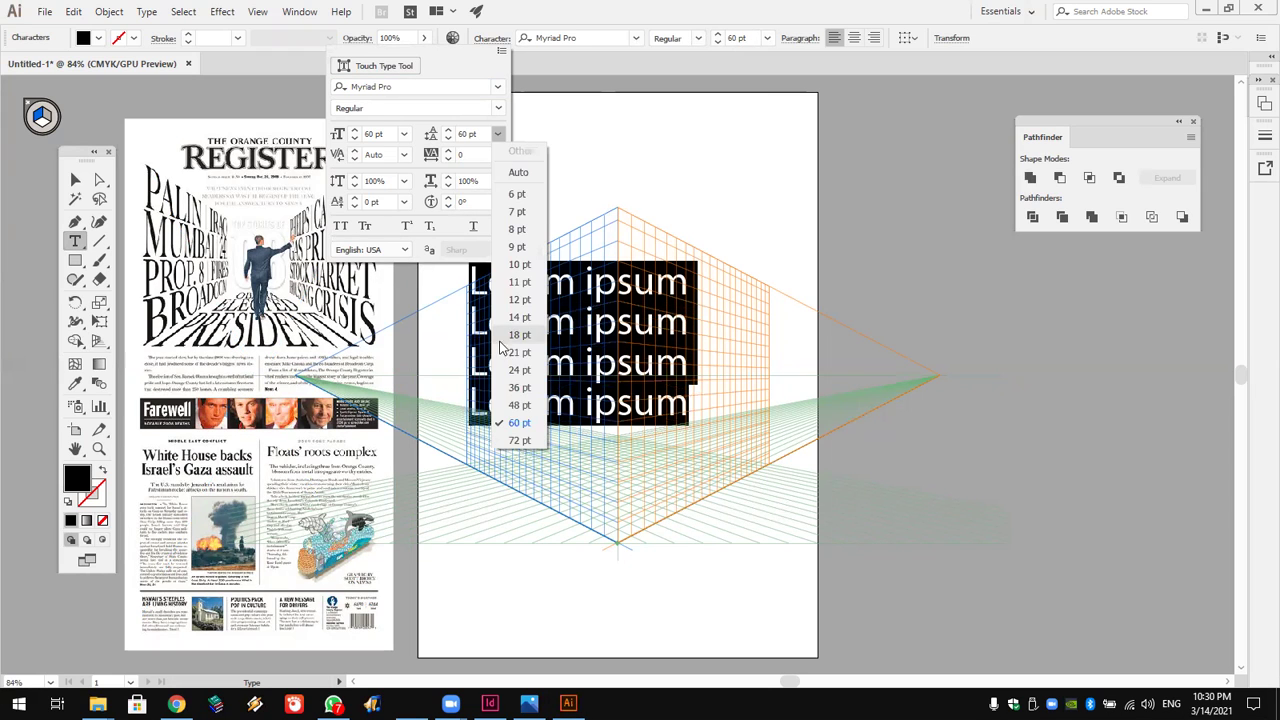
left_click(515, 414)
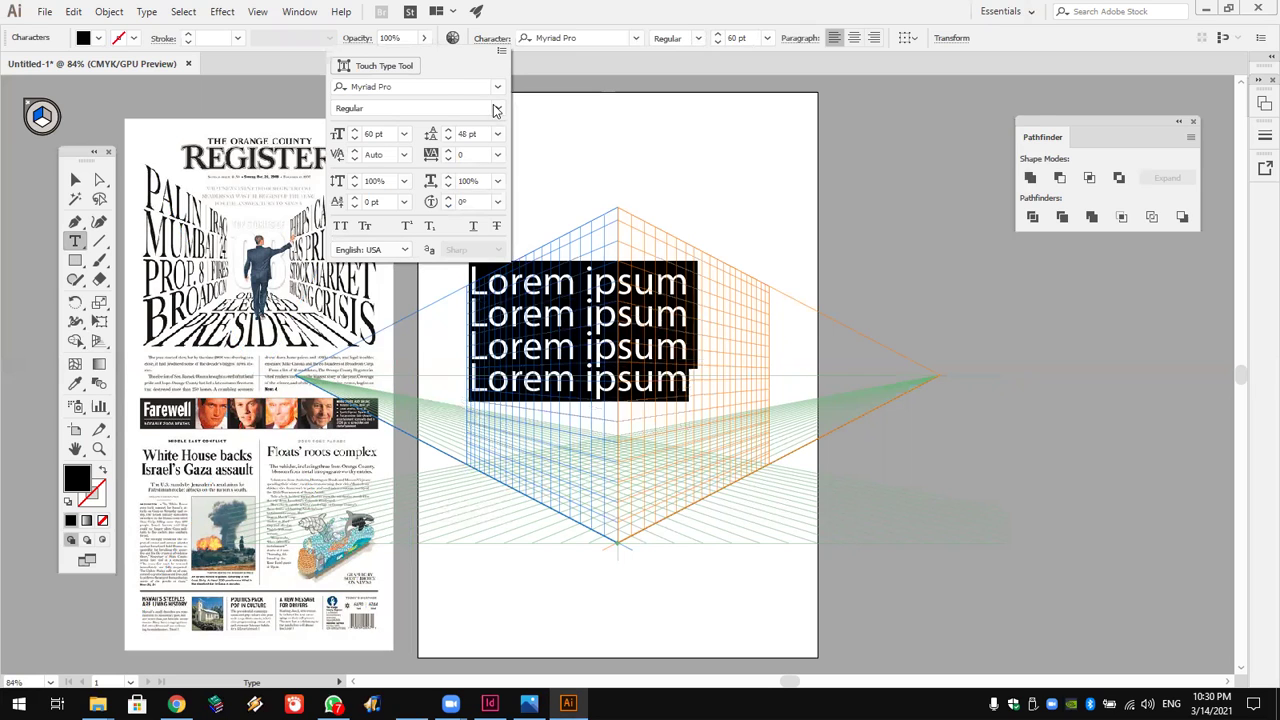
left_click(521, 19)
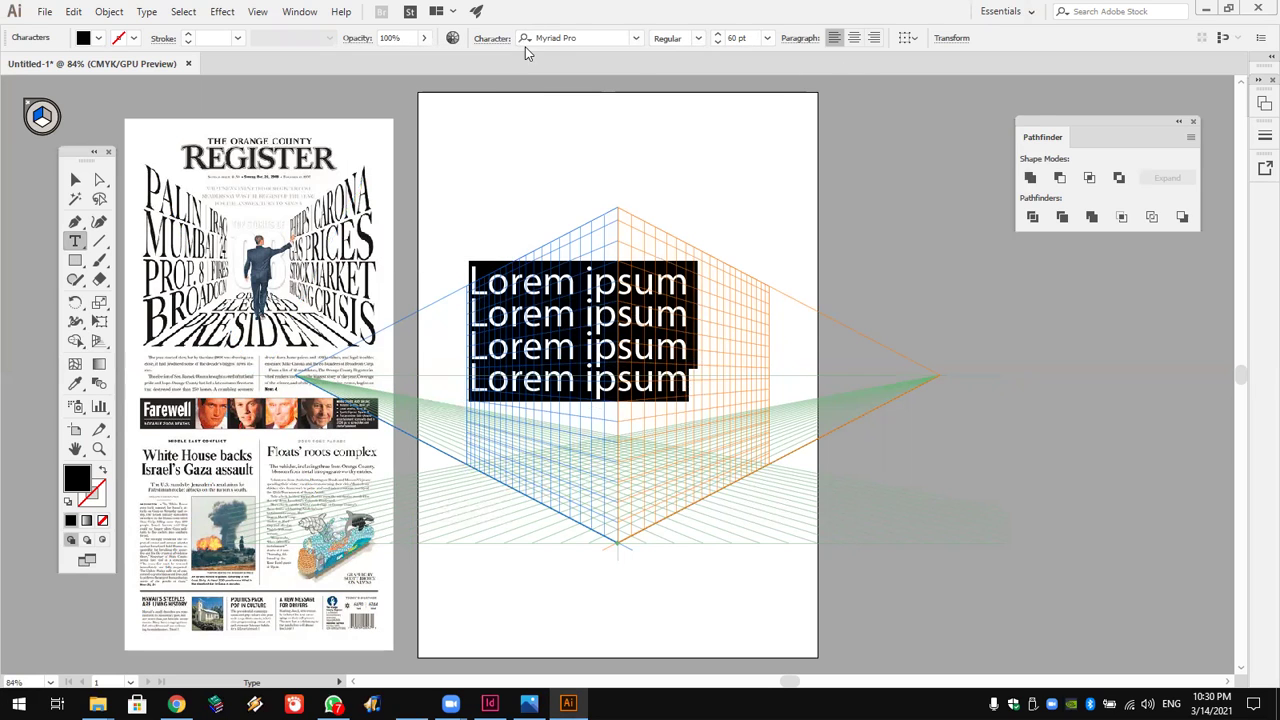
Move the text block slightly down and try to reshape the live text with Free Distort.
left_click(75, 179)
left_click_drag(497, 290, 492, 310)
left_click(135, 318)
left_click(119, 320)
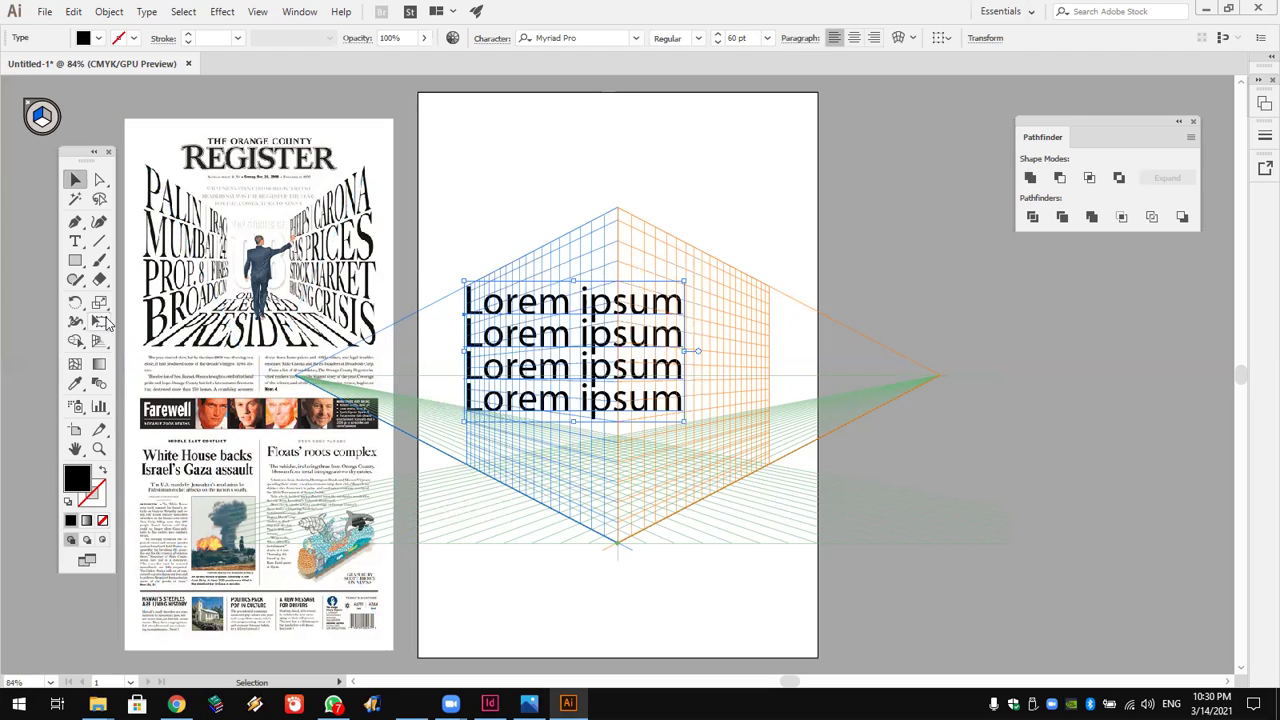
left_click(103, 319)
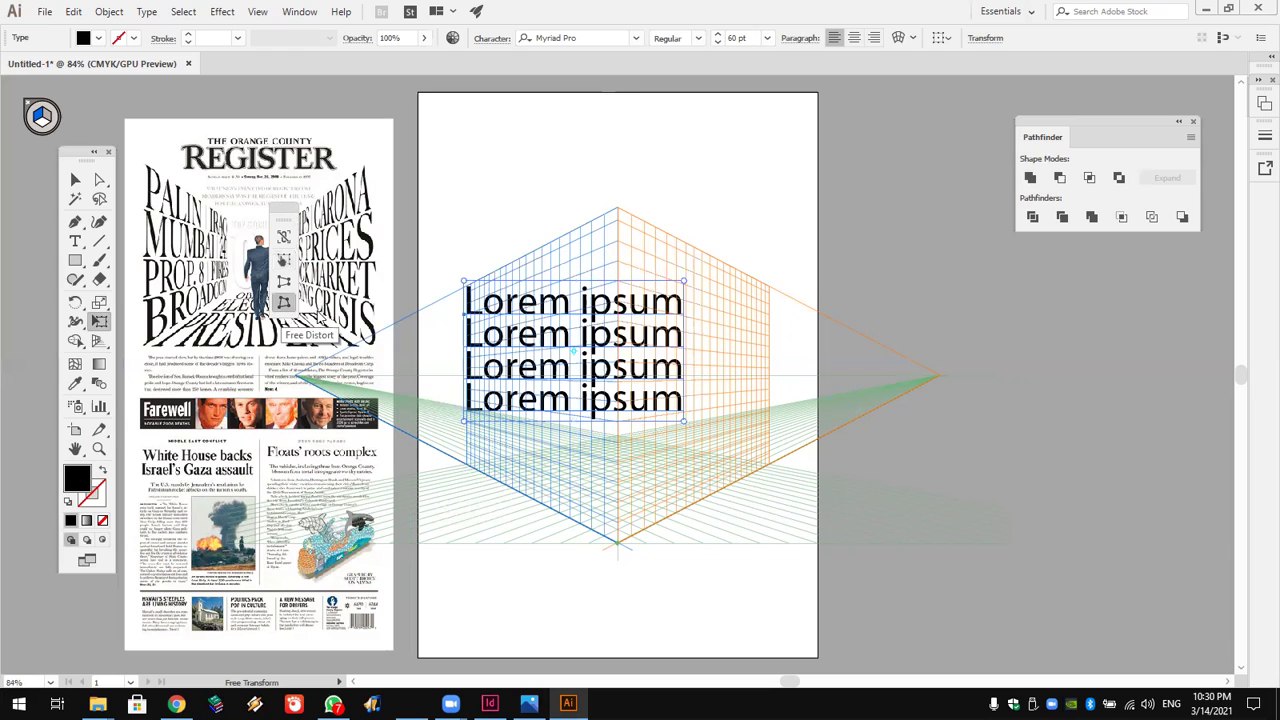
left_click_drag(690, 296, 681, 207)
mouse_move(688, 328)
left_mouse_down()
mouse_move(689, 340)
mouse_move(686, 330)
left_mouse_up()
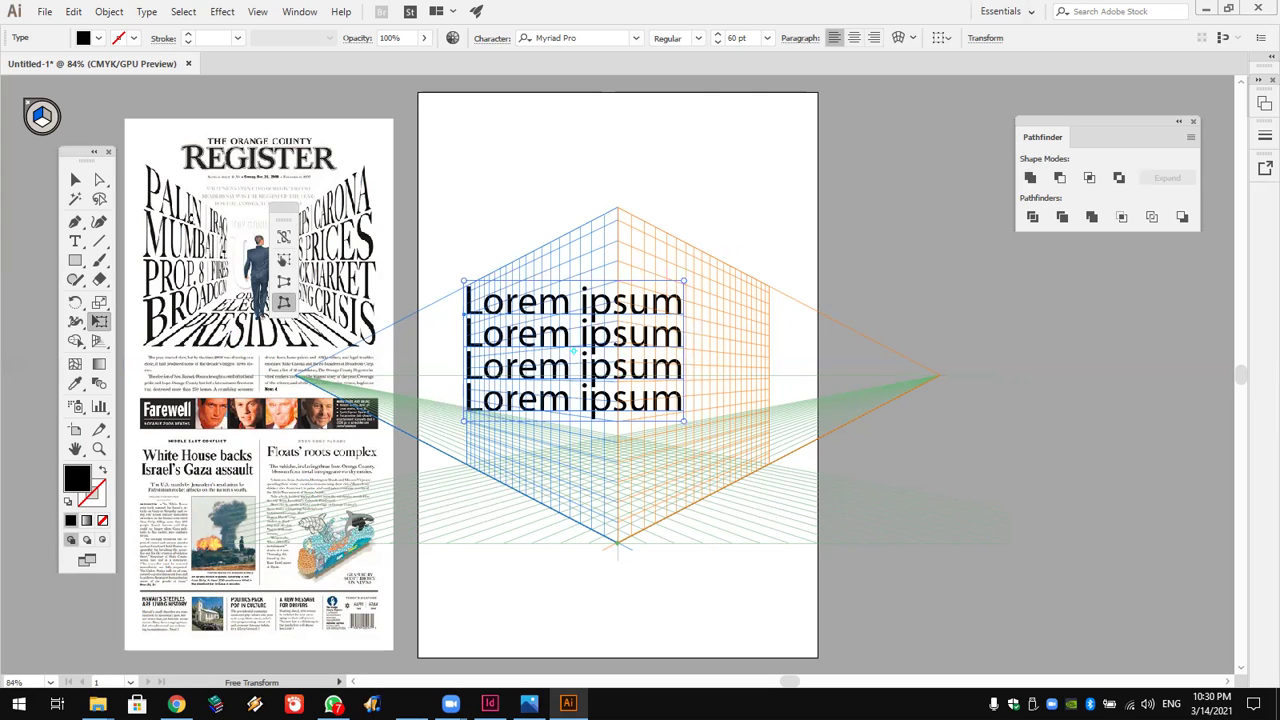
Shift the text block slightly left on the grid and convert it to outlines.
left_click(76, 180)
left_click_drag(531, 336, 508, 334)
left_click(147, 12)
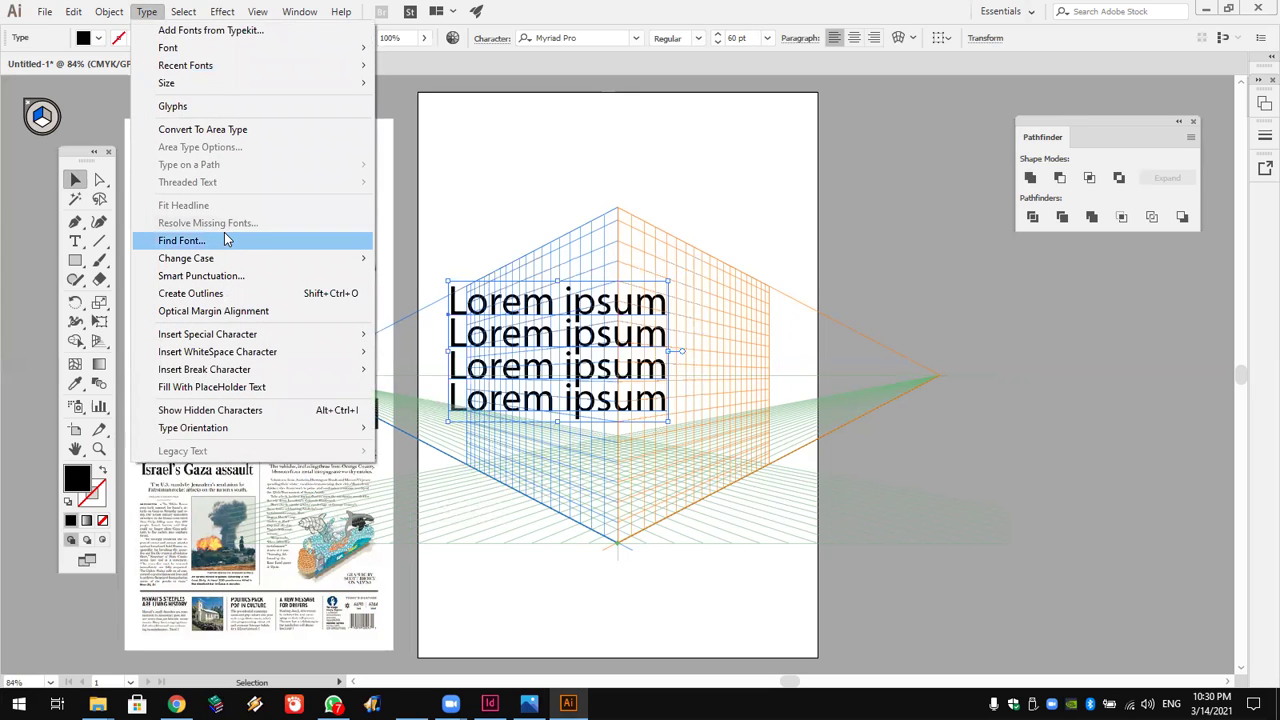
mouse_move(265, 260)
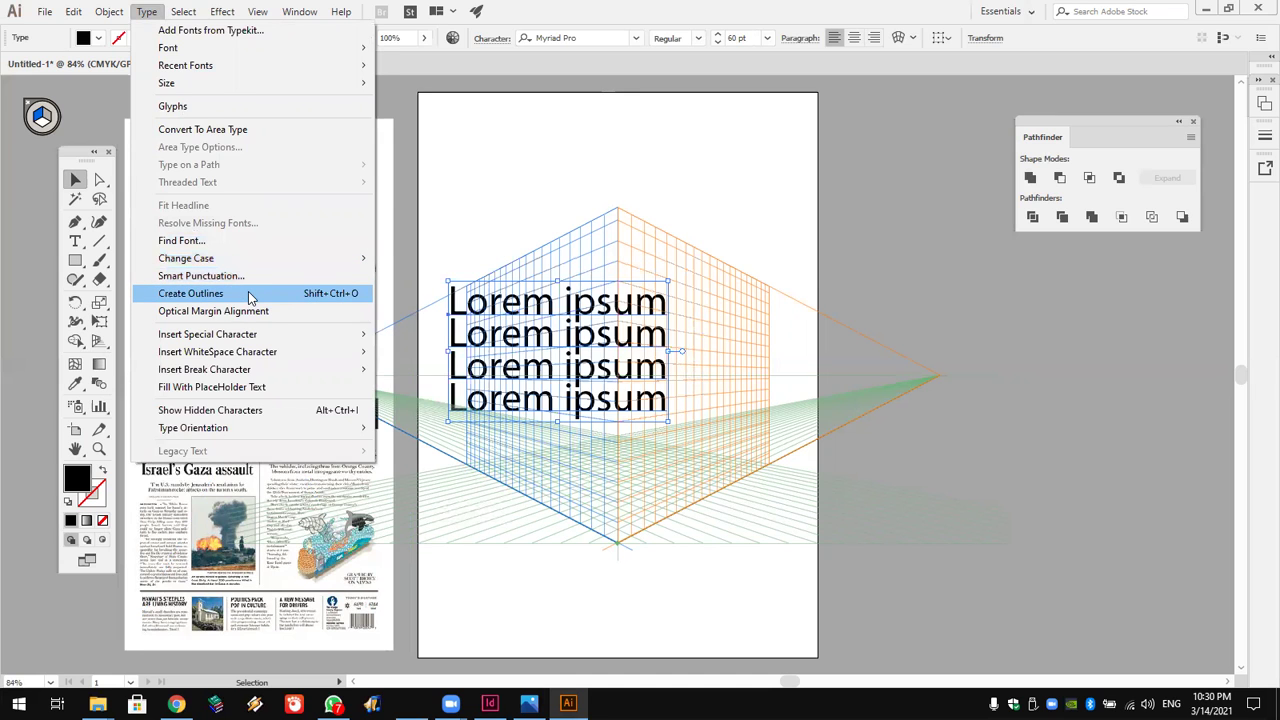
left_click(250, 297)
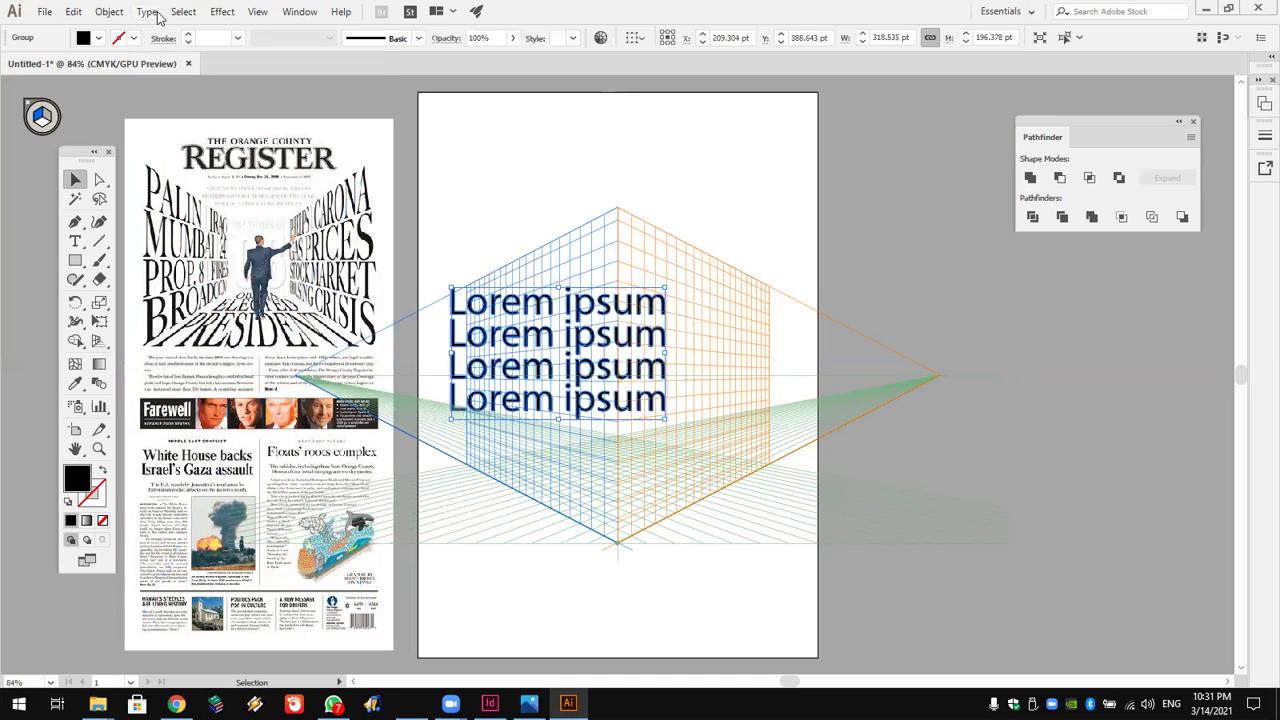
Look for the text-proofing commands, then view the Check Spelling dialog and close it without starting a check.
left_click(152, 13)
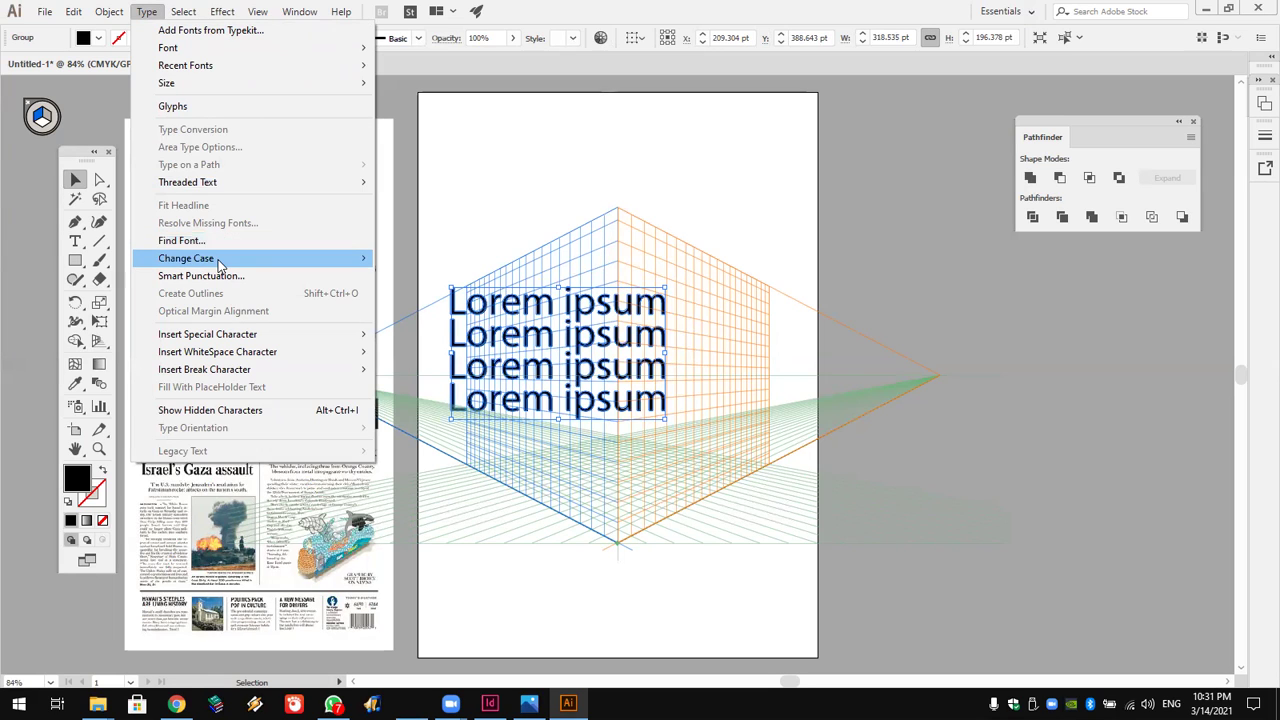
mouse_move(220, 263)
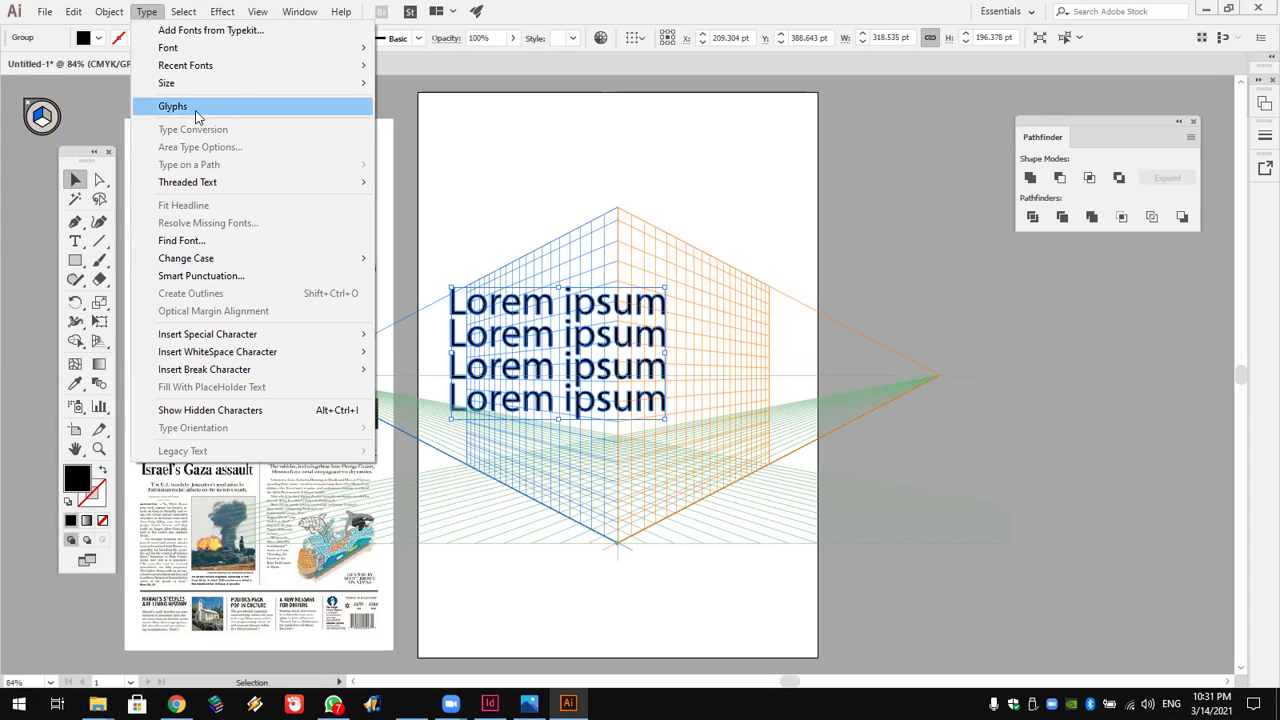
mouse_move(76, 11)
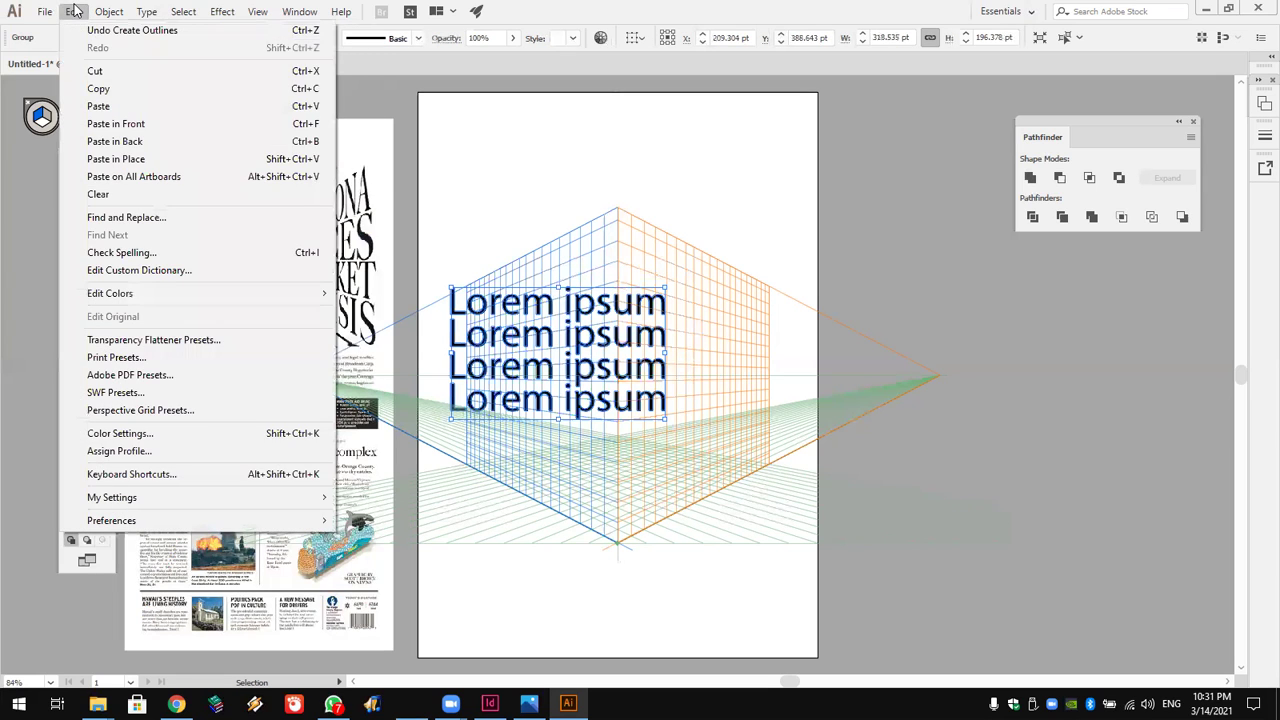
left_click(155, 254)
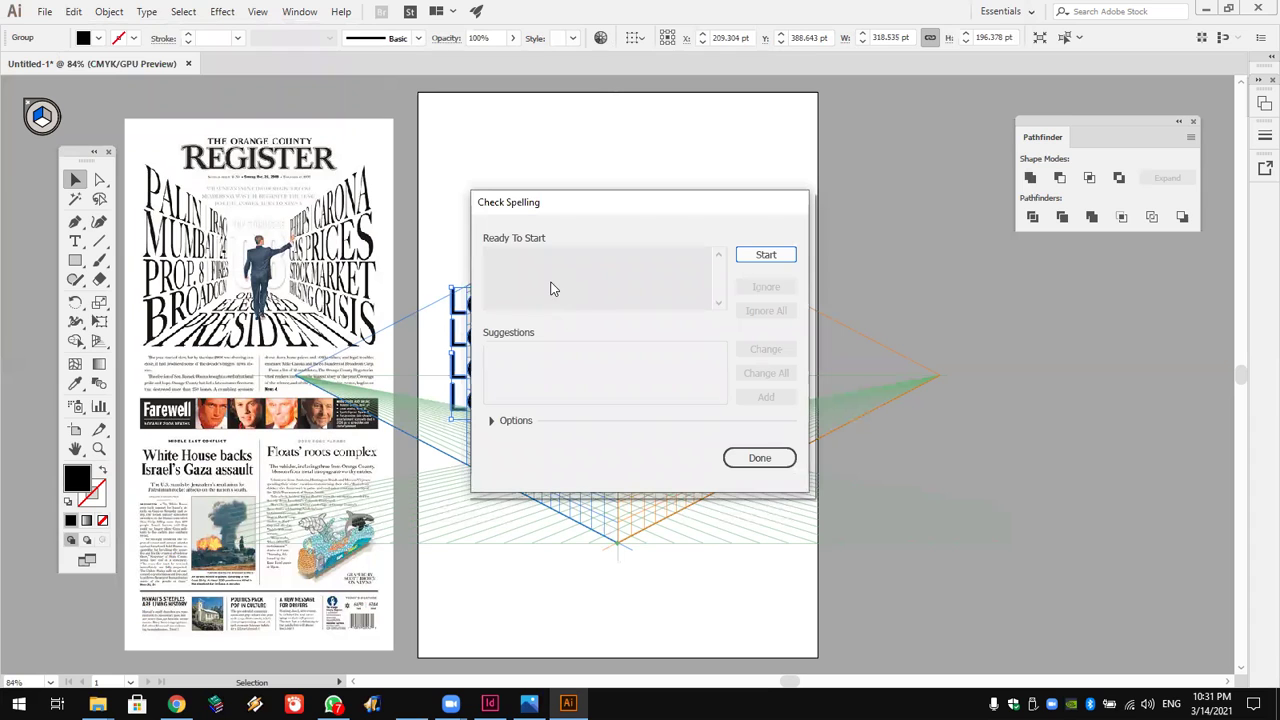
left_click(768, 457)
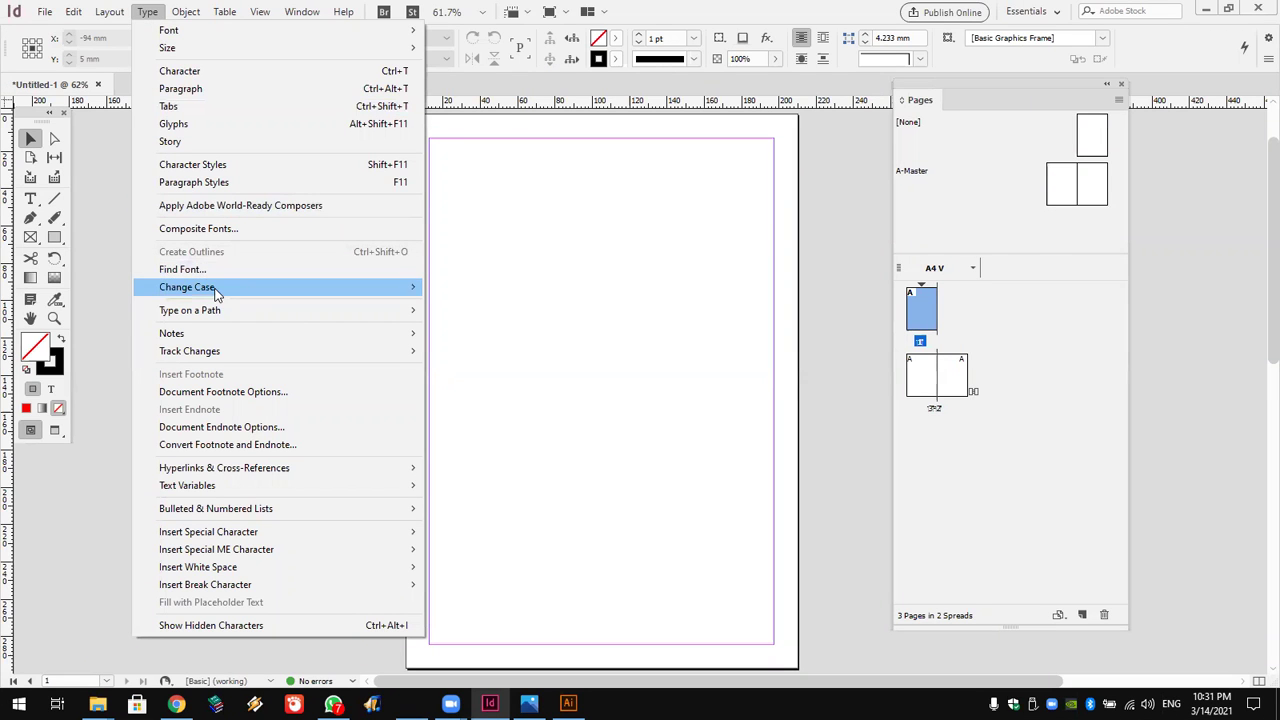
Look up the type and spelling commands in InDesign and return to Illustrator.
mouse_move(215, 290)
mouse_move(216, 312)
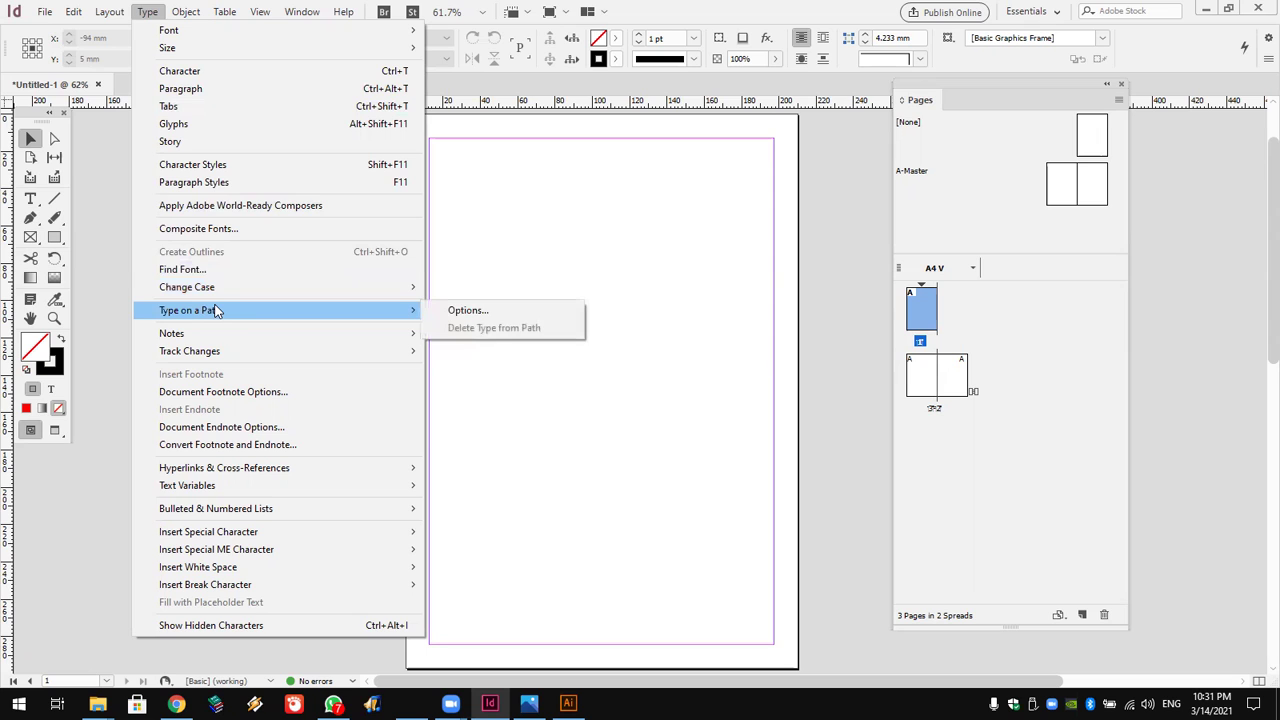
mouse_move(74, 11)
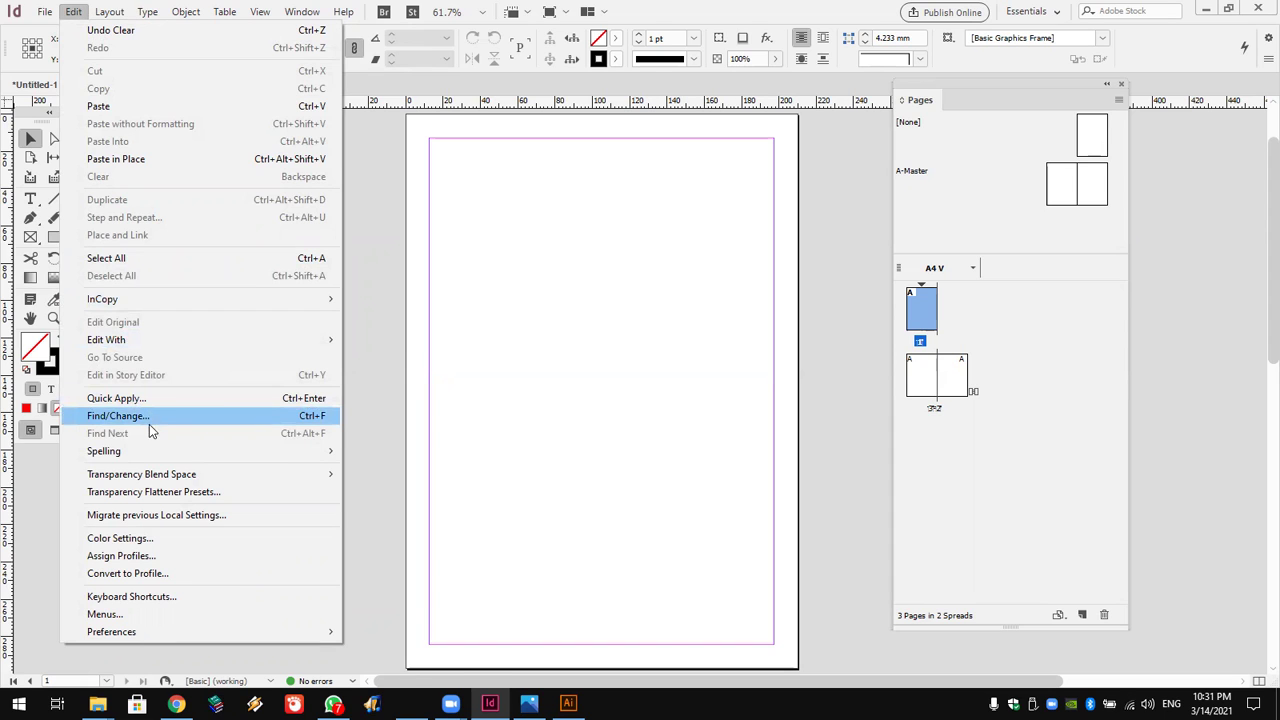
mouse_move(171, 450)
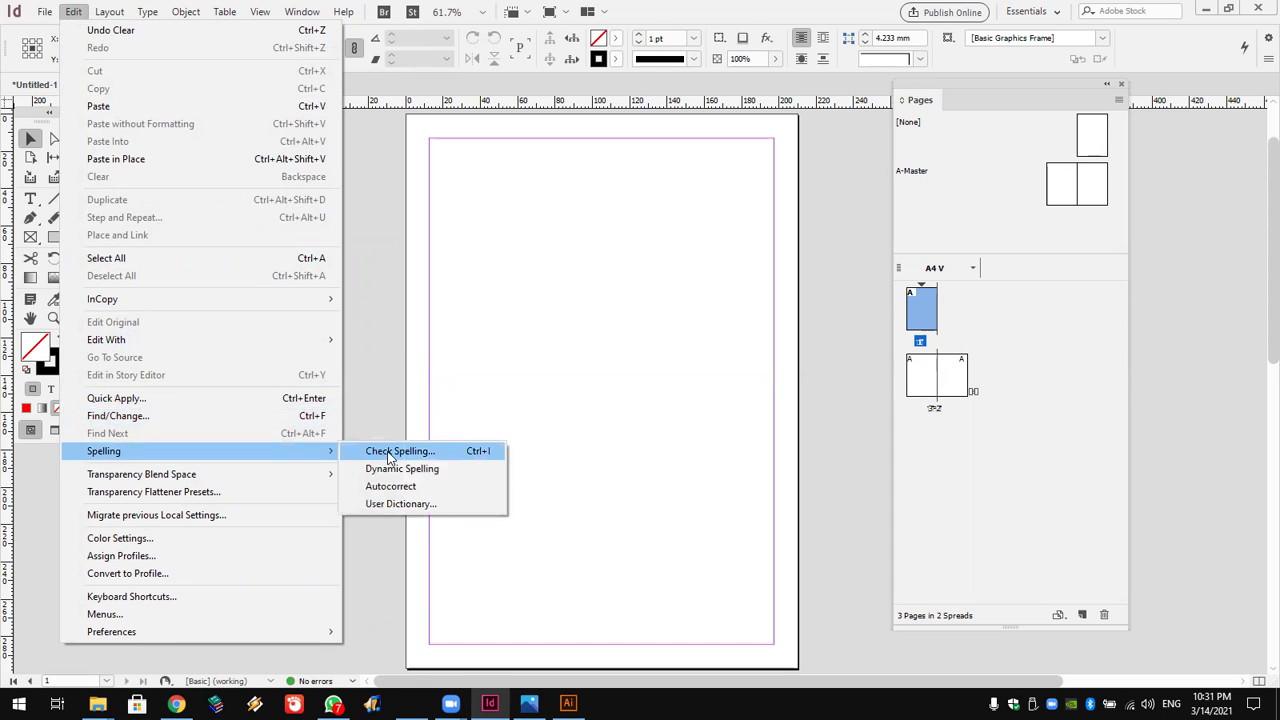
left_click(540, 381)
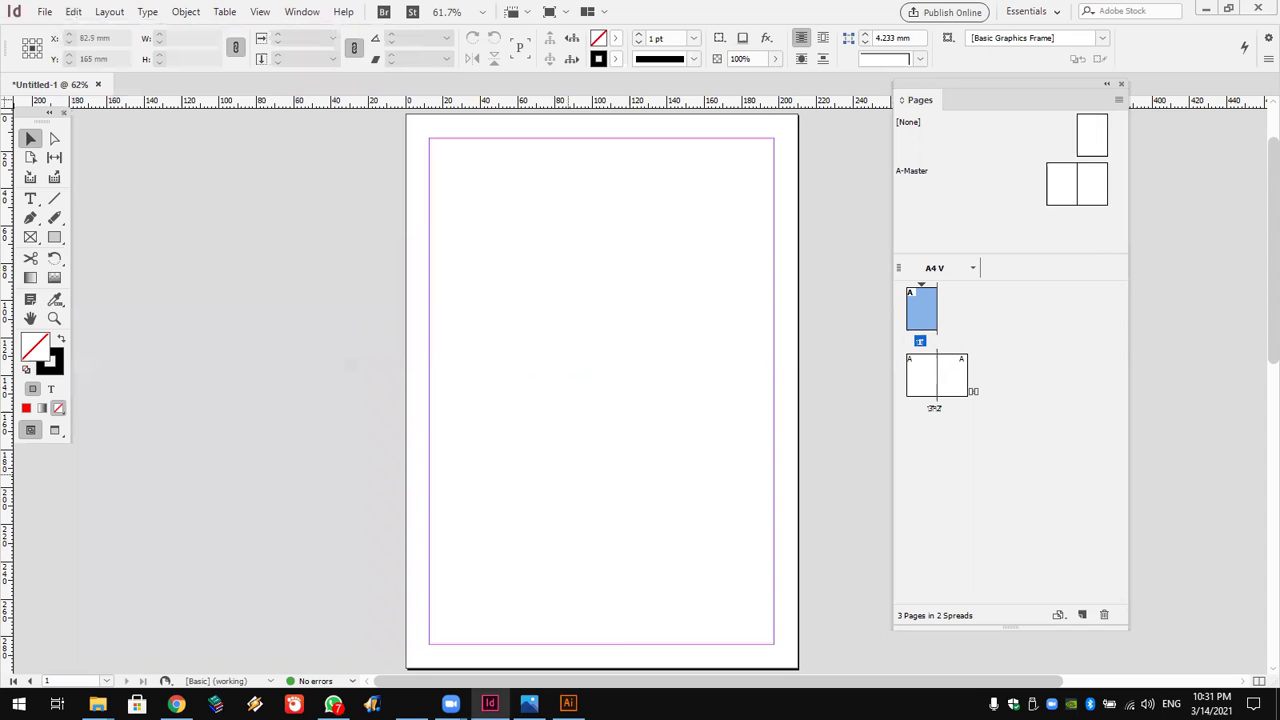
key("alt+Tab")
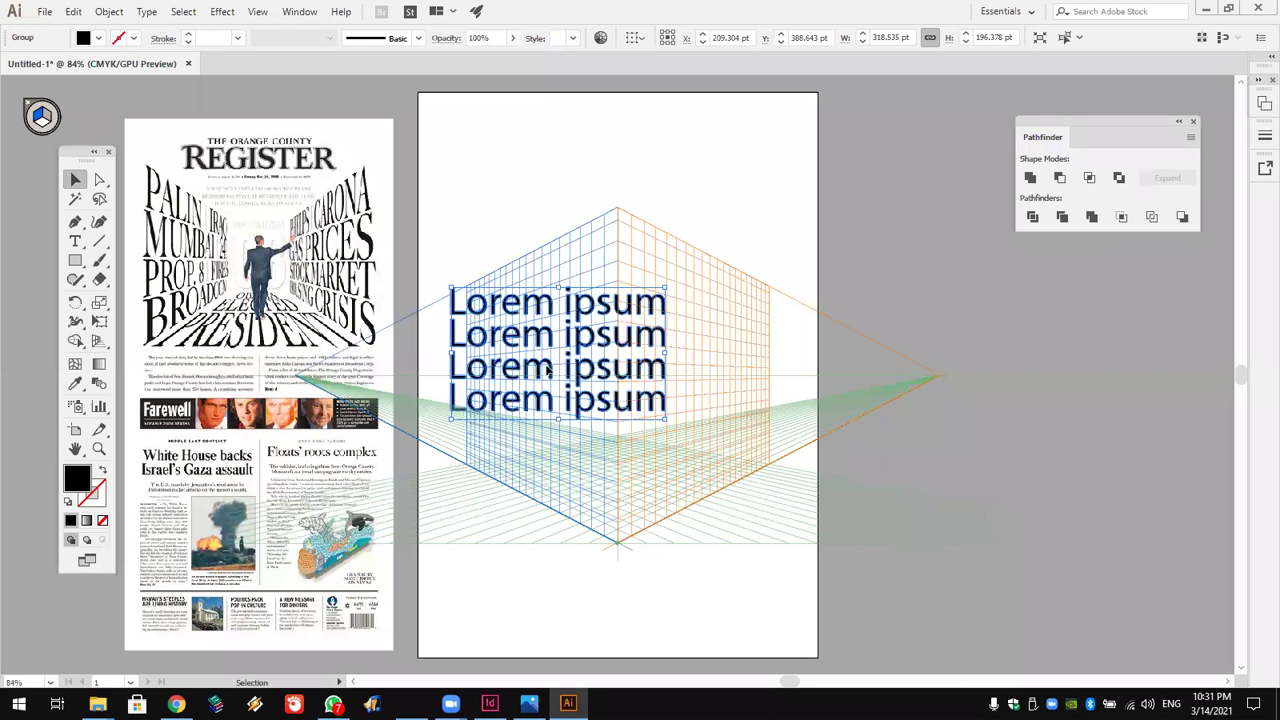
Move the outlined text over the grid's right plane and shift the floating toolbox clear of the newspaper image.
left_click_drag(532, 391, 753, 300)
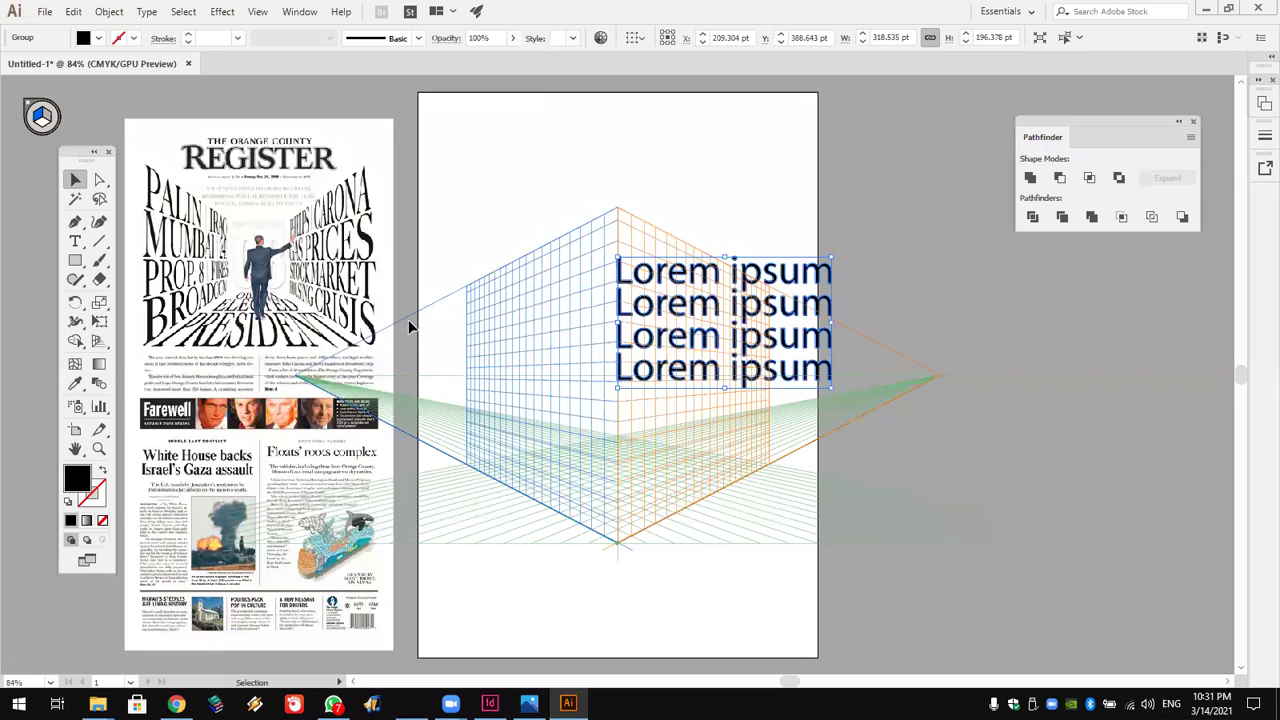
left_click(101, 322)
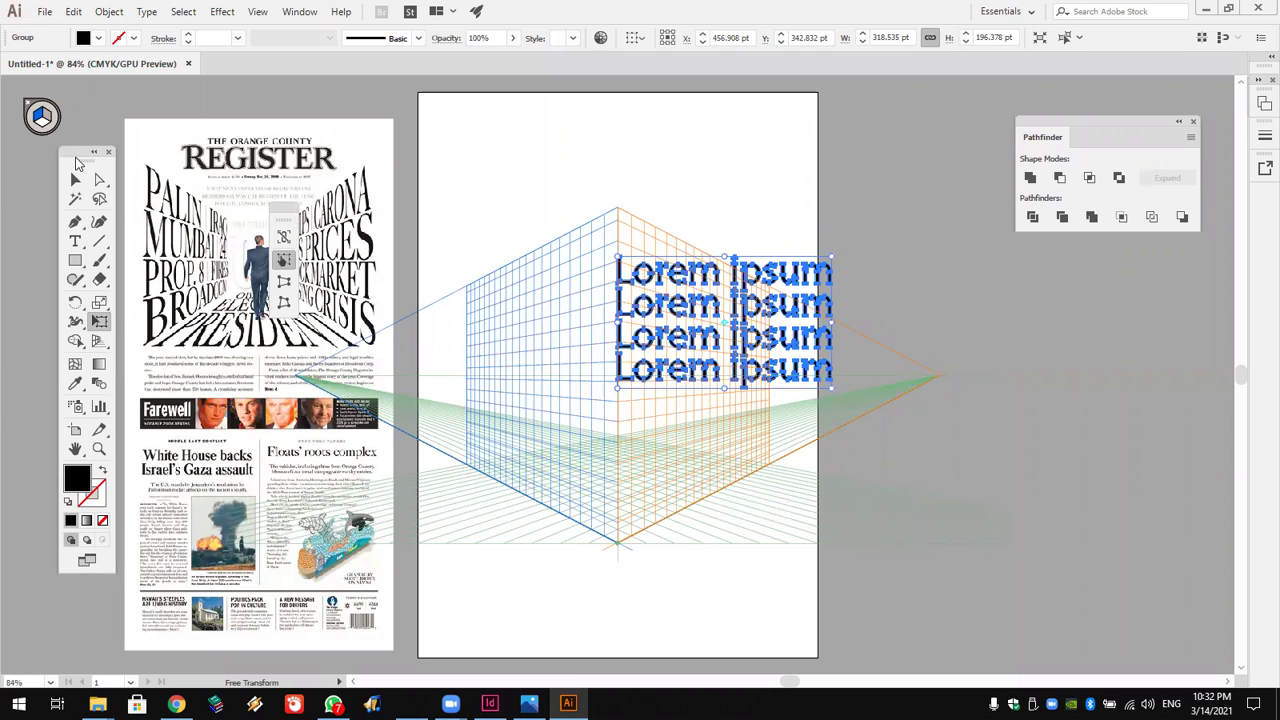
left_click(76, 179)
left_click_drag(87, 154, 51, 185)
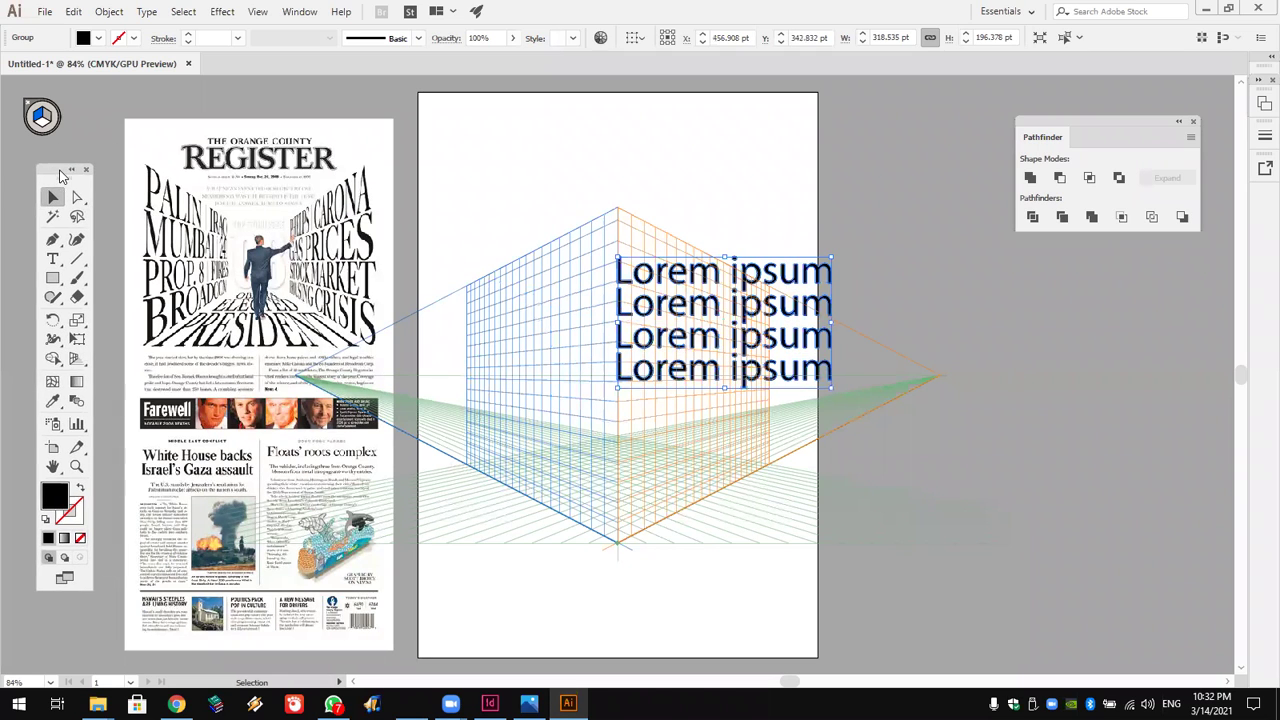
Free-distort the outlined text by lowering its upper-right corner so the lines converge along the right plane.
left_click(78, 341)
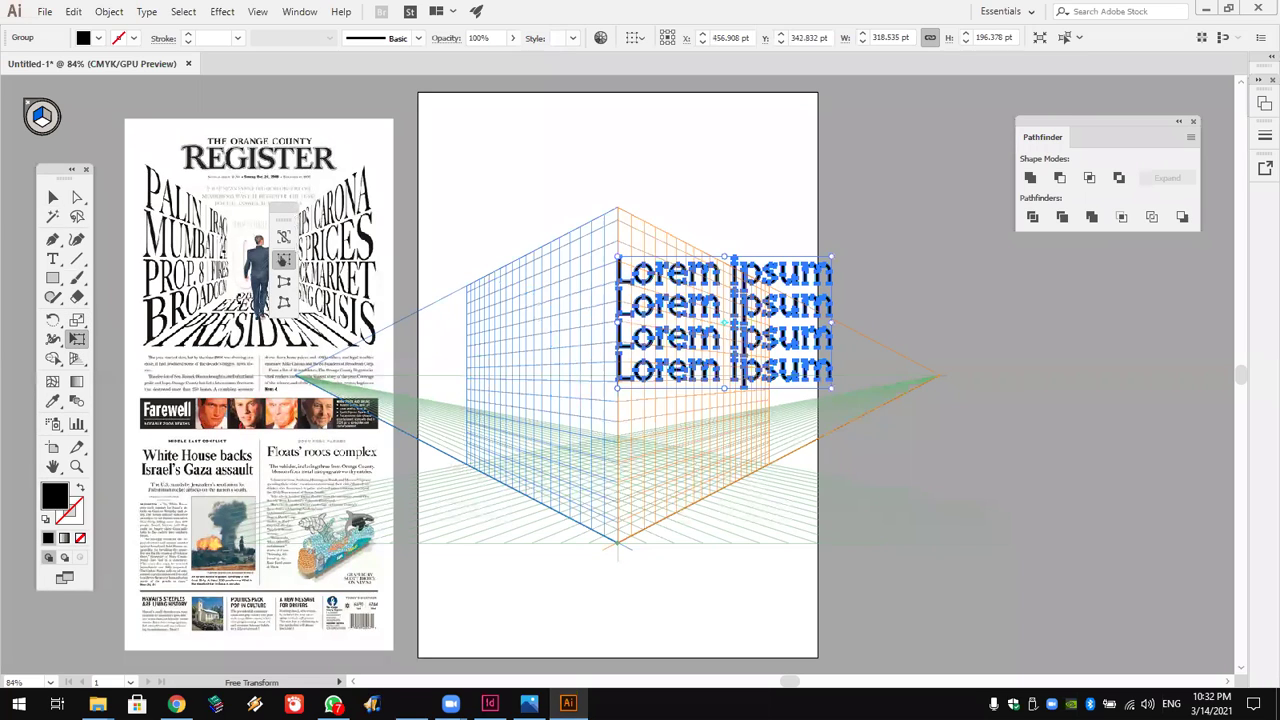
left_click_drag(287, 218, 964, 178)
left_click(961, 263)
left_click_drag(830, 258, 830, 320)
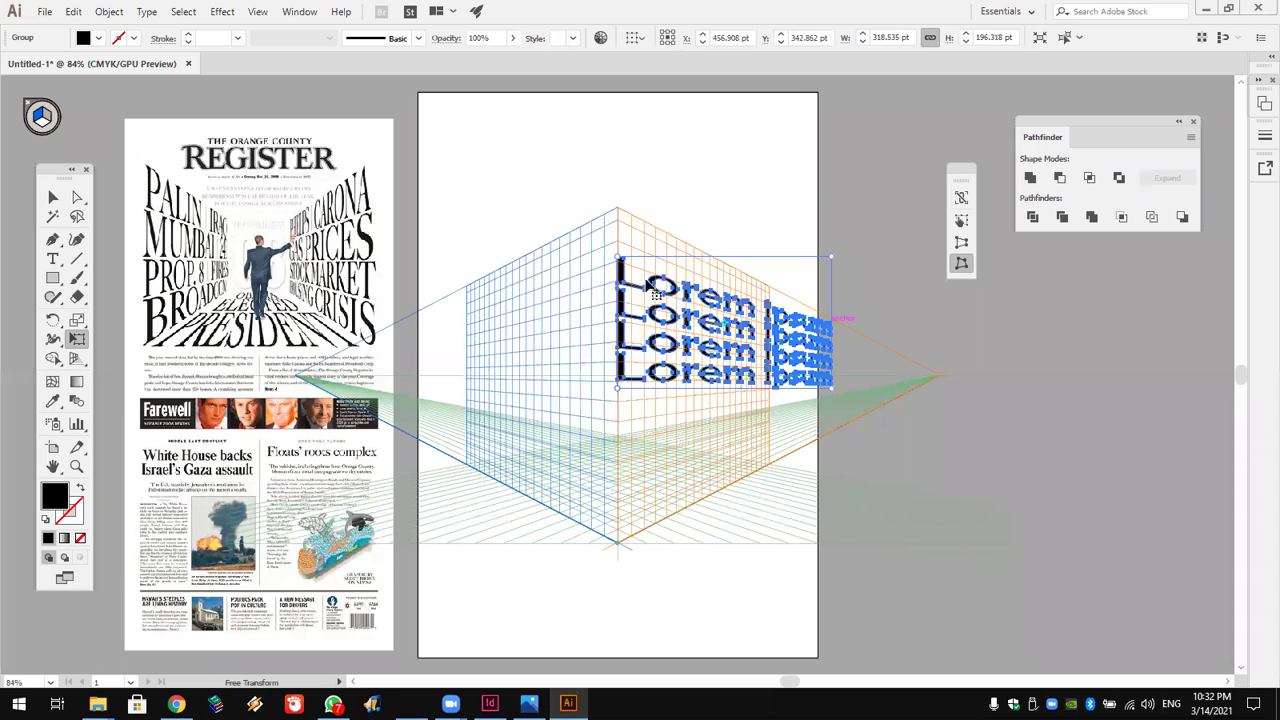
Stretch the distorted text's upper-left corner upward, shift the group slightly right and deselect it.
left_click_drag(615, 251, 626, 248)
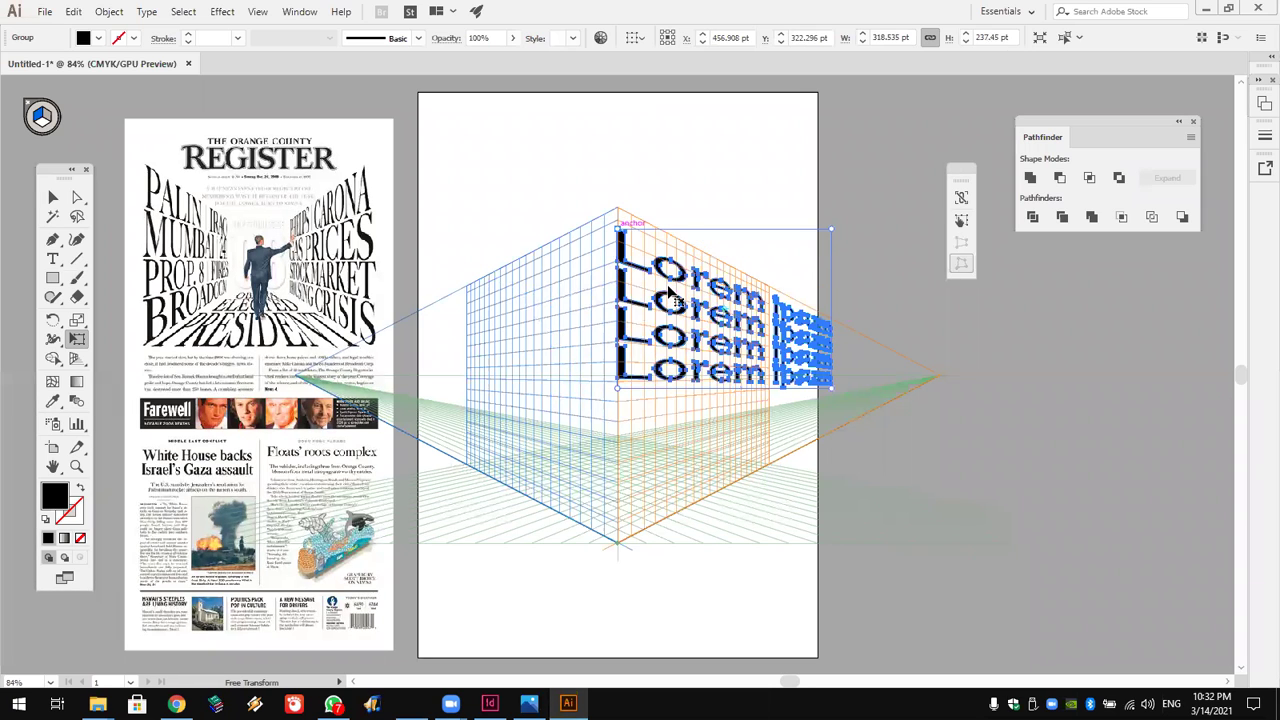
left_click_drag(674, 299, 687, 302)
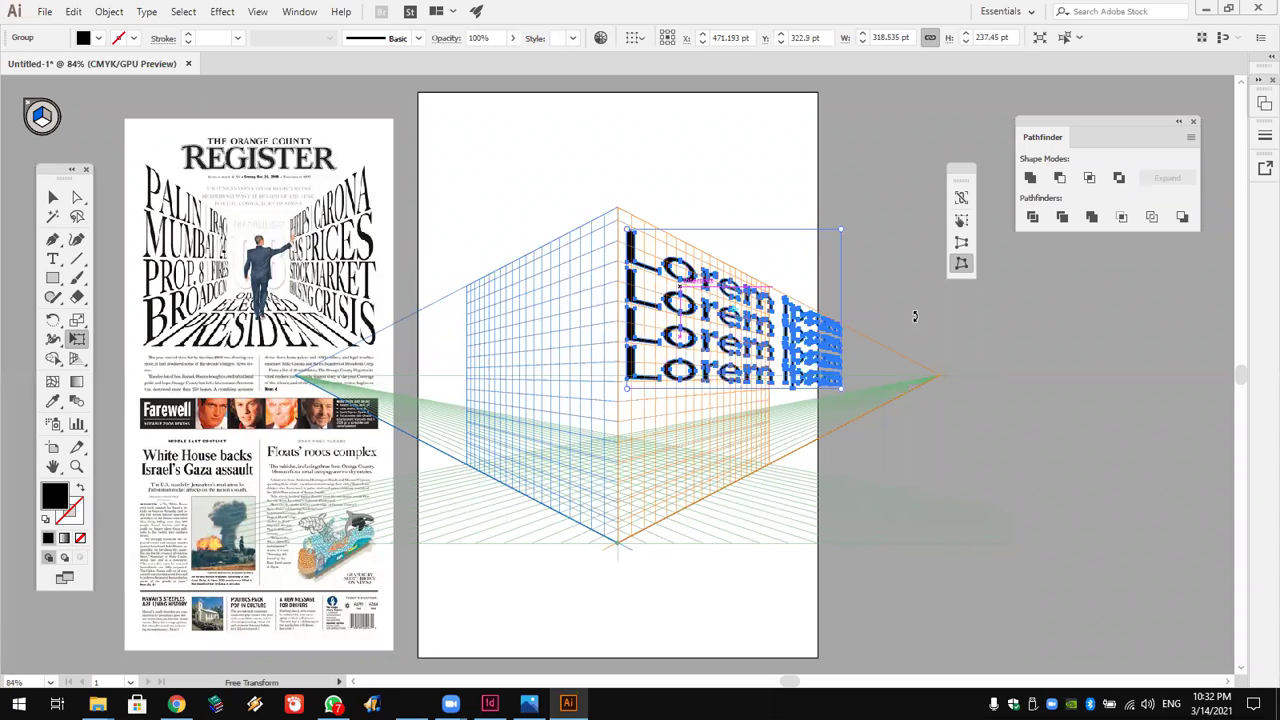
left_click(53, 197)
left_click(661, 283)
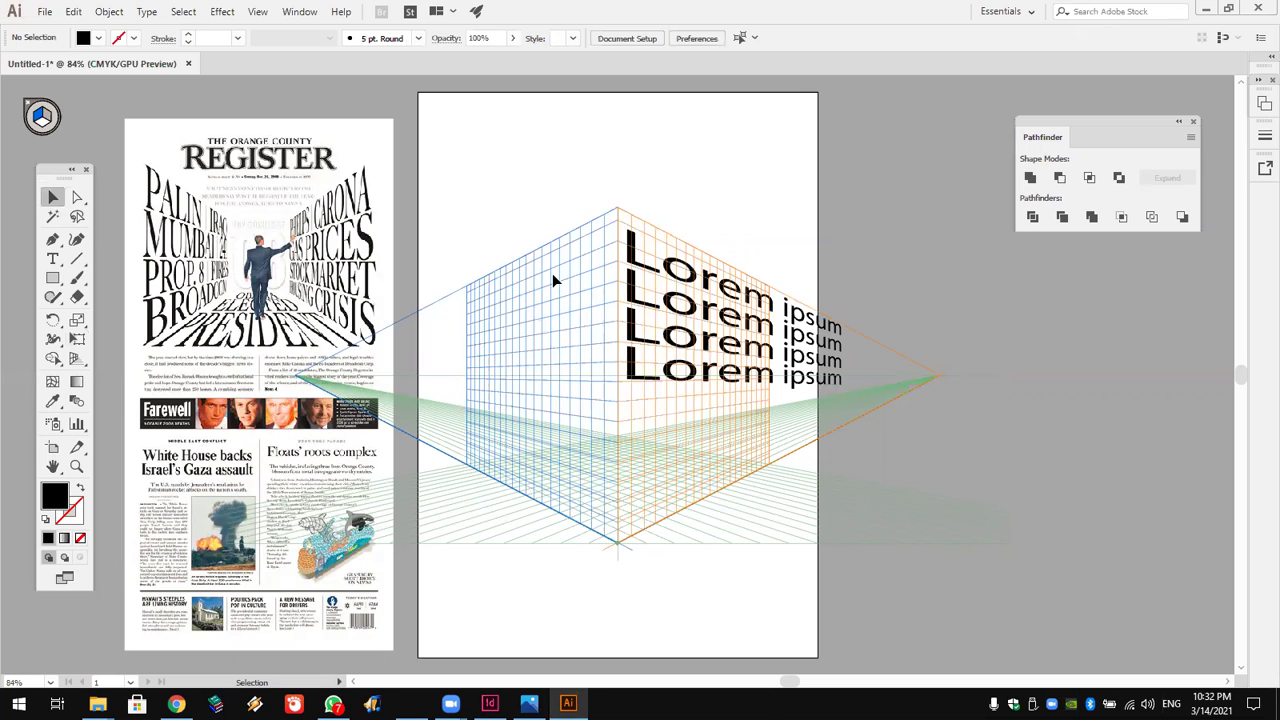
Try a layout with the distorted text over the left plane and a mirrored copy over the right, then undo it and the last distortion.
left_click_drag(643, 271, 857, 345)
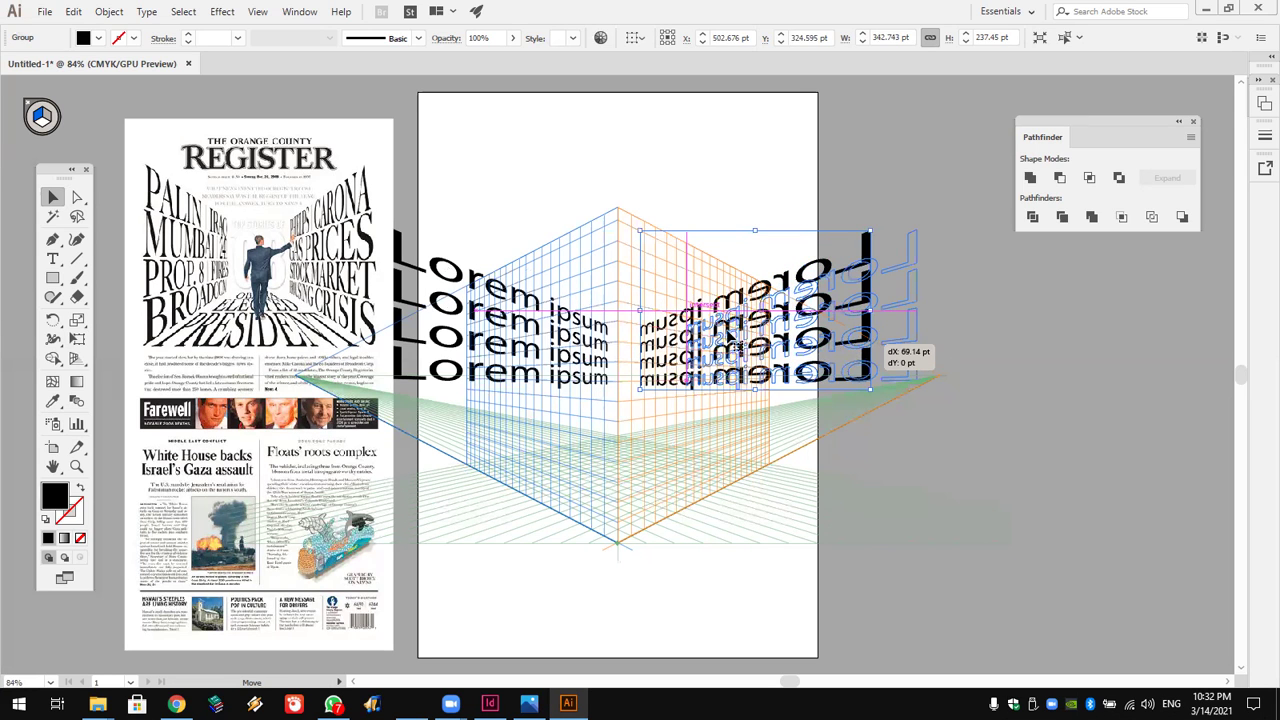
left_click_drag(735, 340, 689, 337)
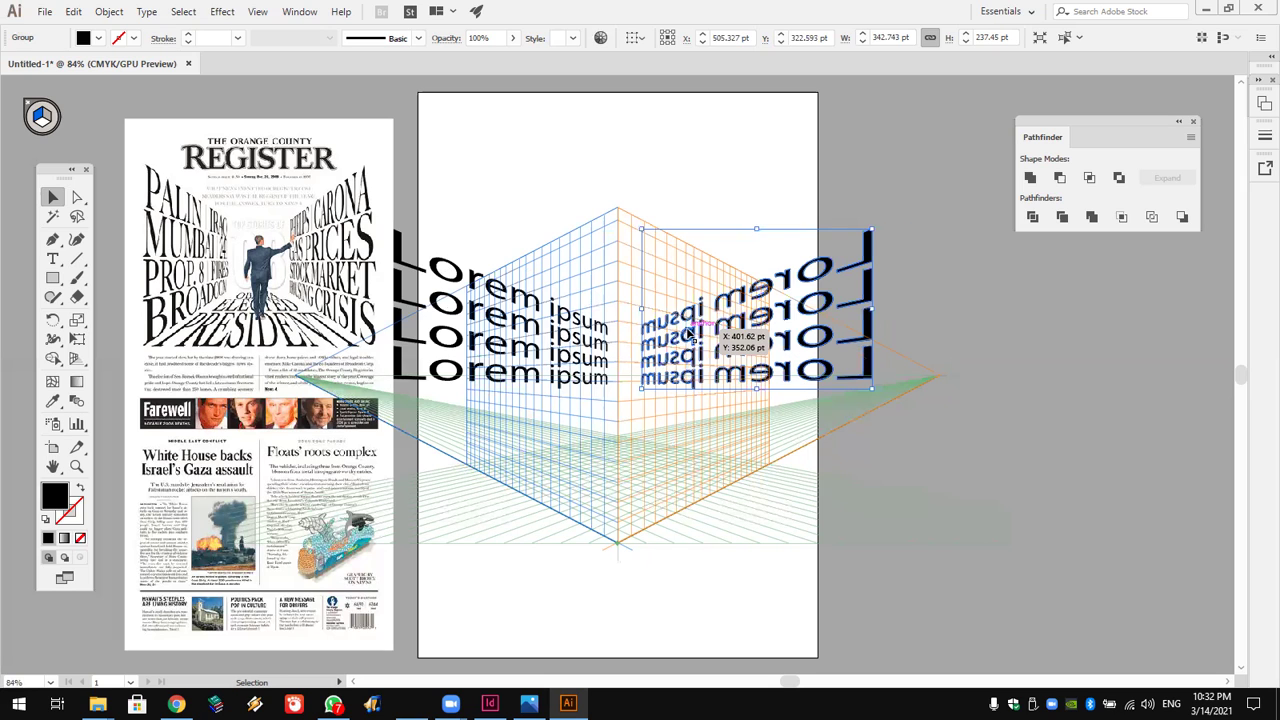
key("ctrl+z")
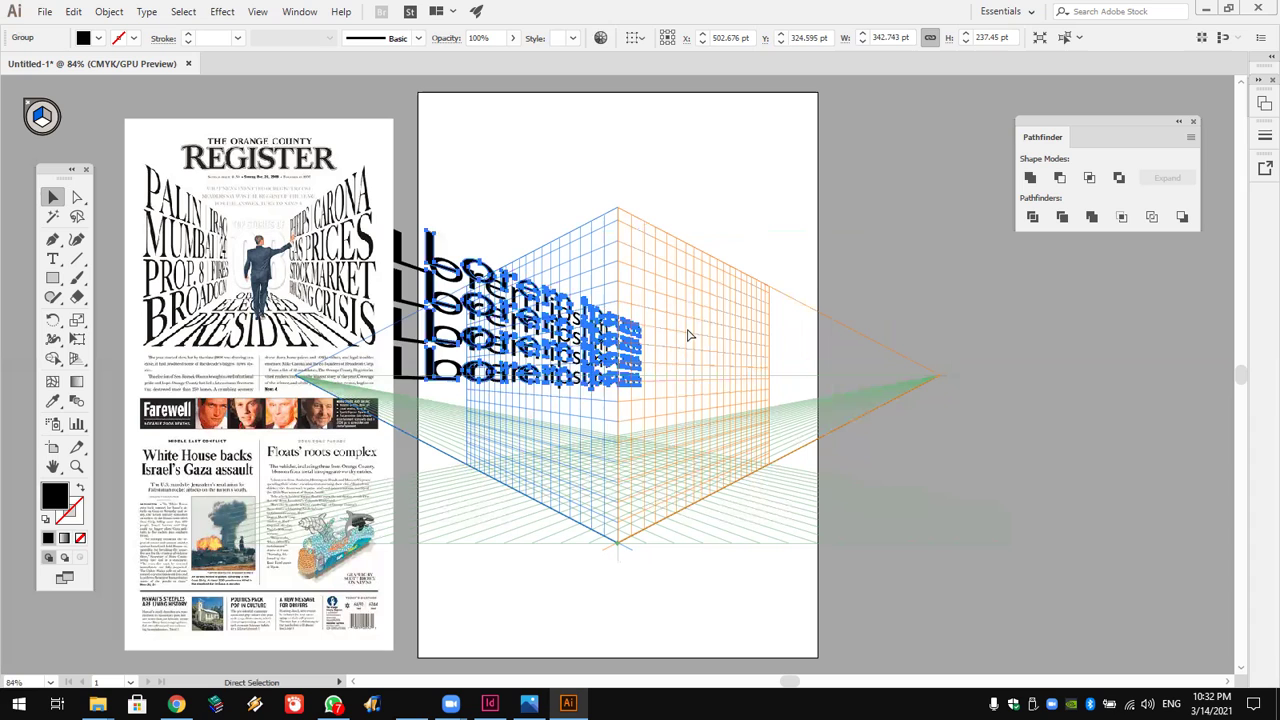
key("ctrl+shift+z")
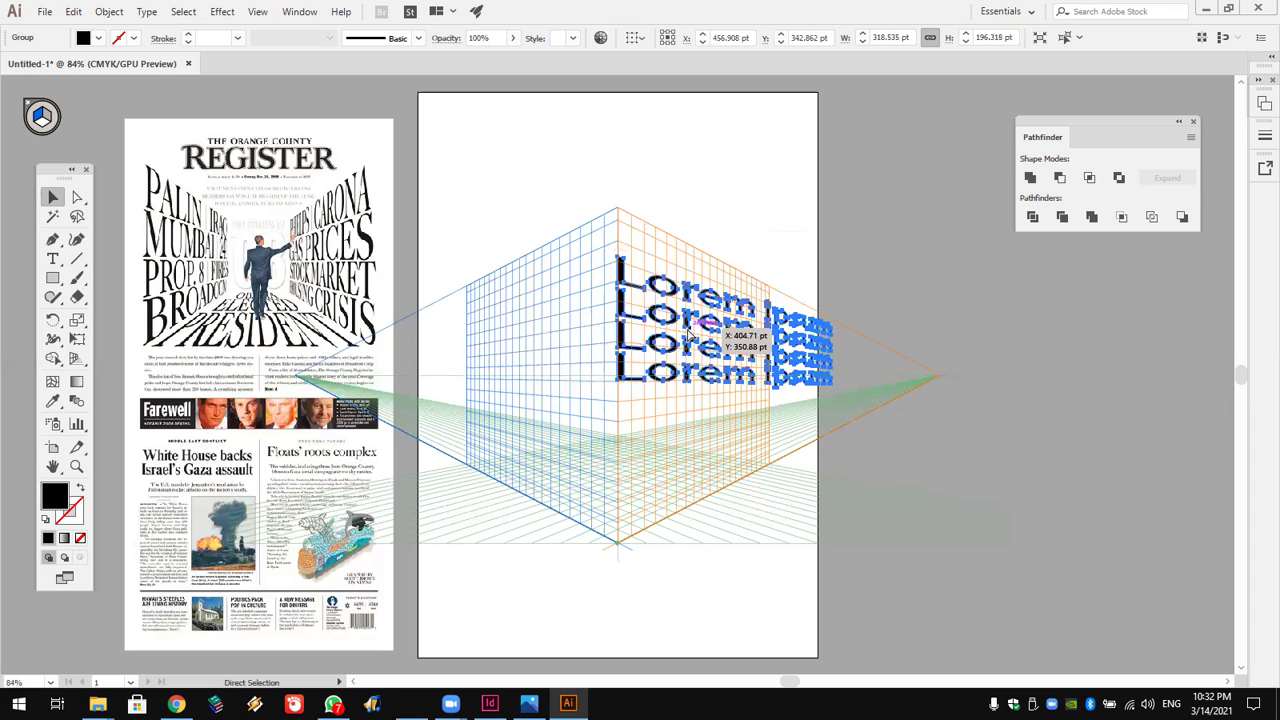
Undo back to the live text block, then place one copy over the left plane and another right of the artboard.
key("ctrl+z")
key("ctrl+z")
key("ctrl+z")
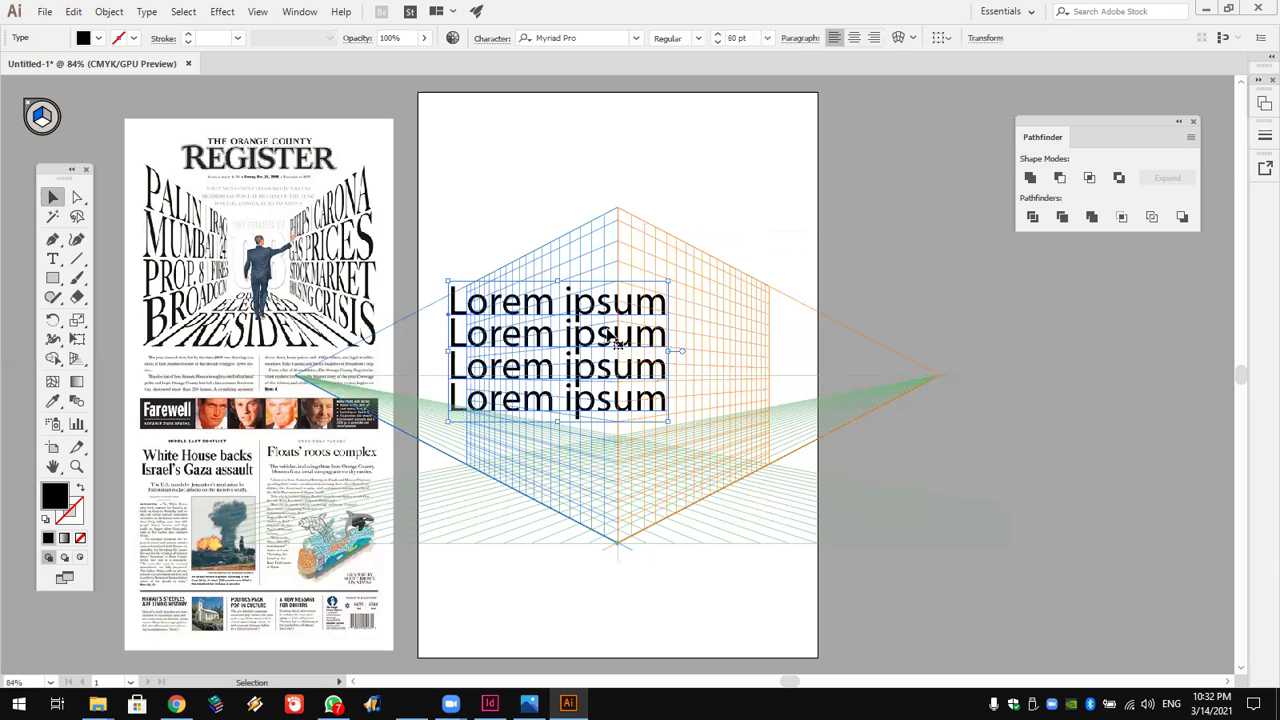
left_click_drag(607, 335, 959, 330)
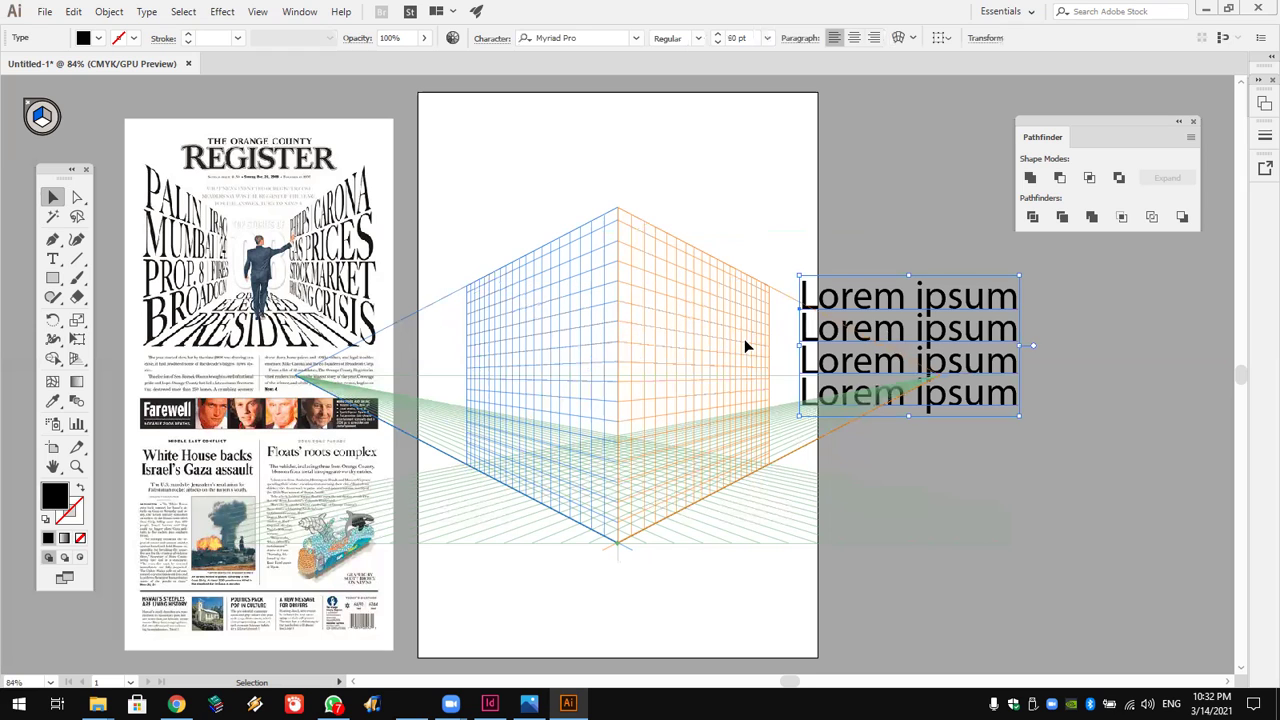
left_click_drag(866, 338, 840, 338)
Convert the four-line text block over the left plane to outlines.
left_click(625, 343)
left_click(110, 13)
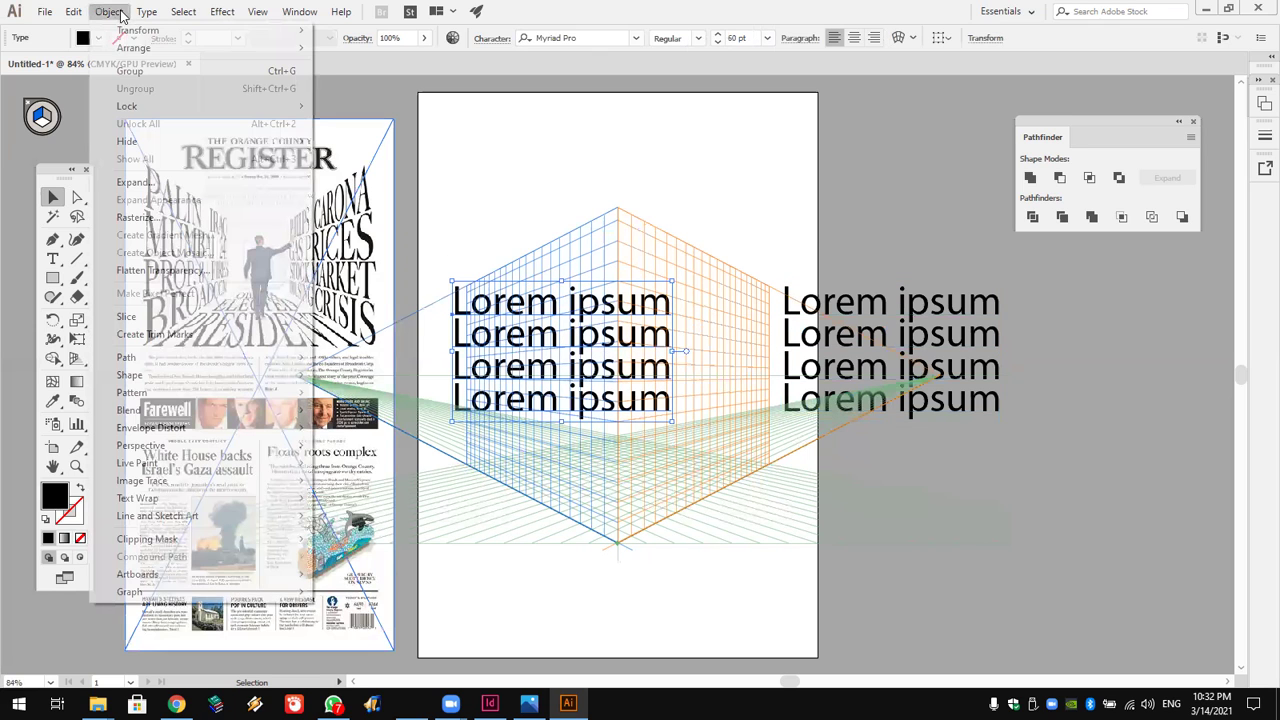
mouse_move(147, 12)
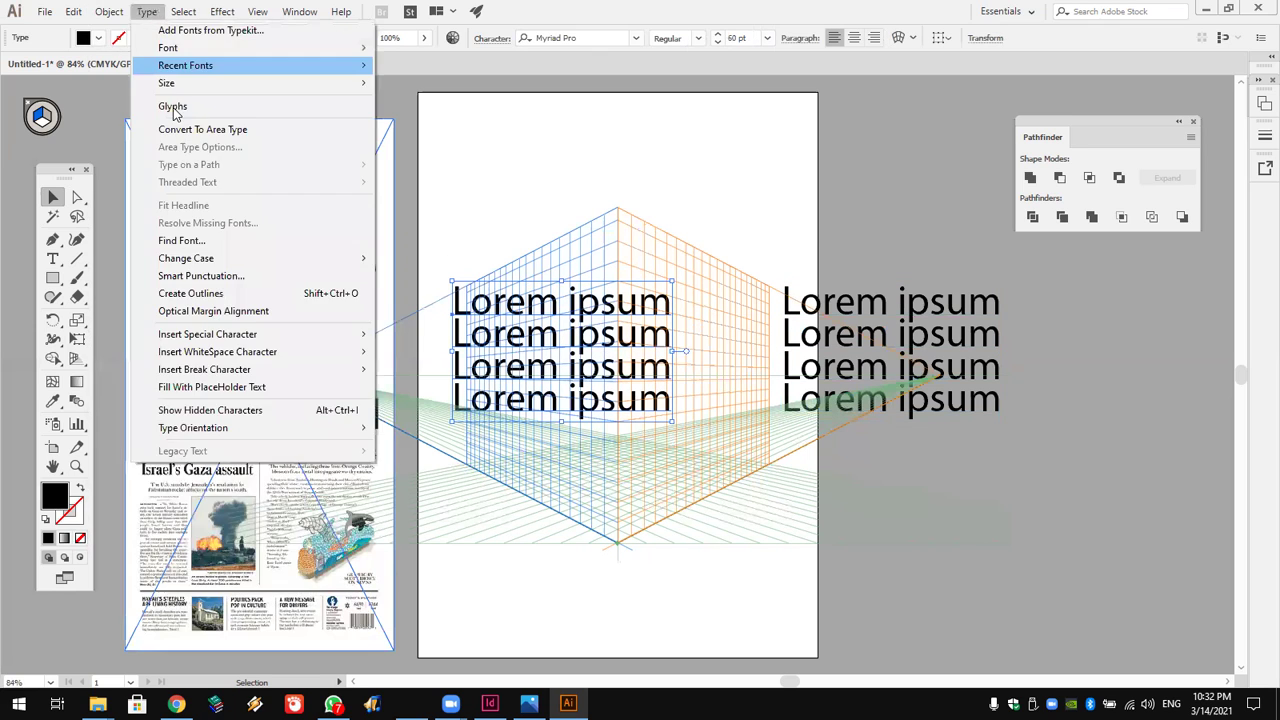
left_click(190, 293)
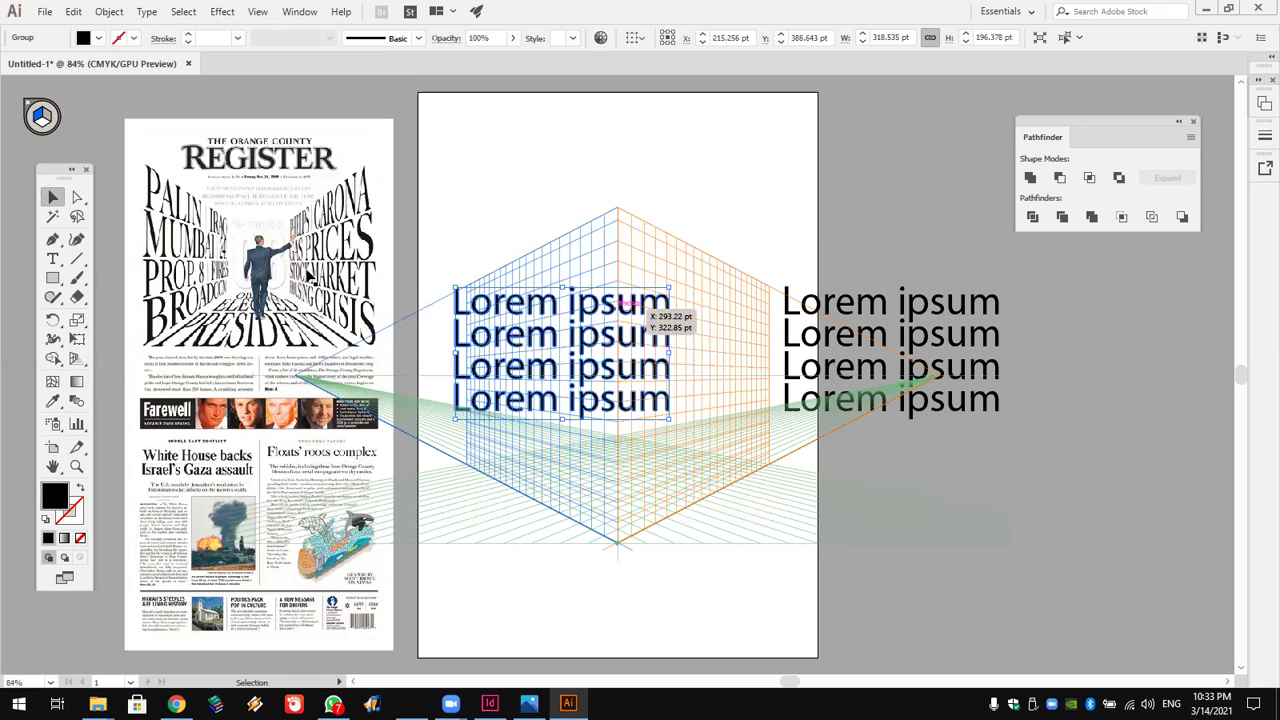
Free-distort the outlined left block by pulling its upper-right corner down so the lines converge toward the grid's center.
left_click(77, 338)
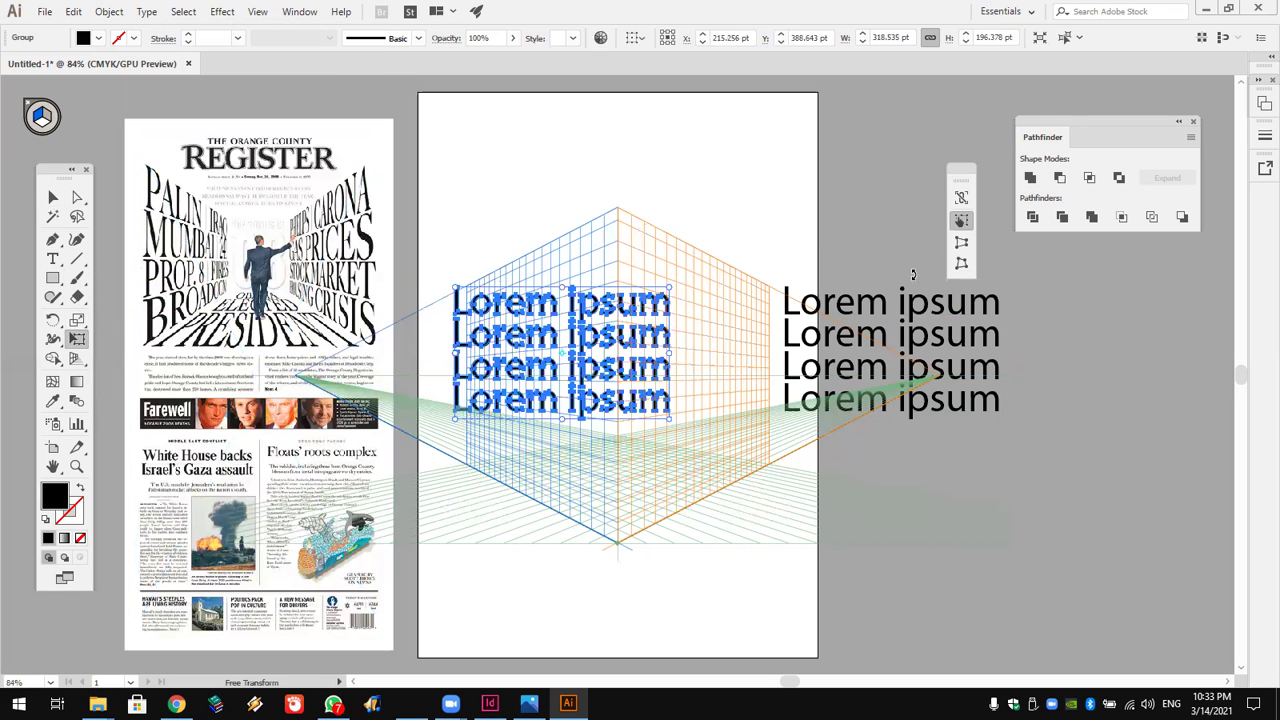
left_click(961, 263)
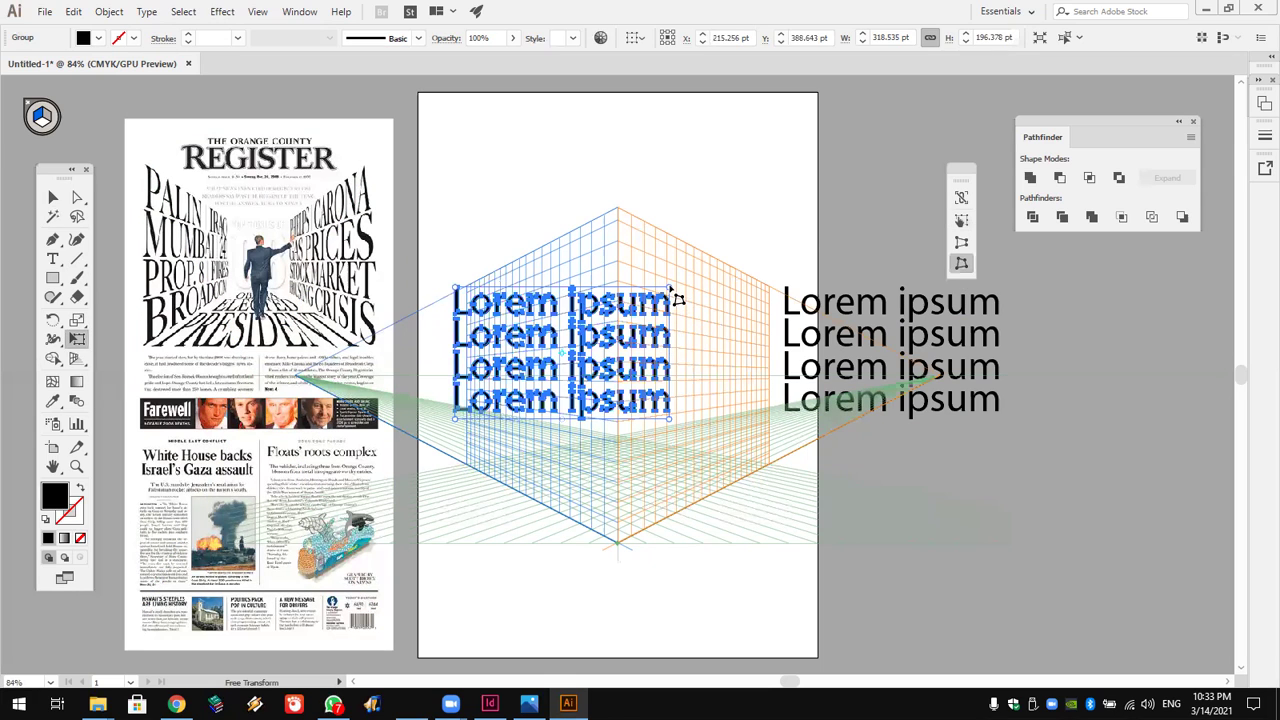
left_click_drag(672, 307, 684, 353)
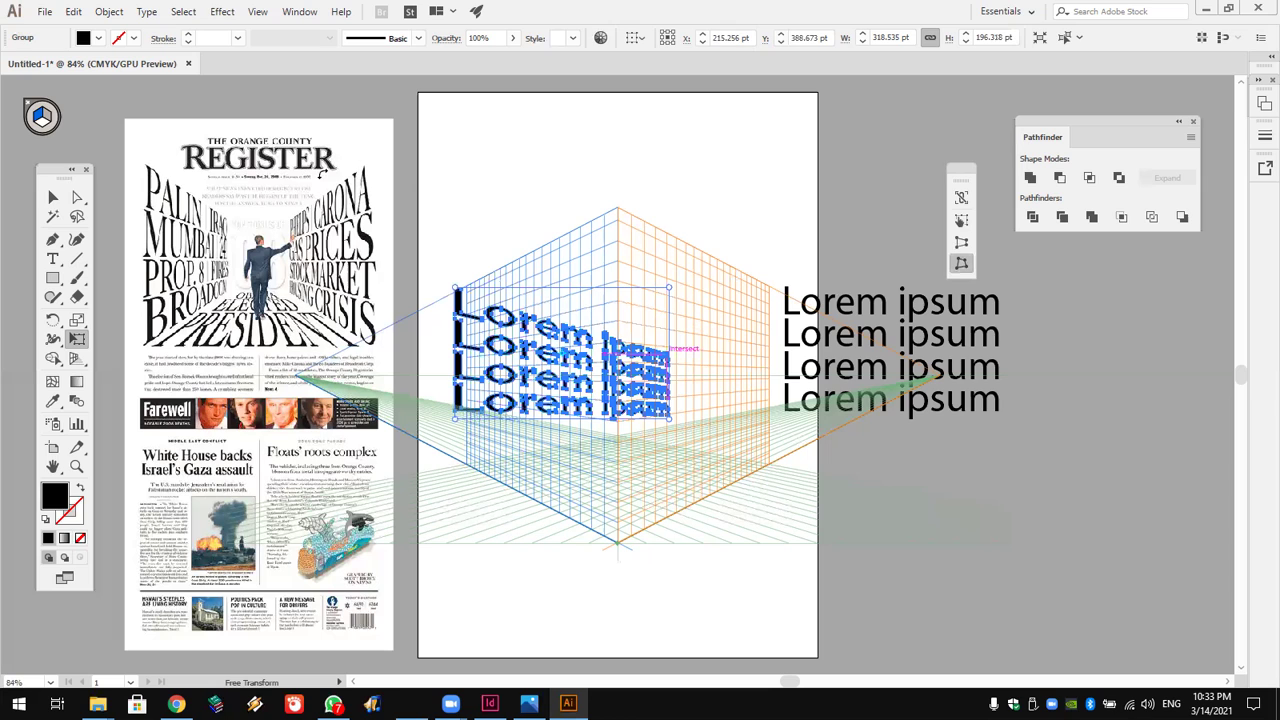
left_click(53, 197)
Convert the remaining live text block on the right side to outlines.
left_click(968, 378)
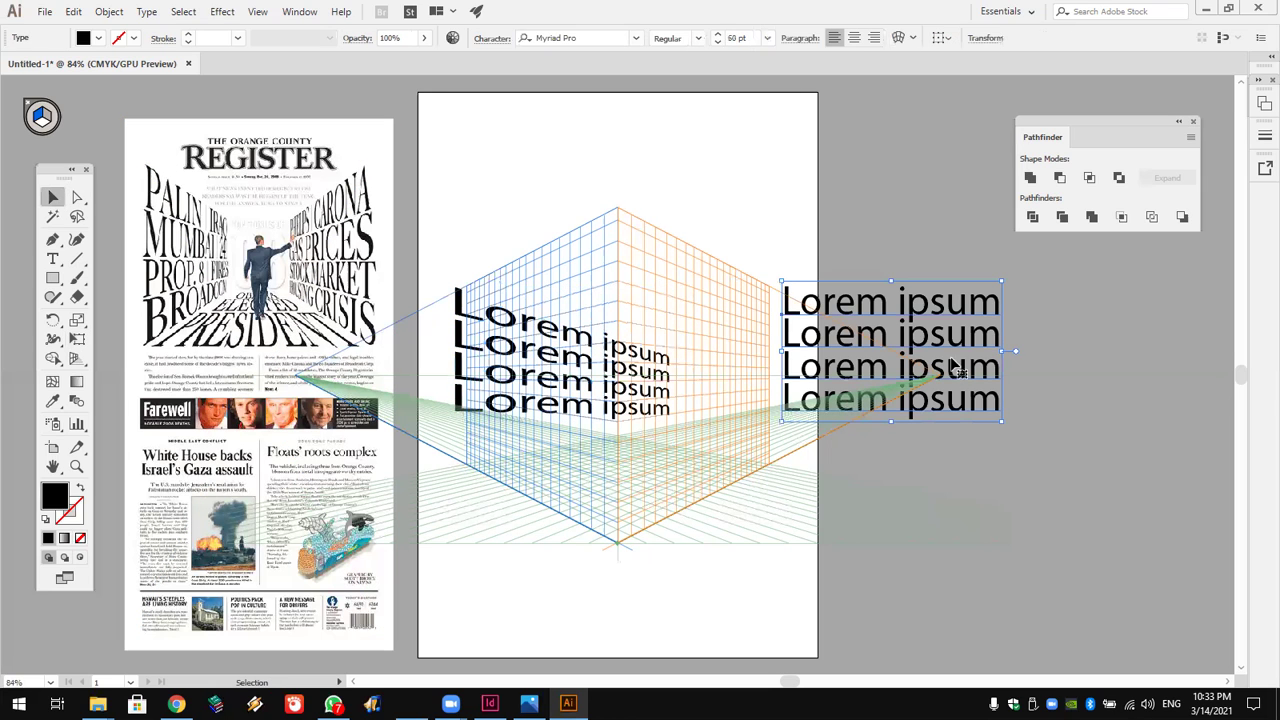
left_click(109, 11)
mouse_move(147, 11)
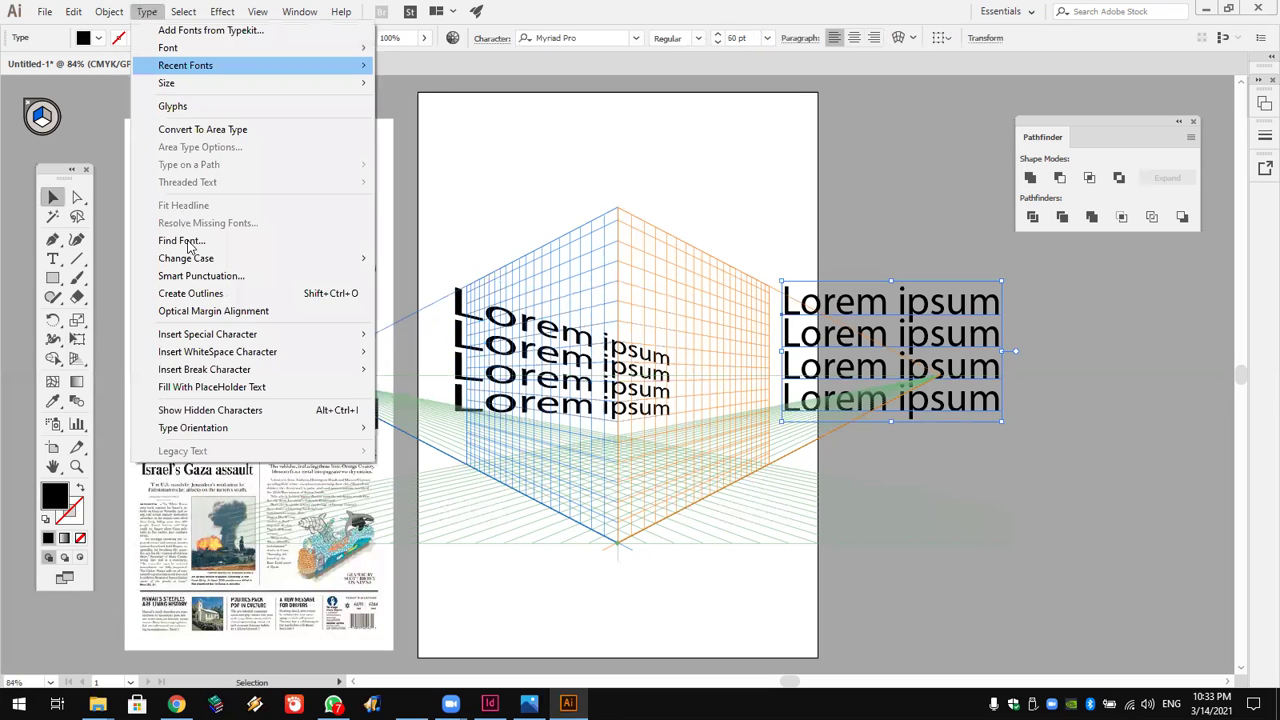
left_click(216, 297)
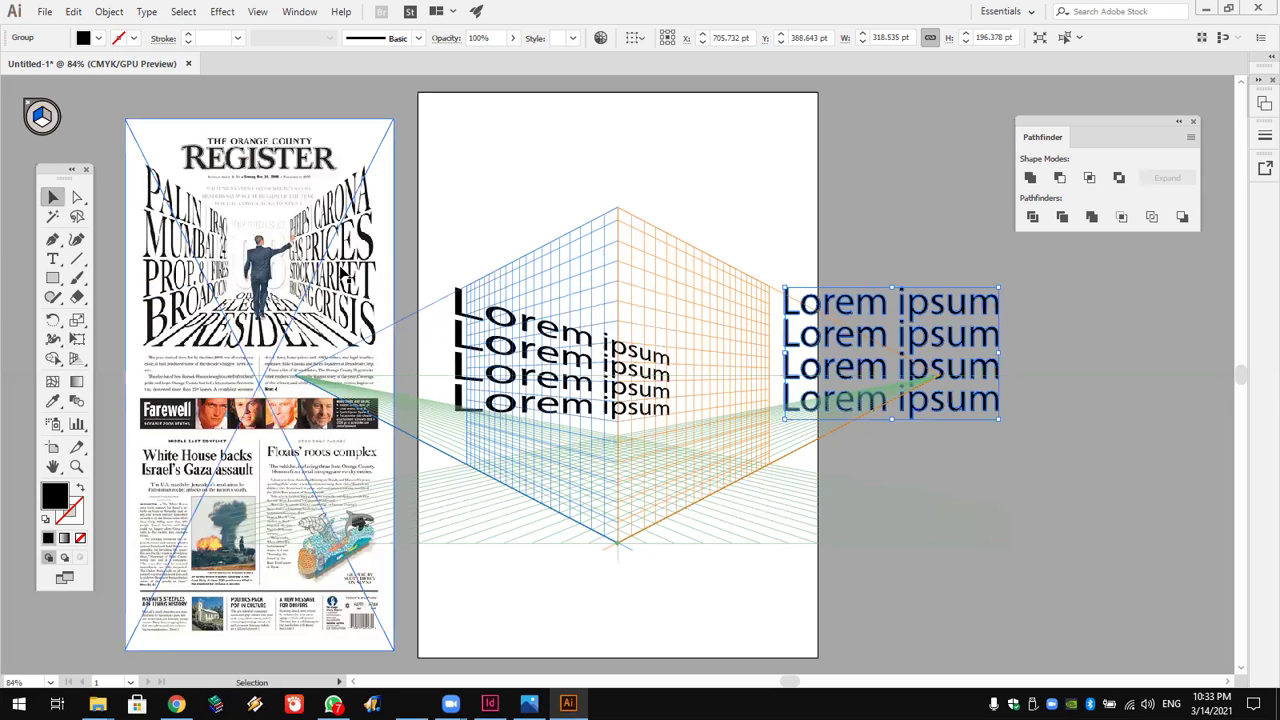
Free-distort the right block by lowering its upper-left corner, set it beside the left block and deselect.
left_click(78, 340)
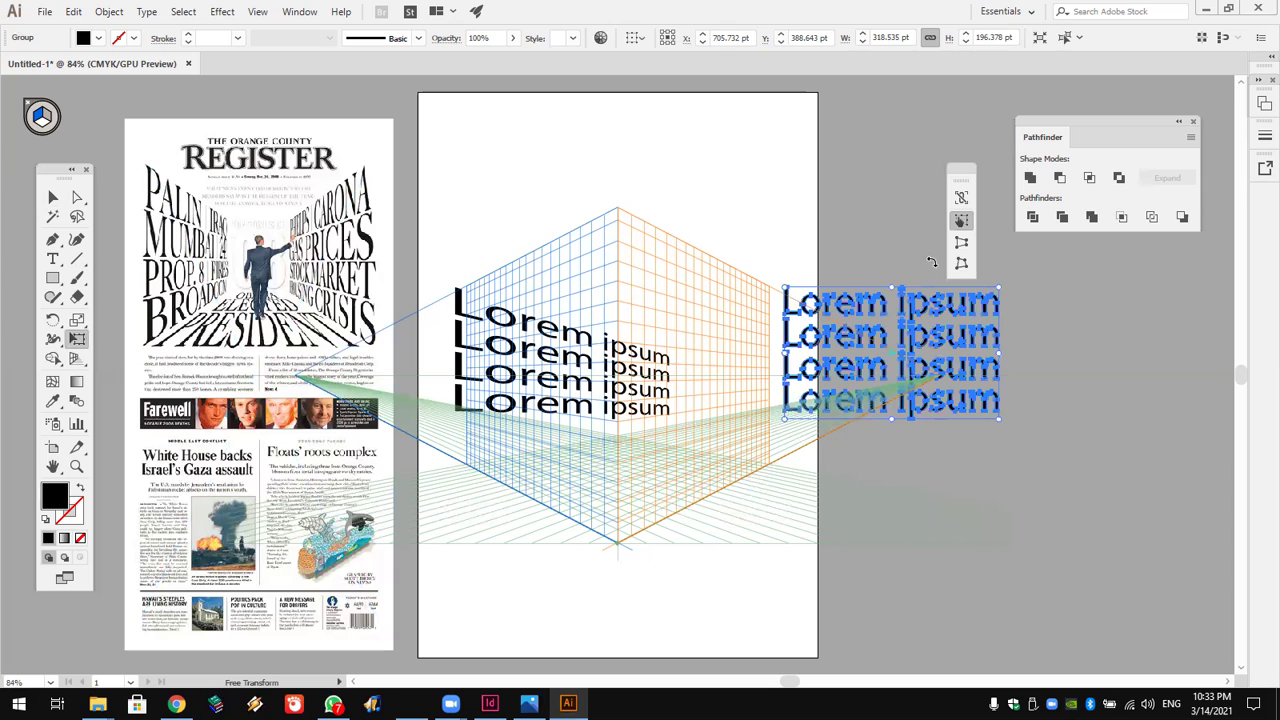
left_click(961, 263)
left_click_drag(786, 292, 757, 361)
key("v")
left_click(779, 441)
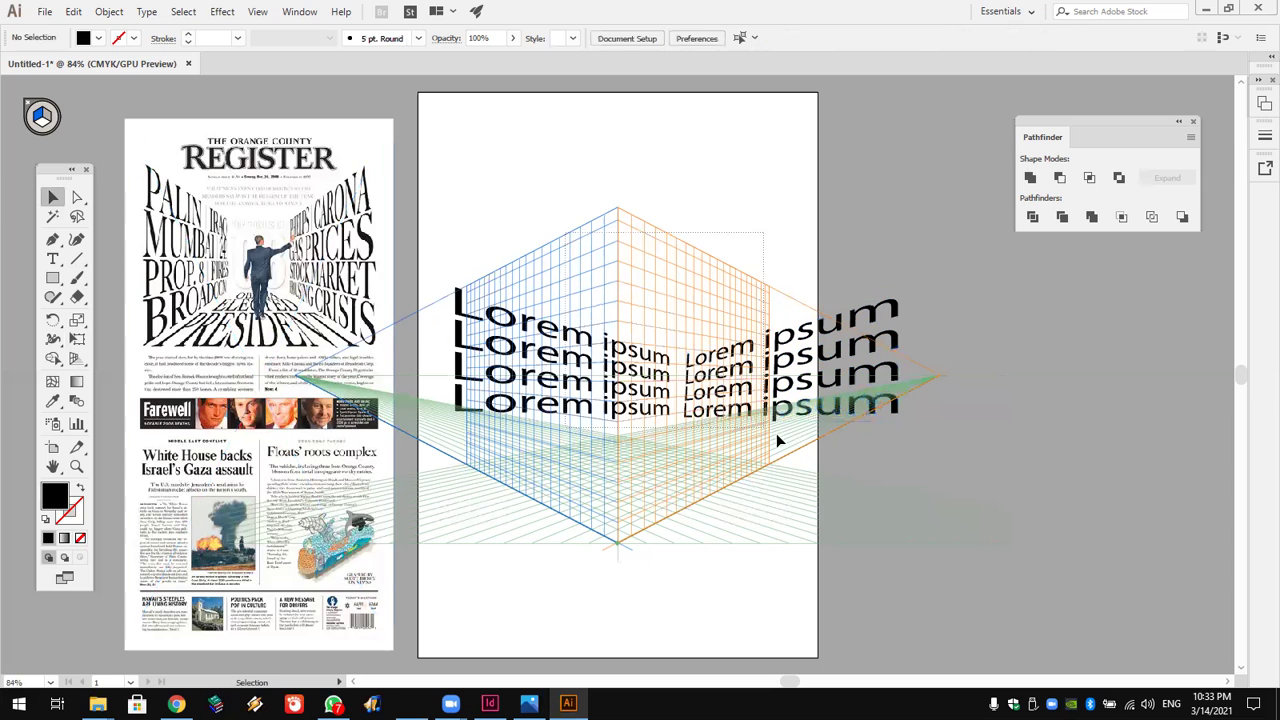
Copy both distorted text blocks and paste them onto the blank page in InDesign.
key("ctrl+f")
left_click(74, 11)
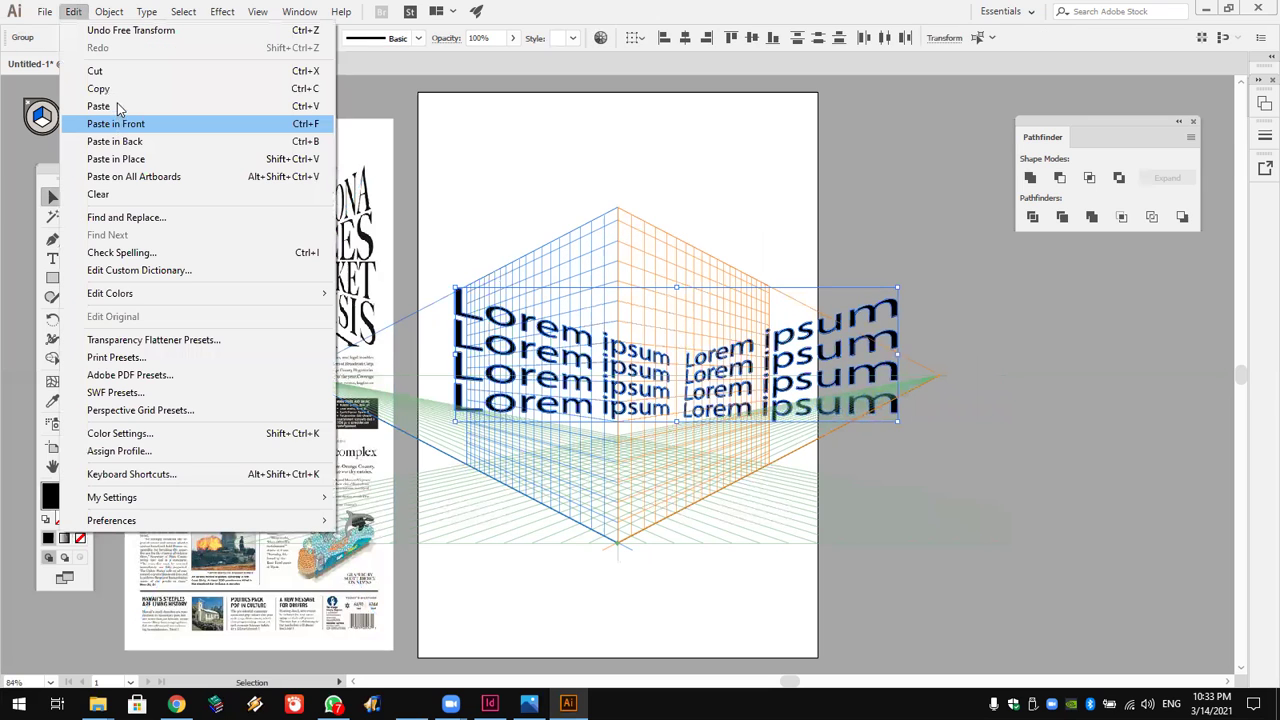
left_click(483, 646)
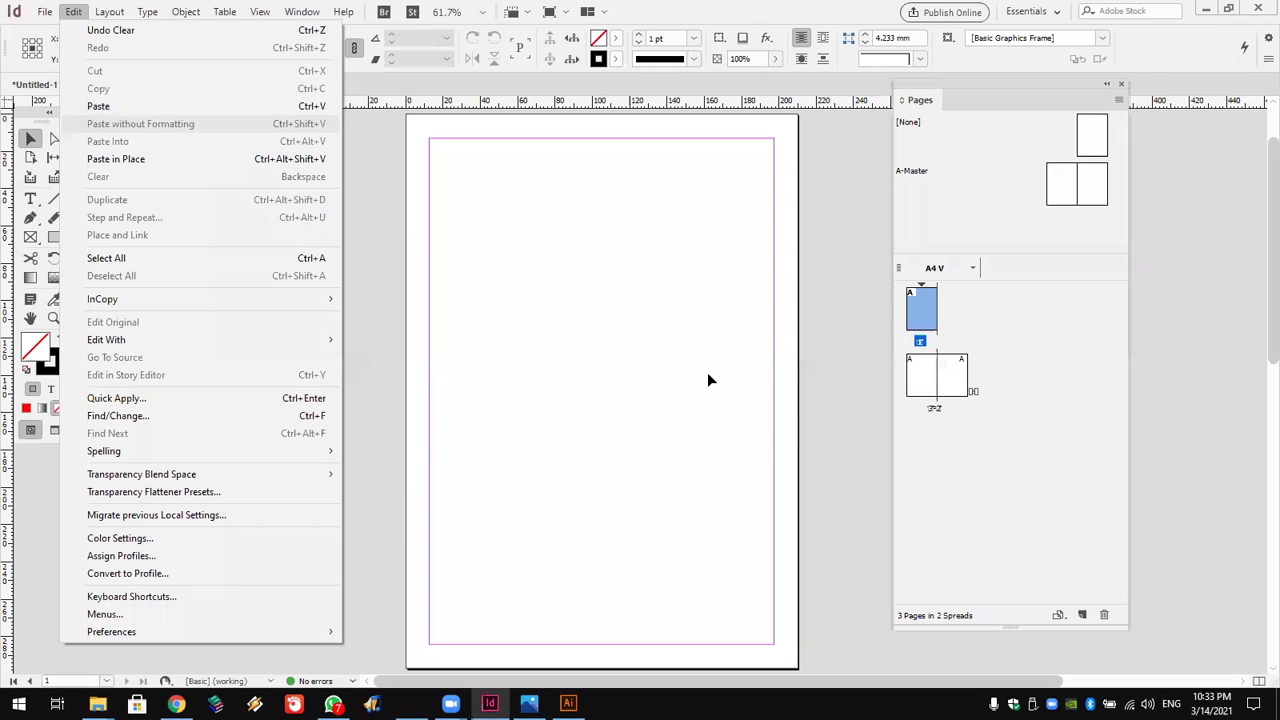
key("ctrl+v")
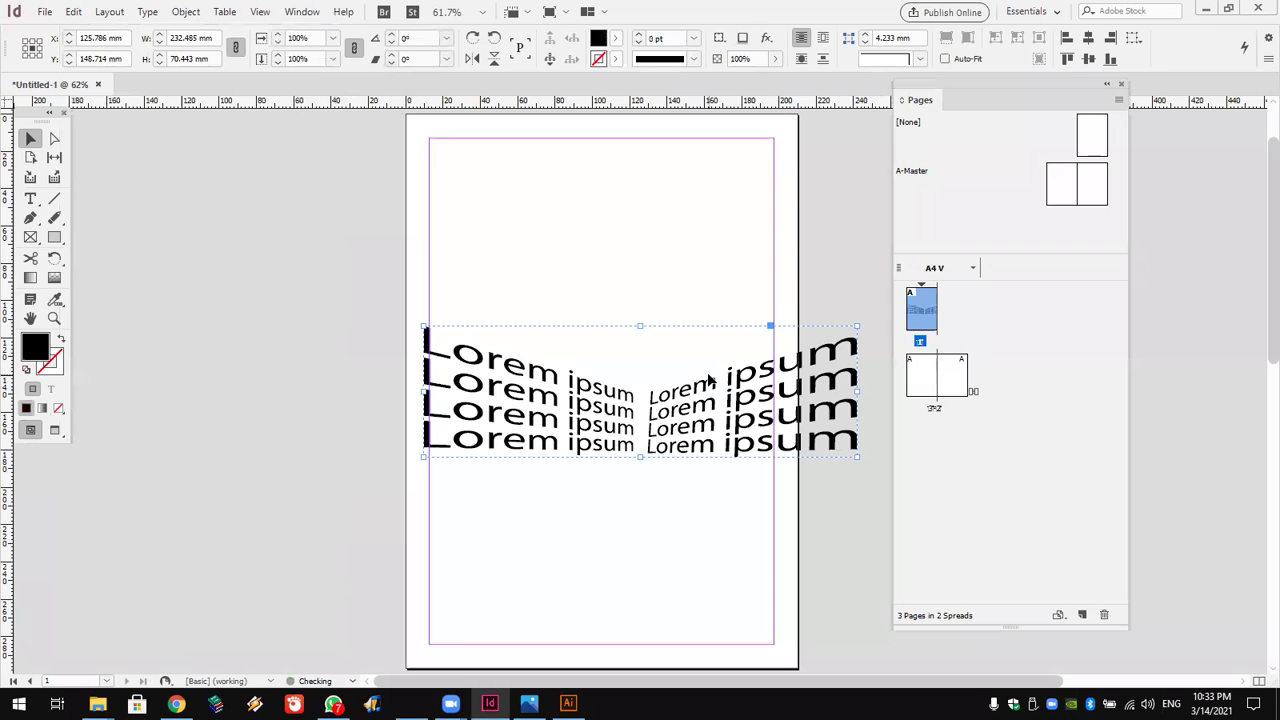
Narrow the pasted headline text to about 155 mm, position it in the page's upper half, then delete it.
left_click_drag(857, 391, 657, 256)
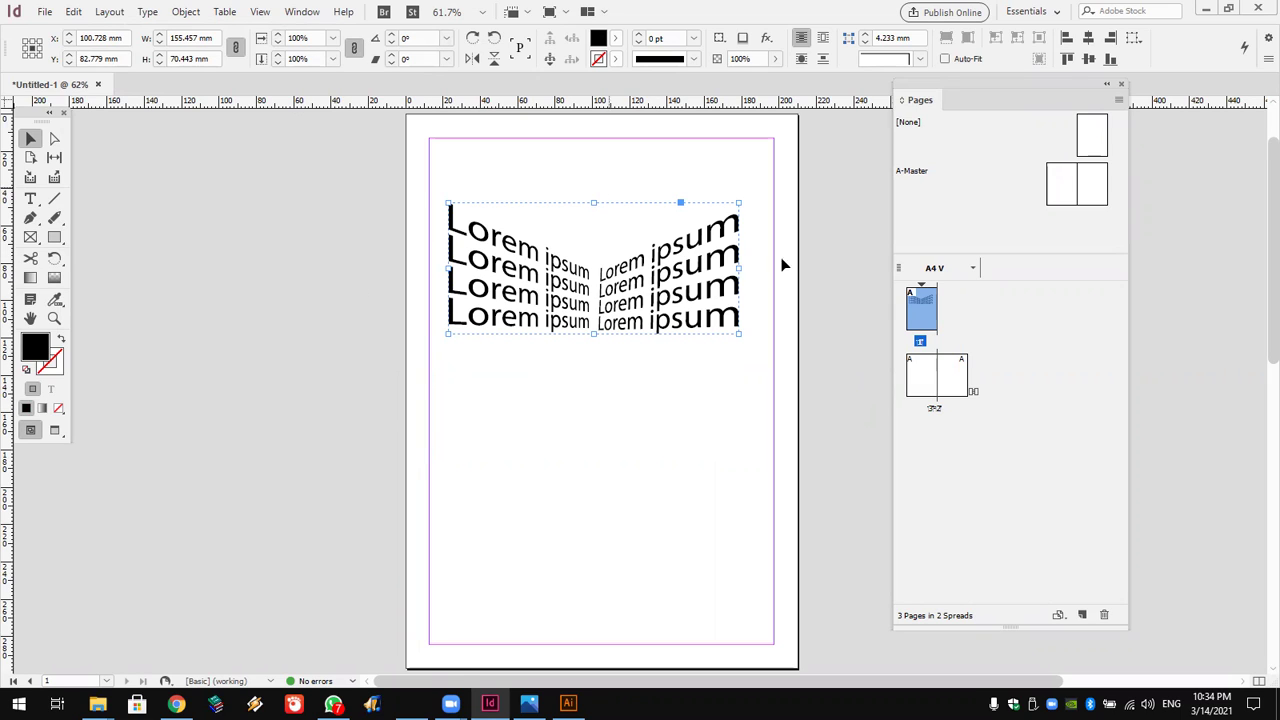
left_click_drag(649, 354, 411, 185)
key("Delete")
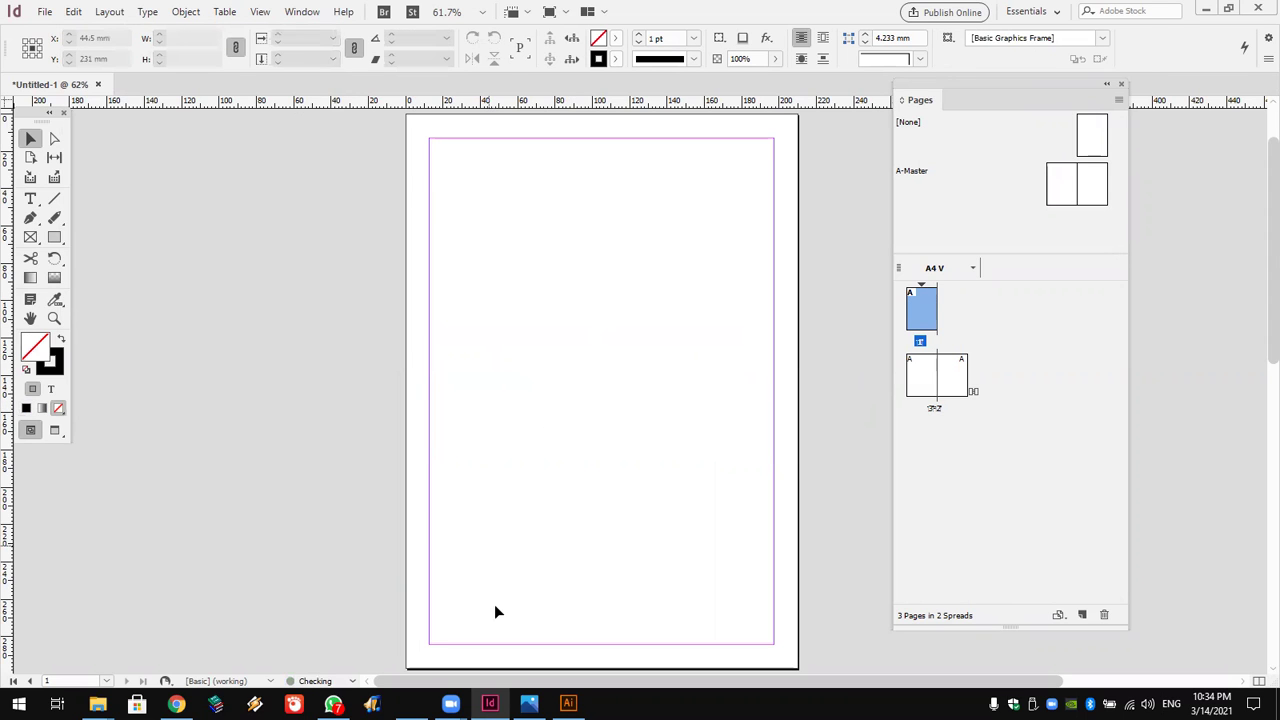
Switch to the newspaper reference image in Photos and arrange its window beside the blank page to examine the layout.
key("alt+Tab")
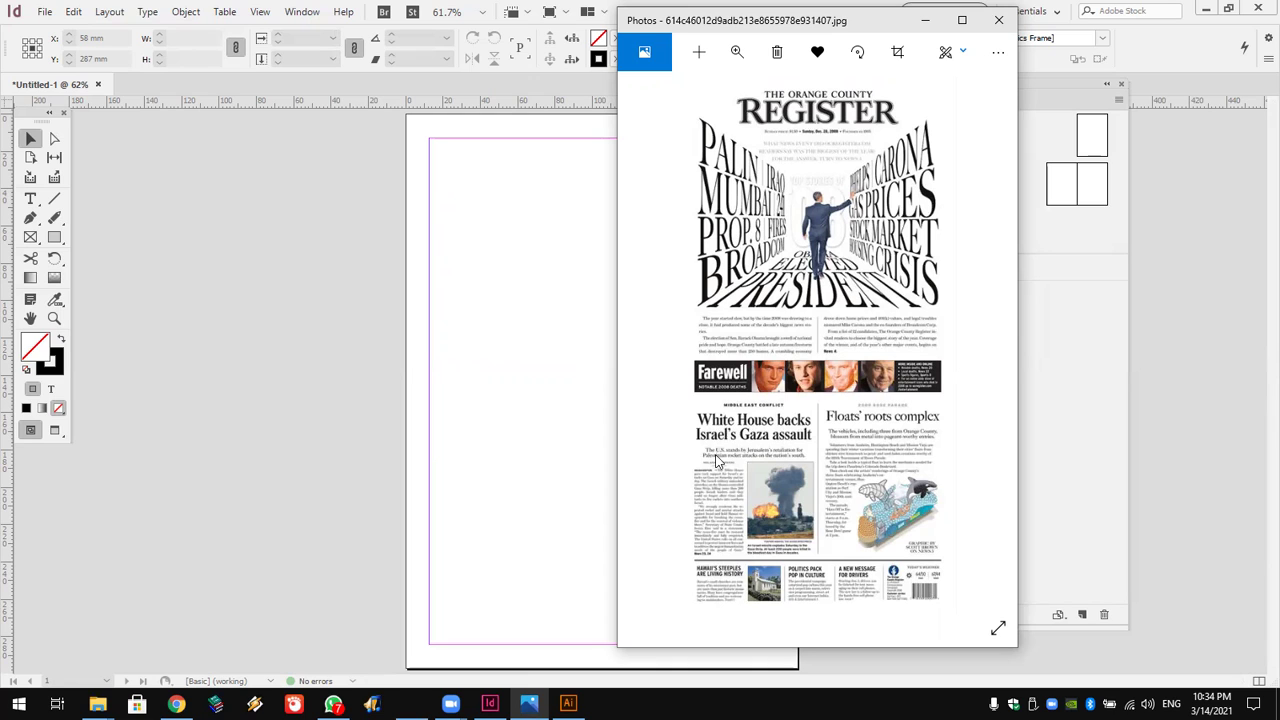
left_click_drag(826, 30, 764, 30)
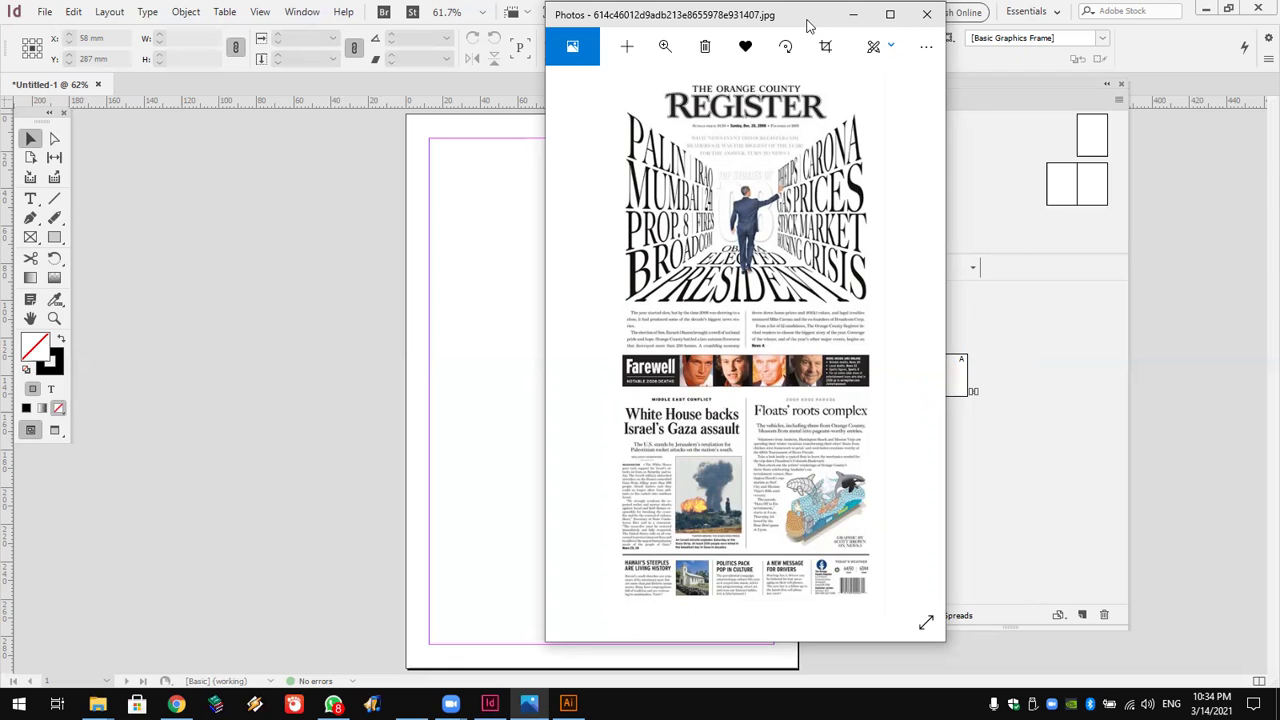
left_click_drag(808, 24, 1069, 50)
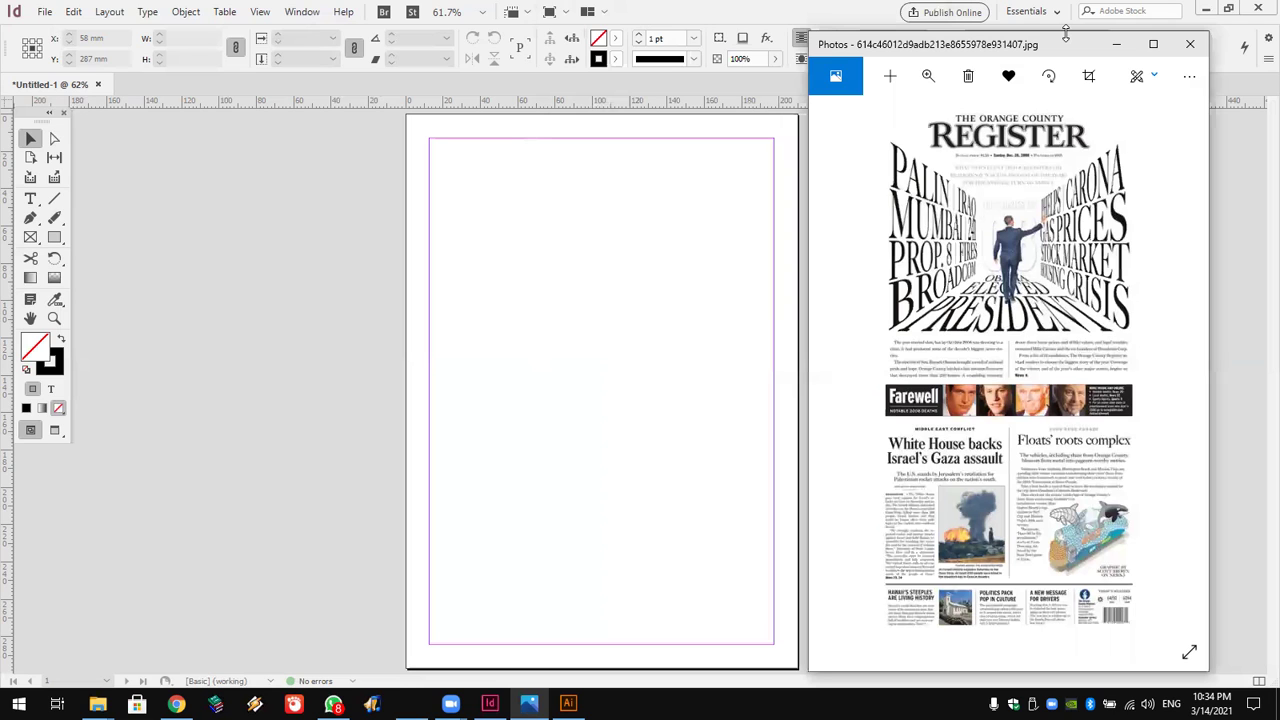
left_click_drag(1066, 34, 1069, 120)
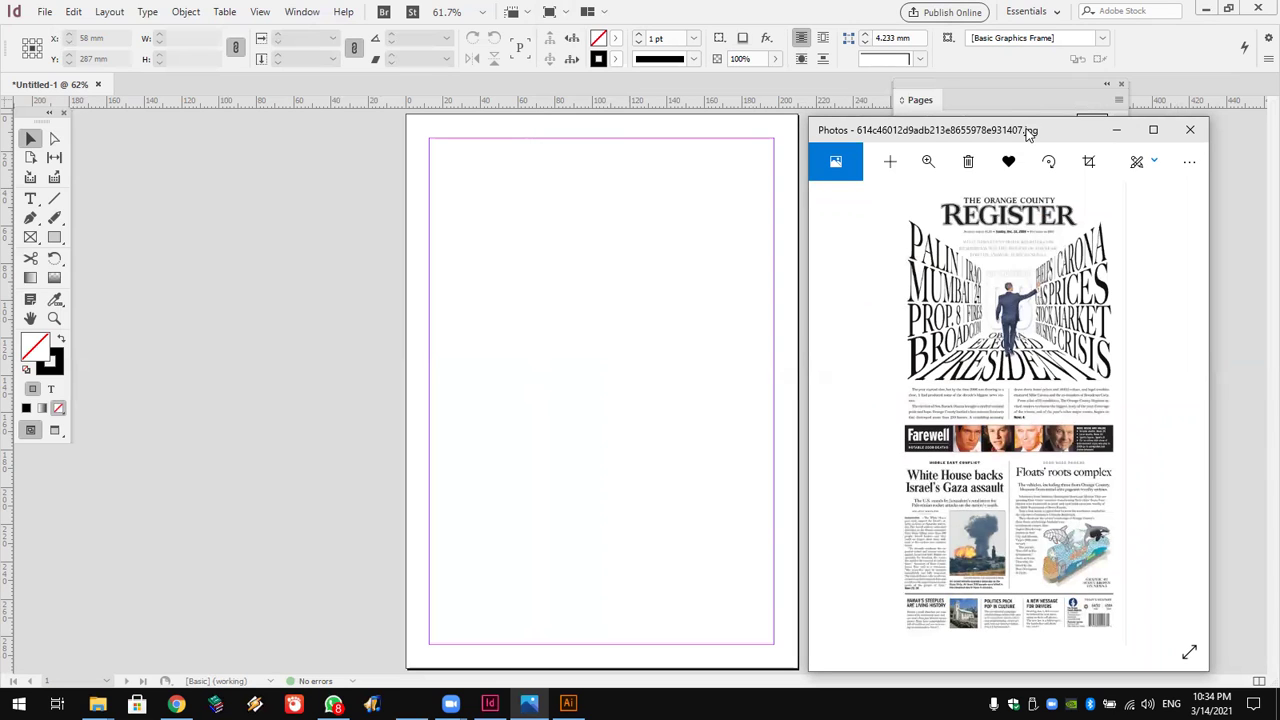
left_click_drag(1030, 134, 1028, 135)
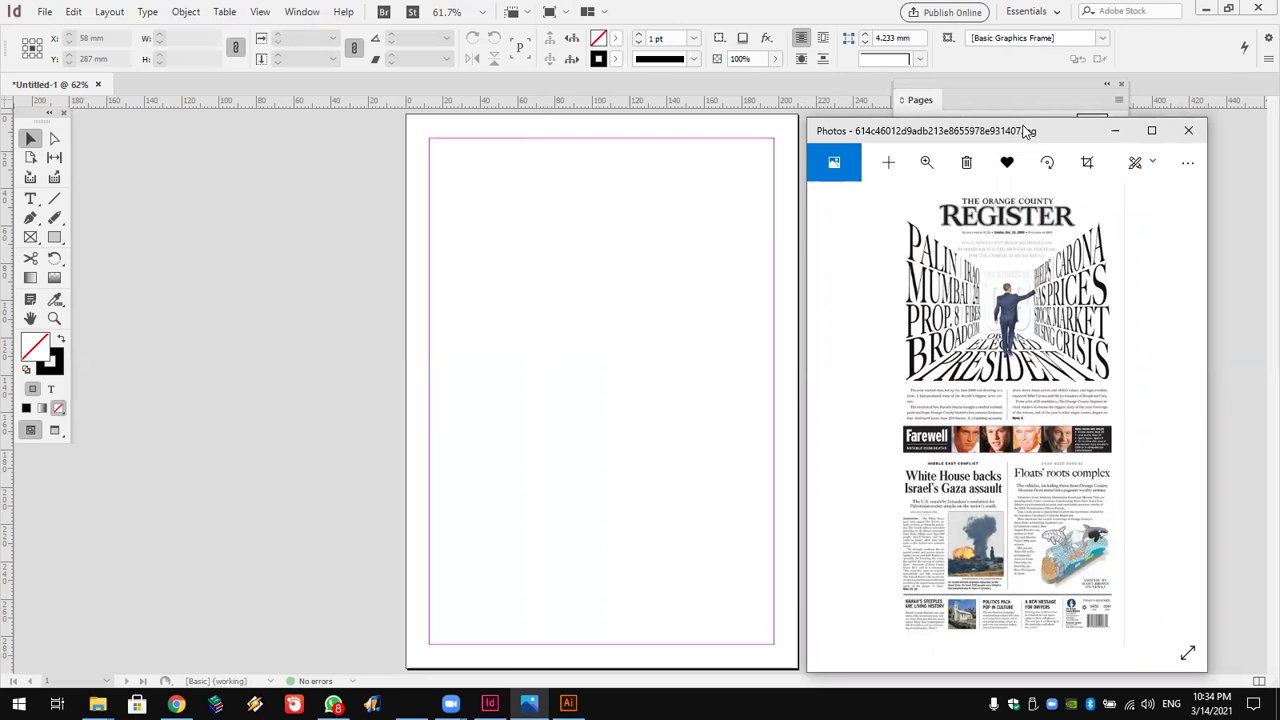
left_click_drag(1027, 131, 1022, 110)
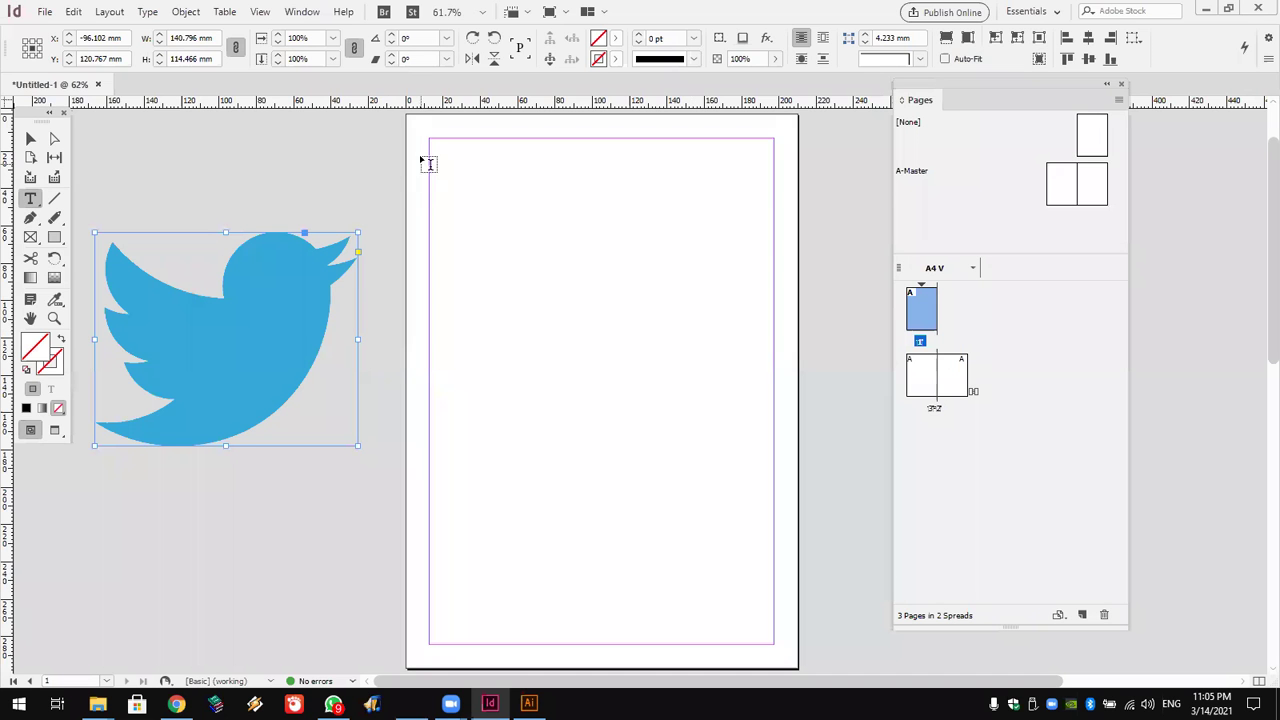
Draw a text frame about 184.6 by 271.6 mm filling the margins, in English: UK, and fill it with placeholder text.
left_click_drag(431, 141, 776, 648)
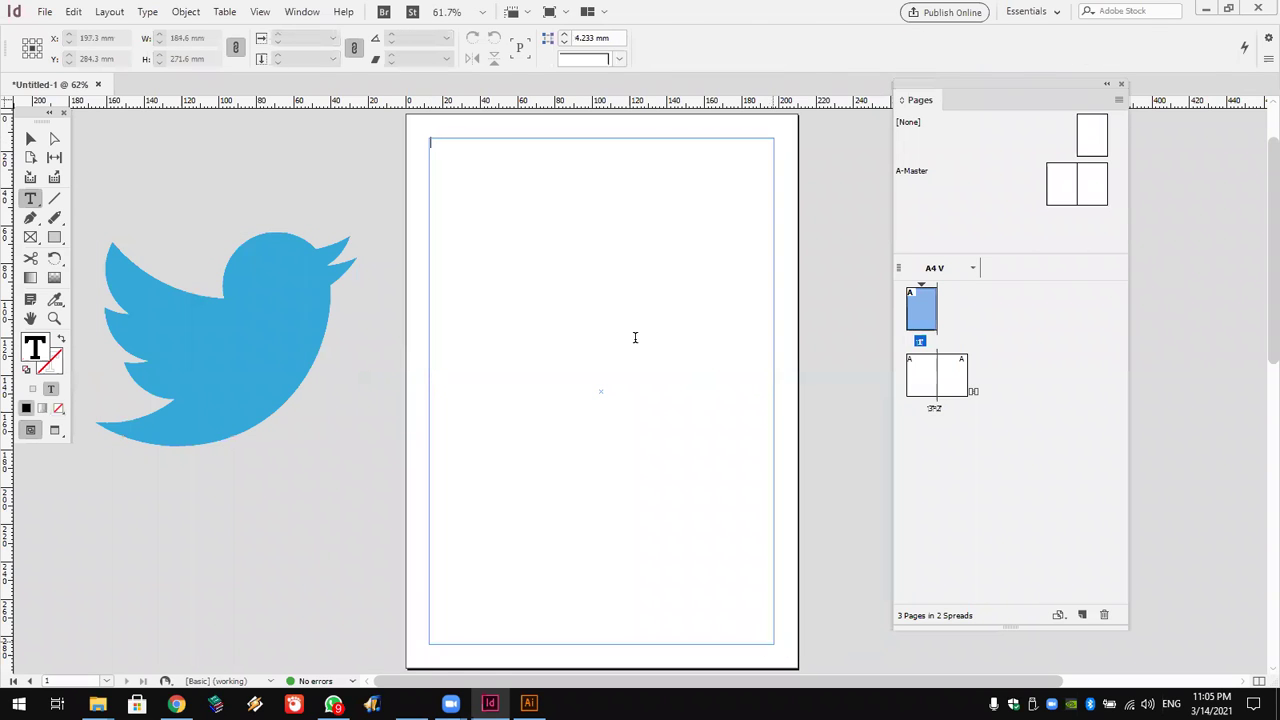
left_click(781, 58)
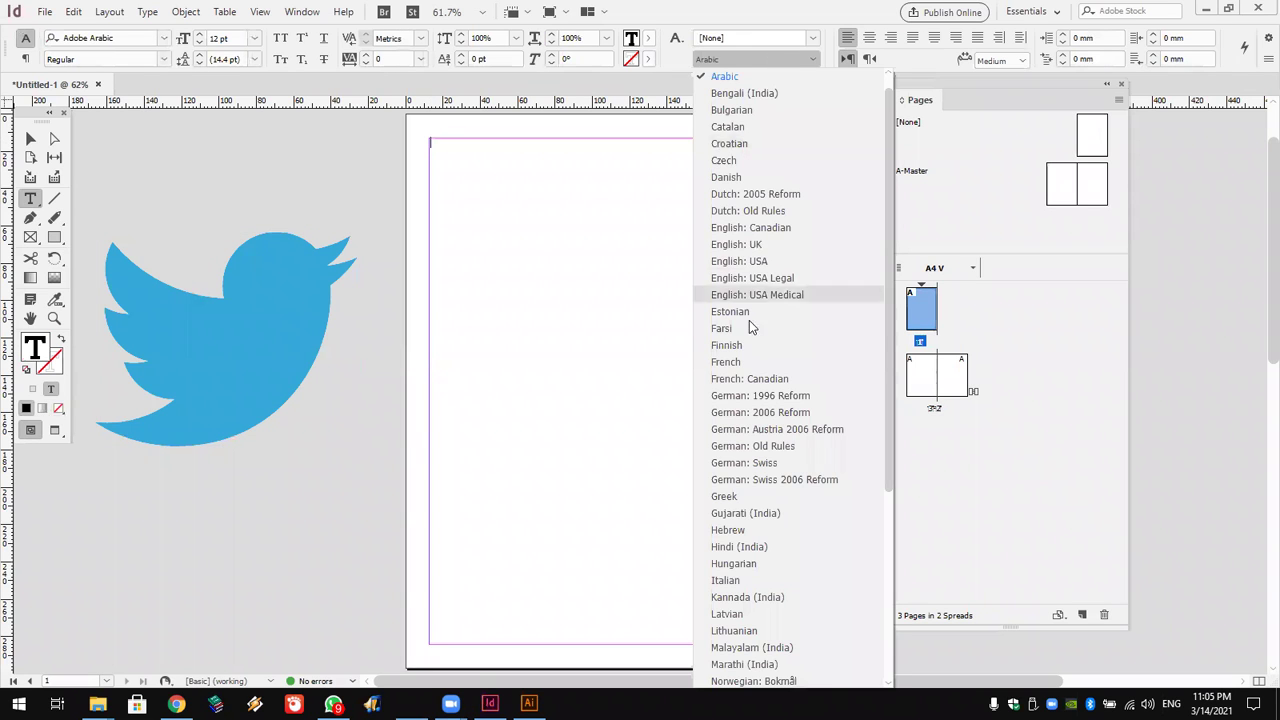
left_click(757, 250)
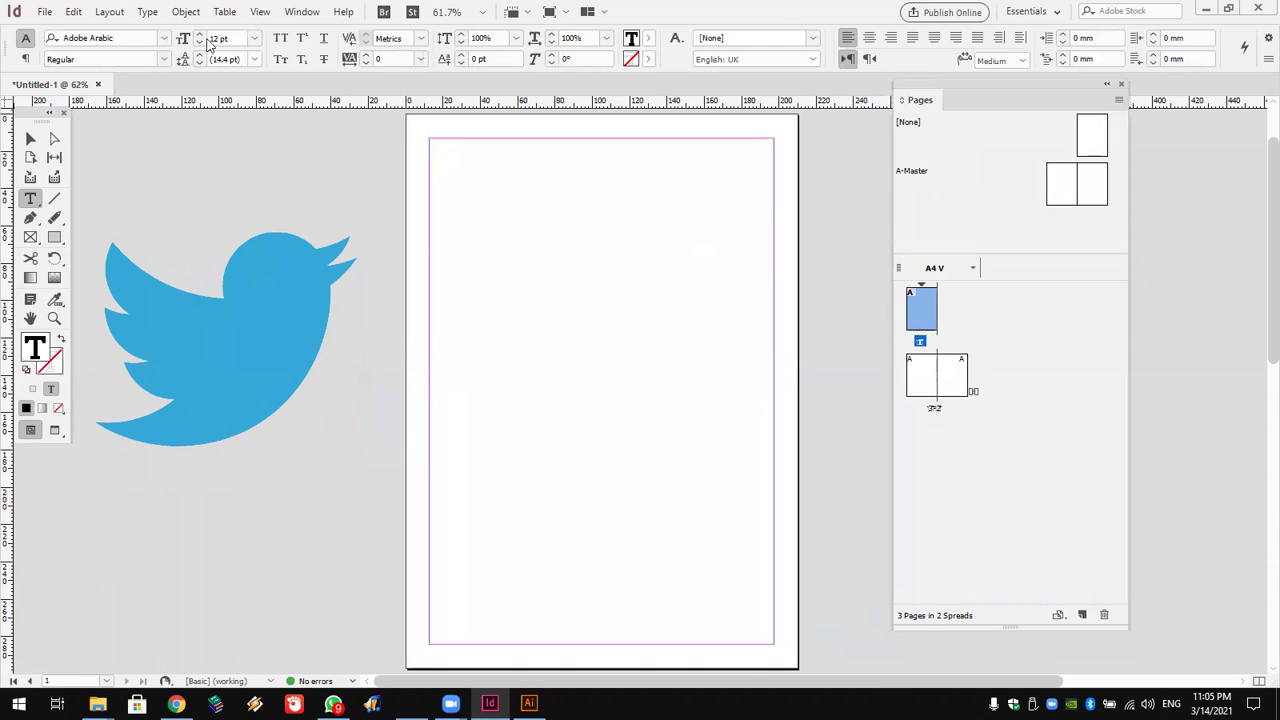
left_click(148, 12)
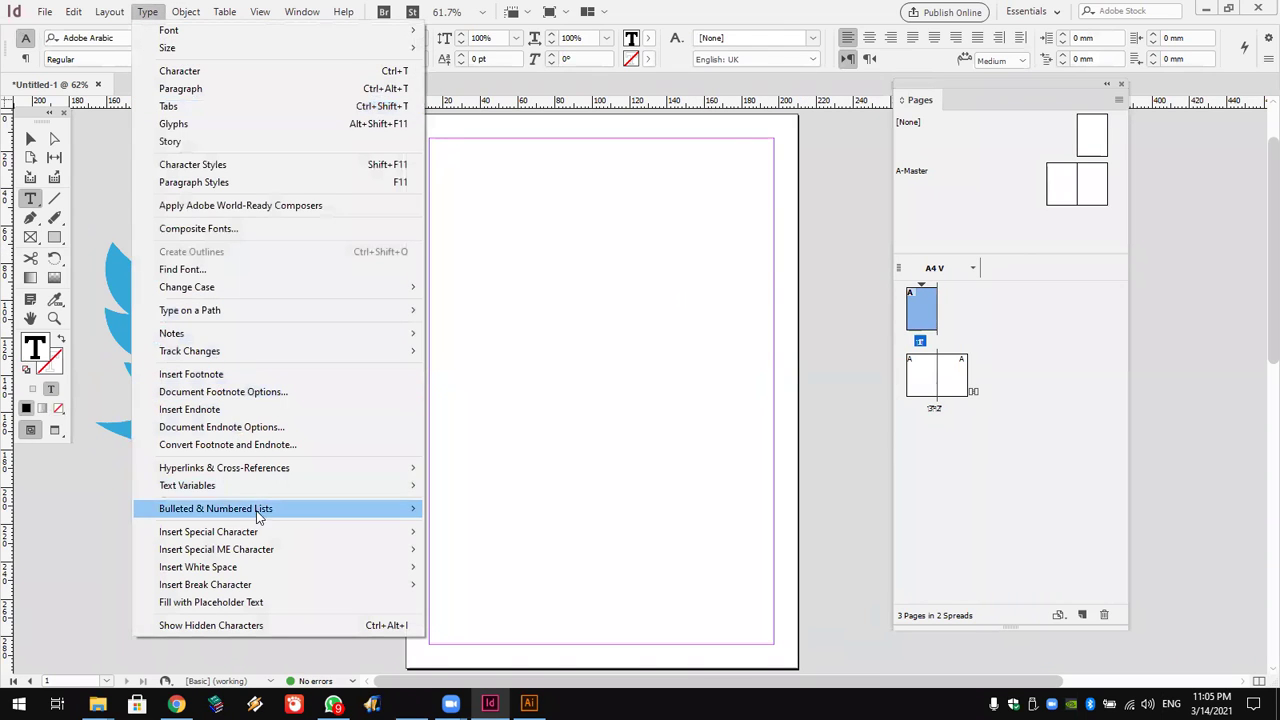
left_click(268, 601)
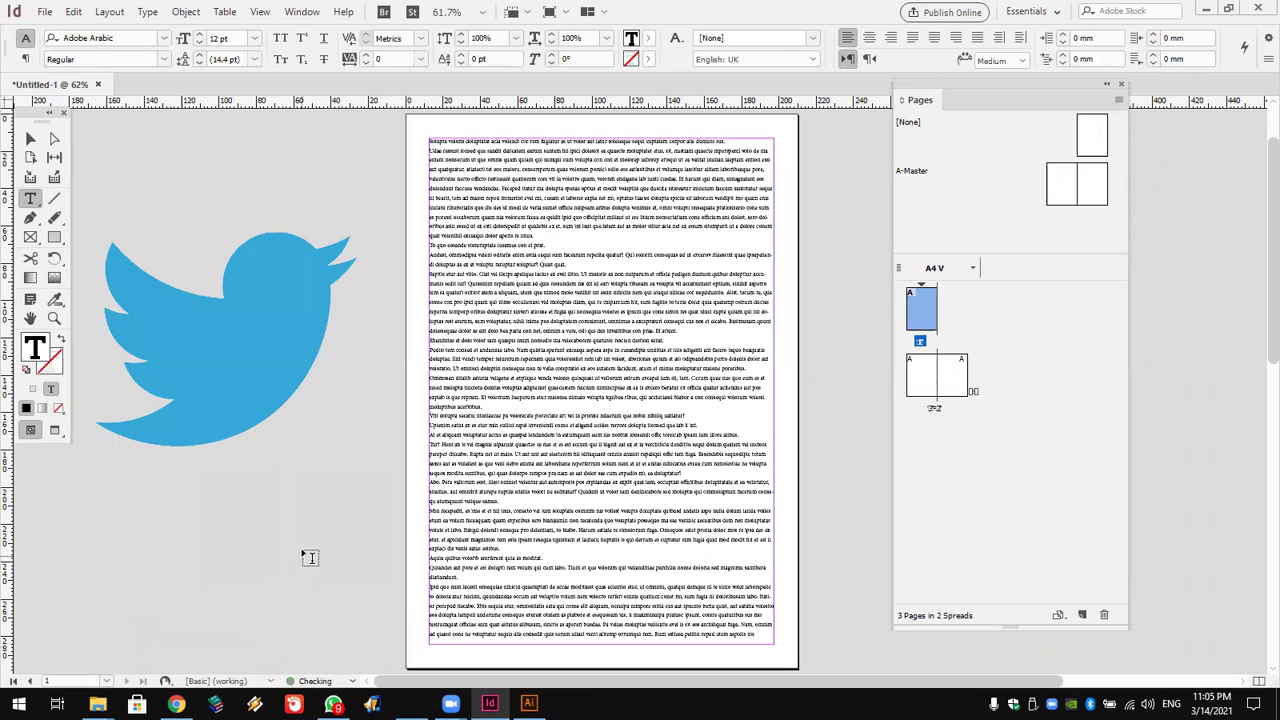
Try the blue bird graphic over the page text with a bounding-box wrap, then undo it and return the bird to the pasteboard.
left_click(30, 139)
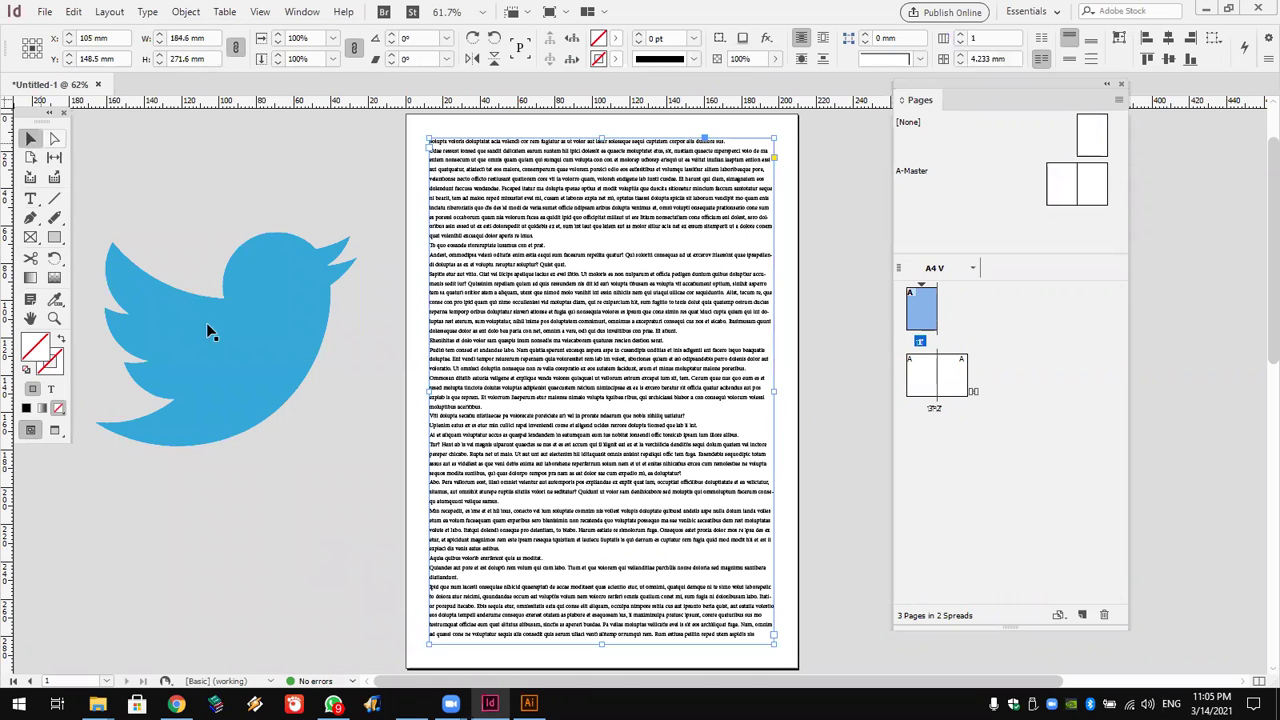
left_click_drag(182, 322, 606, 351)
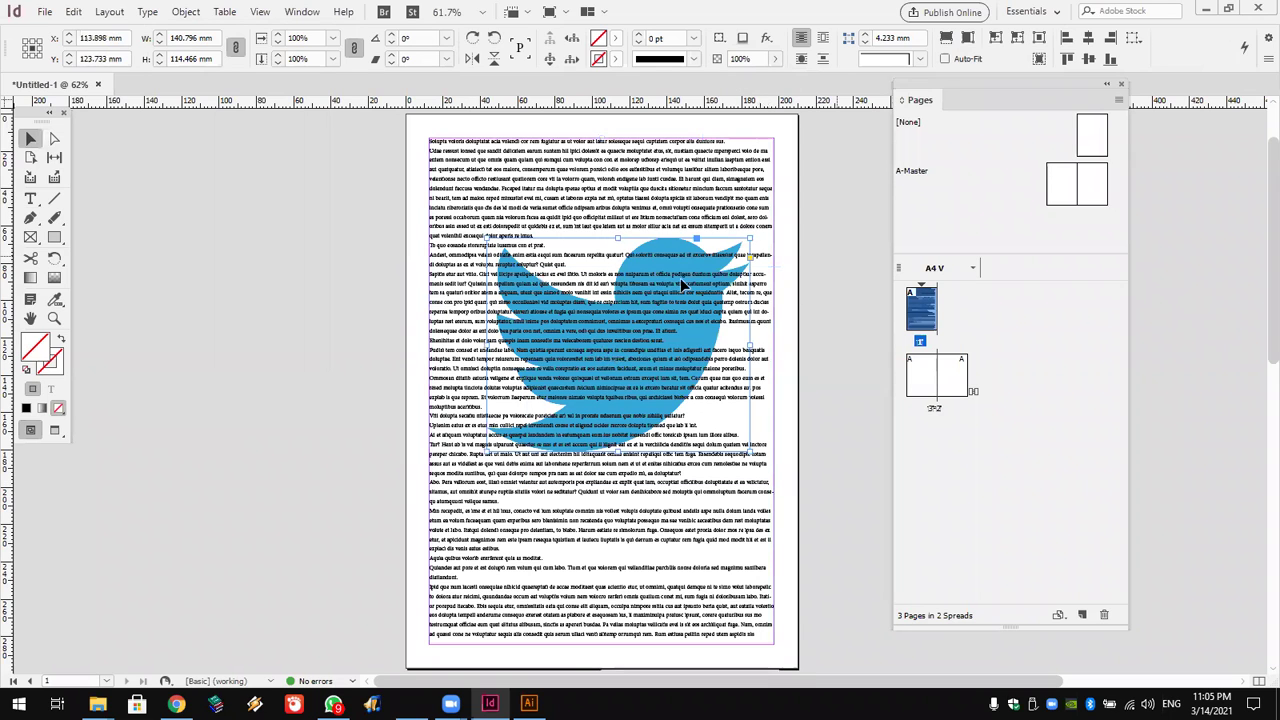
left_click(492, 418)
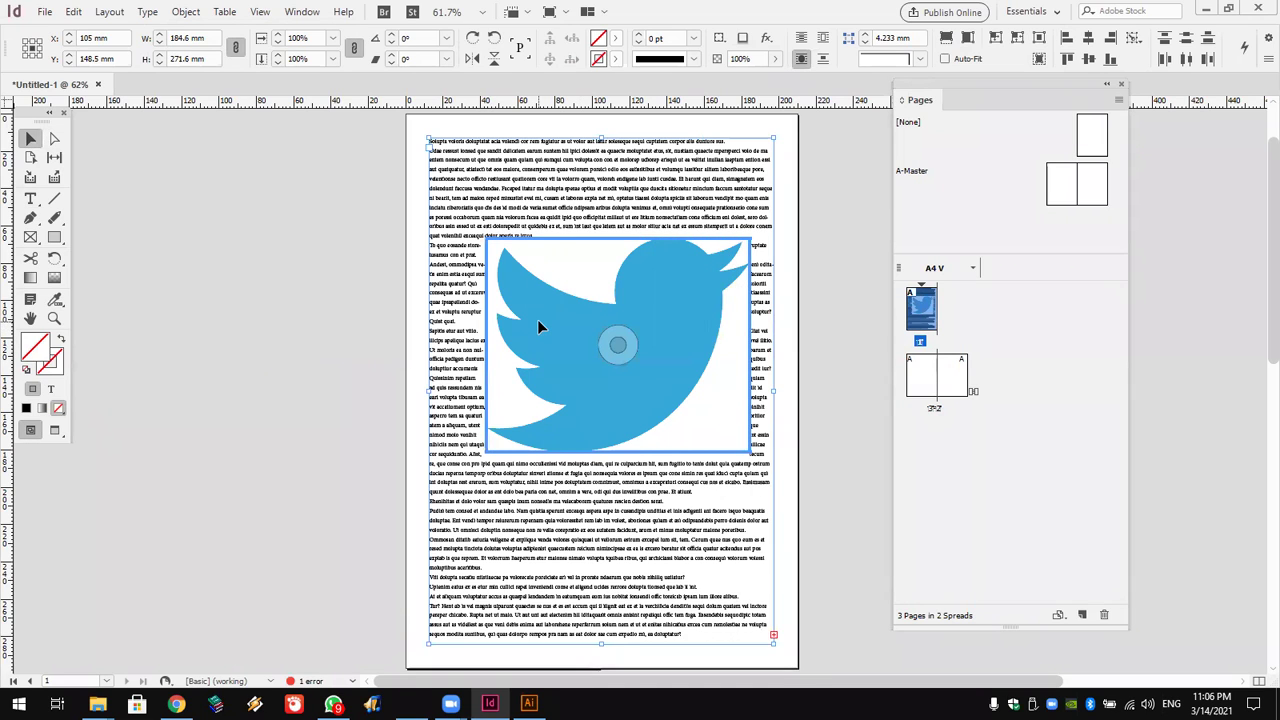
key("ctrl+shift+bracketright")
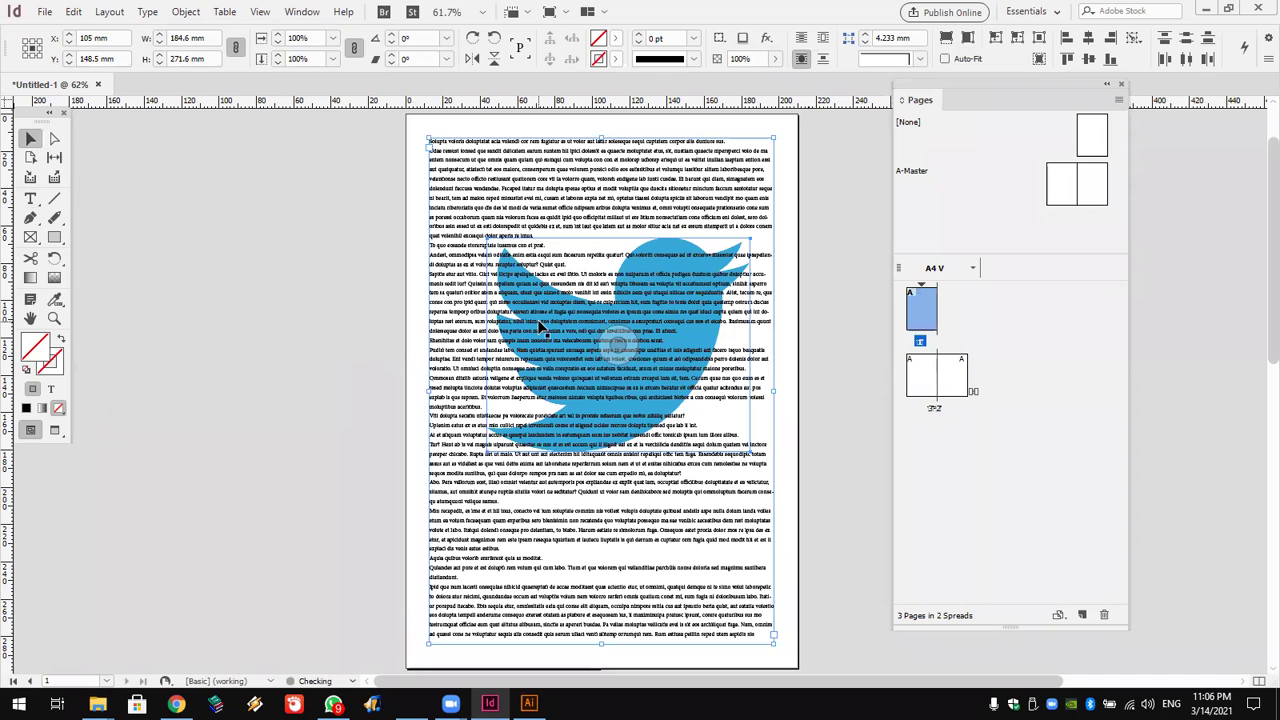
left_click_drag(540, 325, 146, 323)
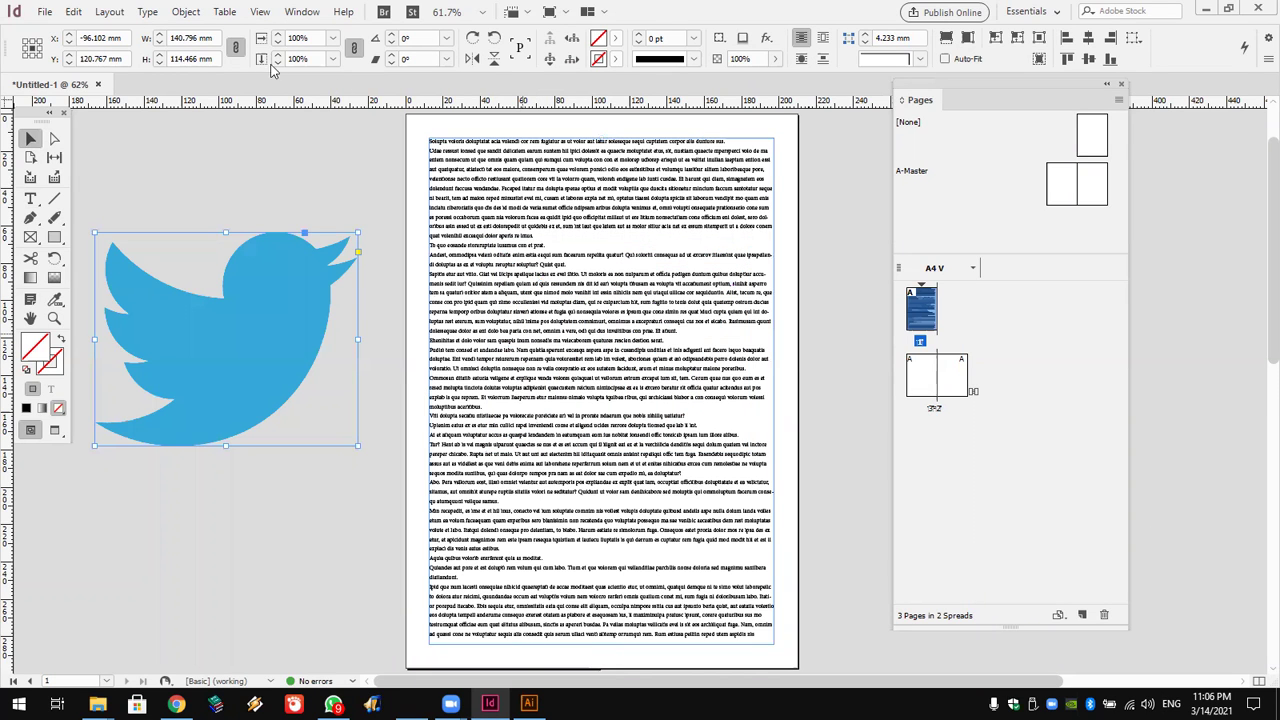
Switch to Illustrator and create a new one-artboard A4 portrait document in CMYK at 300 ppi.
key("alt+Tab")
left_click(47, 13)
left_click(60, 31)
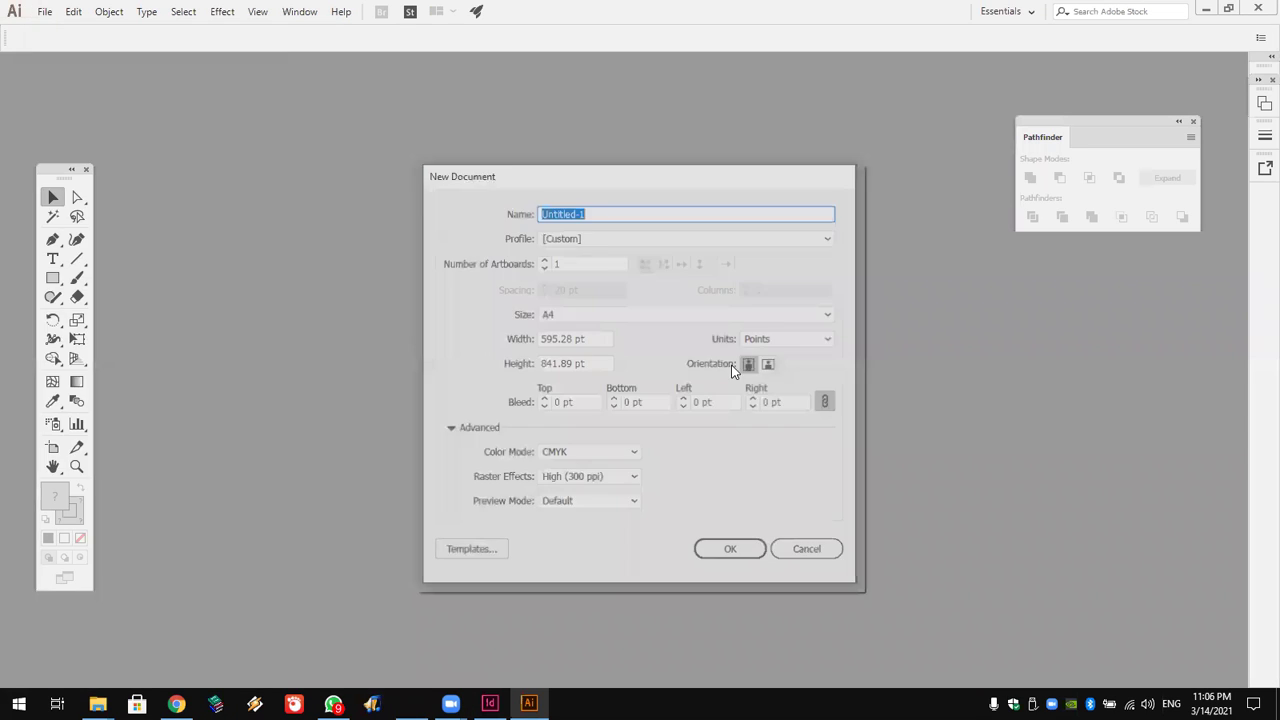
left_click(745, 548)
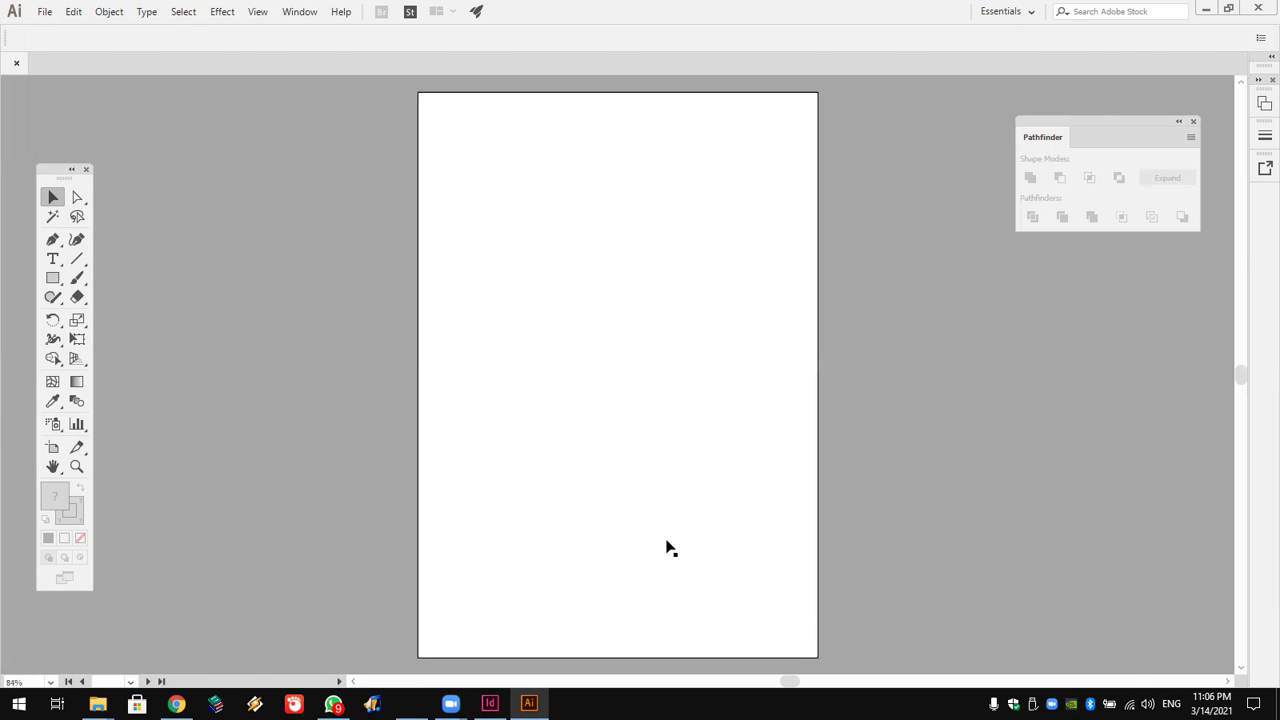
Paste the bird image copied from the InDesign layout into the new document and position it in the artboard's upper half.
key("alt+Tab")
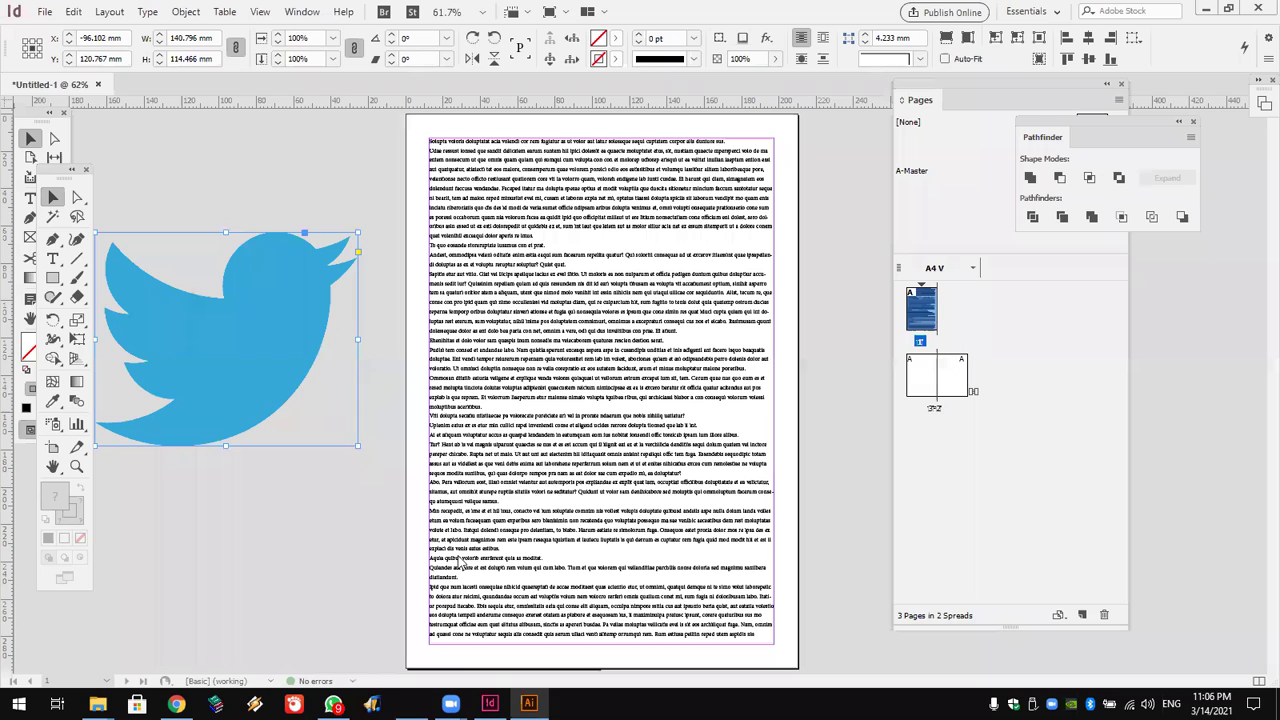
key("alt+Tab")
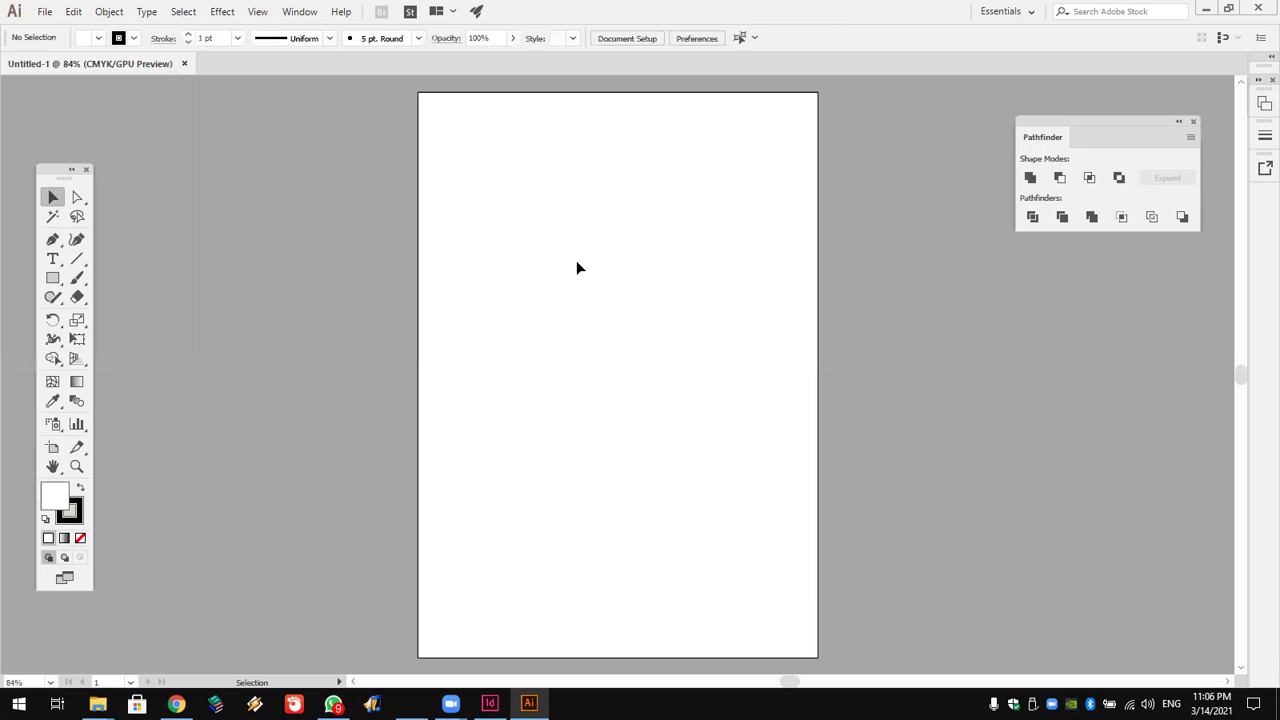
key("ctrl+v")
left_click_drag(593, 319, 611, 388)
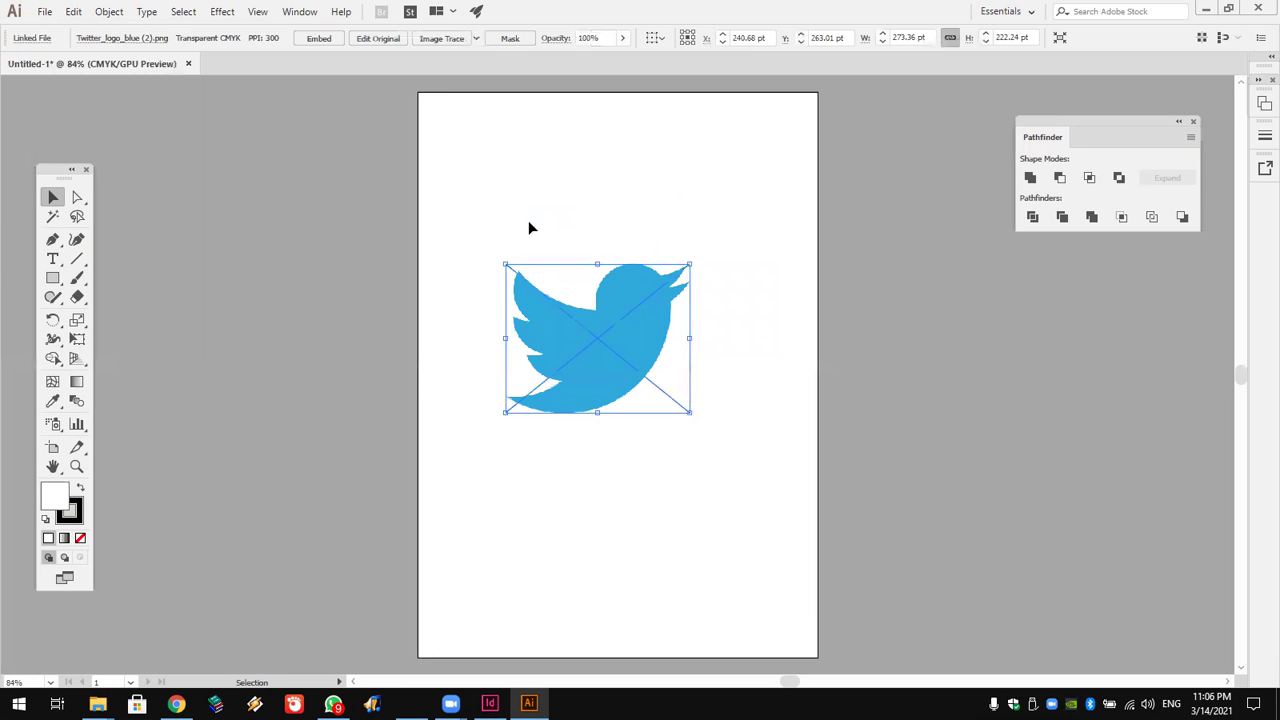
left_click(434, 40)
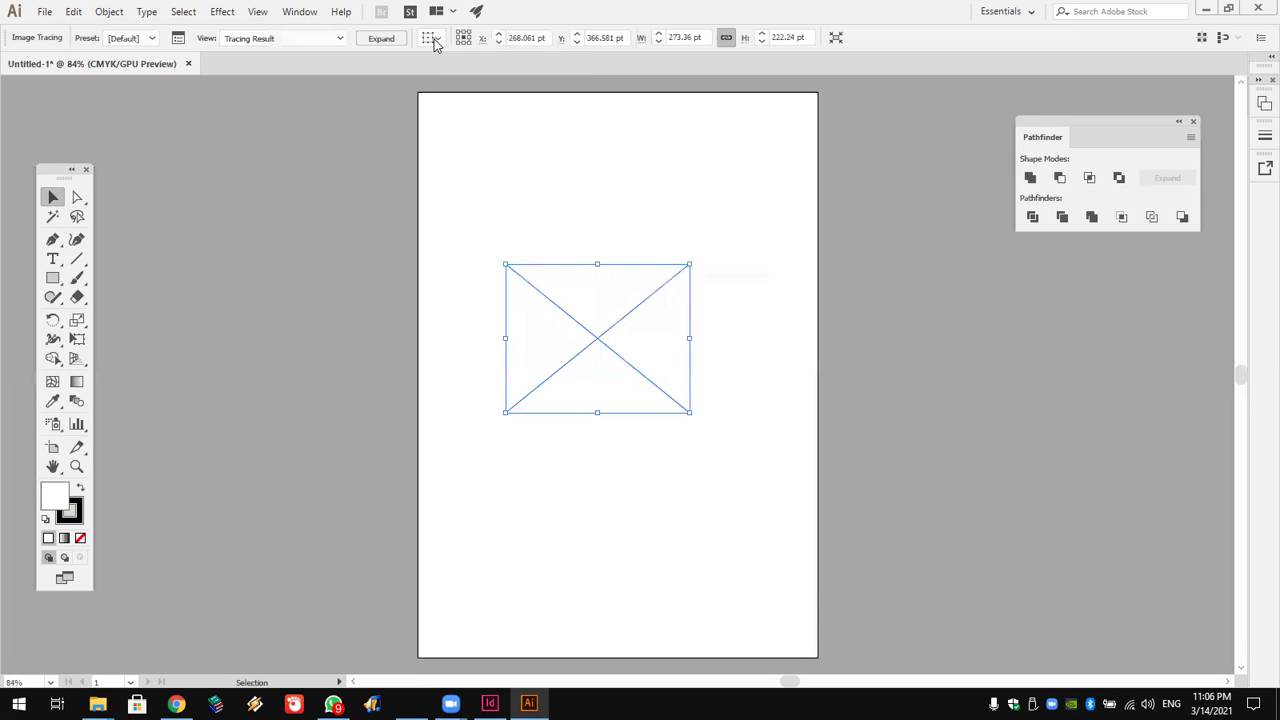
left_click(75, 10)
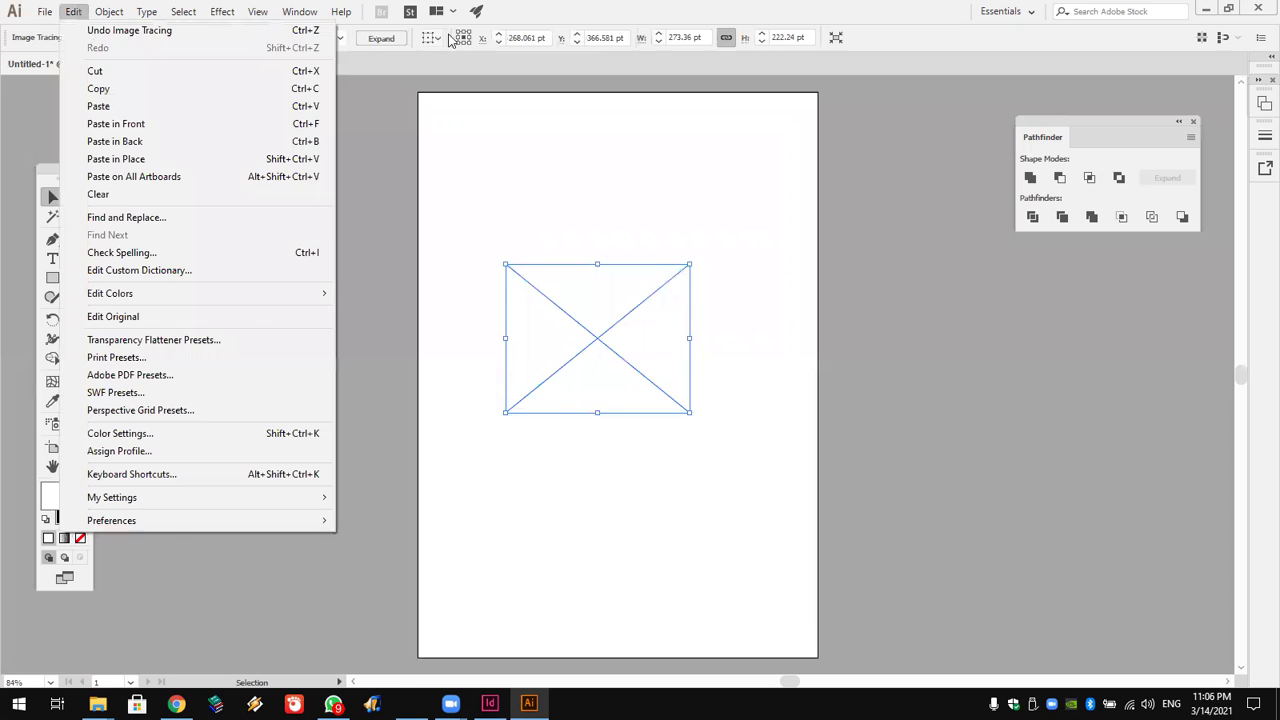
left_click(88, 27)
Image-trace the bird with the 3 Colors preset and expand the result into vector paths.
left_click(475, 40)
left_click(505, 148)
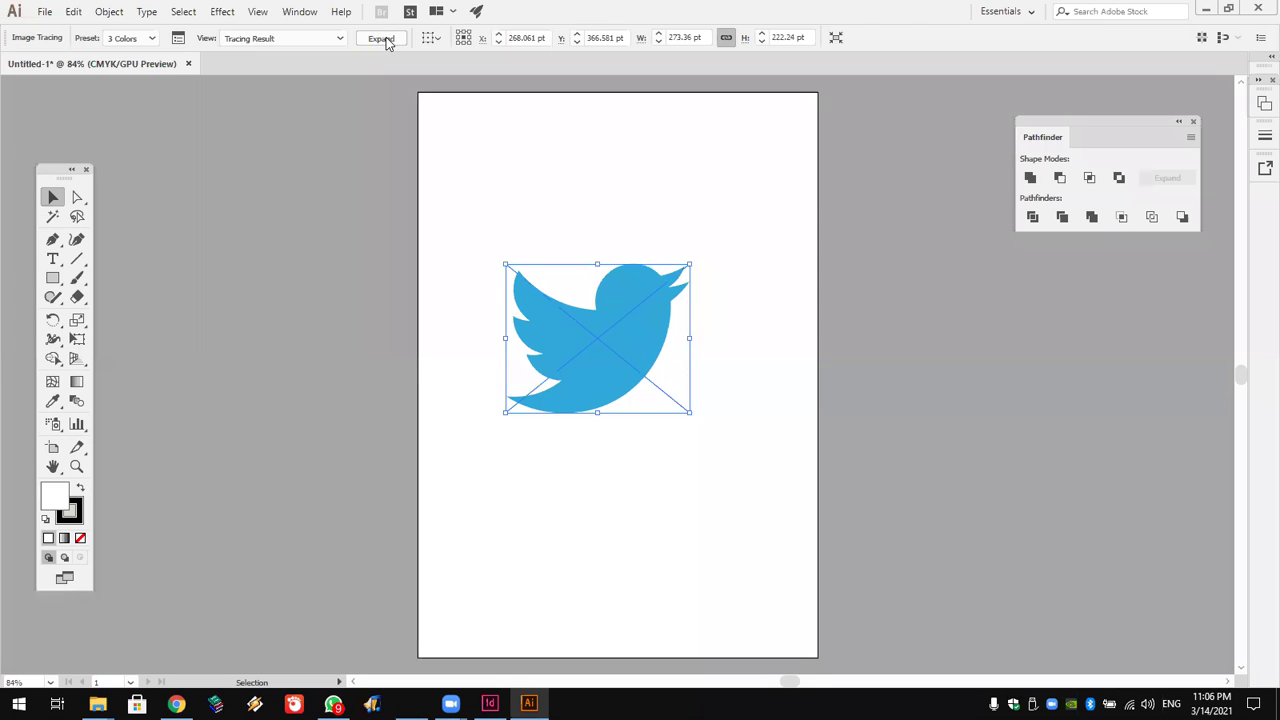
left_click(386, 37)
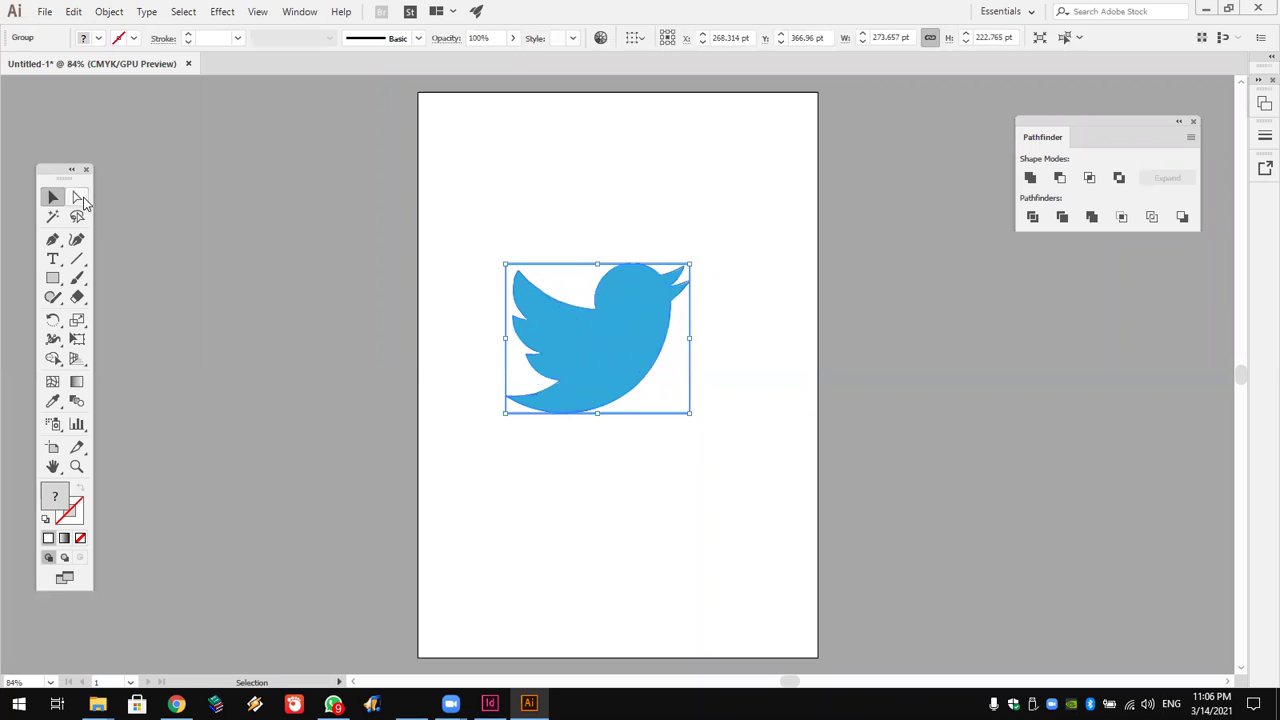
Isolate the traced group, move the blue bird off the artboard and delete the leftover white background shapes.
left_click(78, 197)
left_click(459, 201)
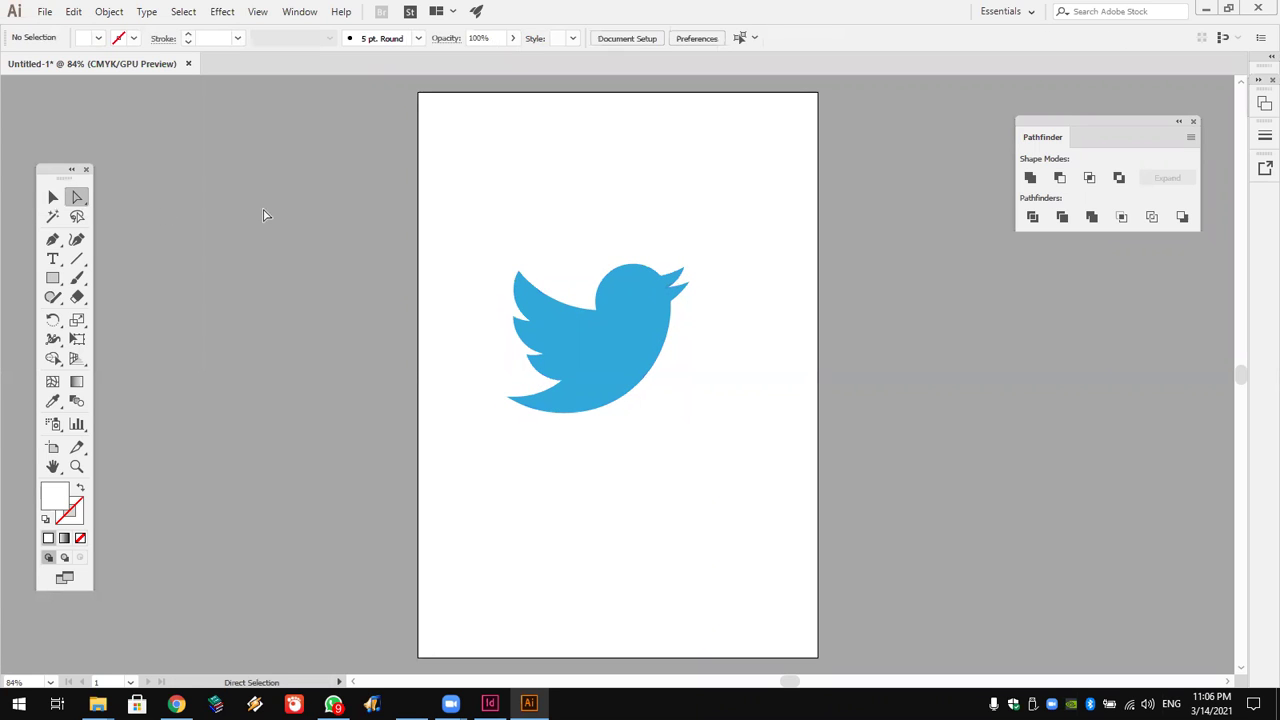
left_click(53, 197)
double_click(616, 337)
left_click_drag(616, 337, 320, 318)
left_click_drag(824, 191, 451, 521)
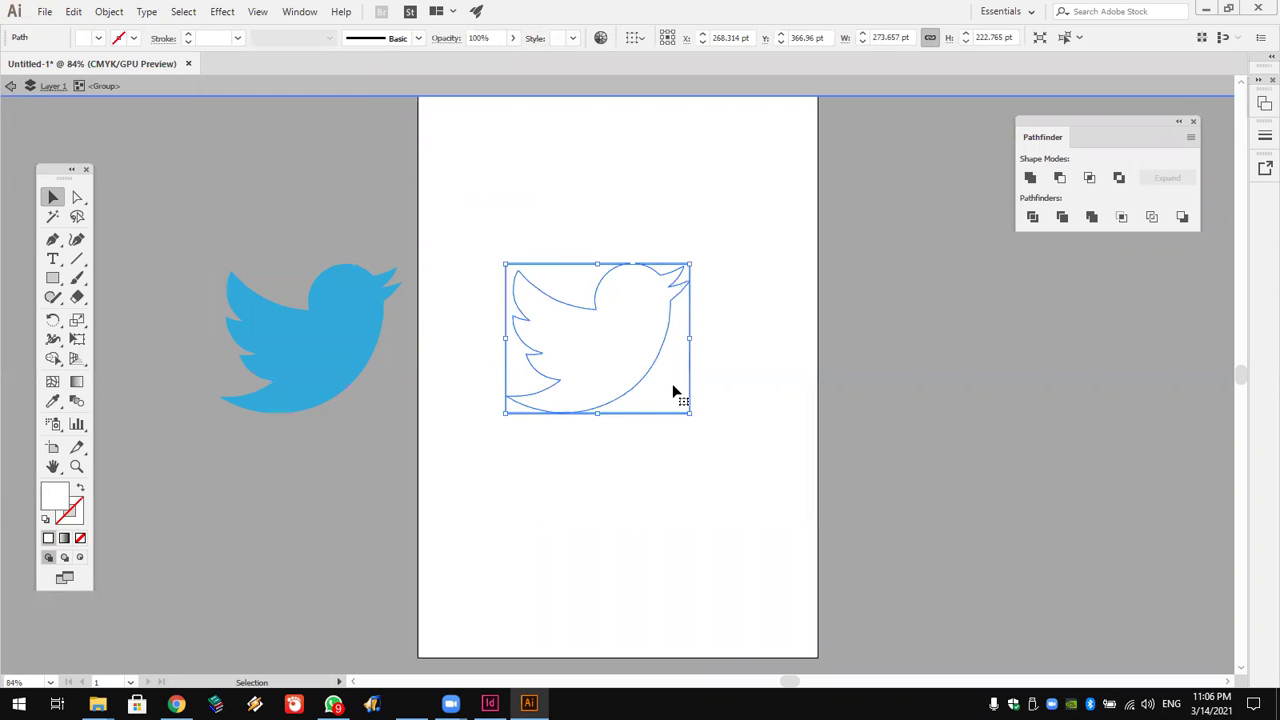
left_click(613, 317)
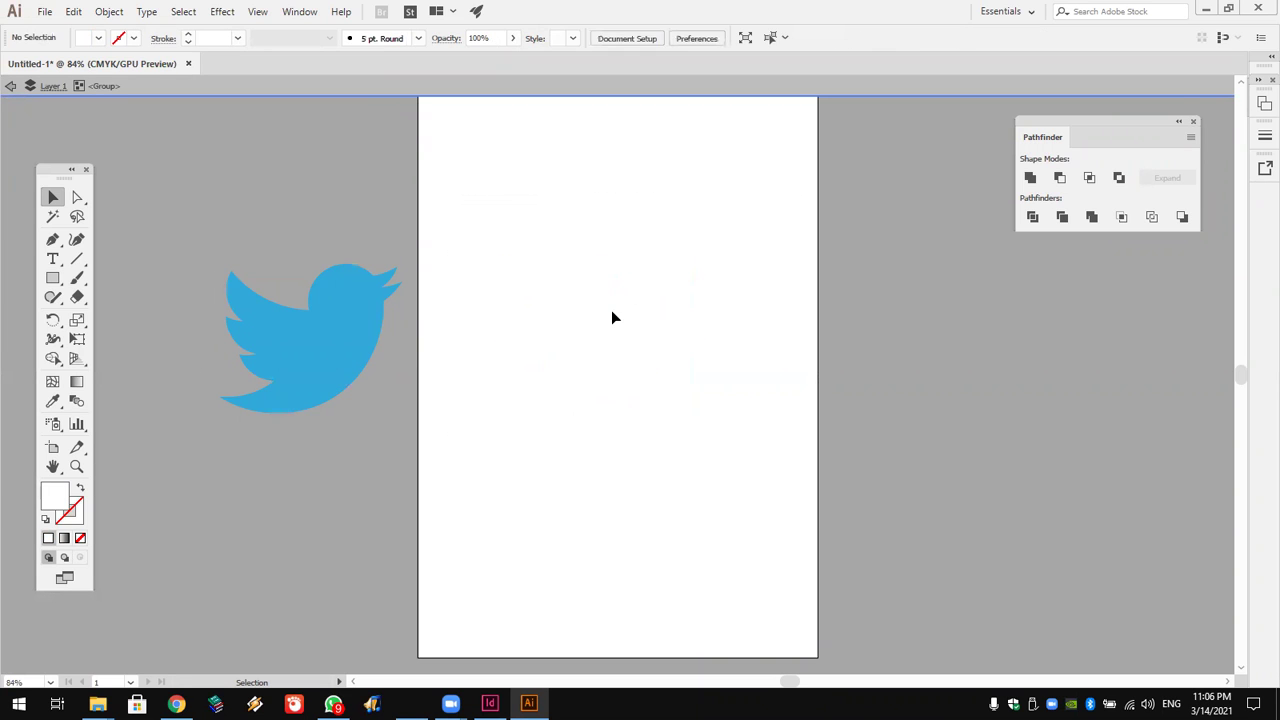
Move the blue vector bird back onto the artboard and exit group isolation.
left_click_drag(323, 309, 636, 310)
left_click(774, 443)
left_click(637, 349)
left_click(666, 197)
left_click(640, 297)
double_click(667, 190)
Copy the vector bird, switch to InDesign and delete the original bird image from the pasteboard.
left_click(625, 328)
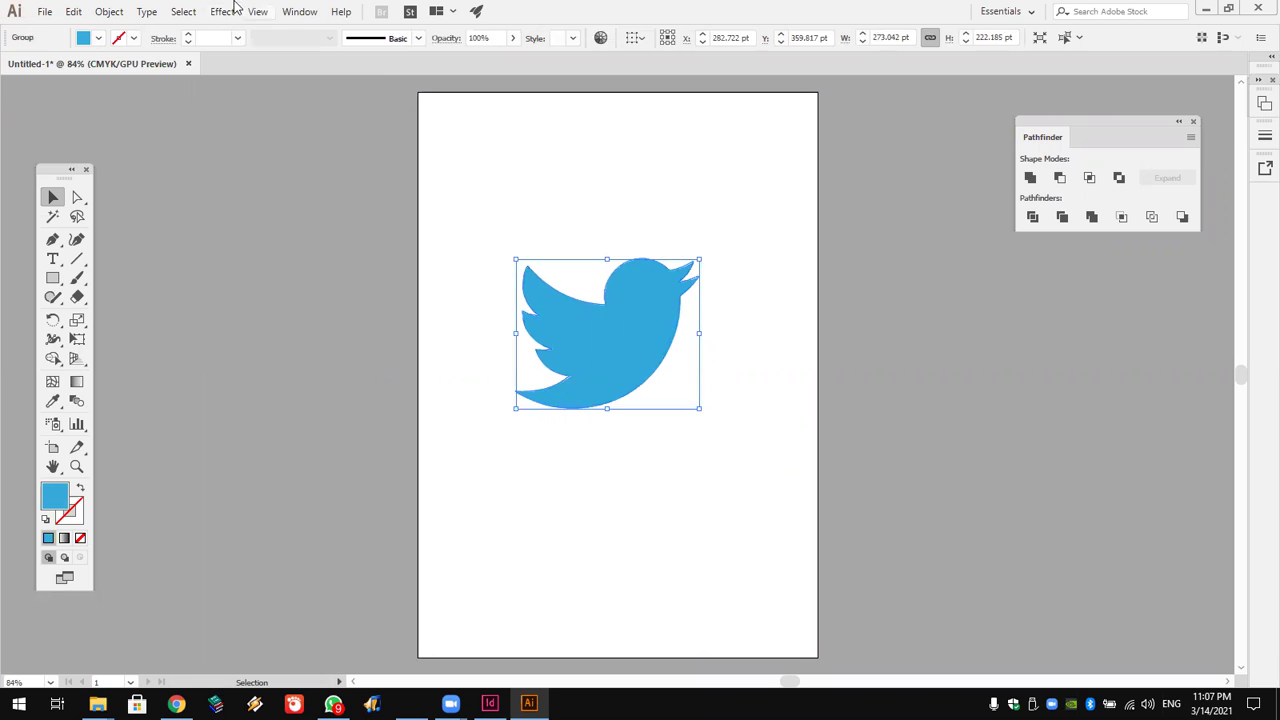
left_click(74, 11)
left_click(100, 88)
key("alt+Tab")
key("Delete")
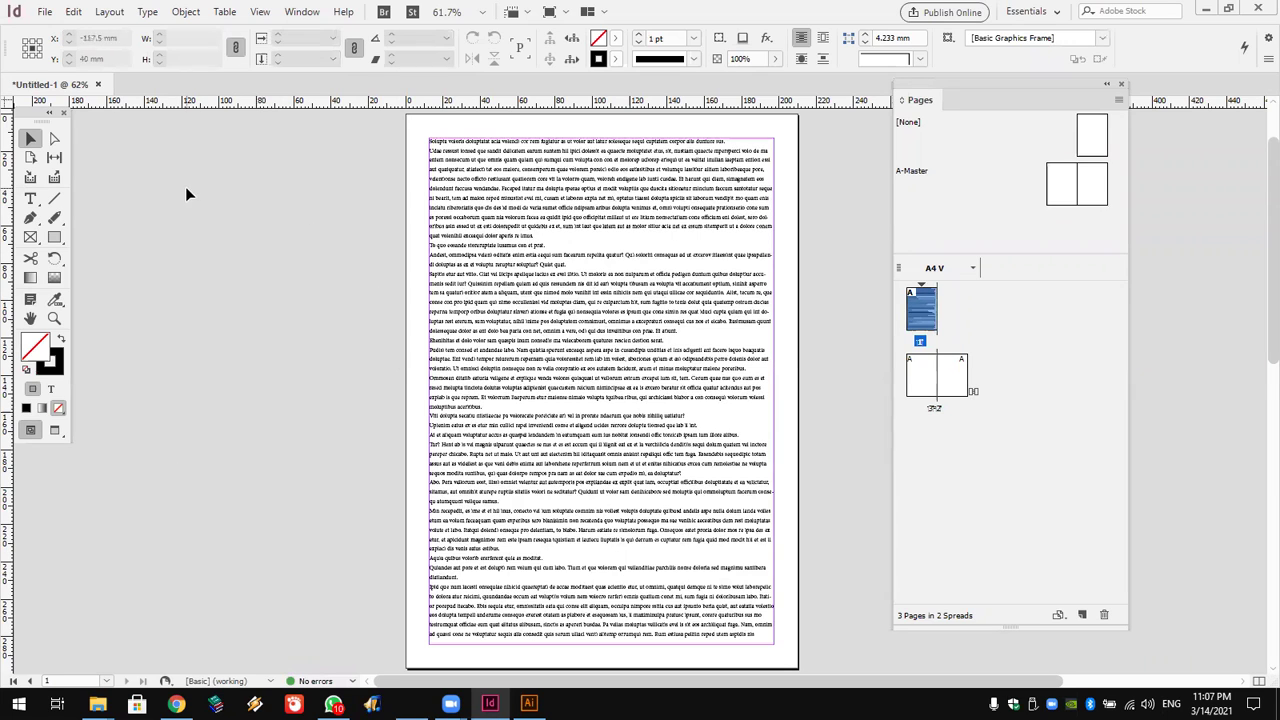
Paste the vector bird and position it over the middle of the page text.
left_click(74, 12)
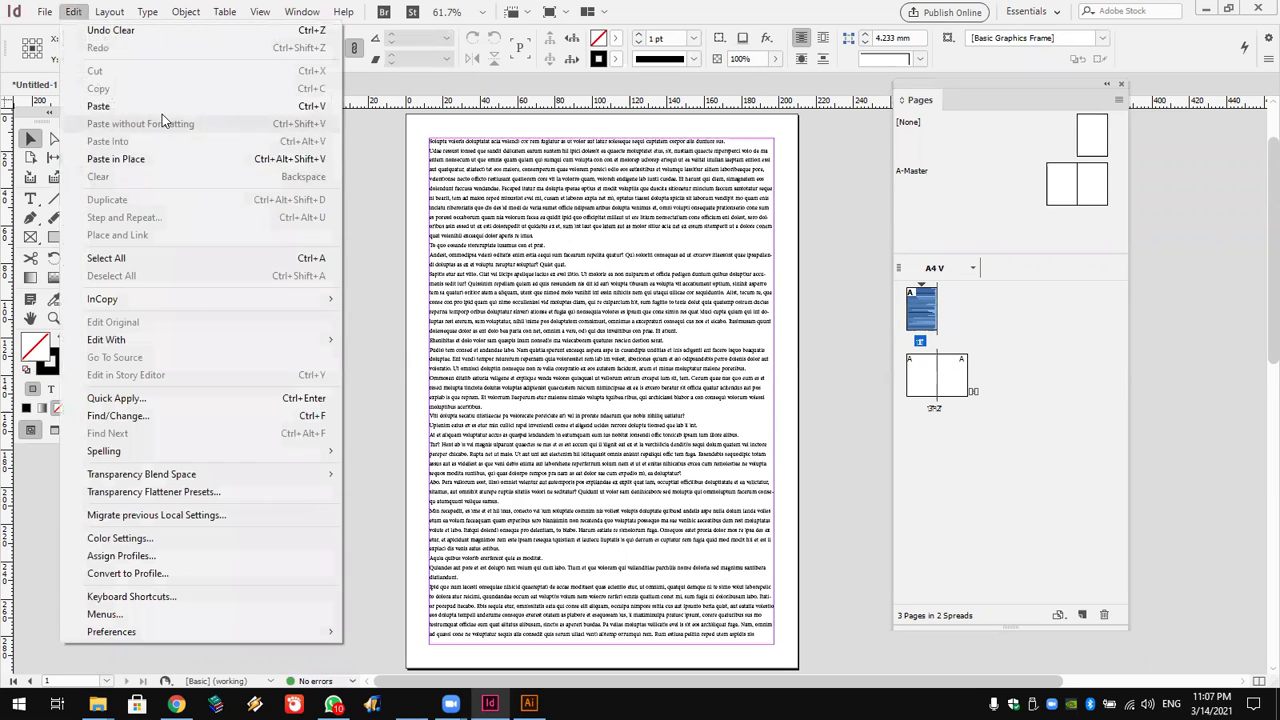
key("ctrl+v")
left_click_drag(613, 377, 600, 327)
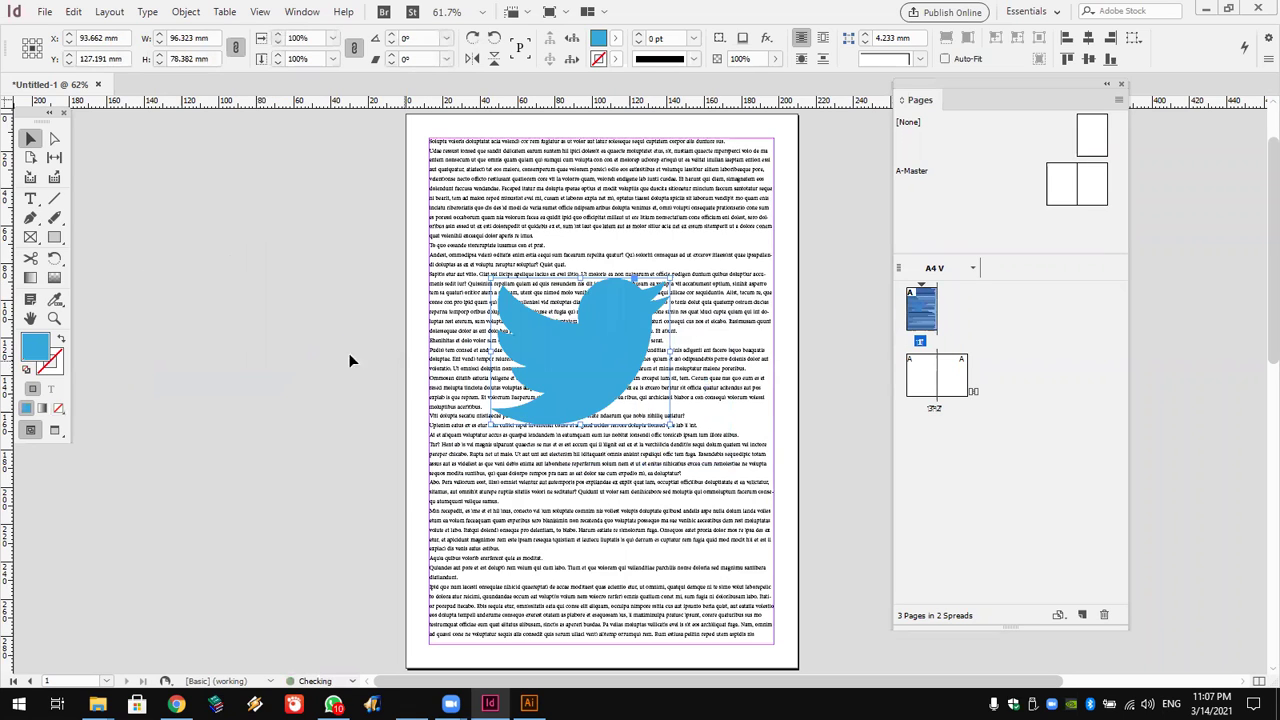
Wrap the page text around the bird's object shape and justify all the text with the last line aligned left.
left_click_drag(320, 194, 859, 540)
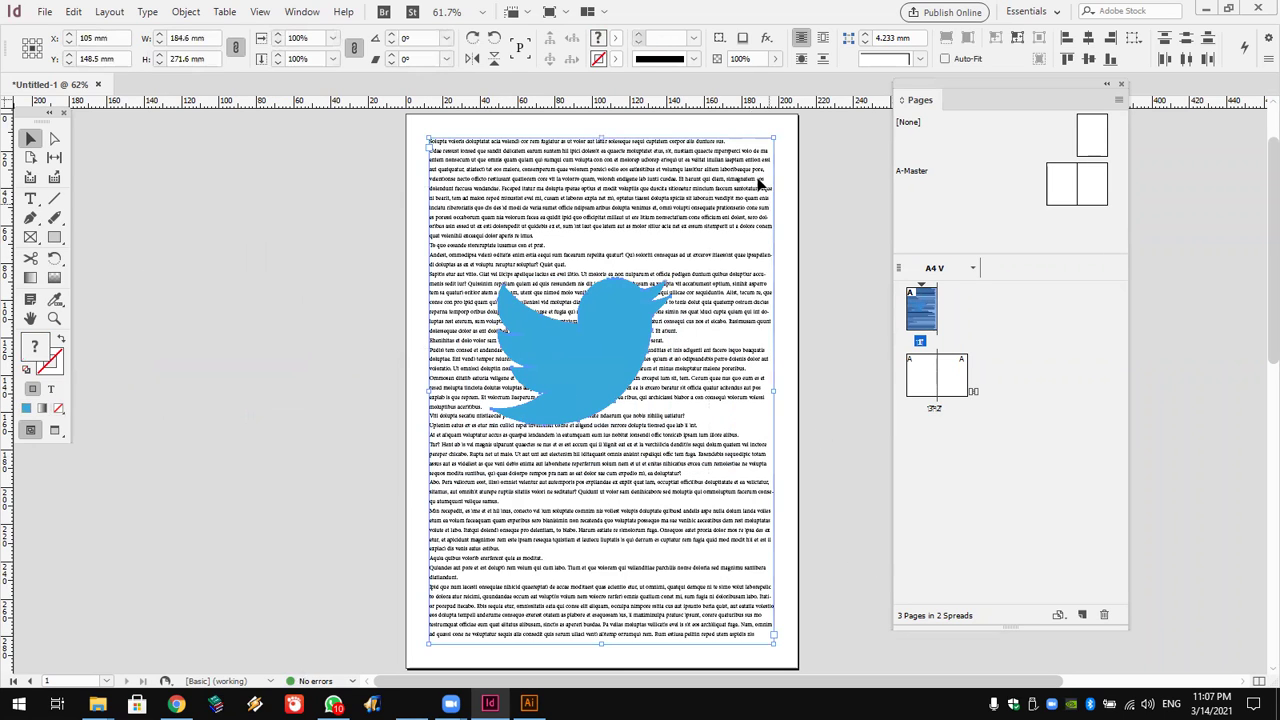
left_click(802, 60)
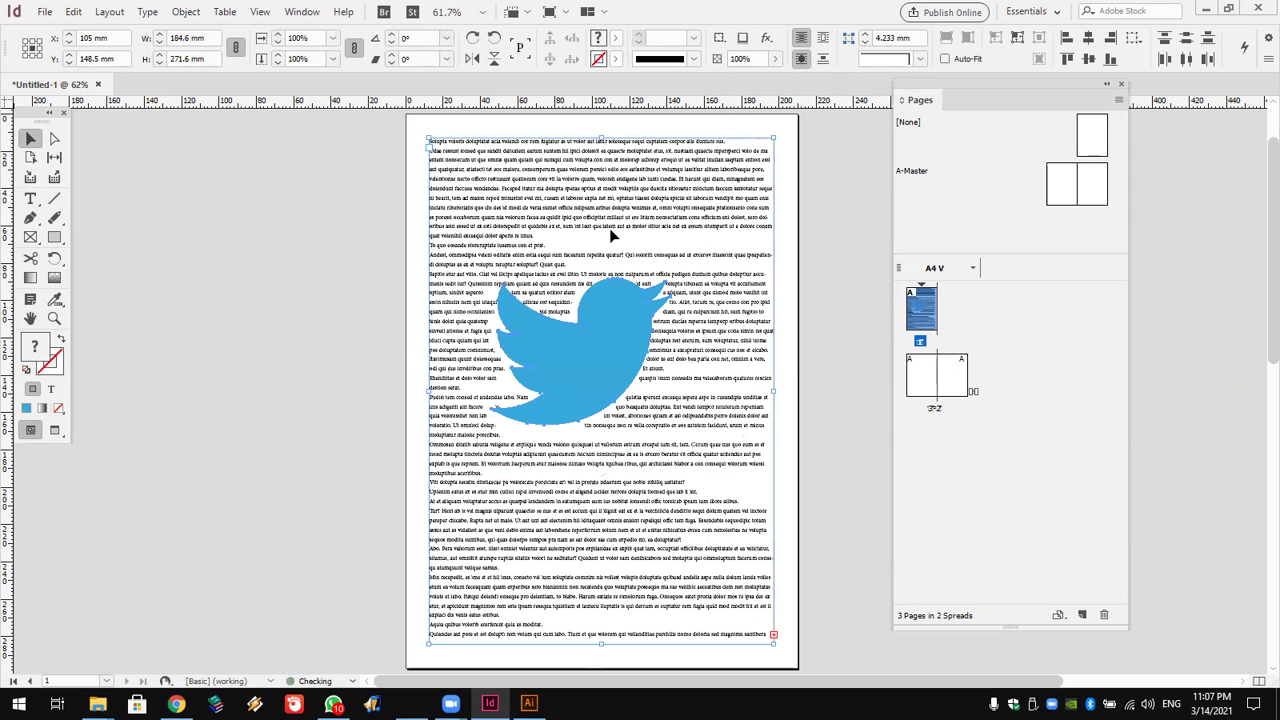
double_click(712, 370)
key("ctrl+a")
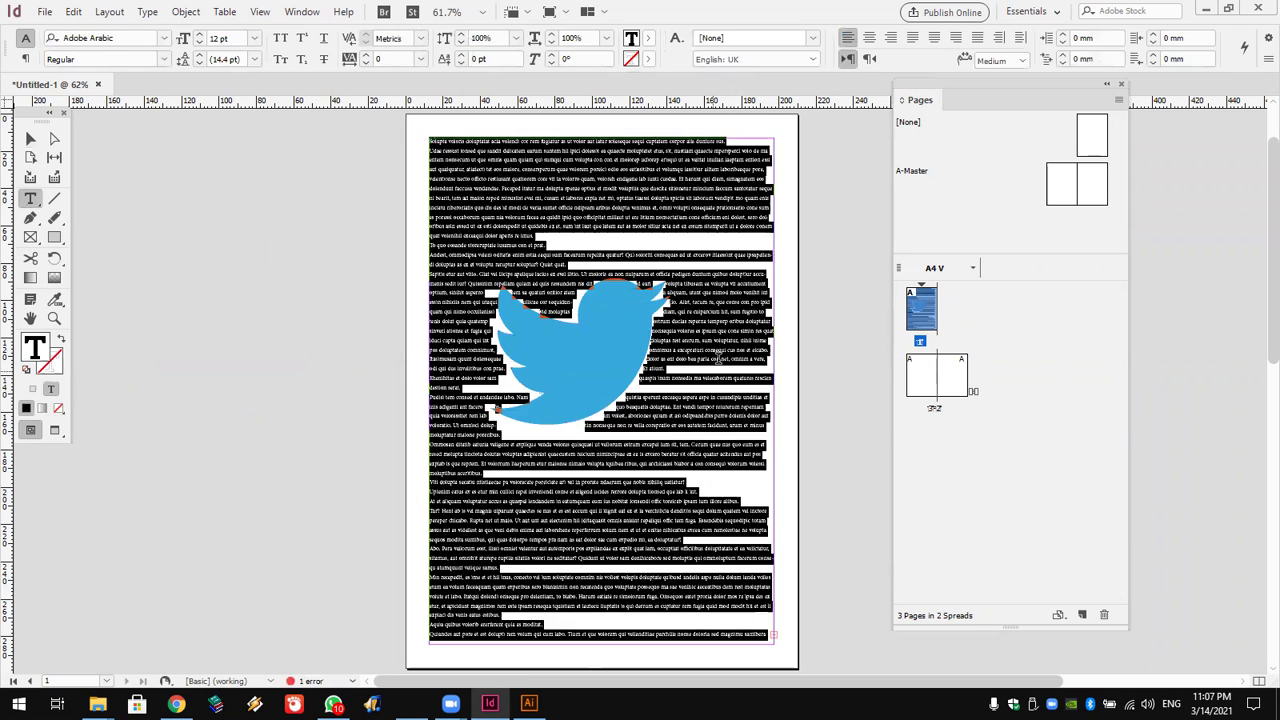
left_click(912, 38)
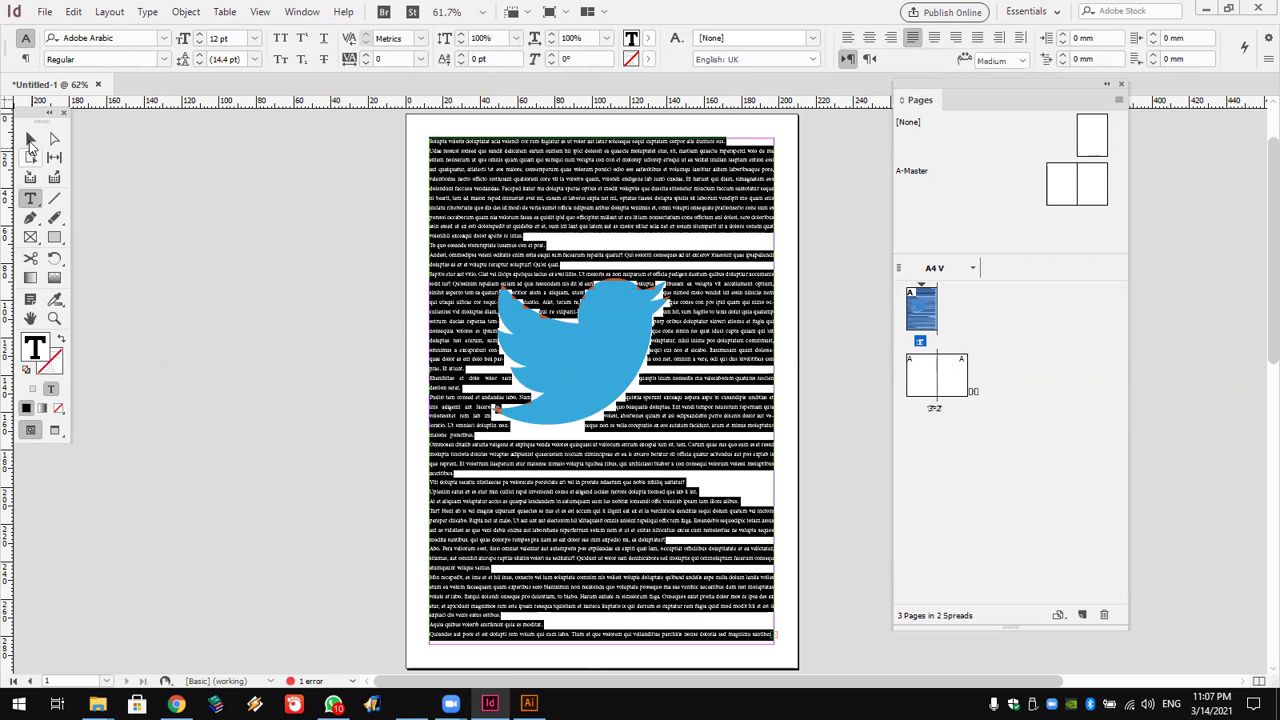
Set the vector bird's fill to None so only its text-wrap cutout shows.
left_click(31, 139)
left_click(281, 305)
left_click(581, 350)
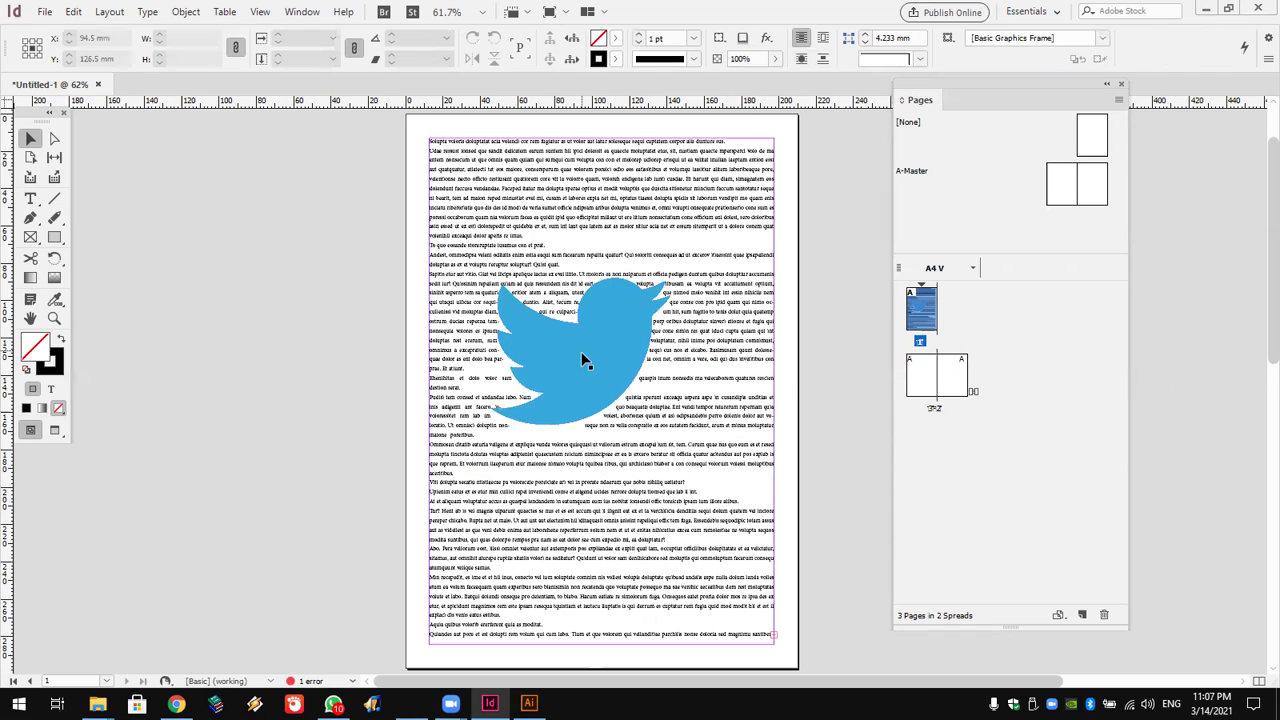
left_click(615, 38)
scroll(475, 120, "up", 3)
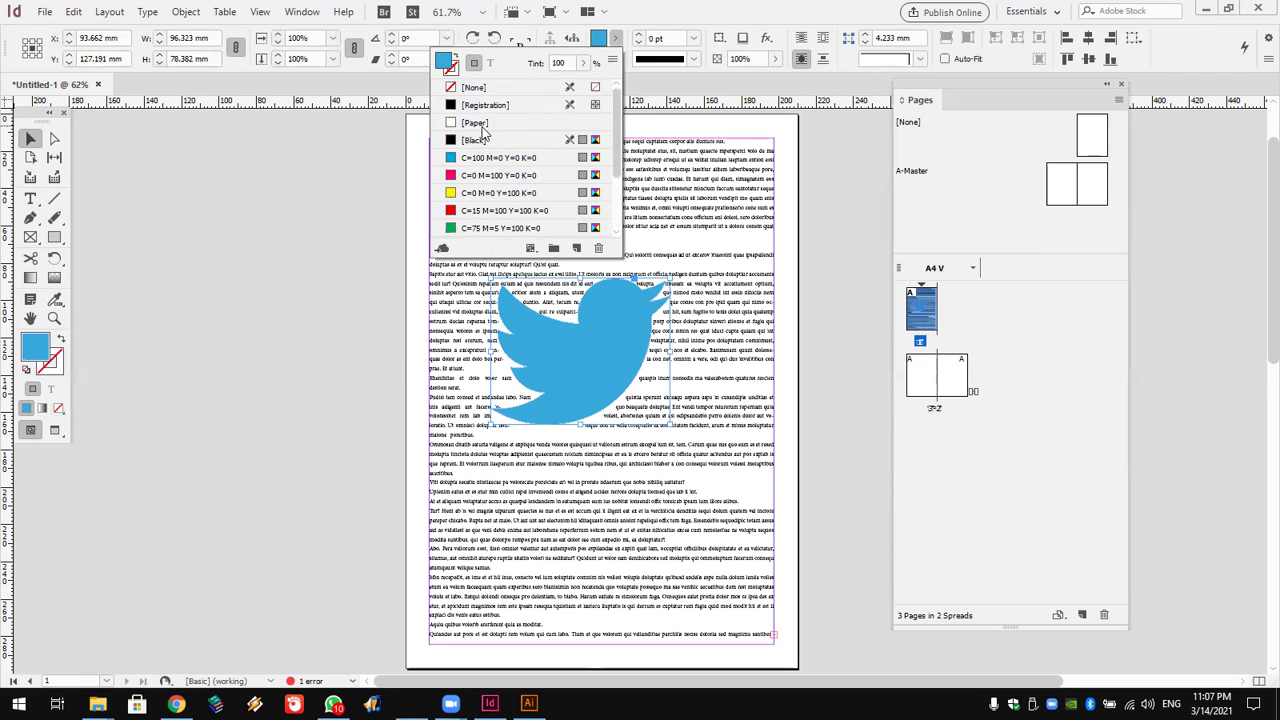
left_click(488, 89)
left_click(318, 298)
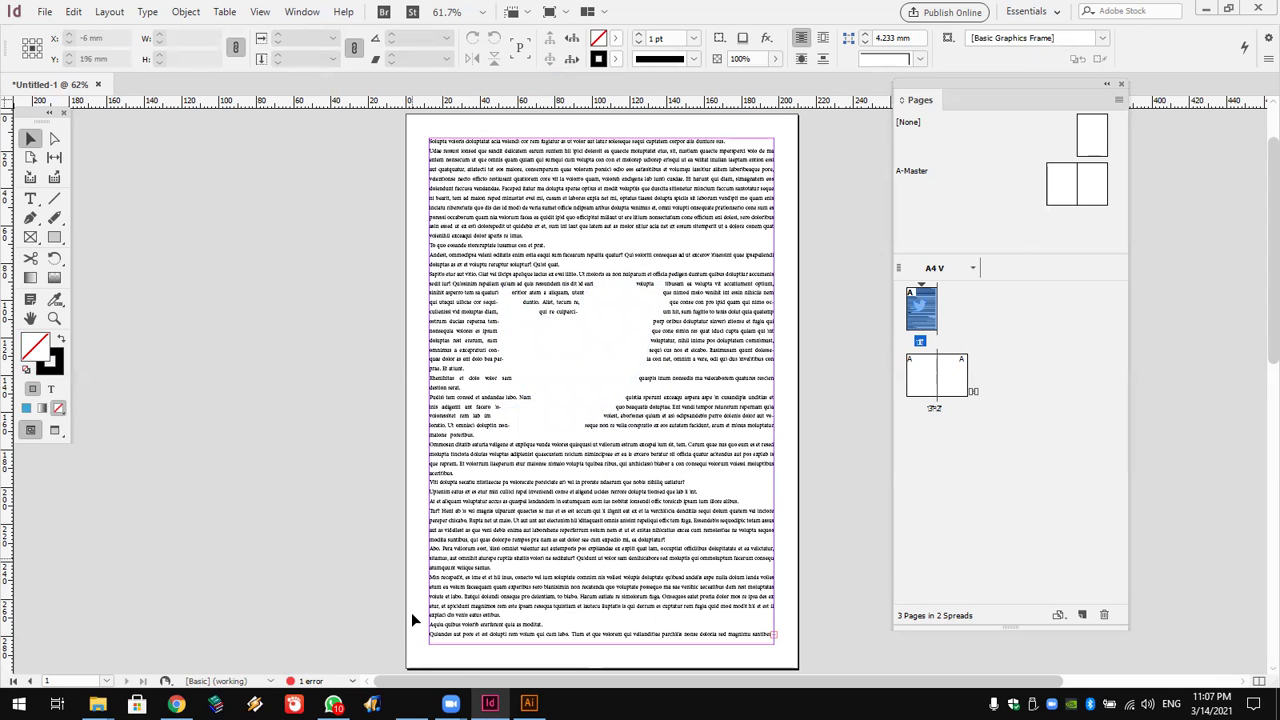
Bring the Twitter bird logo image from the desktop onto the InDesign pasteboard, about 101 by 82 mm.
key("super+d")
left_click_drag(398, 359, 387, 455)
left_click_drag(451, 626, 328, 431)
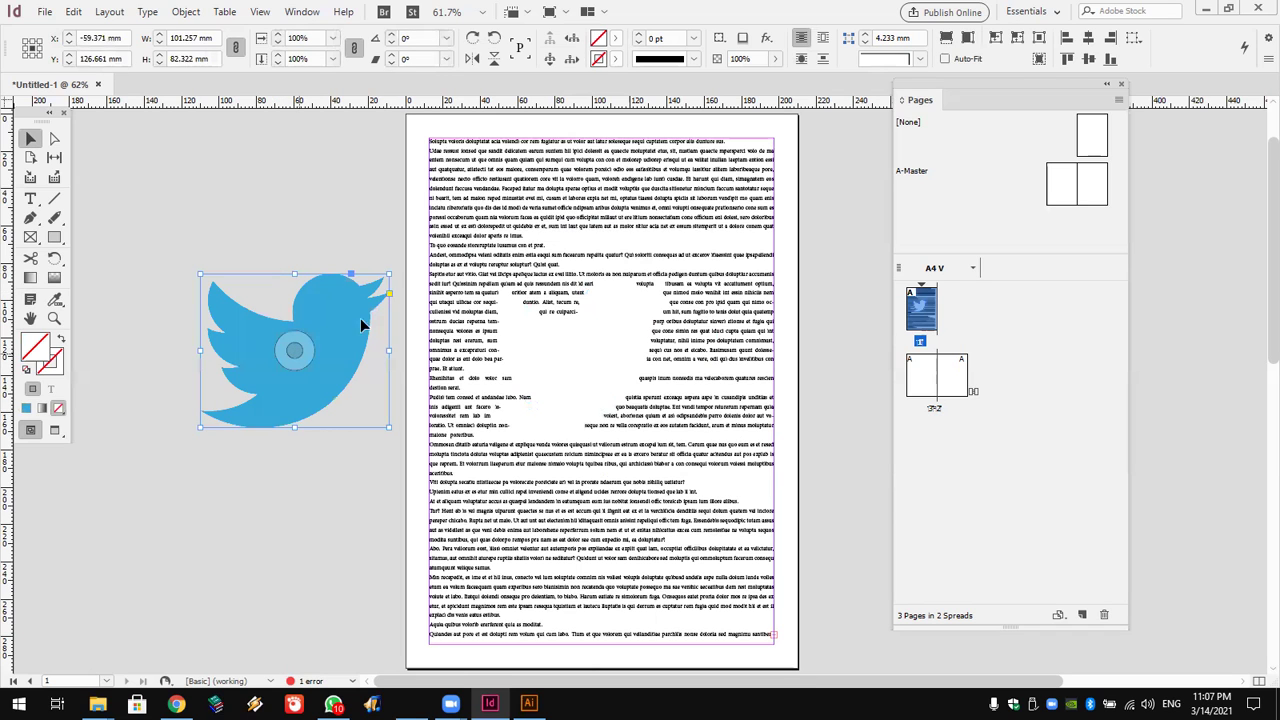
left_click_drag(389, 275, 310, 343)
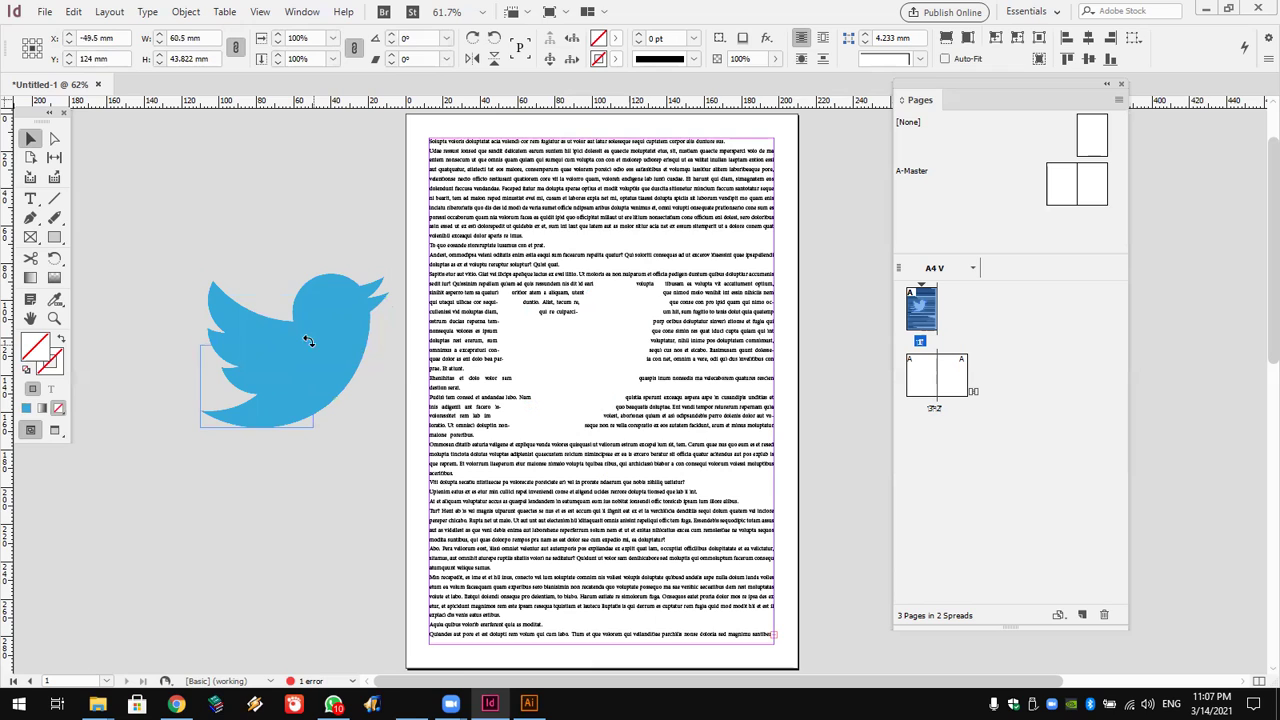
key("ctrl+z")
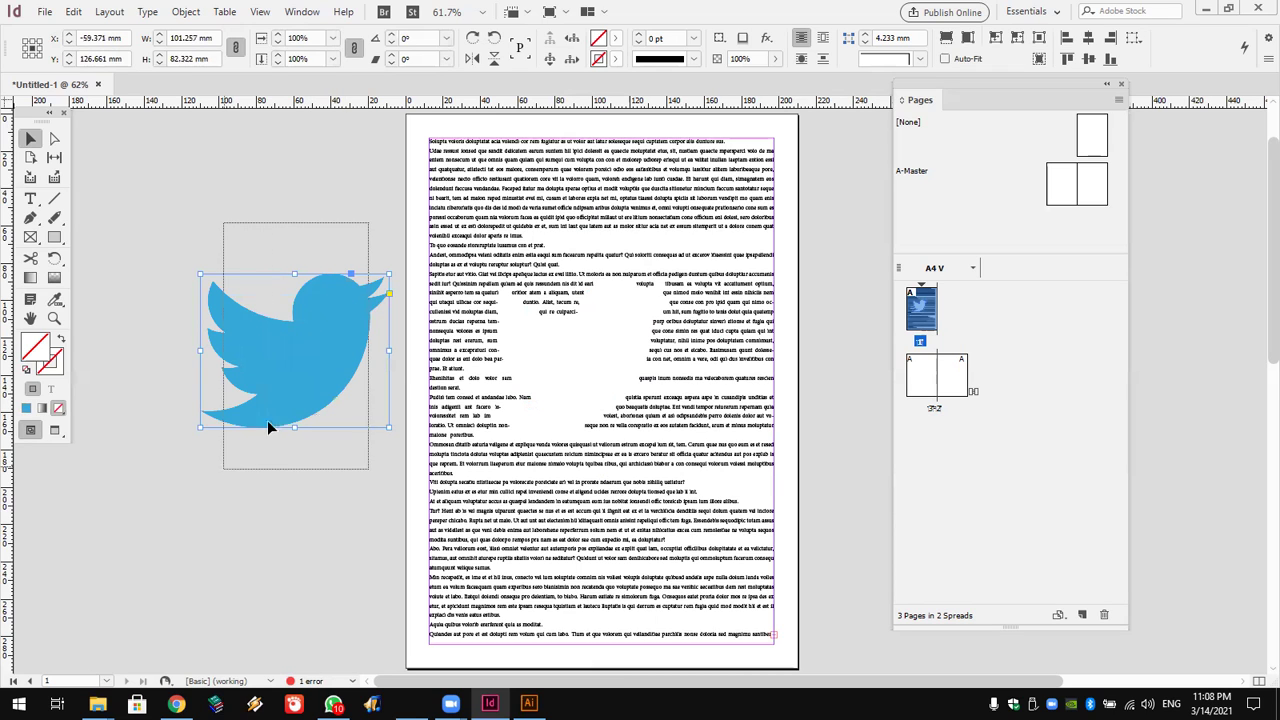
left_click_drag(389, 275, 320, 337)
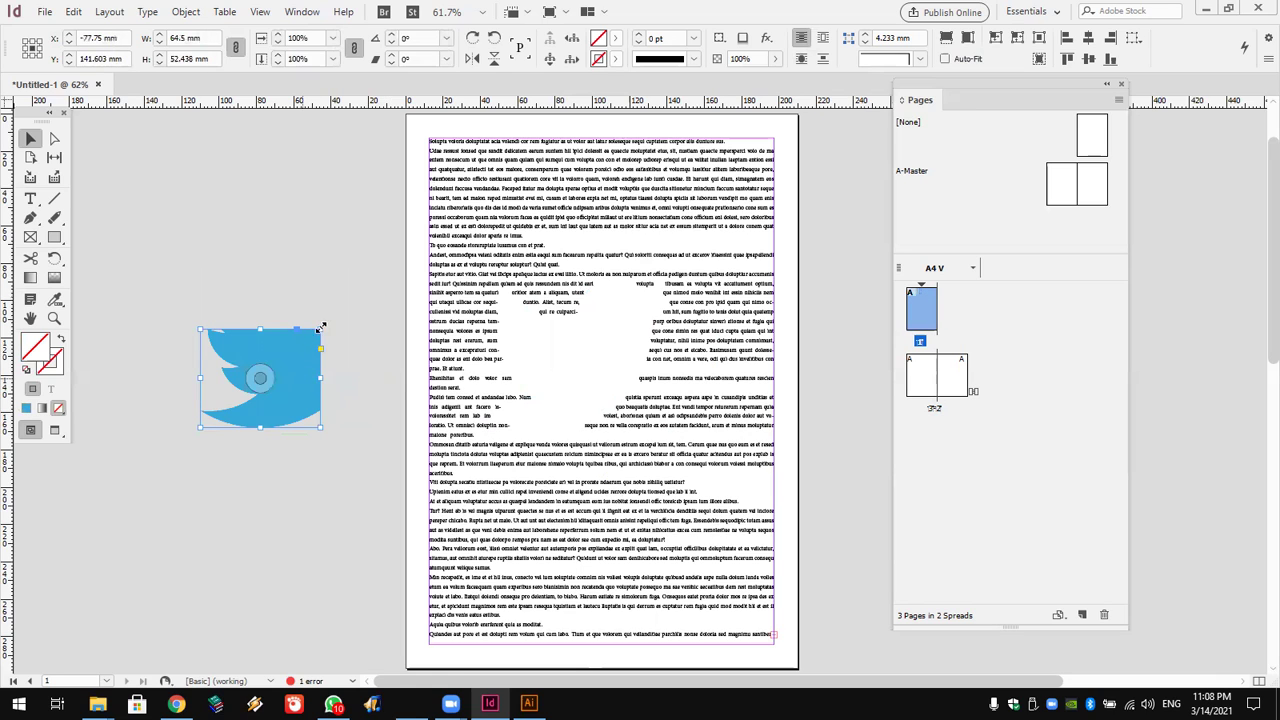
key("ctrl+z")
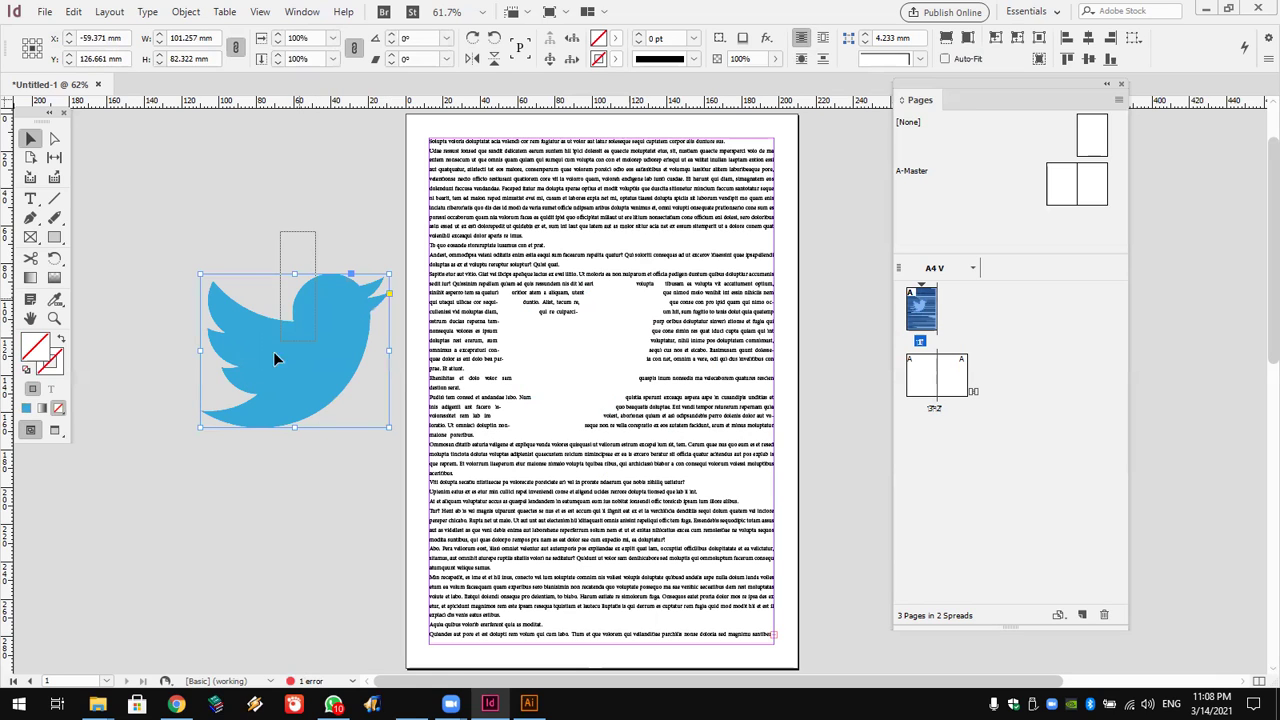
Enable Auto-Fit on the bird image, scale it down and place it inside the bird-shaped cutout in the text.
left_click(946, 59)
left_click_drag(389, 274, 615, 332)
key("Up")
key("Up")
left_click(845, 338)
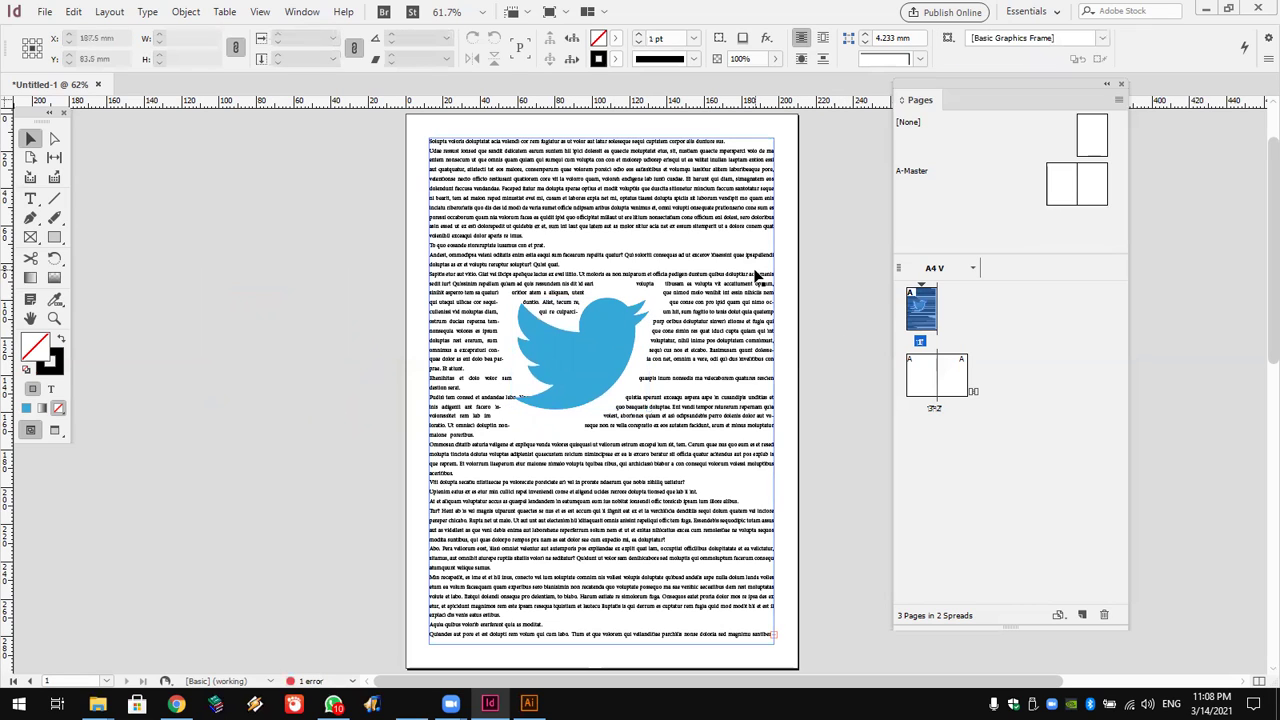